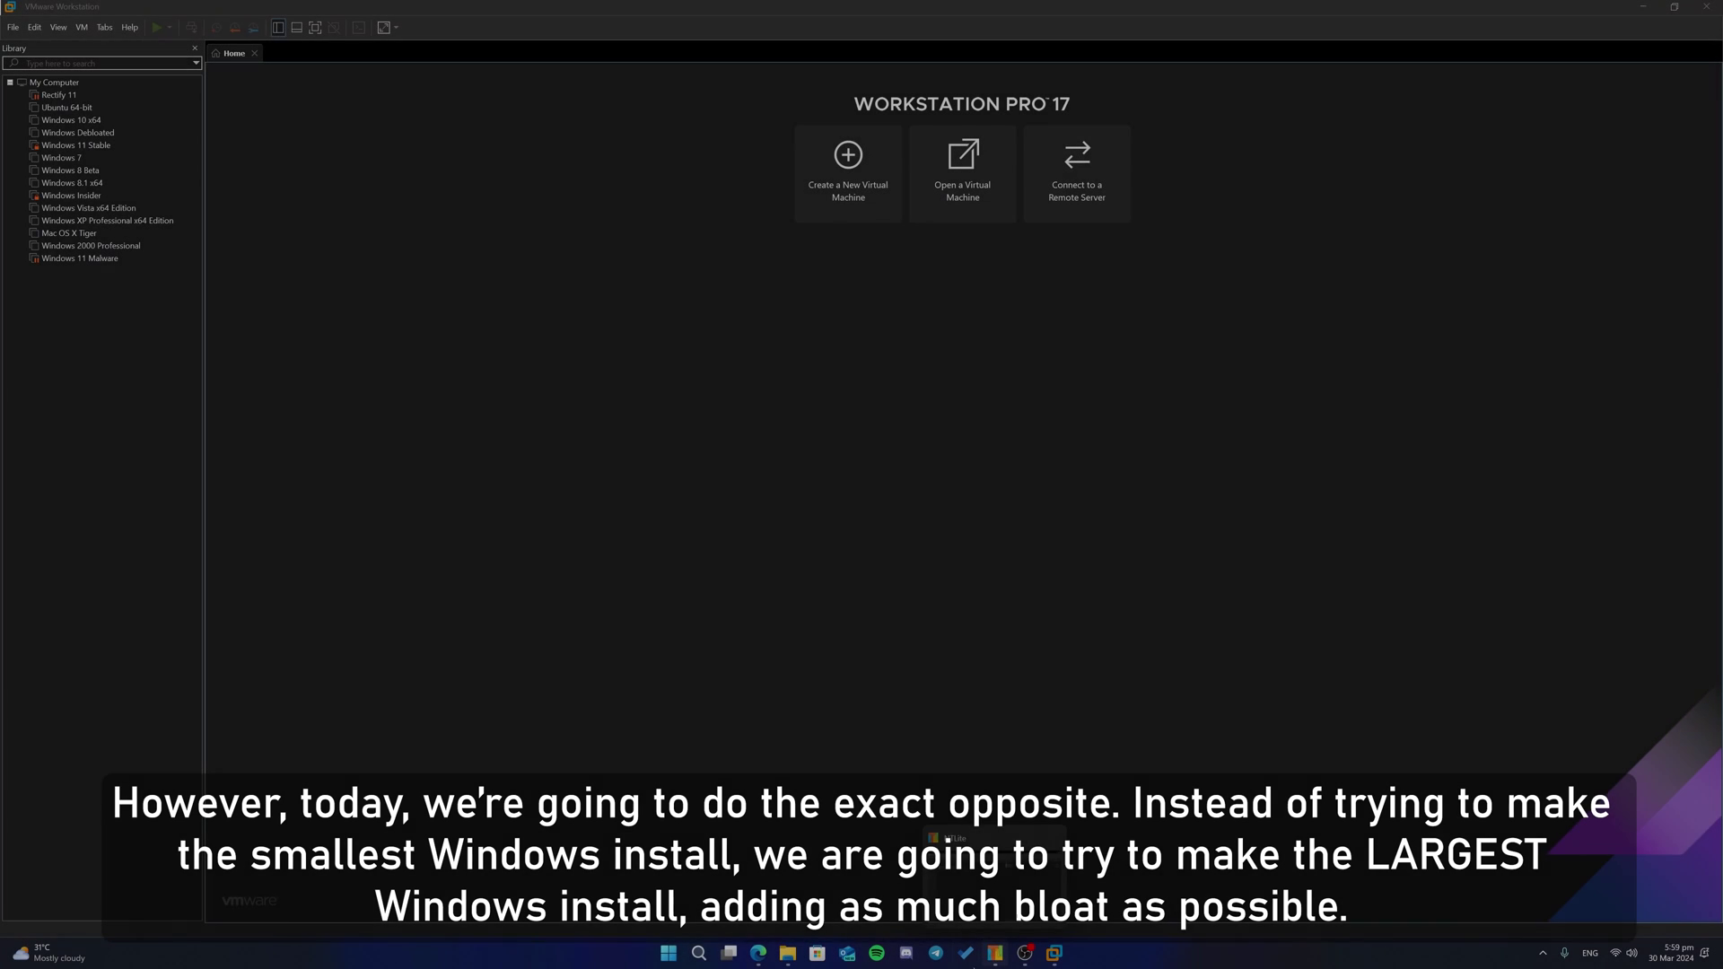
Create a folder named "Windows 11 Bloated" in ISO Files\Windows 11.
click(788, 953)
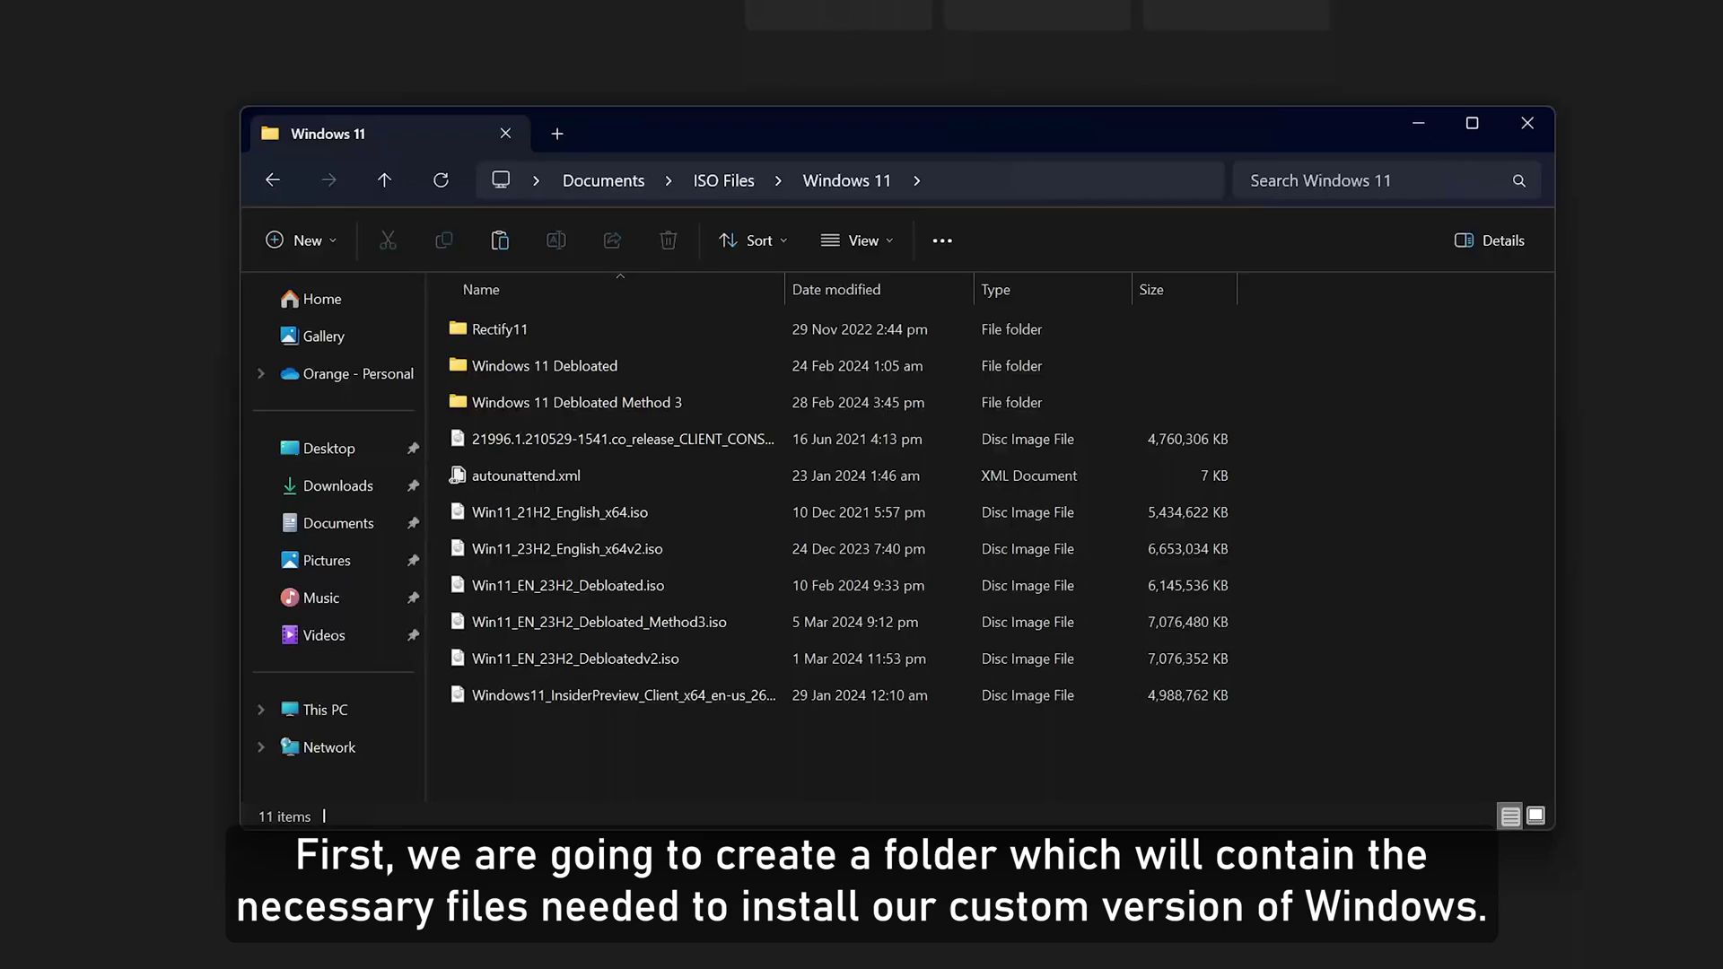
click(304, 237)
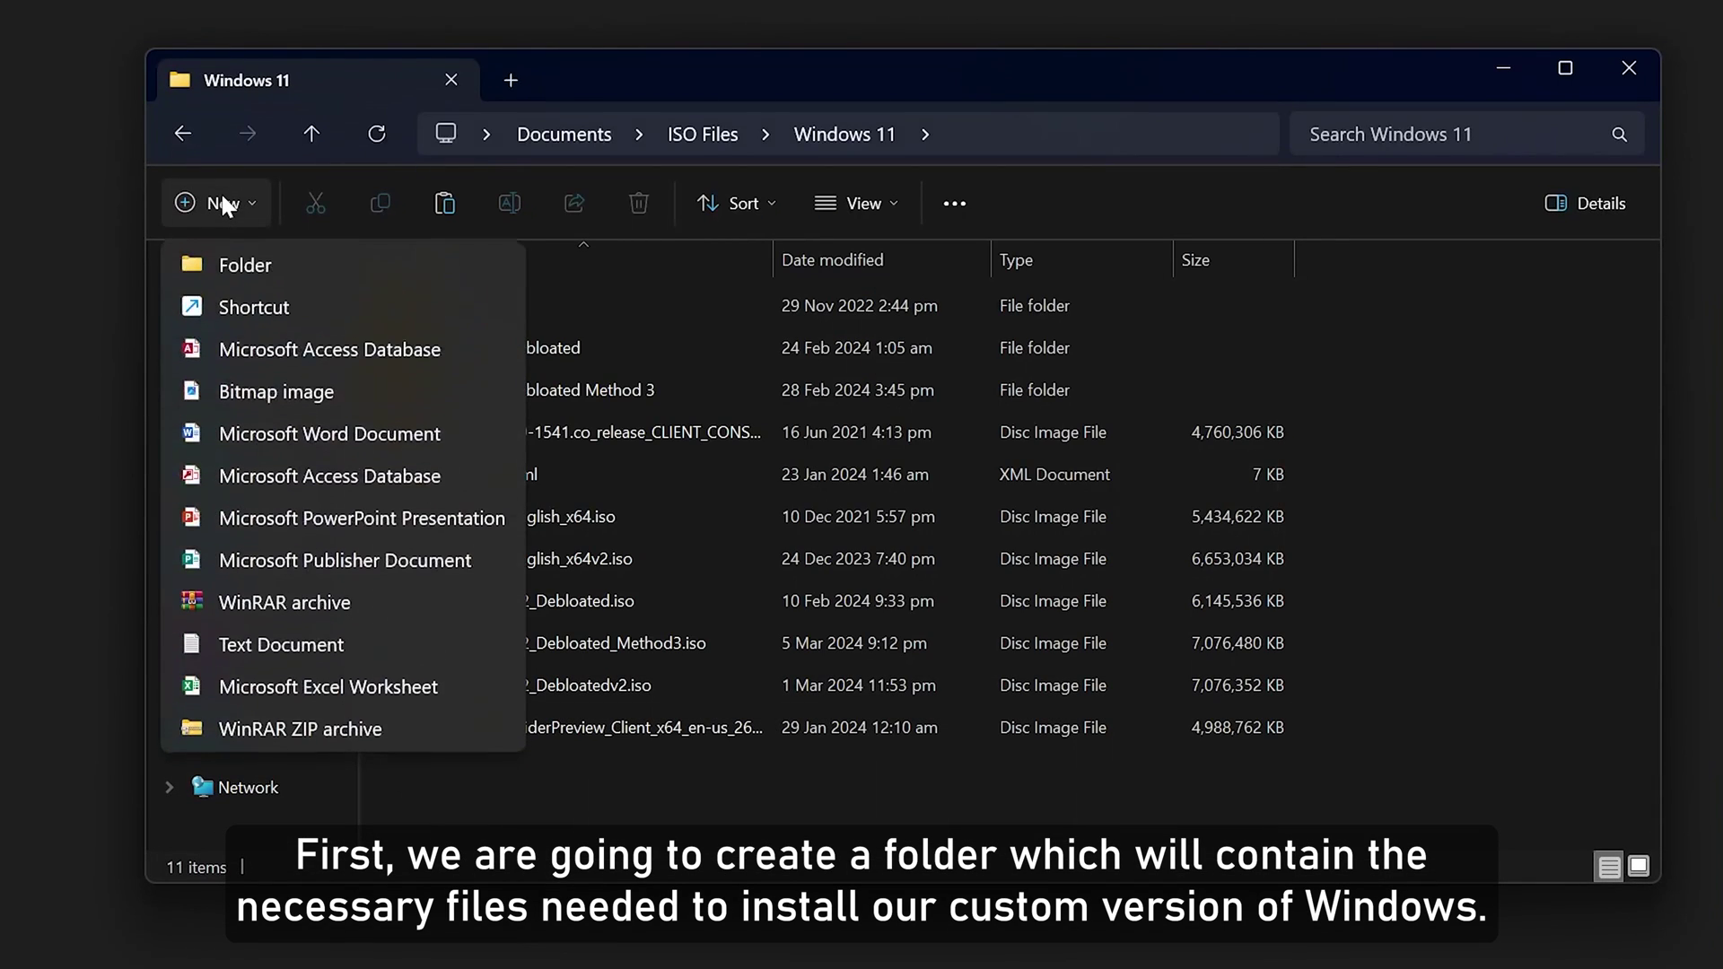
click(226, 254)
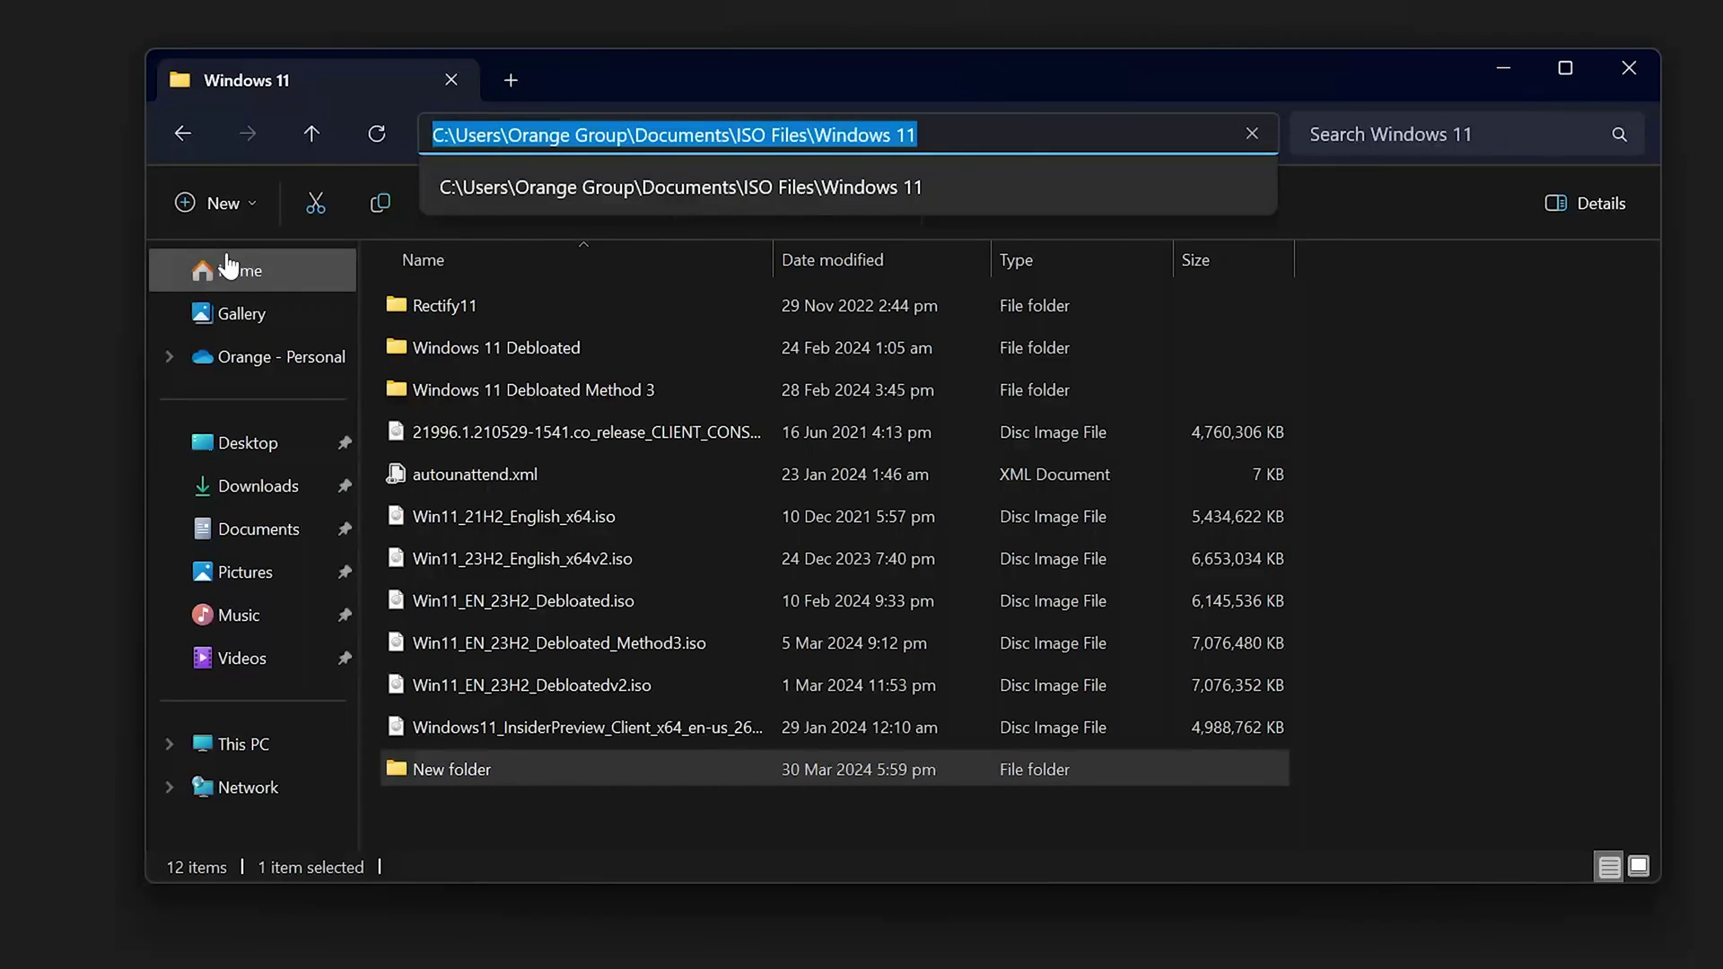
click(488, 769)
click(519, 201)
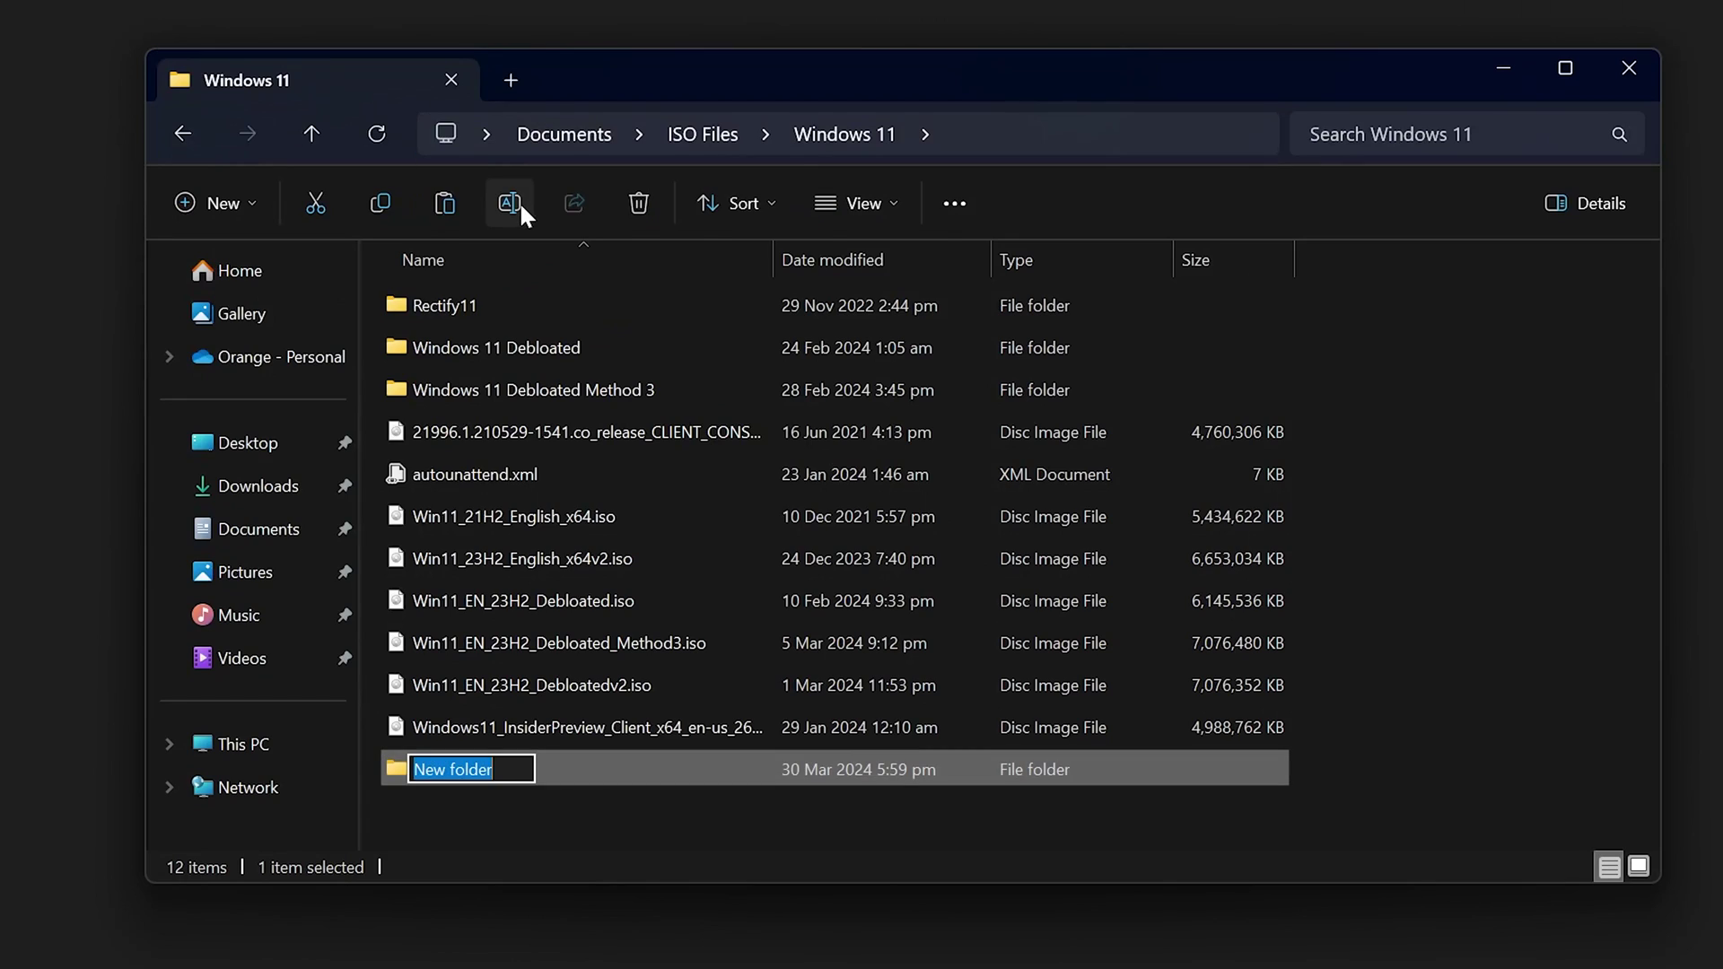
text(Windows 11 Bloated)
key(Return)
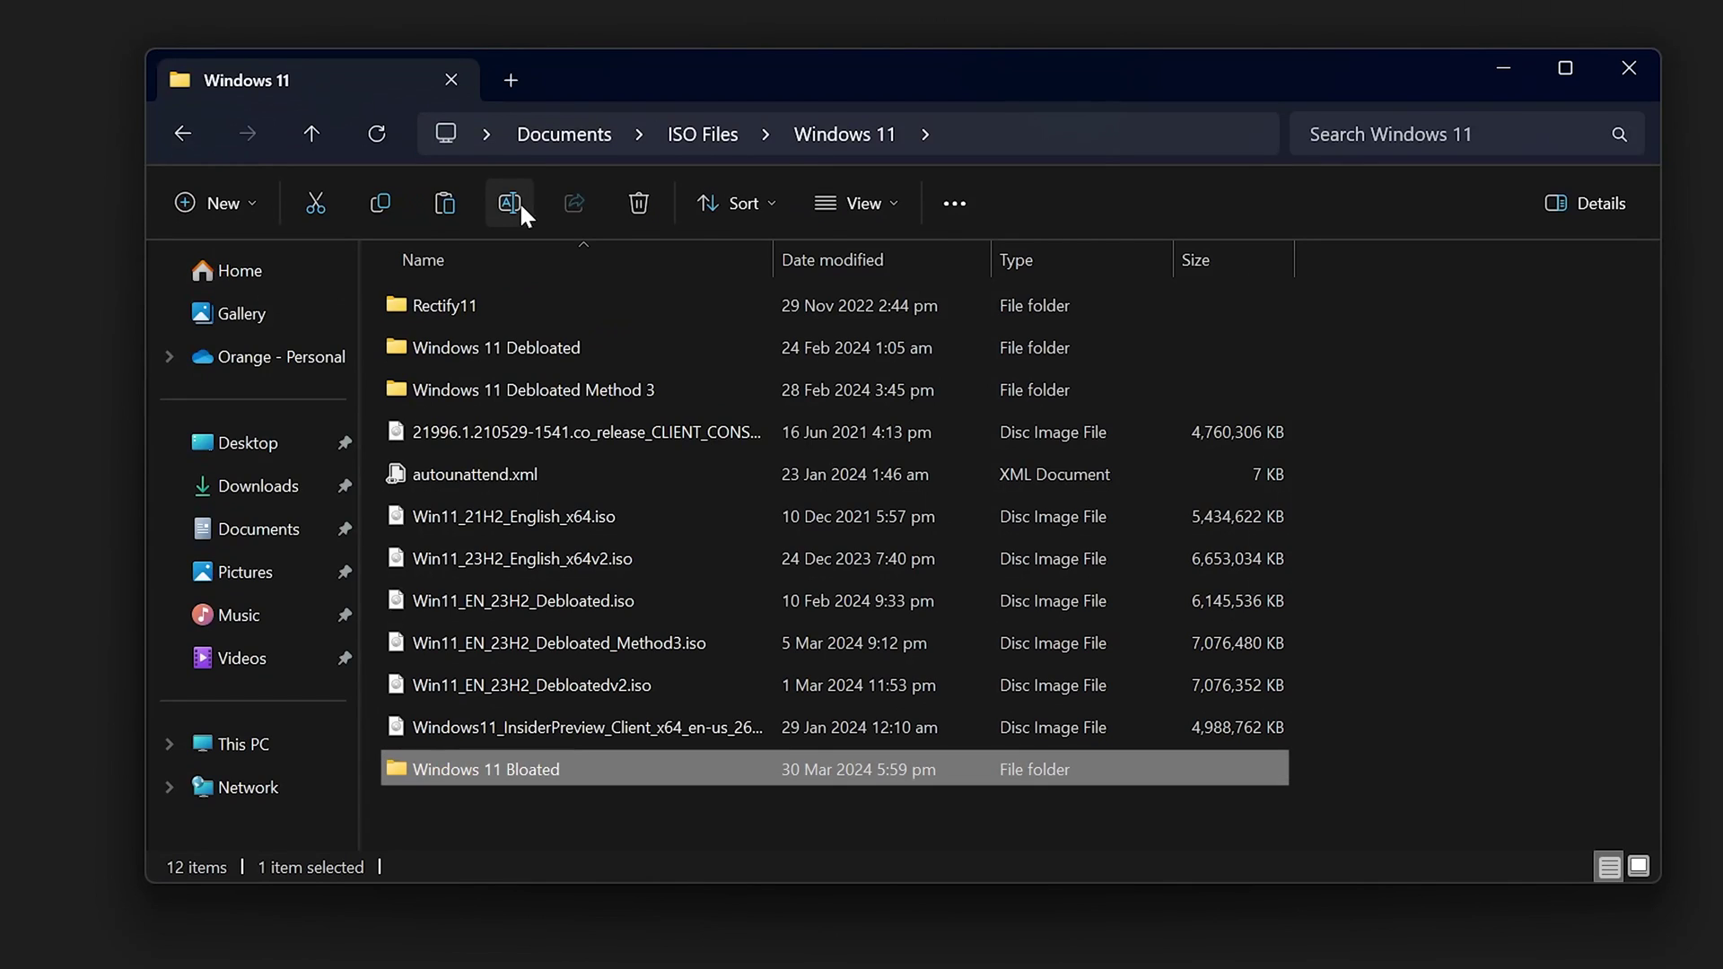
double_click(578, 765)
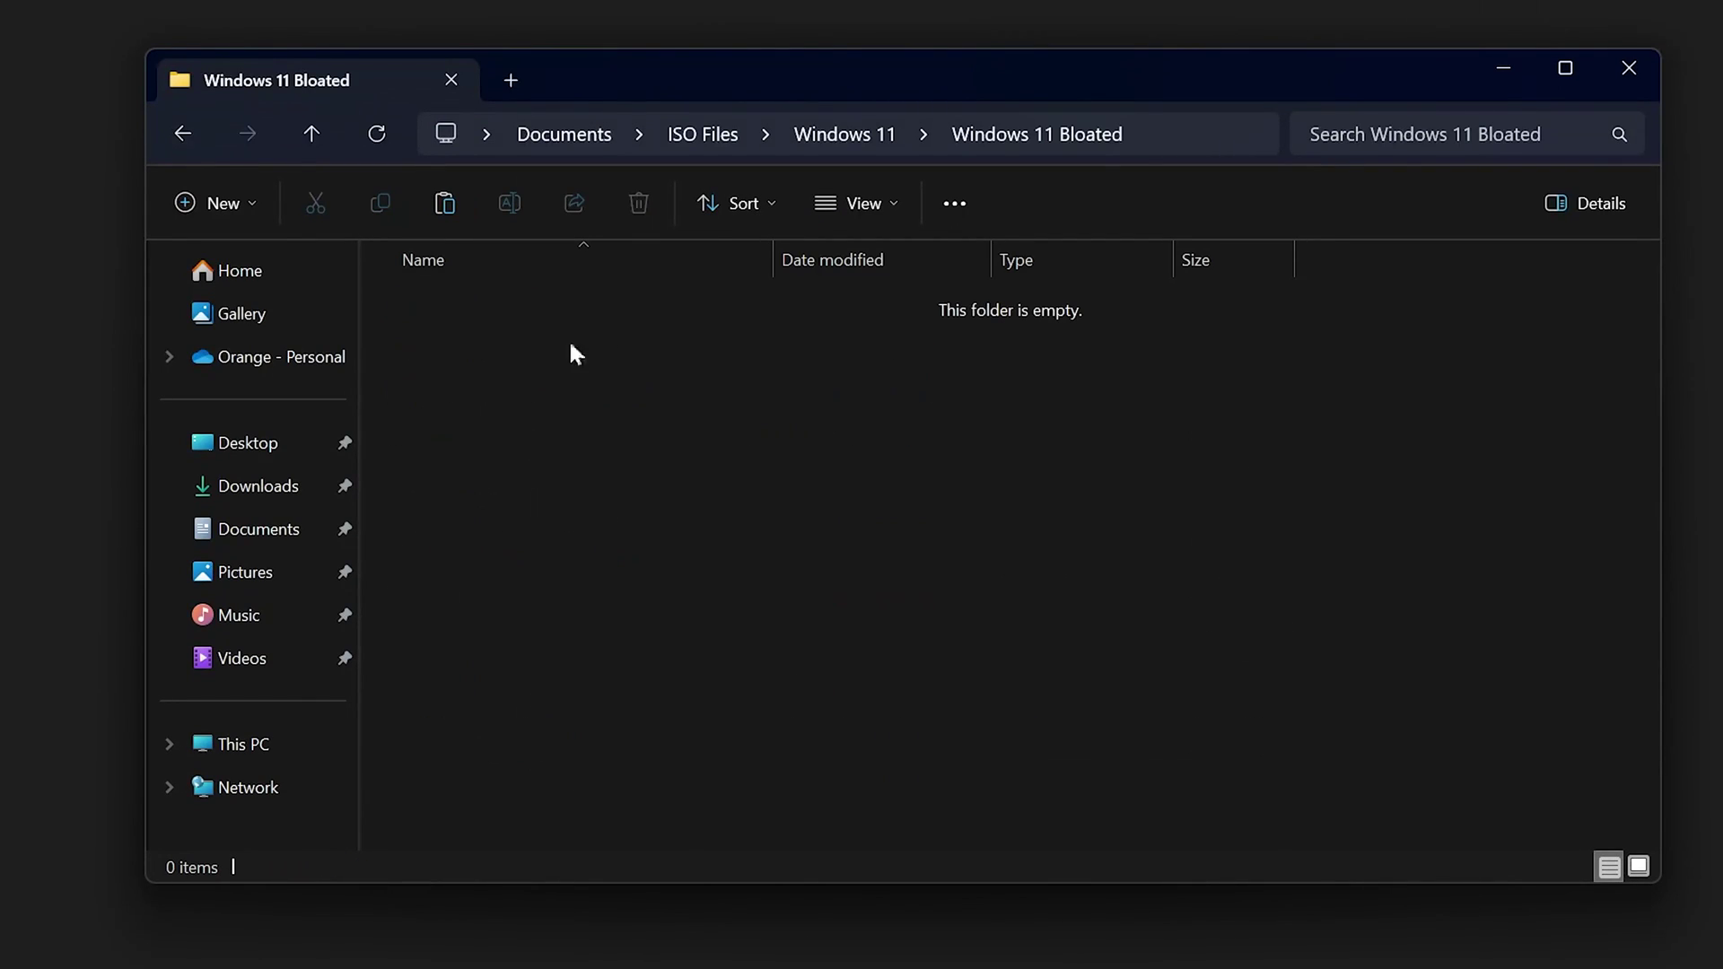
click(842, 142)
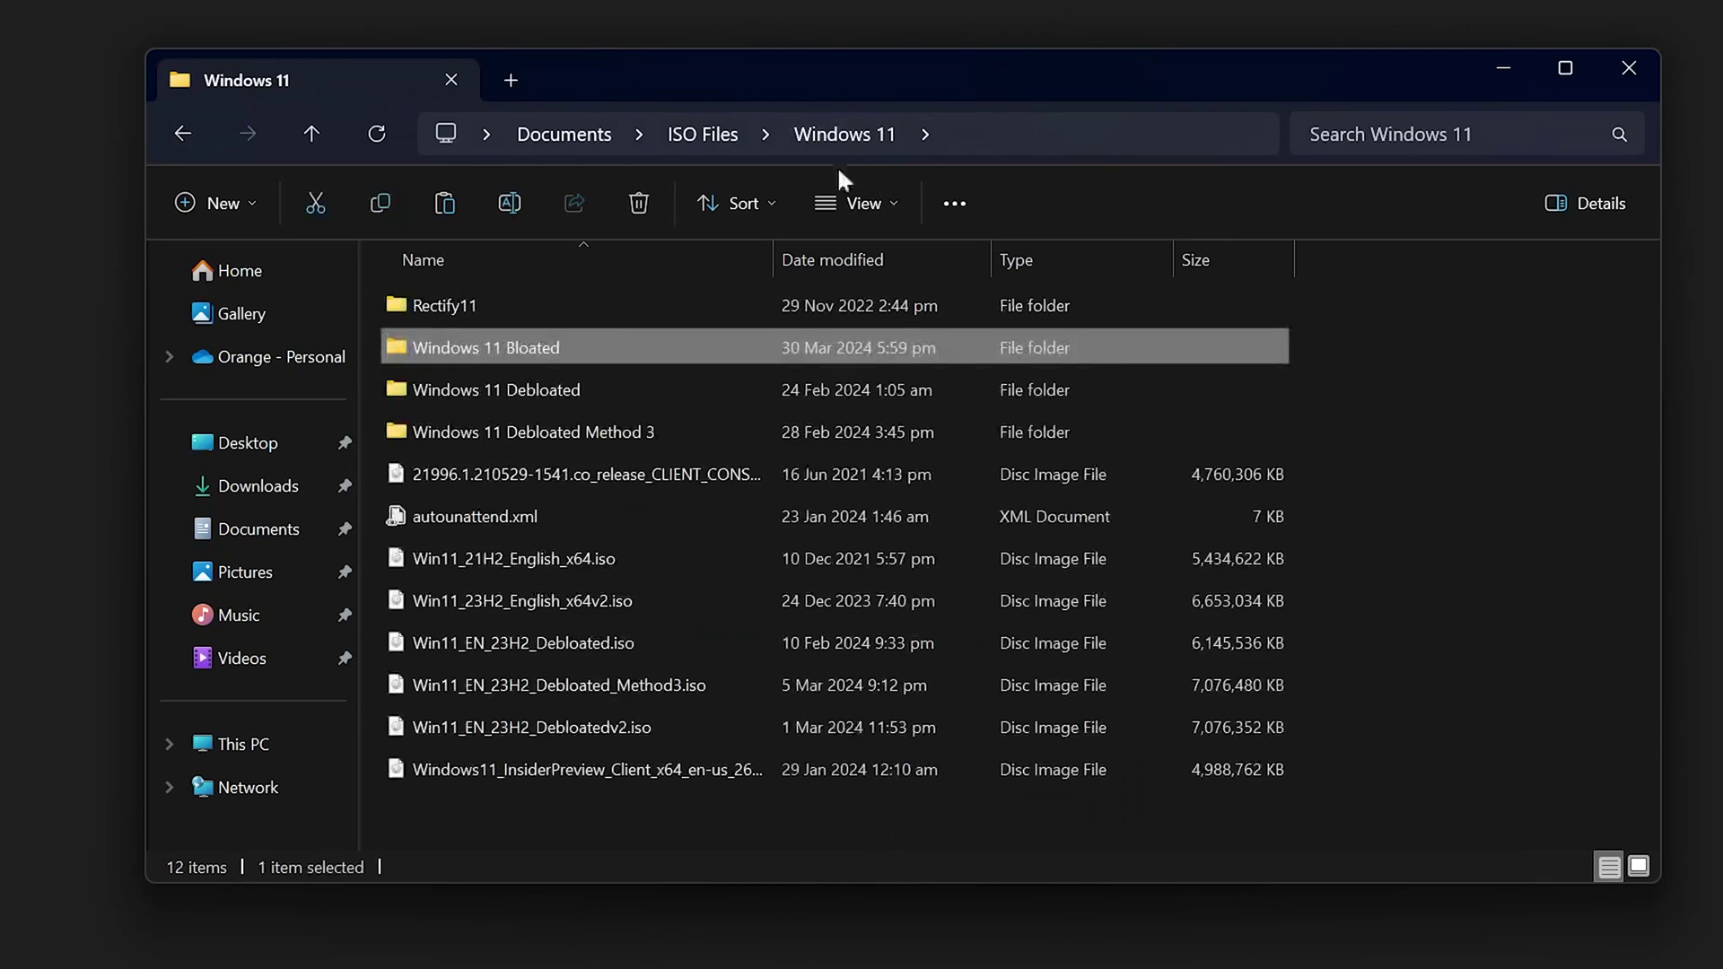
Mount Win11_23H2_English_x64v2.iso and copy all of its files and folders.
double_click(459, 598)
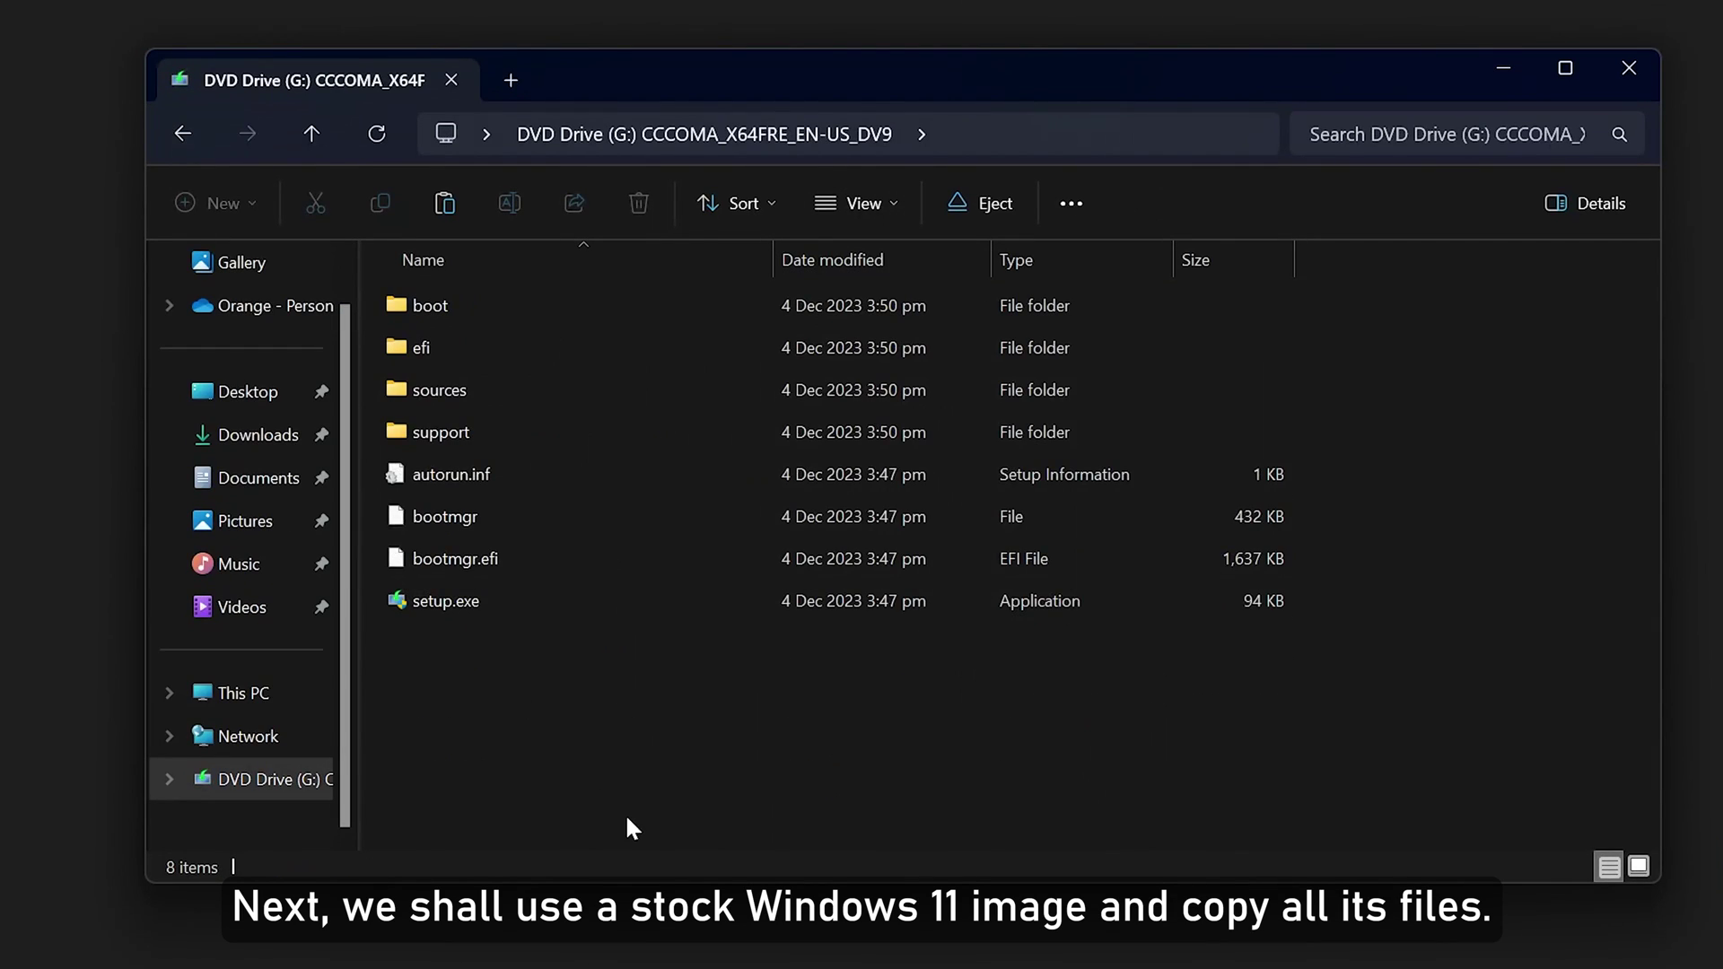
drag(625, 813, 548, 286)
right_click(456, 311)
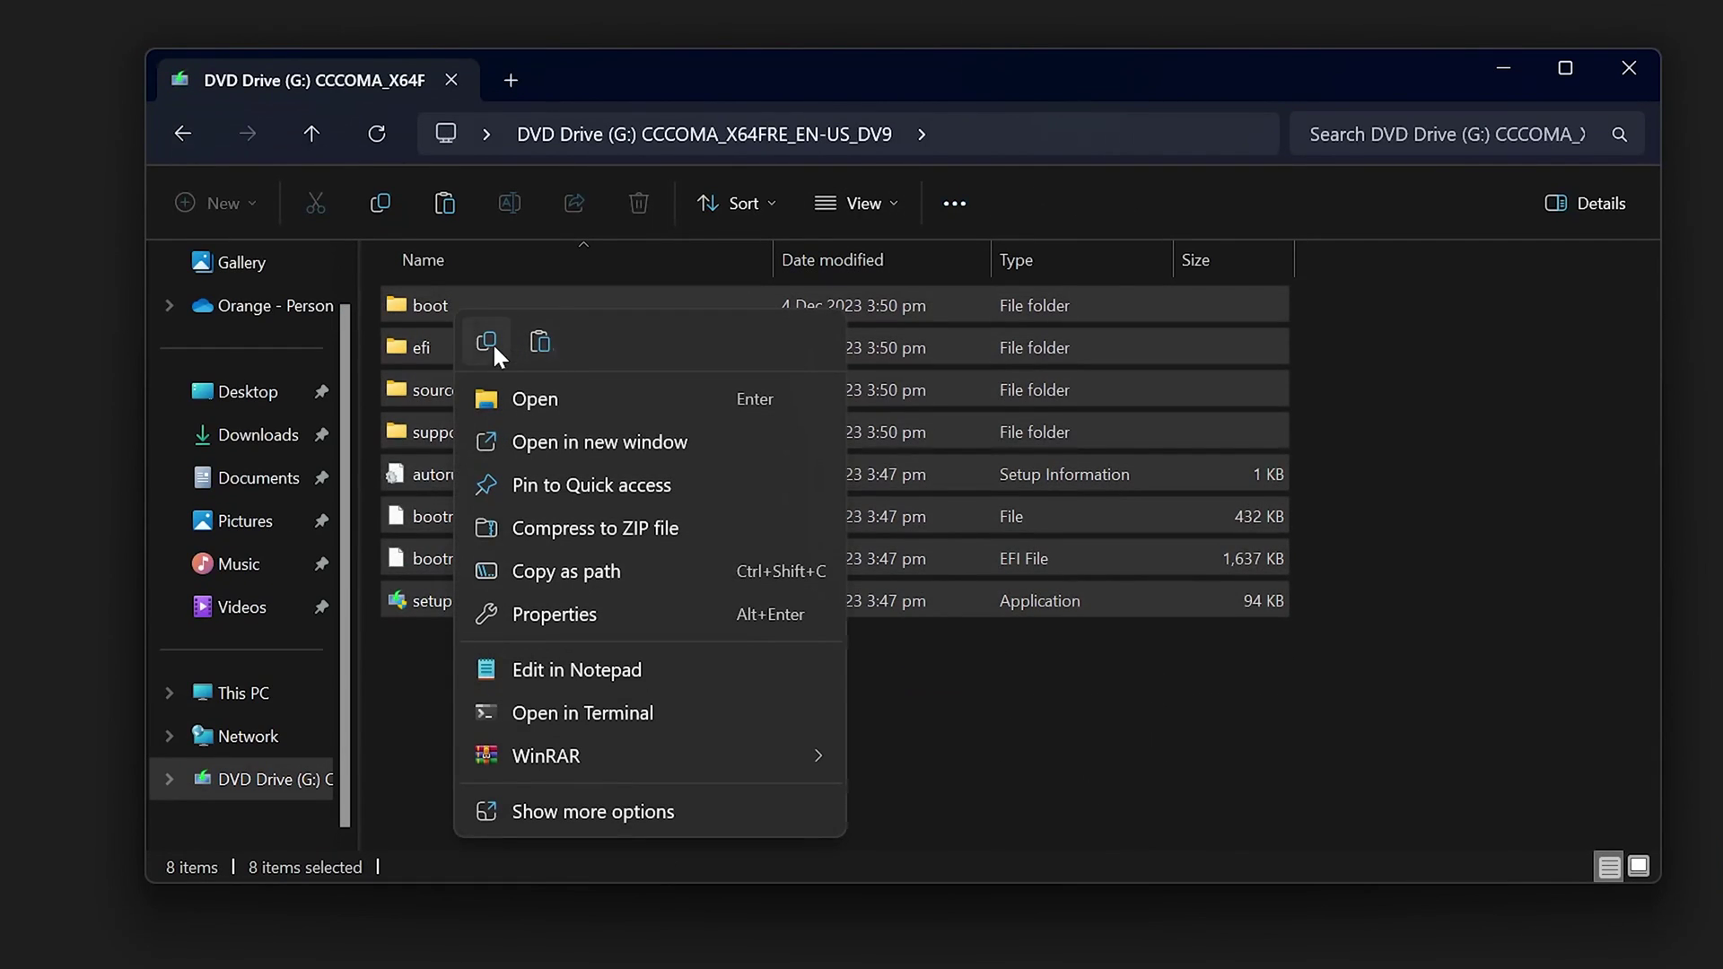
click(487, 341)
Paste the copied Windows installation files into the Windows 11 Bloated folder.
click(184, 134)
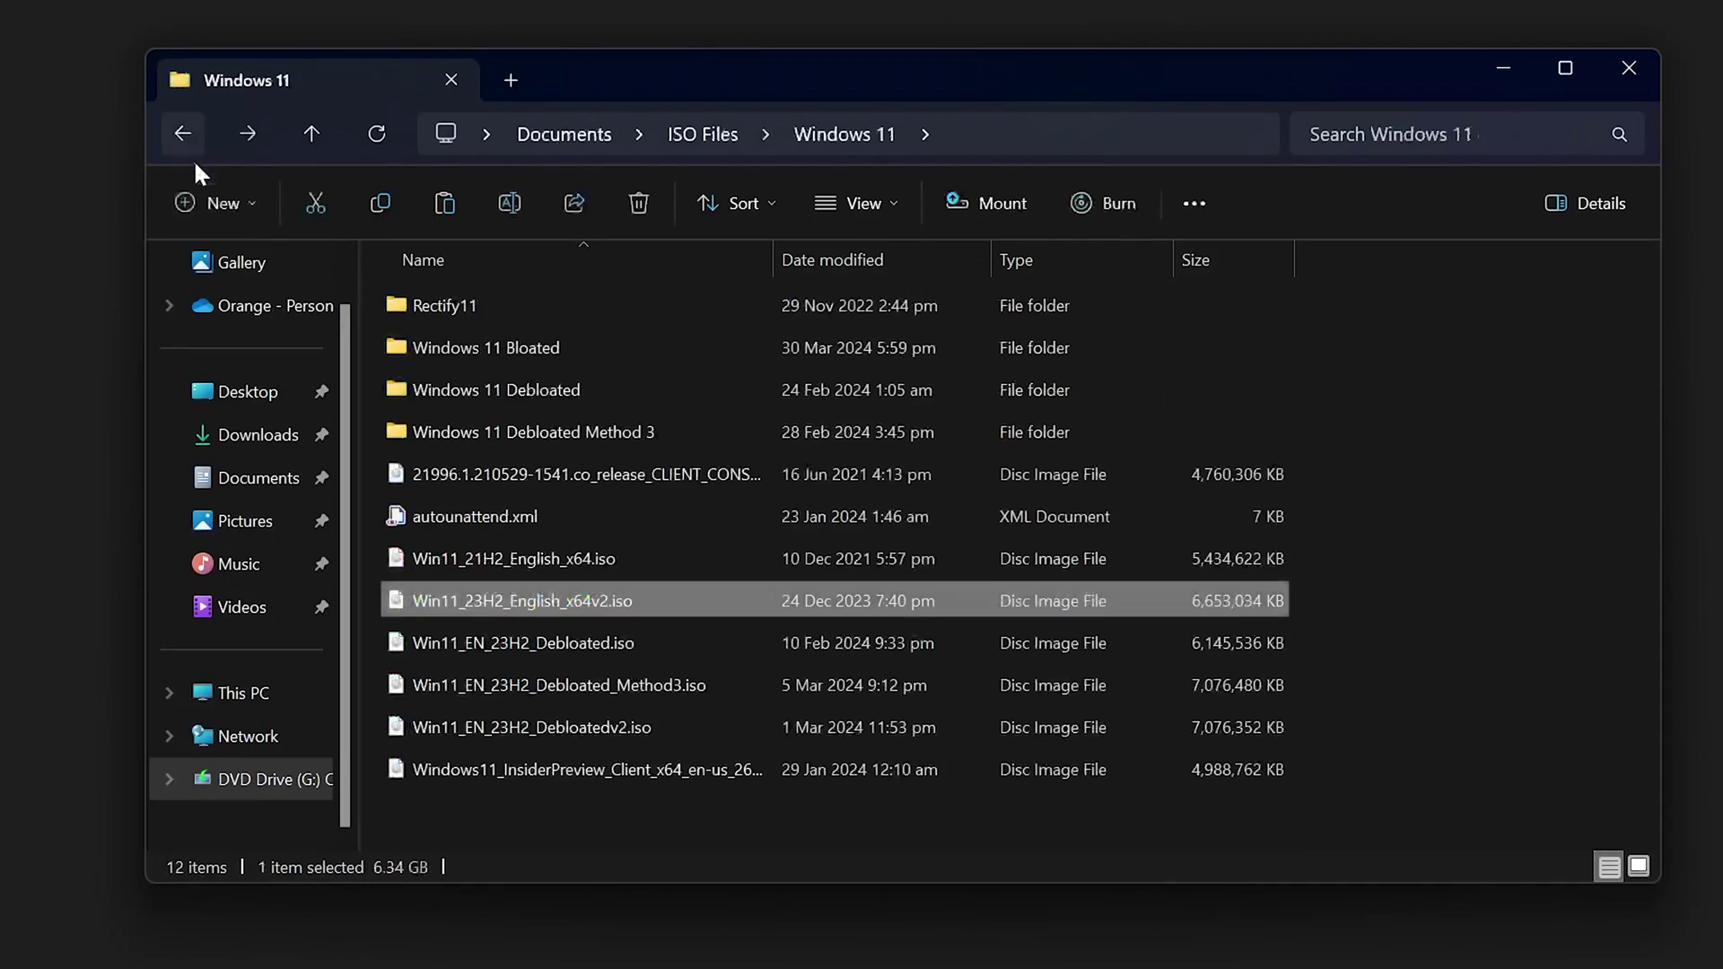
double_click(506, 357)
right_click(509, 395)
click(542, 427)
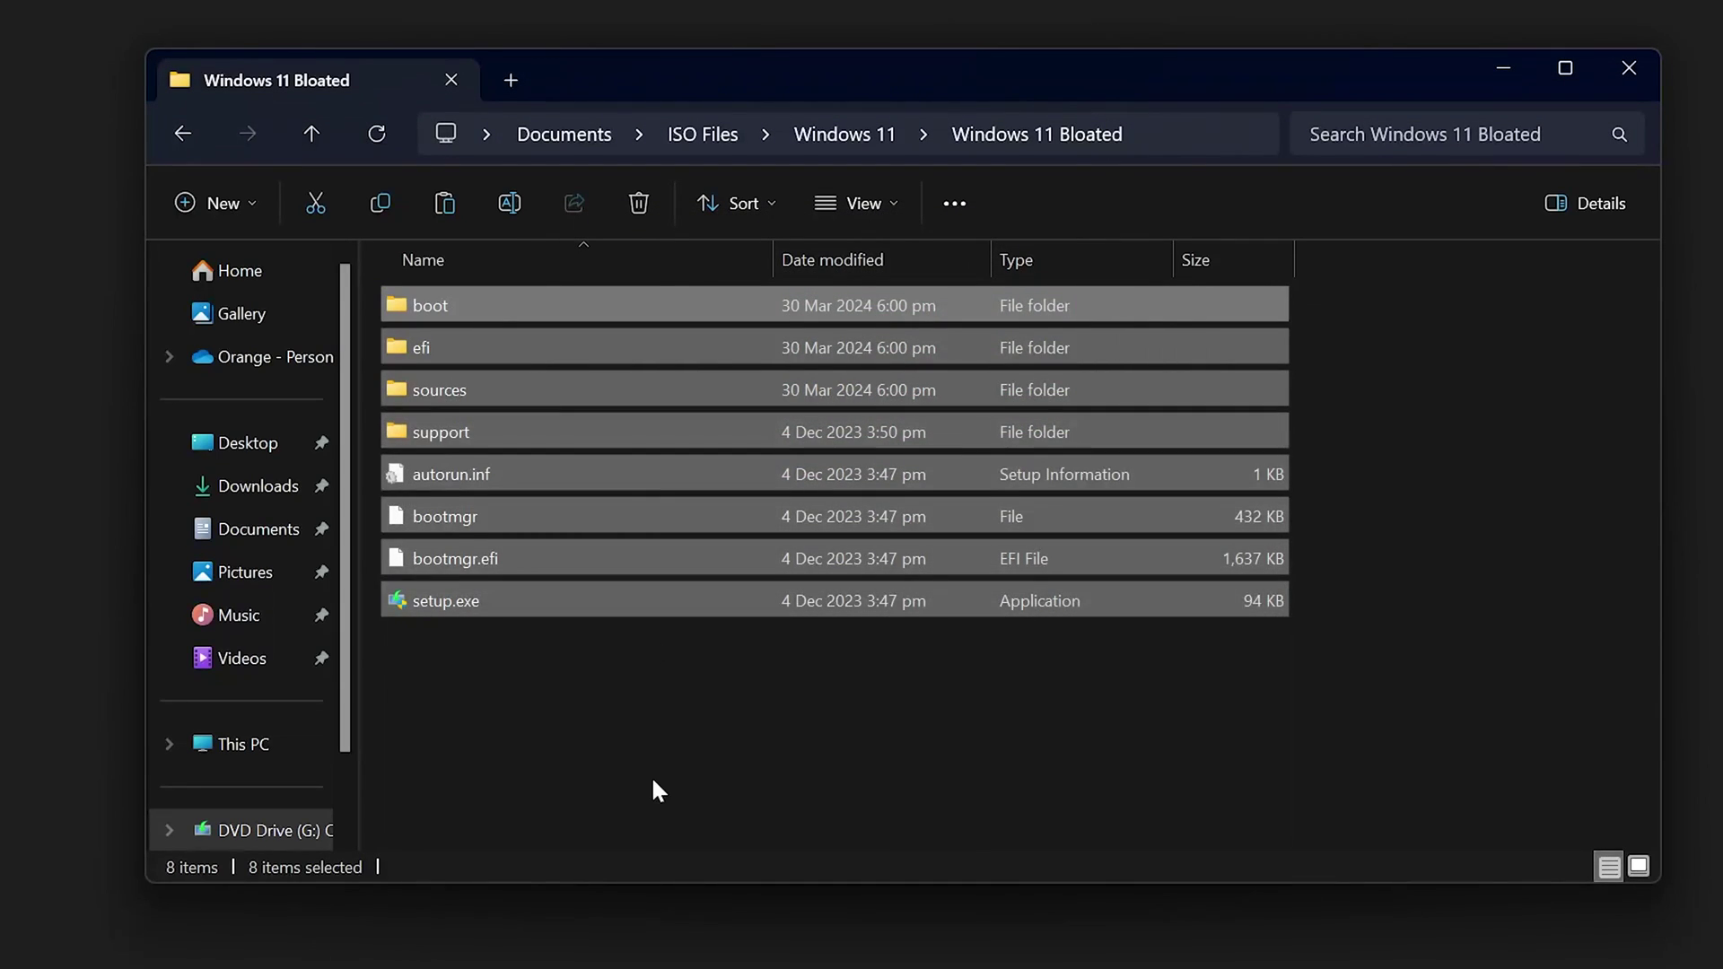
Switch to NTLite, add the Windows 11 Bloated folder as an image source and load its Windows 11 Pro edition.
click(787, 738)
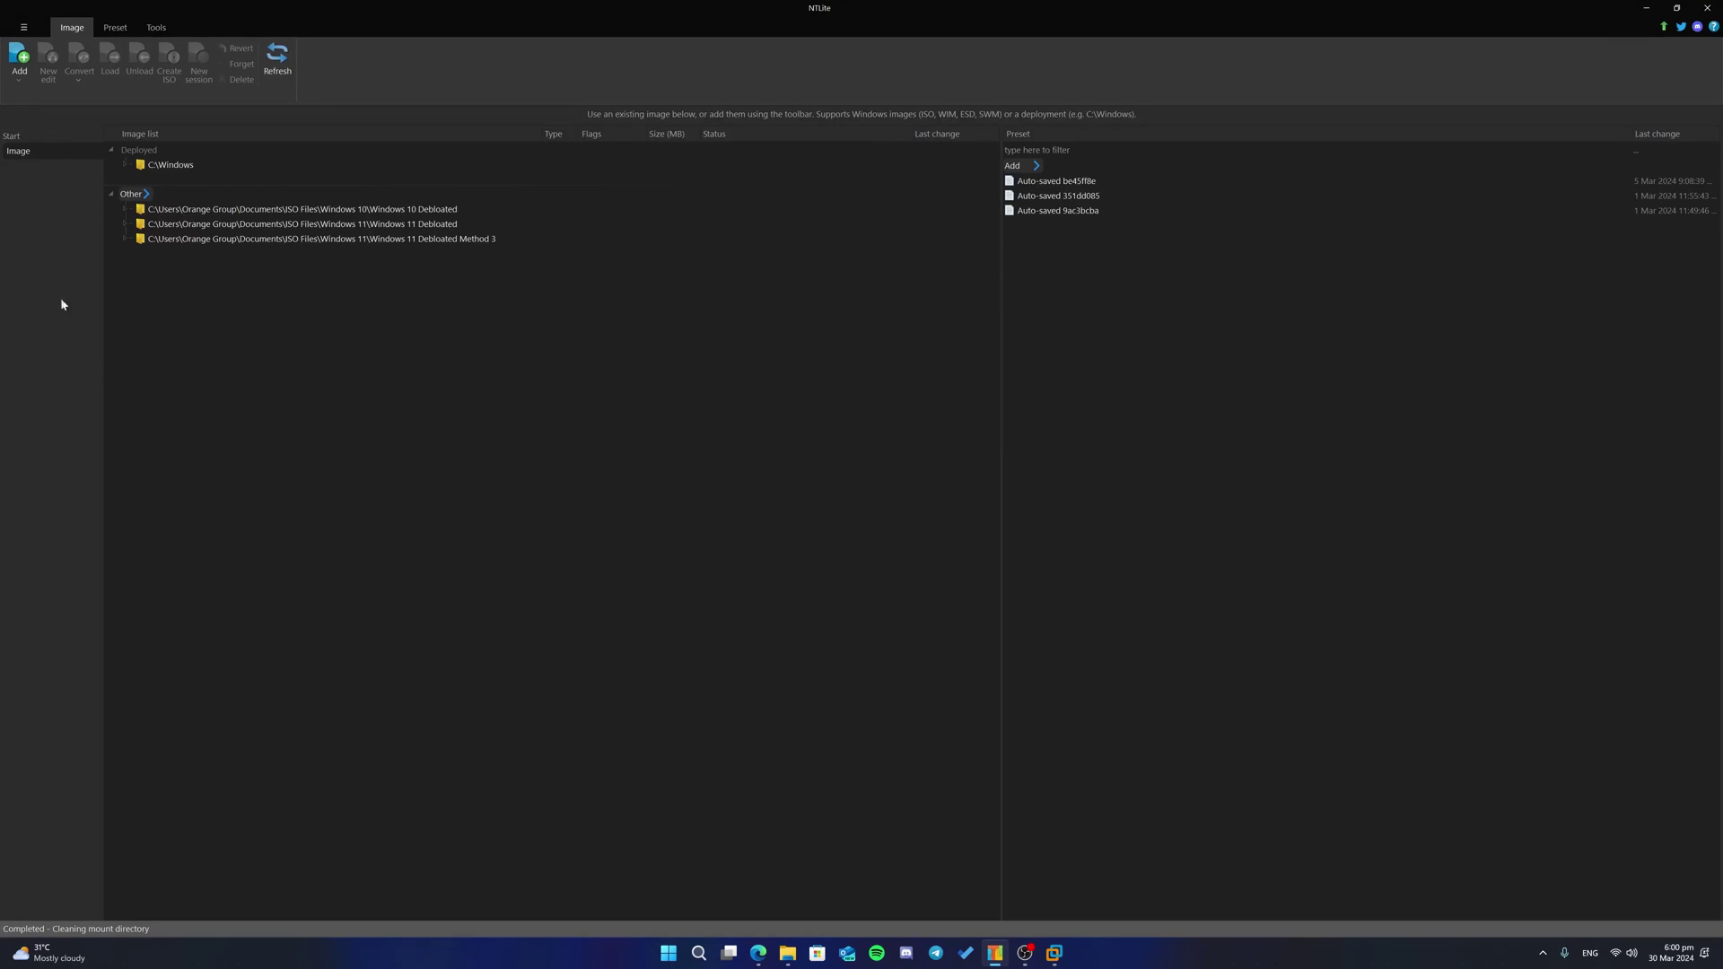
click(27, 74)
click(27, 93)
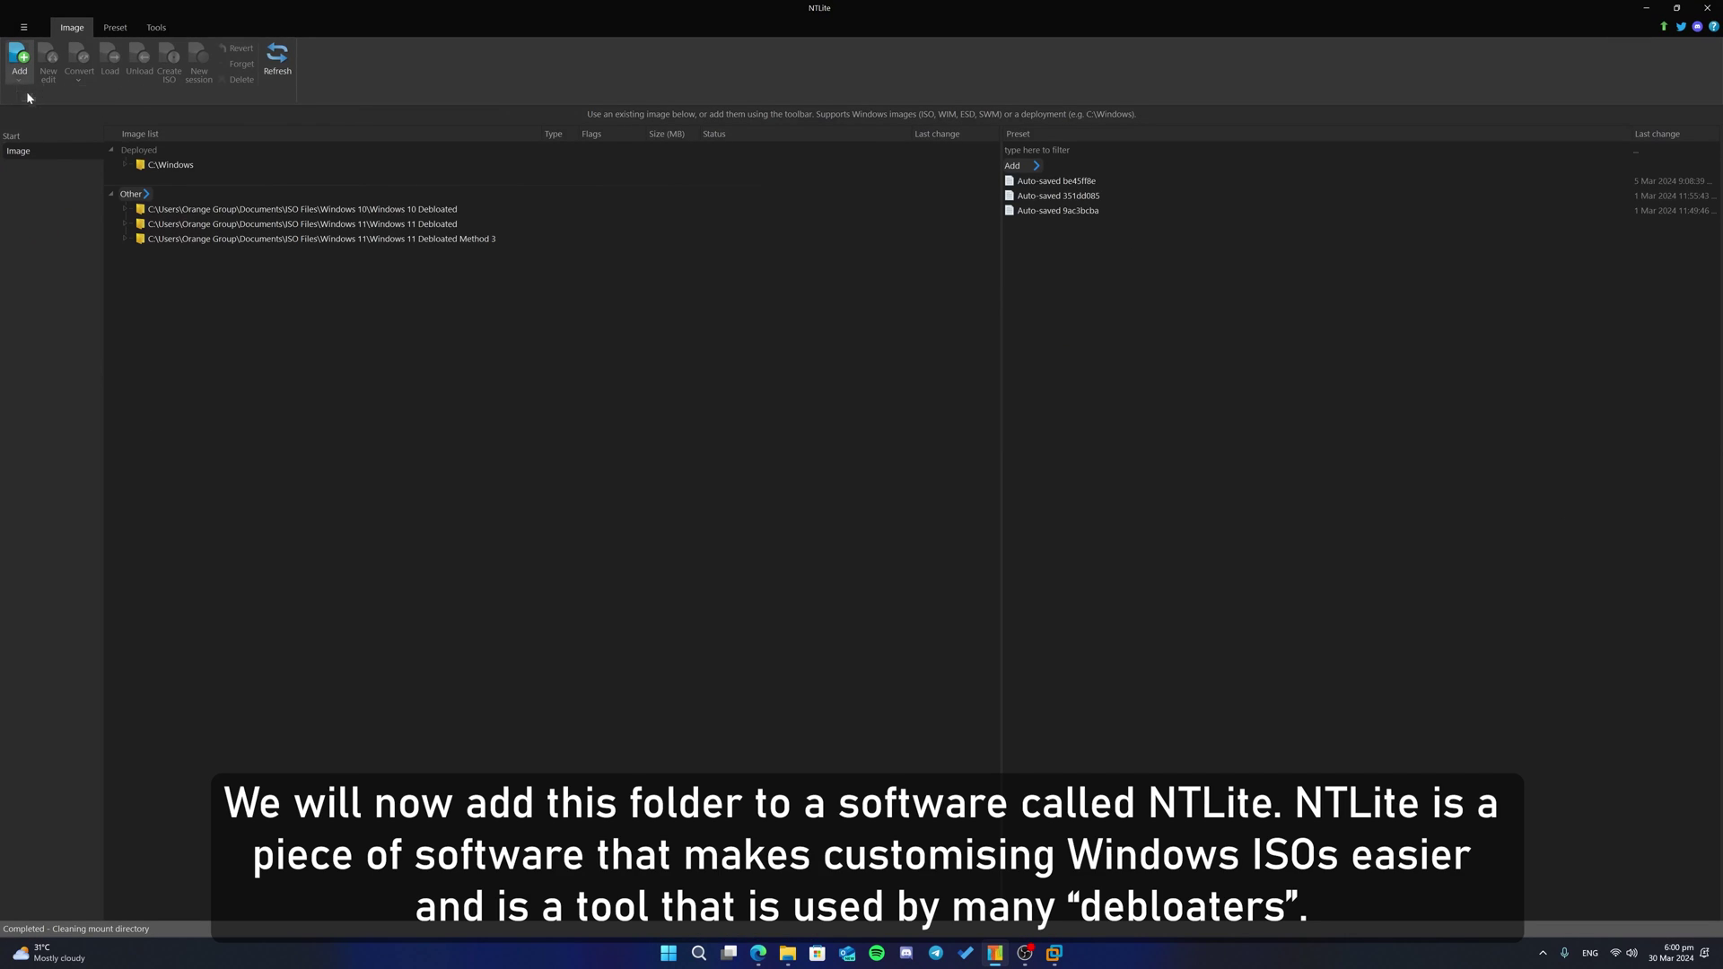
click(789, 409)
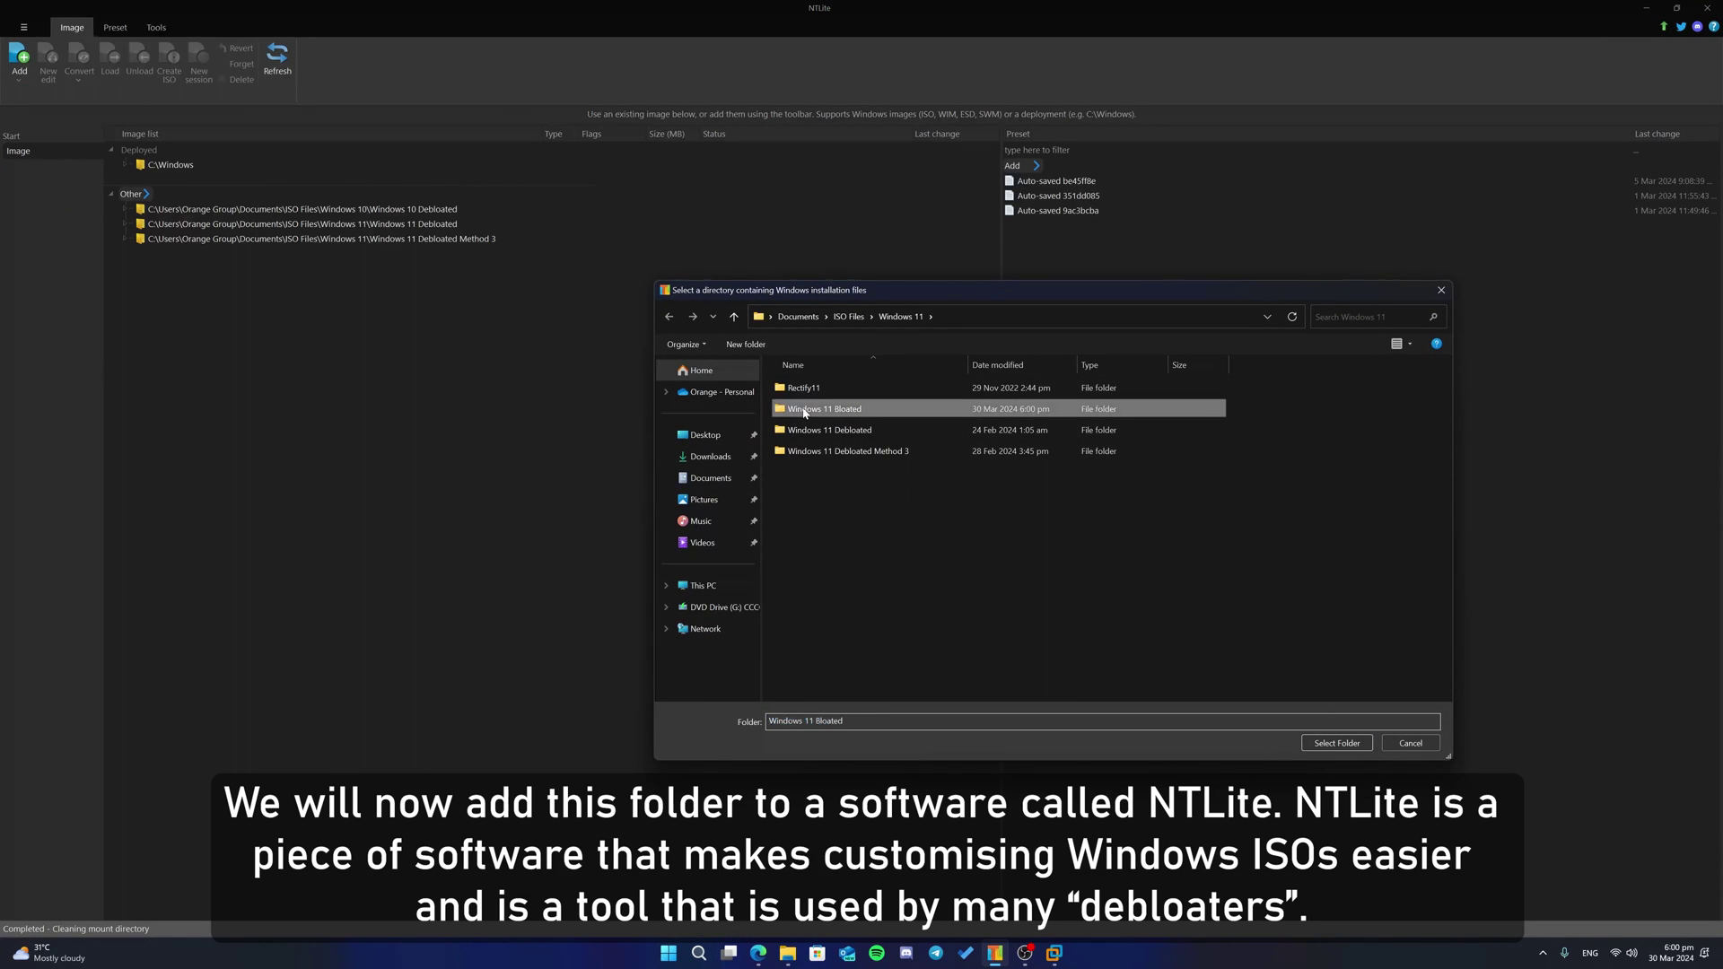
click(1322, 745)
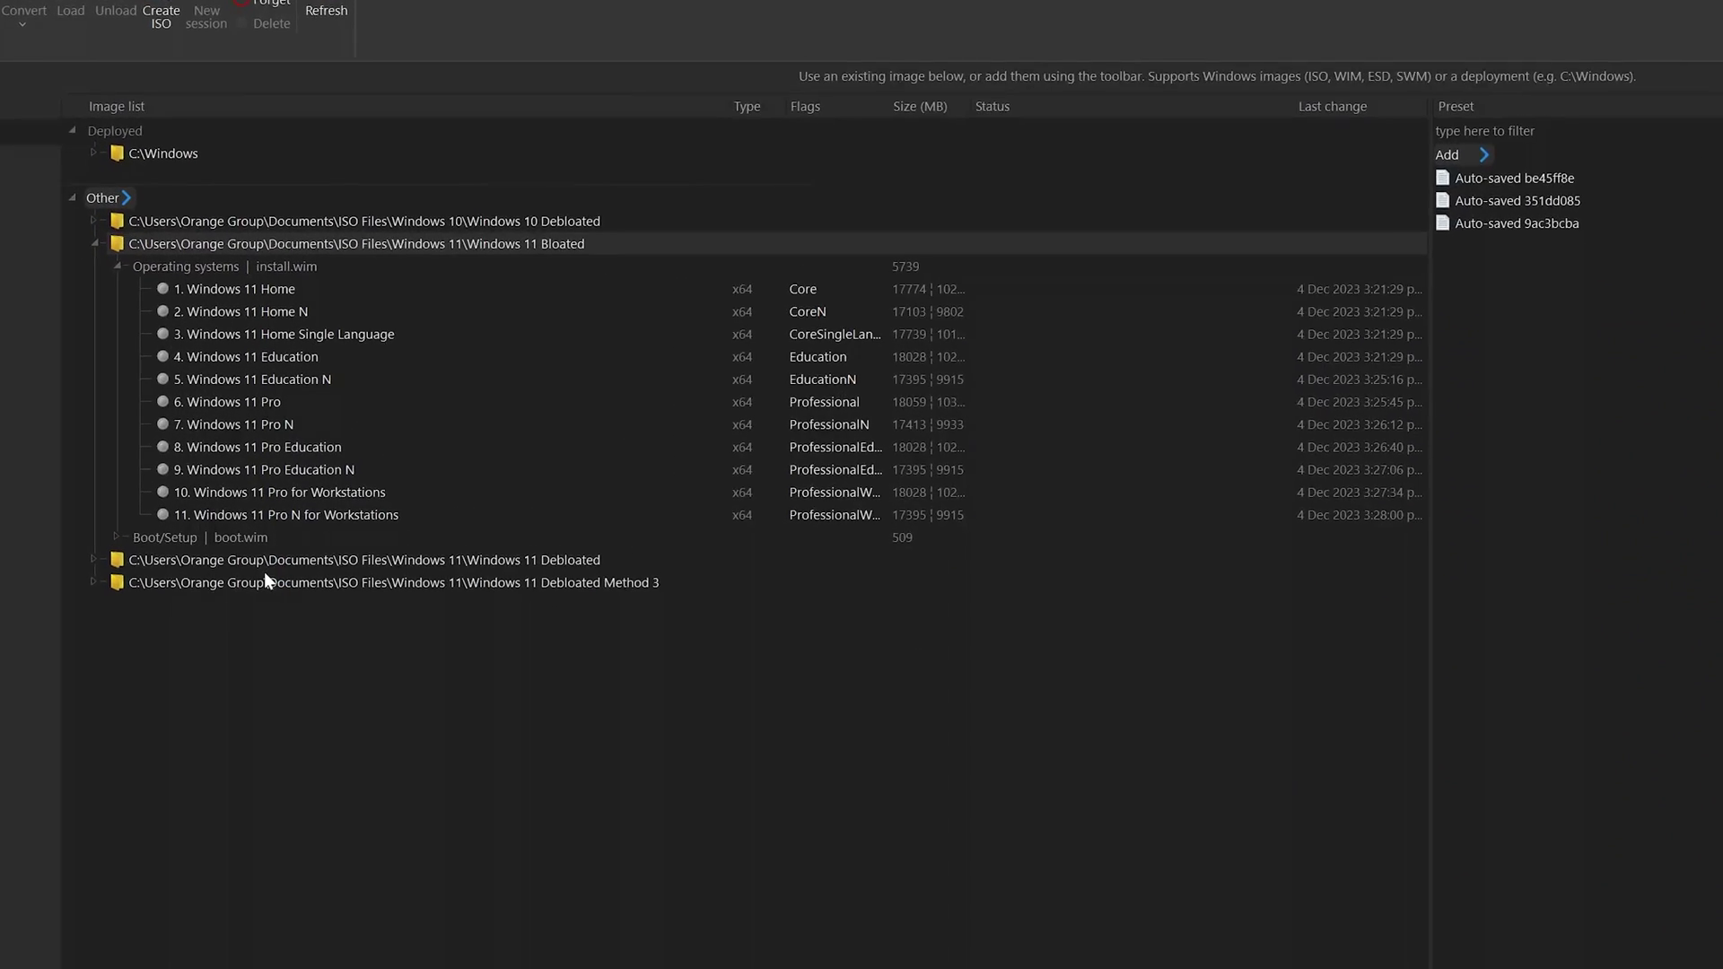
right_click(285, 513)
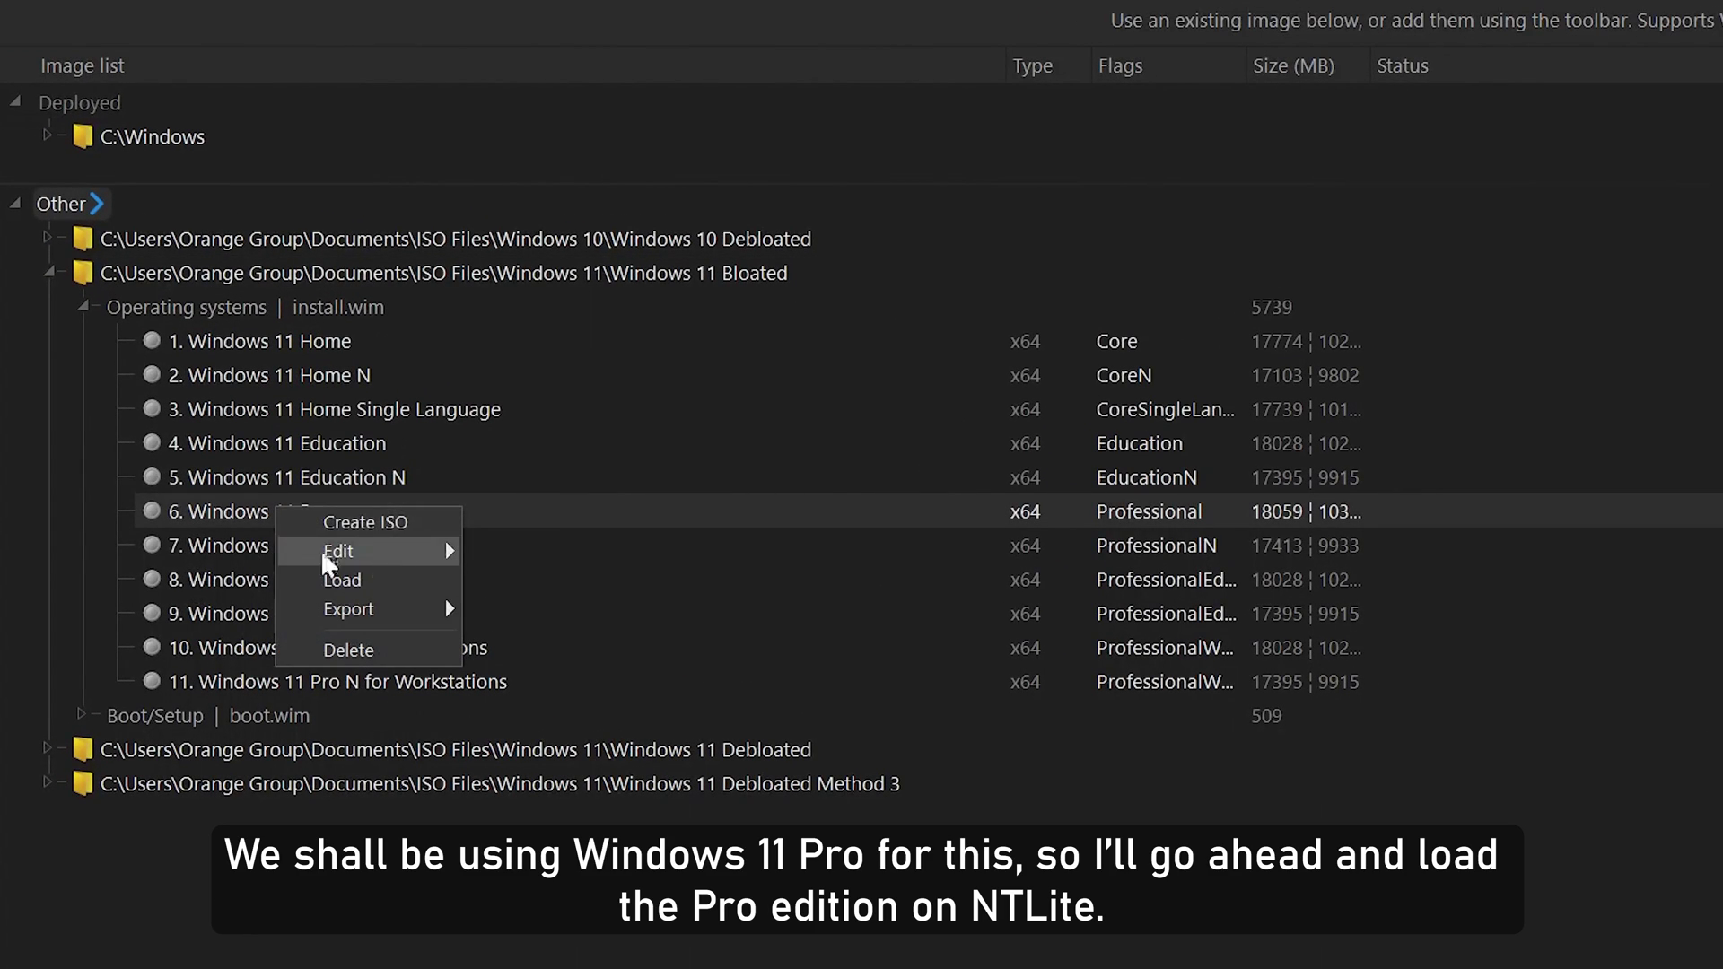
click(364, 580)
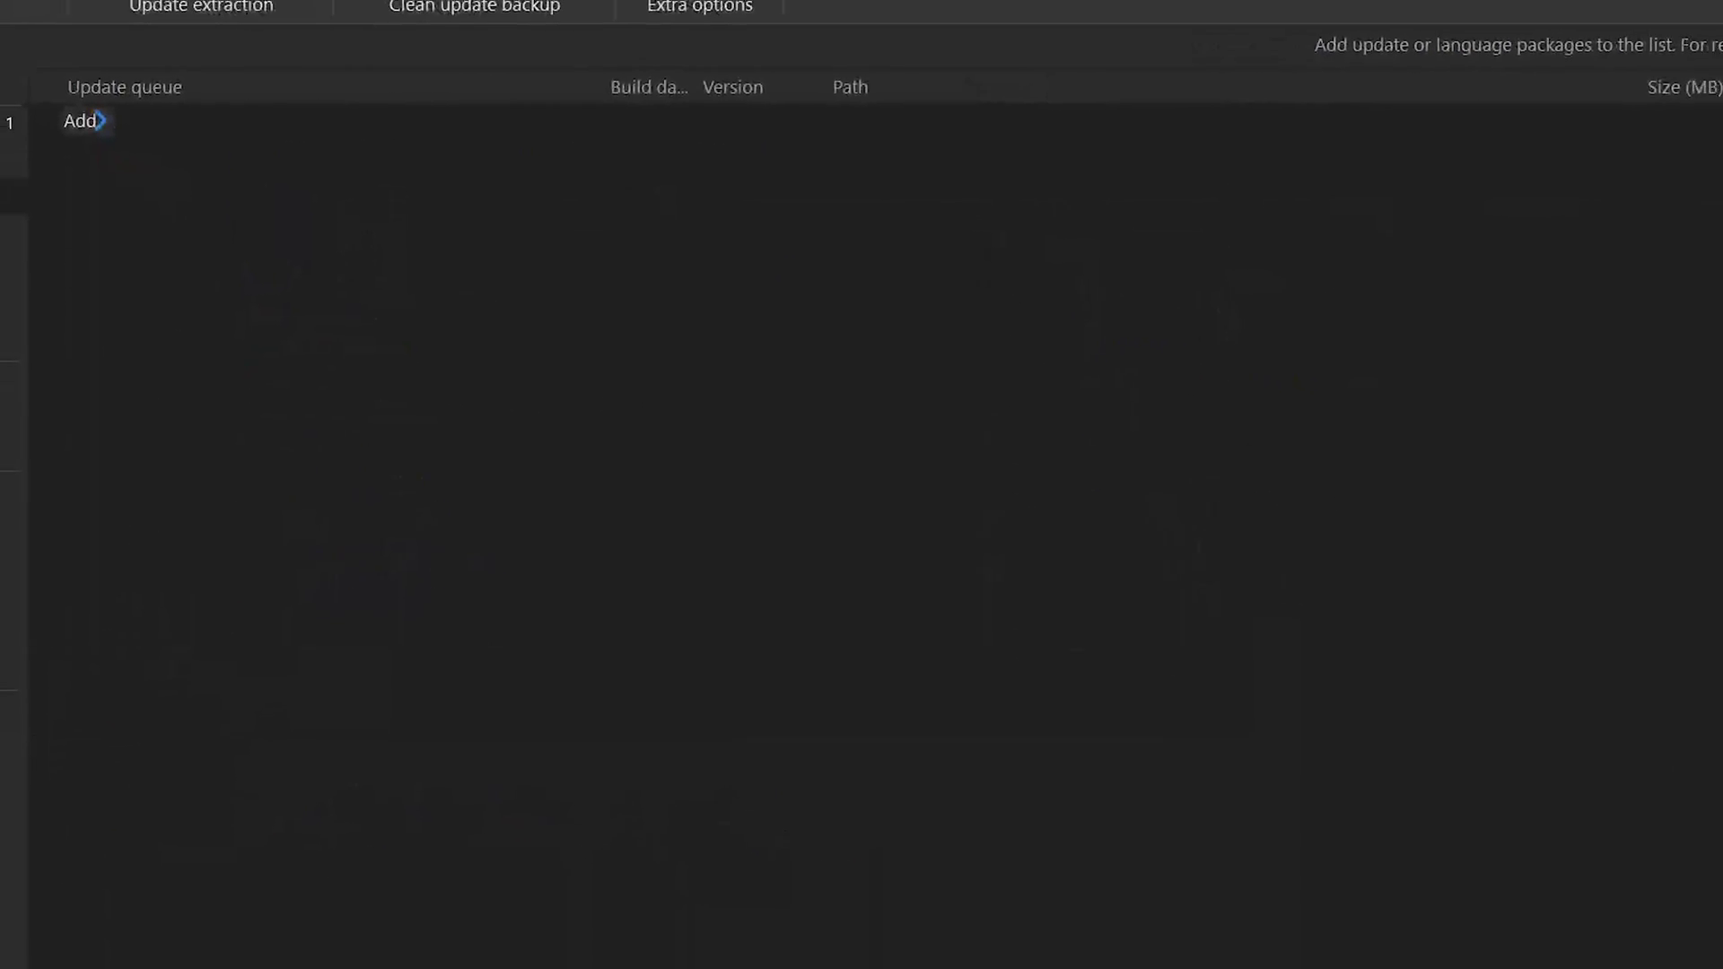
Enable all the unticked Windows features, from Active Directory Lightweight Directory Services down to Windows Sandbox.
click(95, 286)
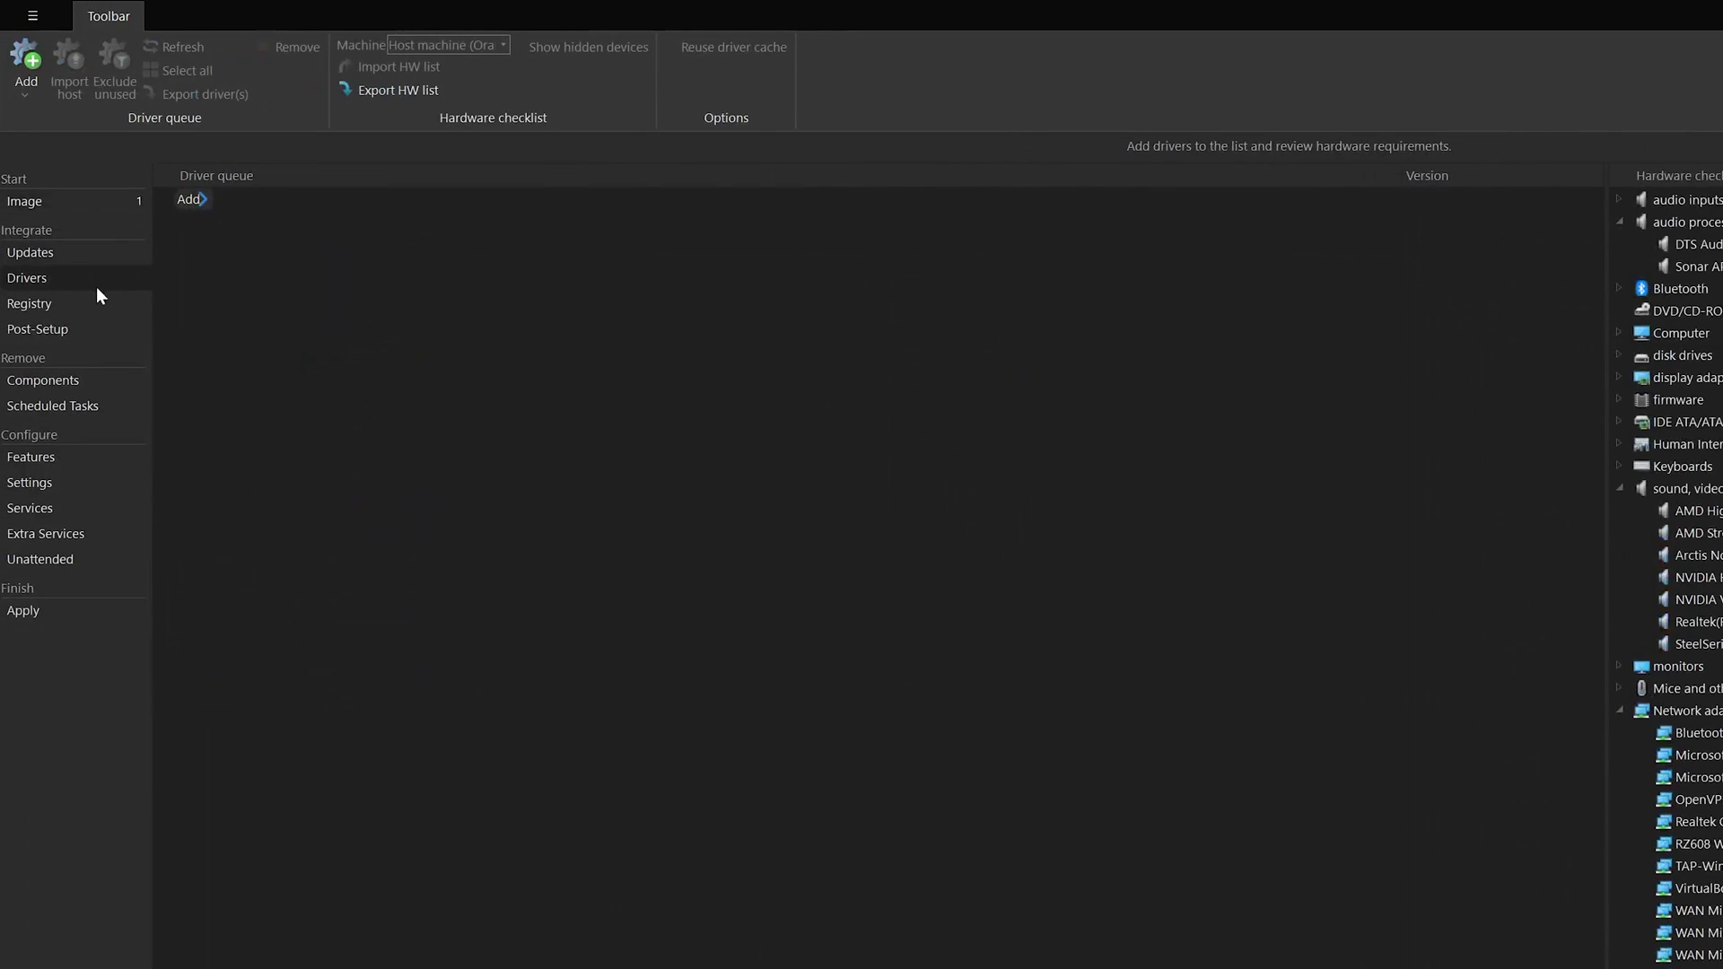
click(62, 465)
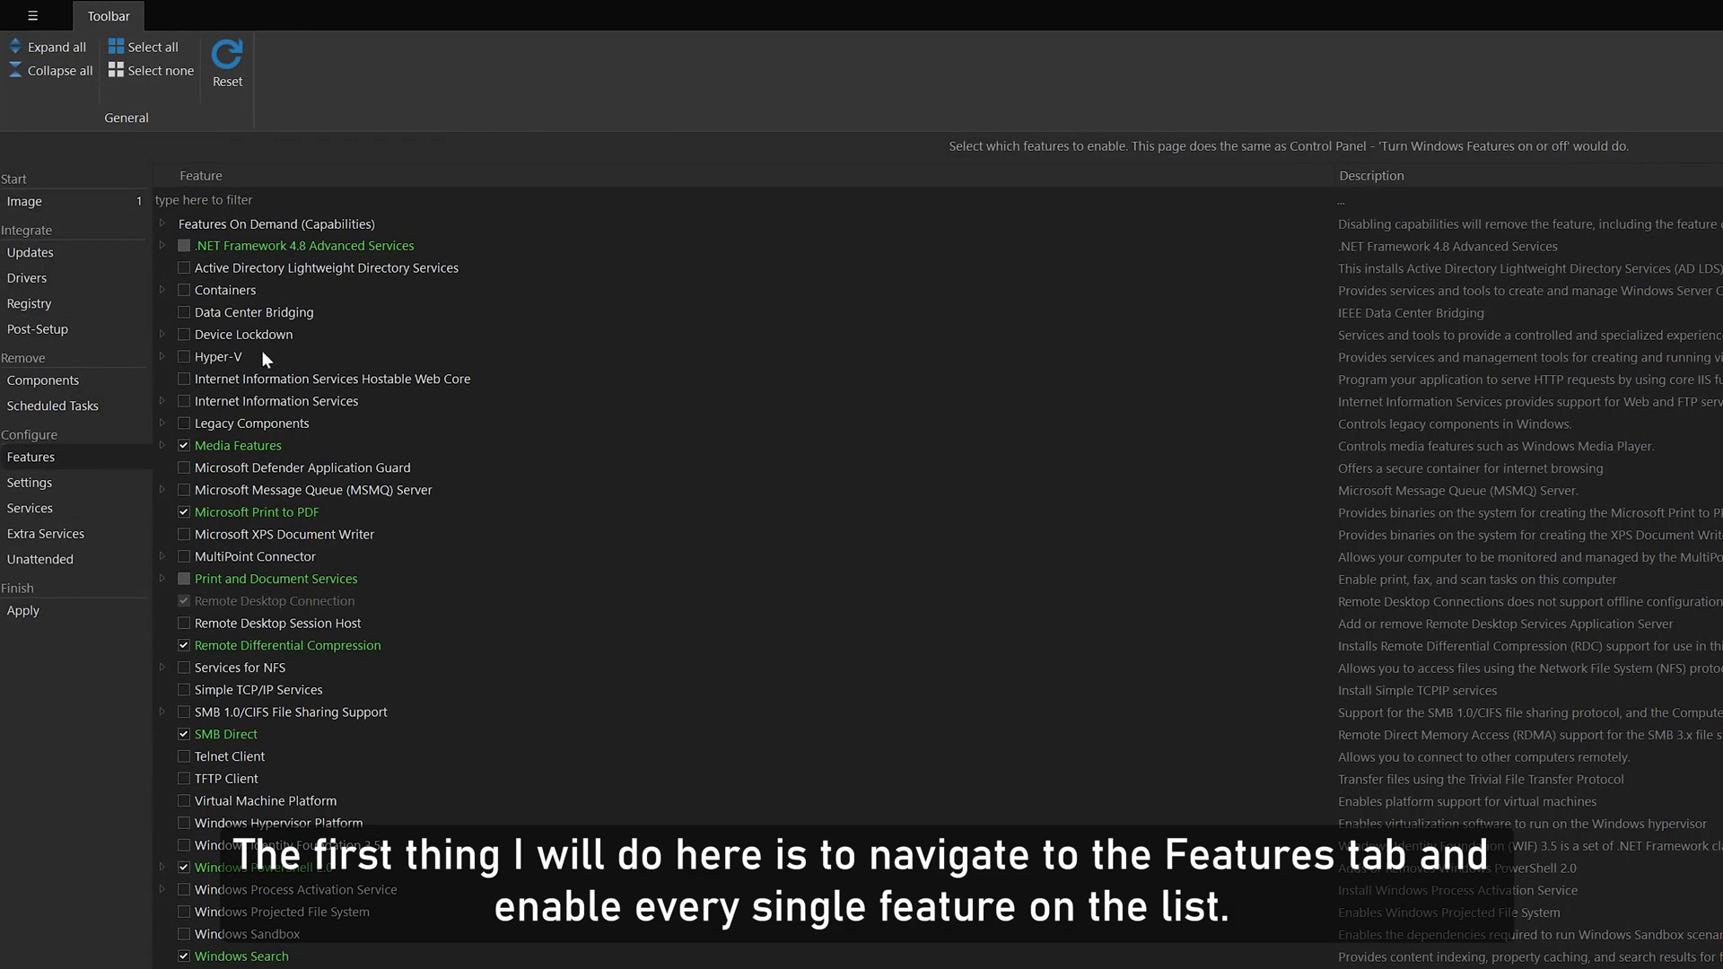
click(184, 267)
click(184, 290)
click(184, 313)
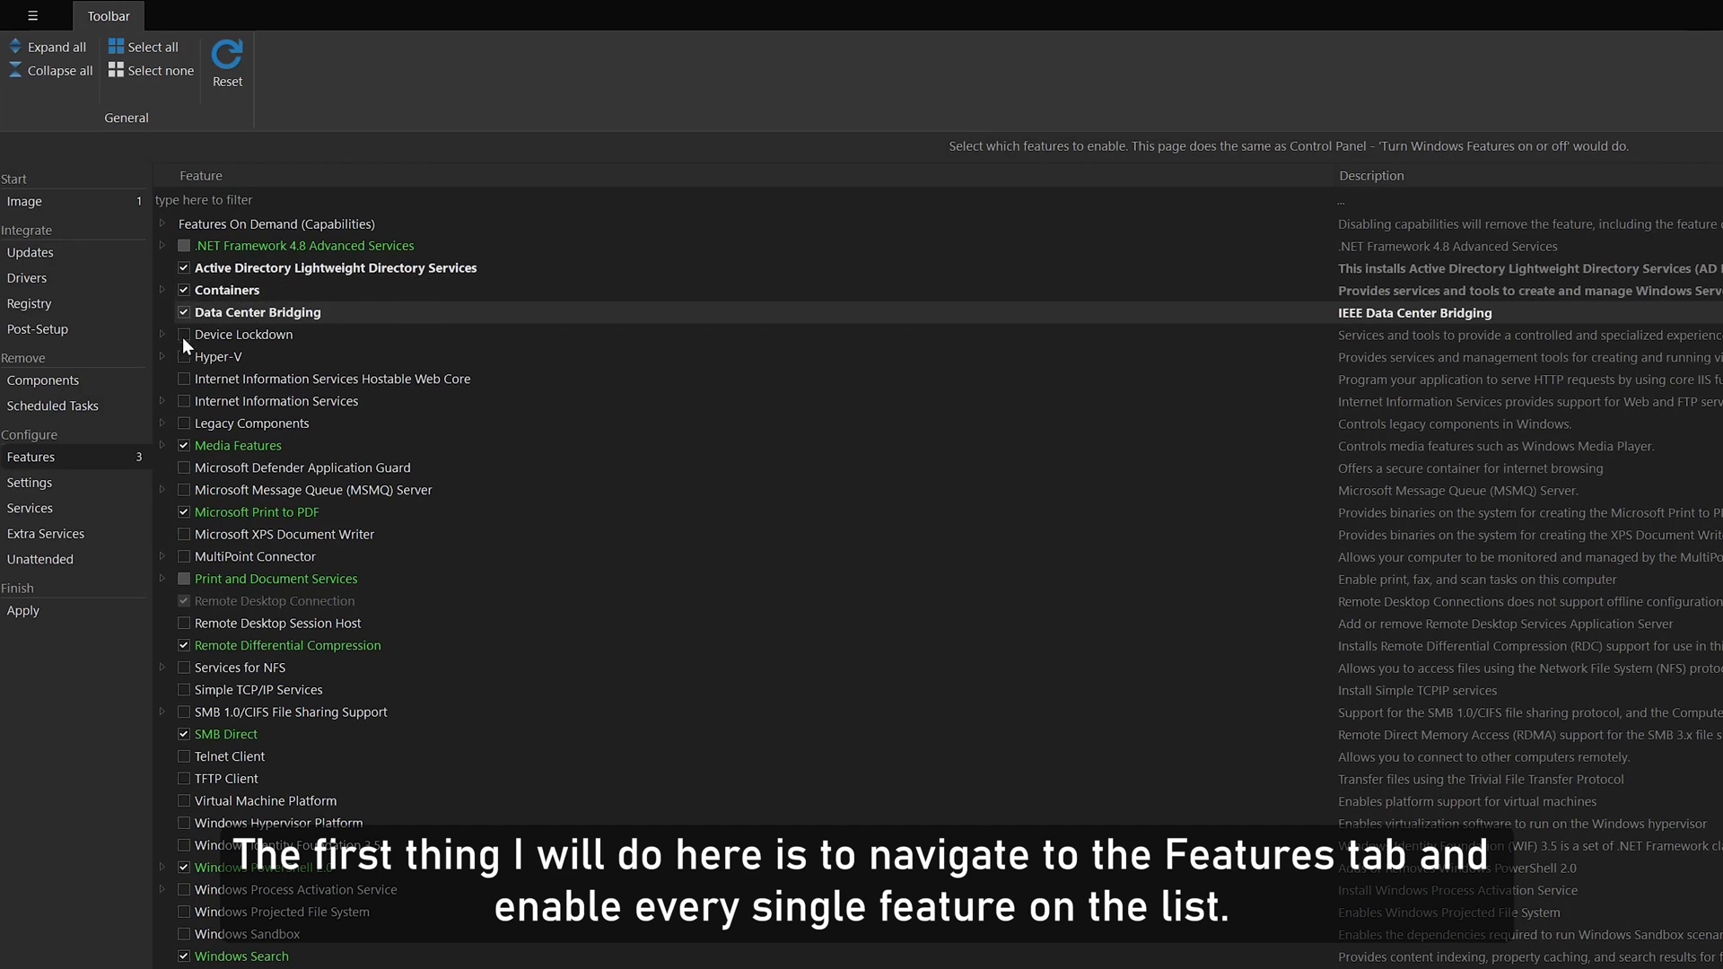
click(184, 356)
click(184, 335)
click(184, 379)
click(184, 401)
click(184, 422)
click(184, 468)
click(184, 490)
click(184, 534)
click(184, 557)
click(184, 623)
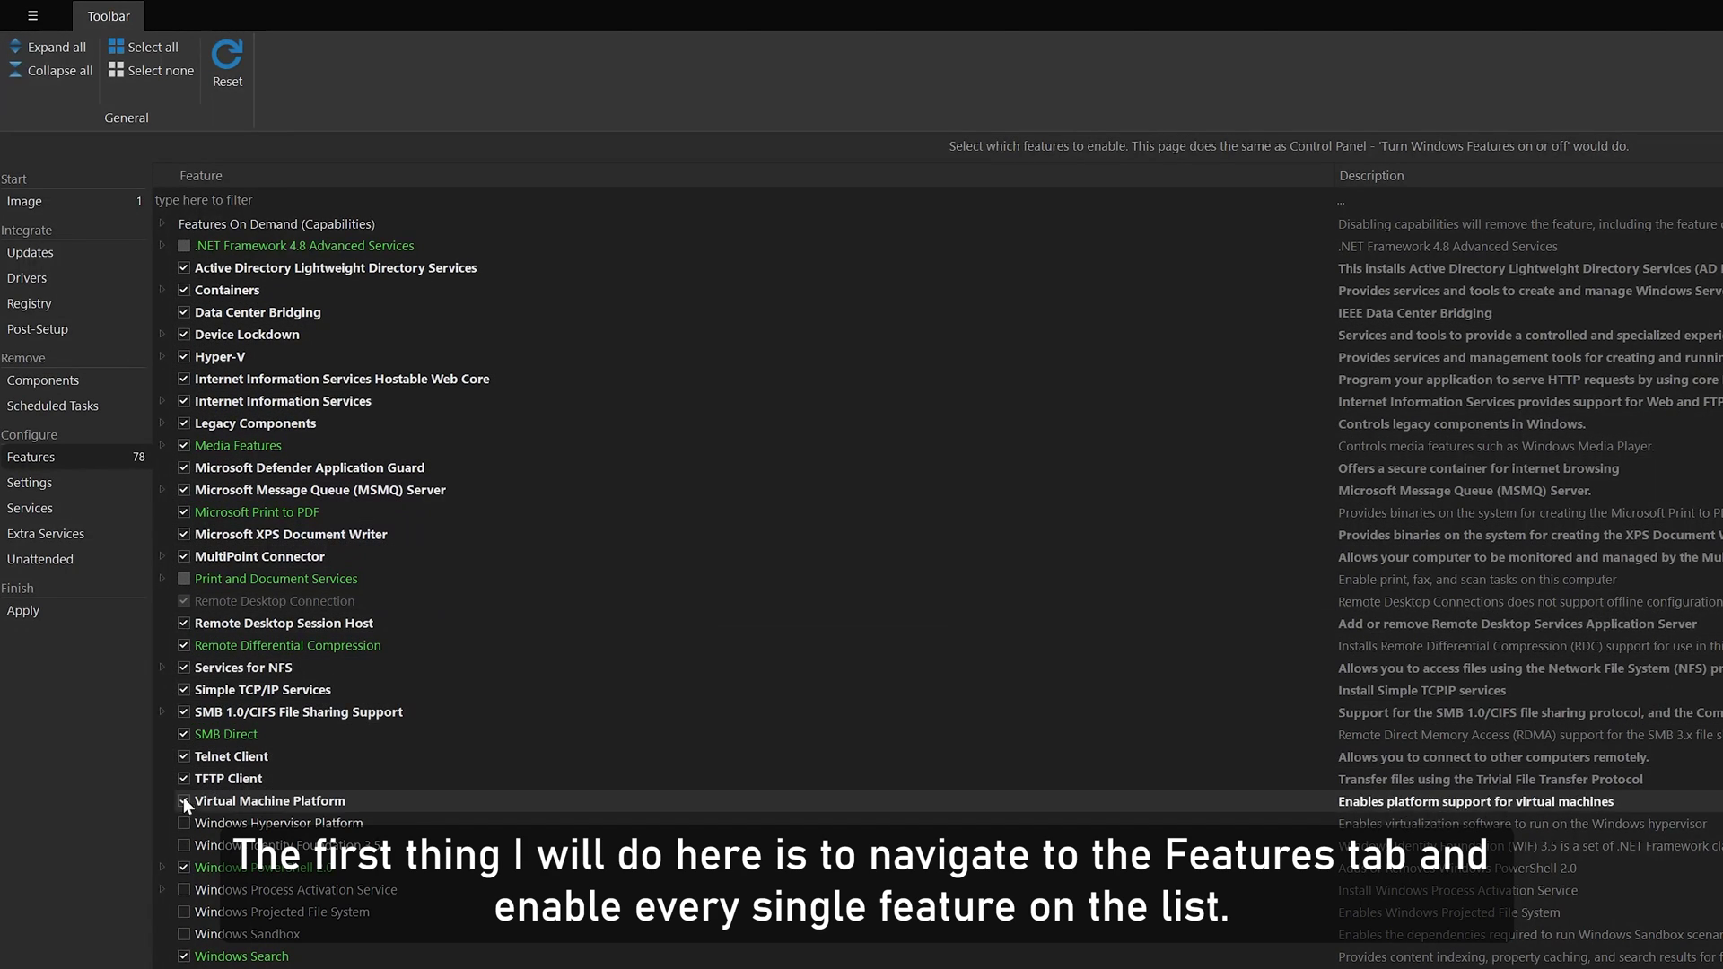
click(184, 935)
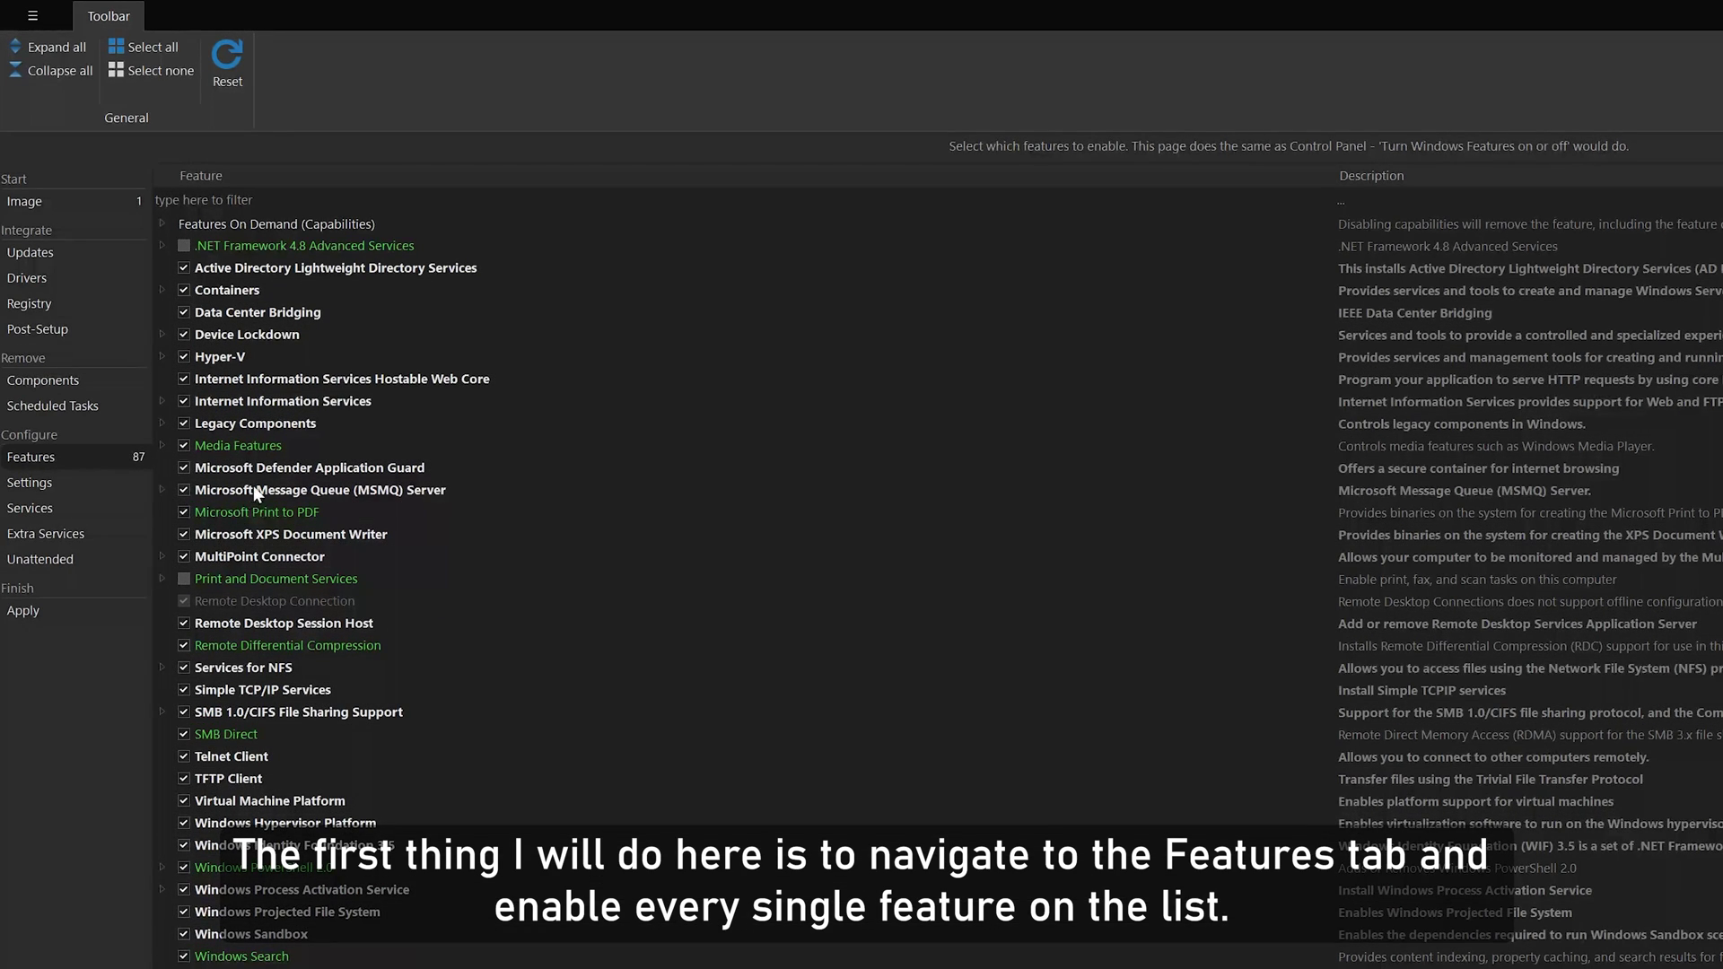
In the Desktop settings, enable "Allow pinning Store app to taskbar" and "Taskbar - Chat".
click(122, 481)
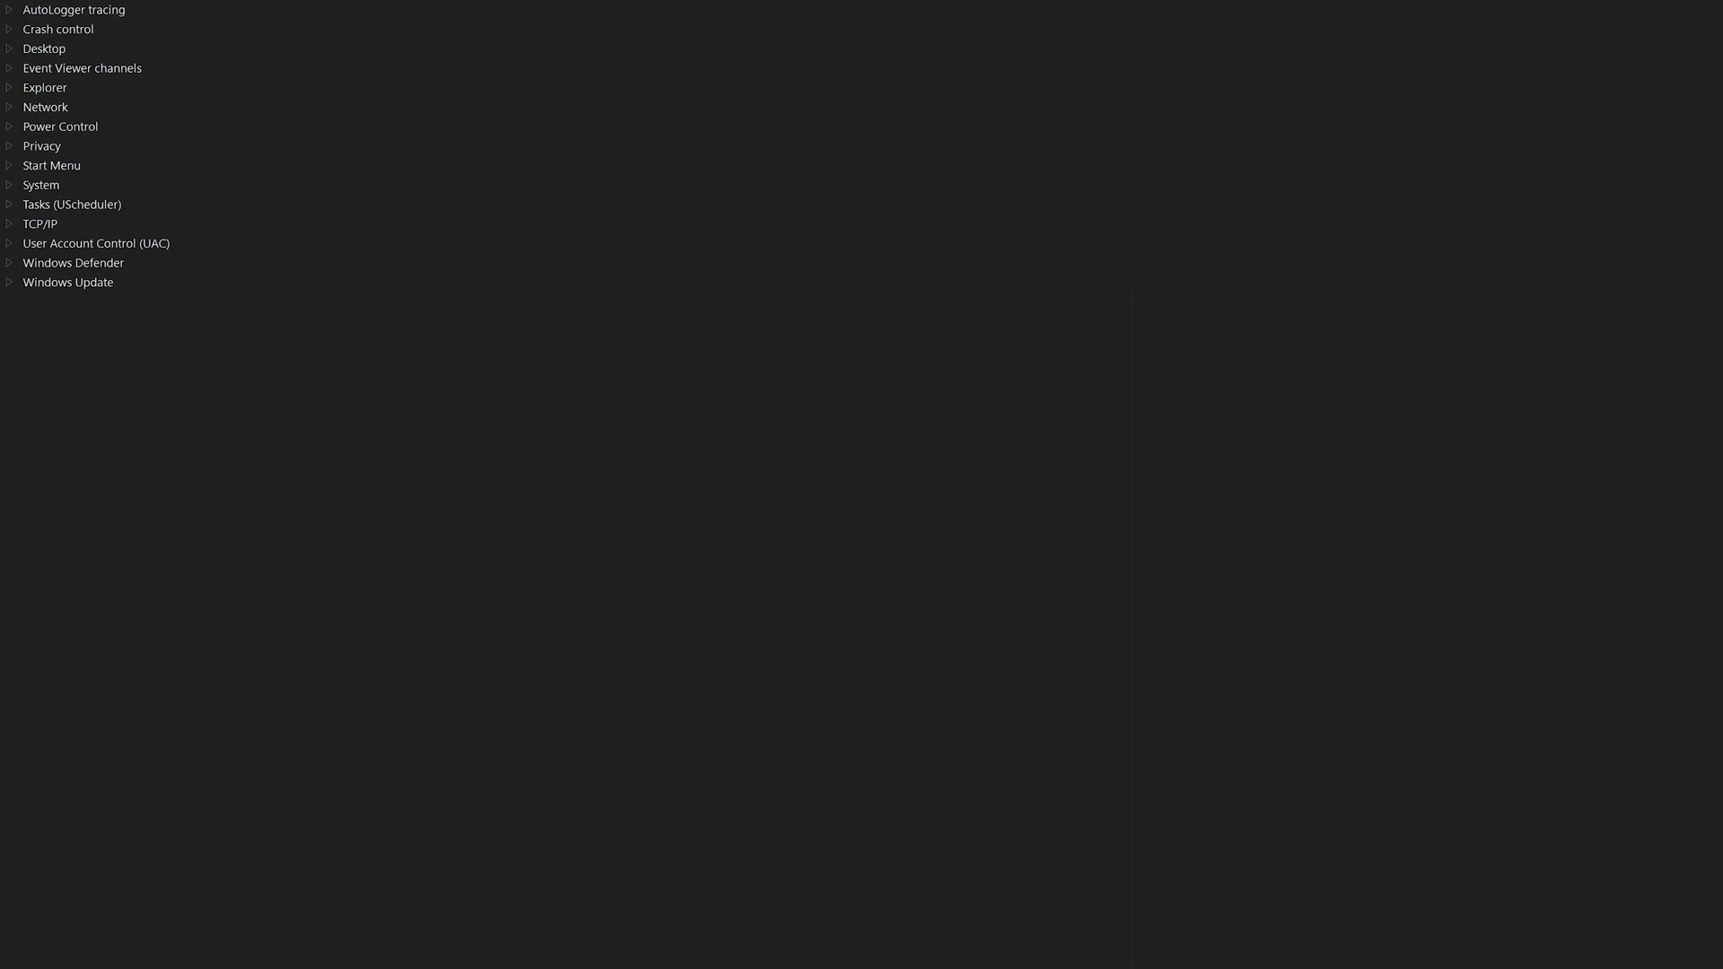
click(8, 52)
click(180, 126)
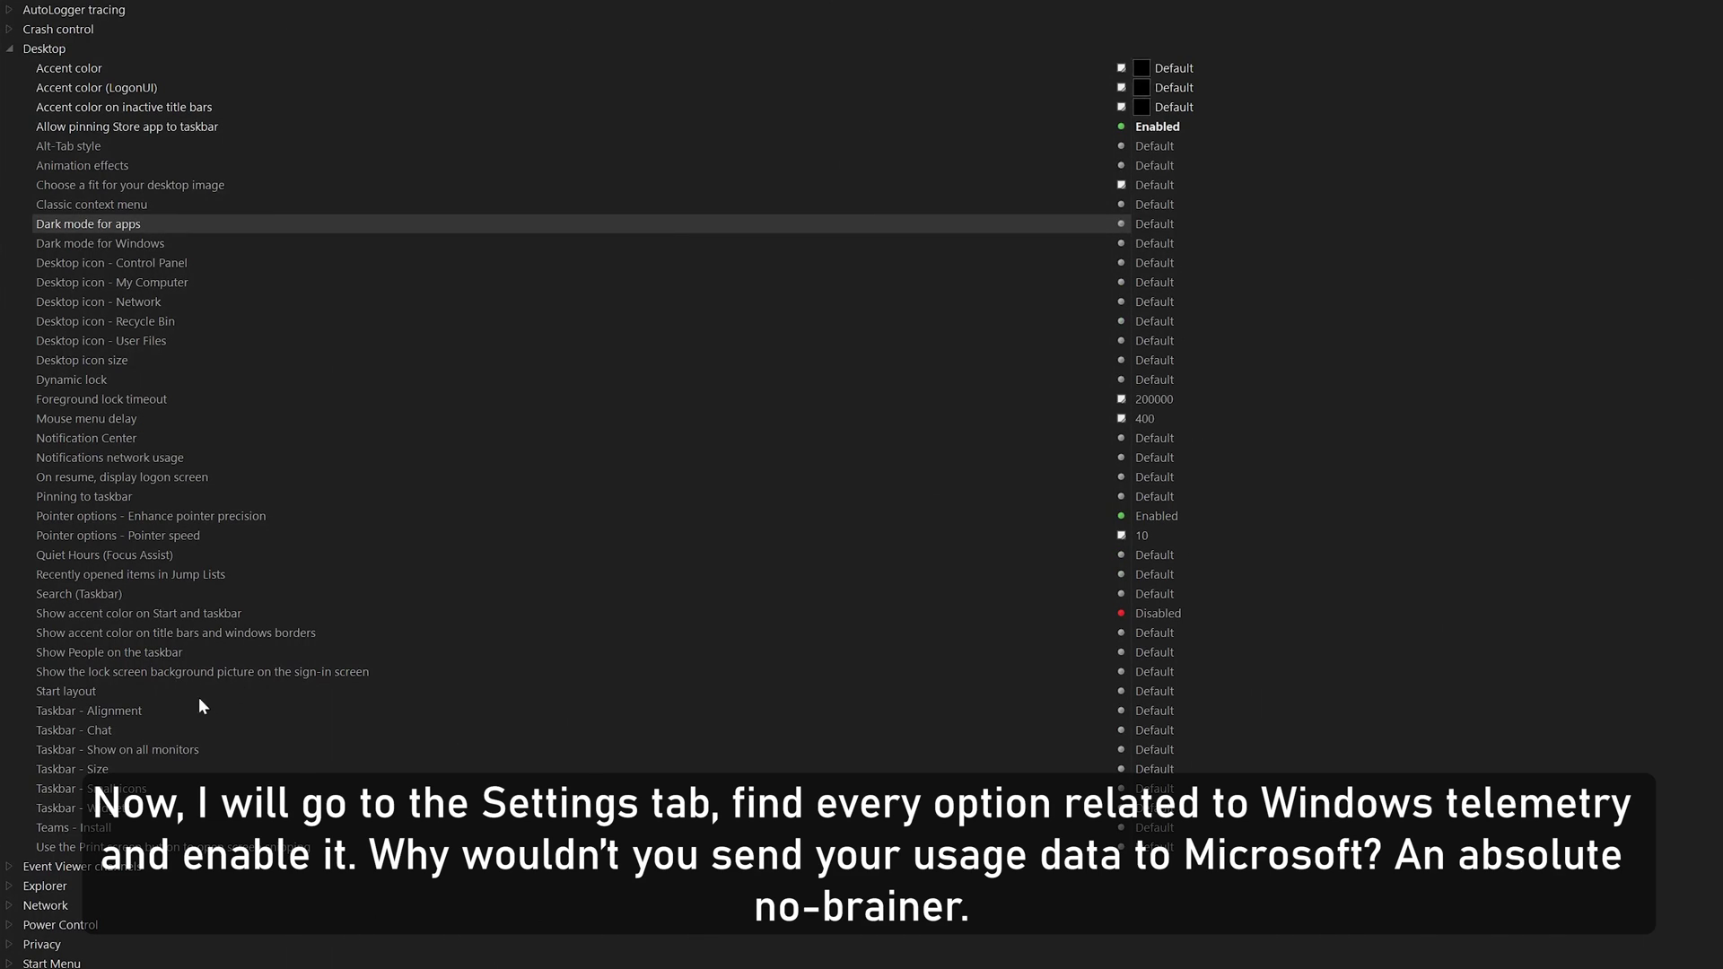
click(199, 730)
In the Explorer settings, enable "Show files from Office.com".
click(45, 886)
scroll(179, 400, down, 6)
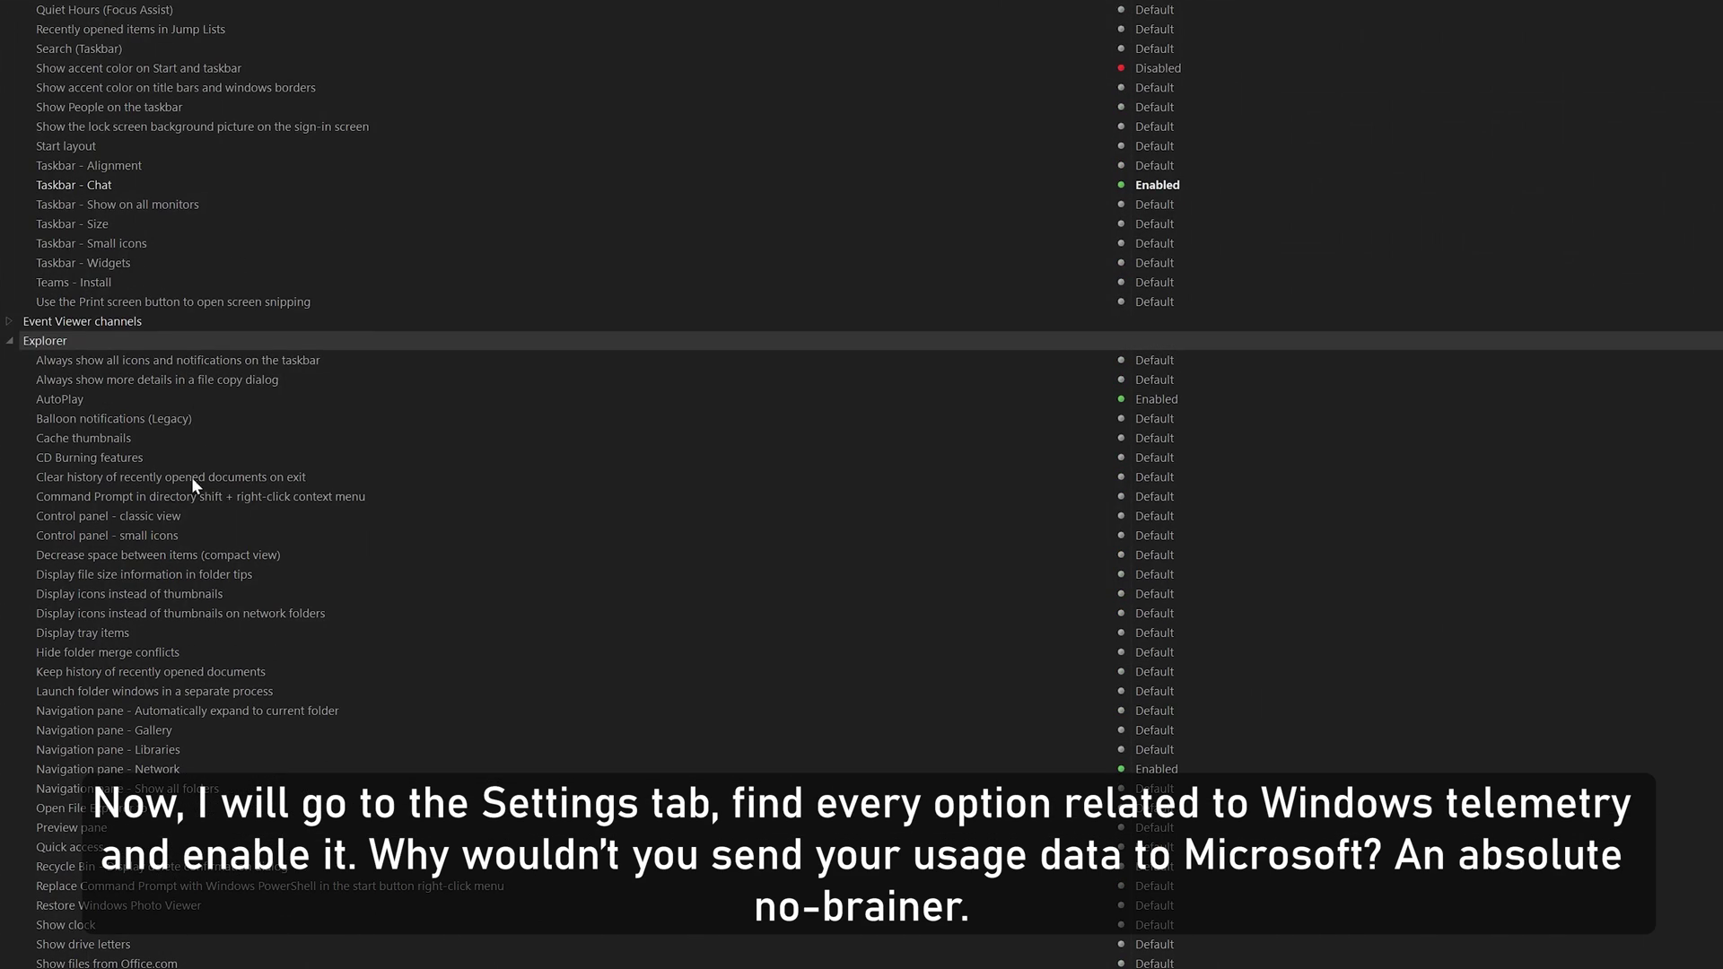
scroll(223, 614, down, 3)
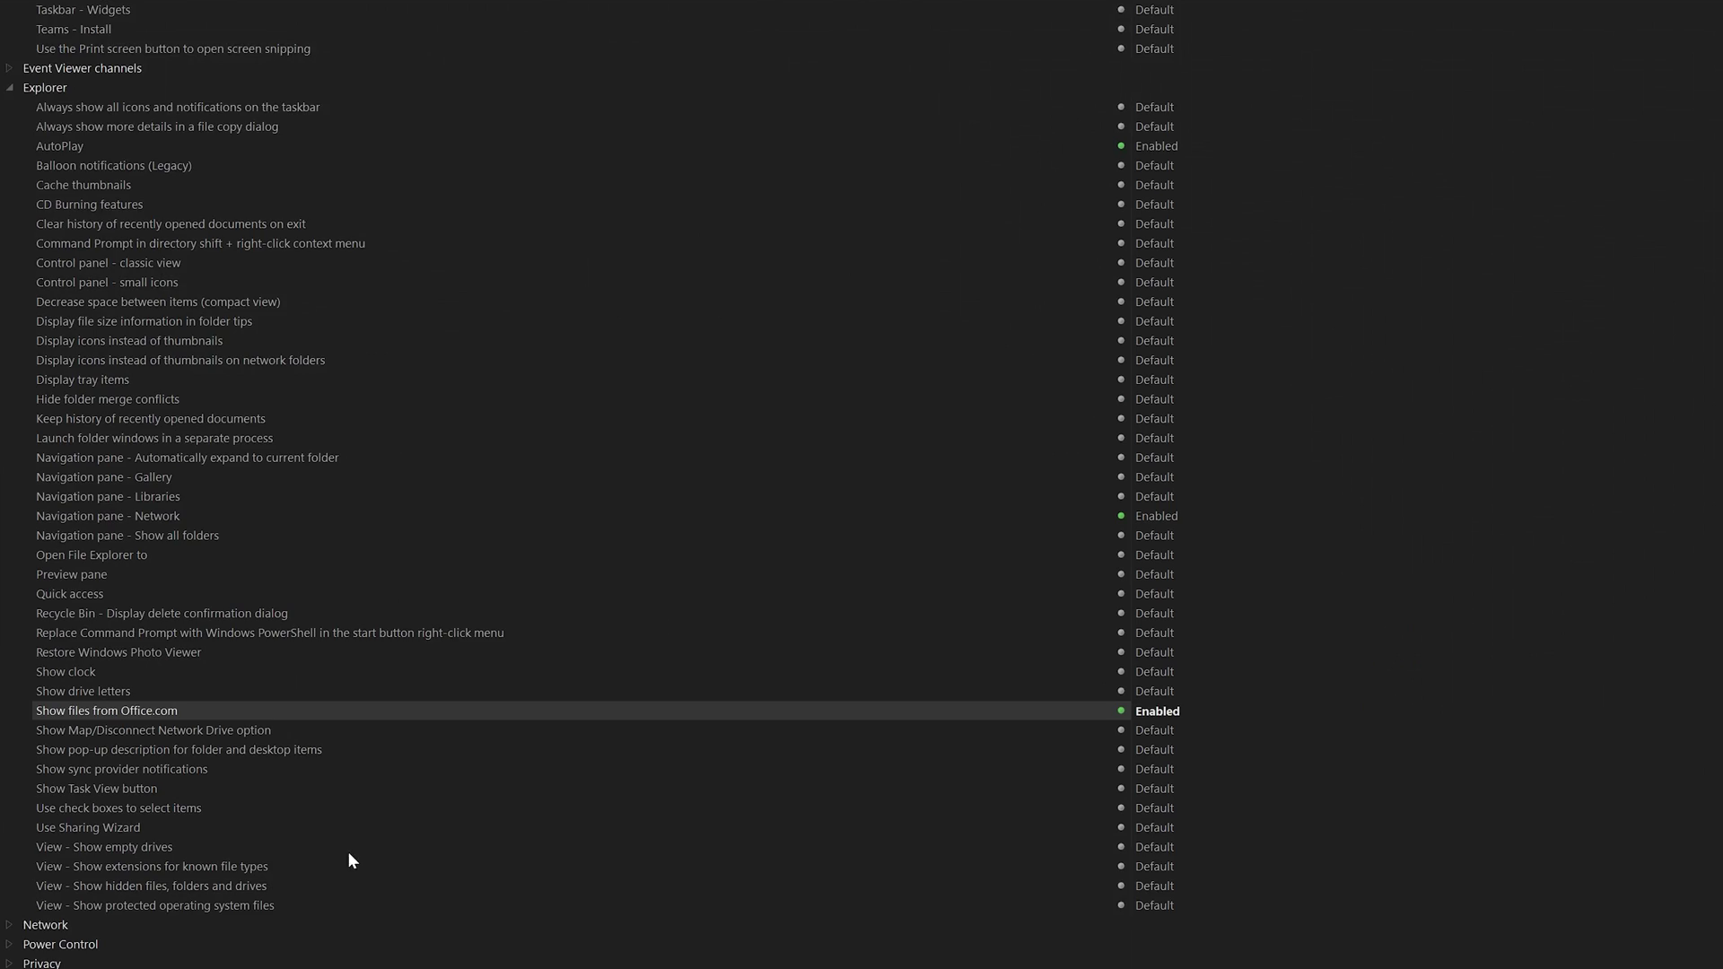
In the Privacy settings, enable every app access option, the NVIDIA experience program, Experimentation and Location services, and set Allow Telemetry to Full (Policy).
scroll(348, 852, down, 1)
click(261, 870)
click(261, 871)
click(261, 884)
click(1194, 357)
click(1171, 380)
click(1171, 476)
click(1171, 575)
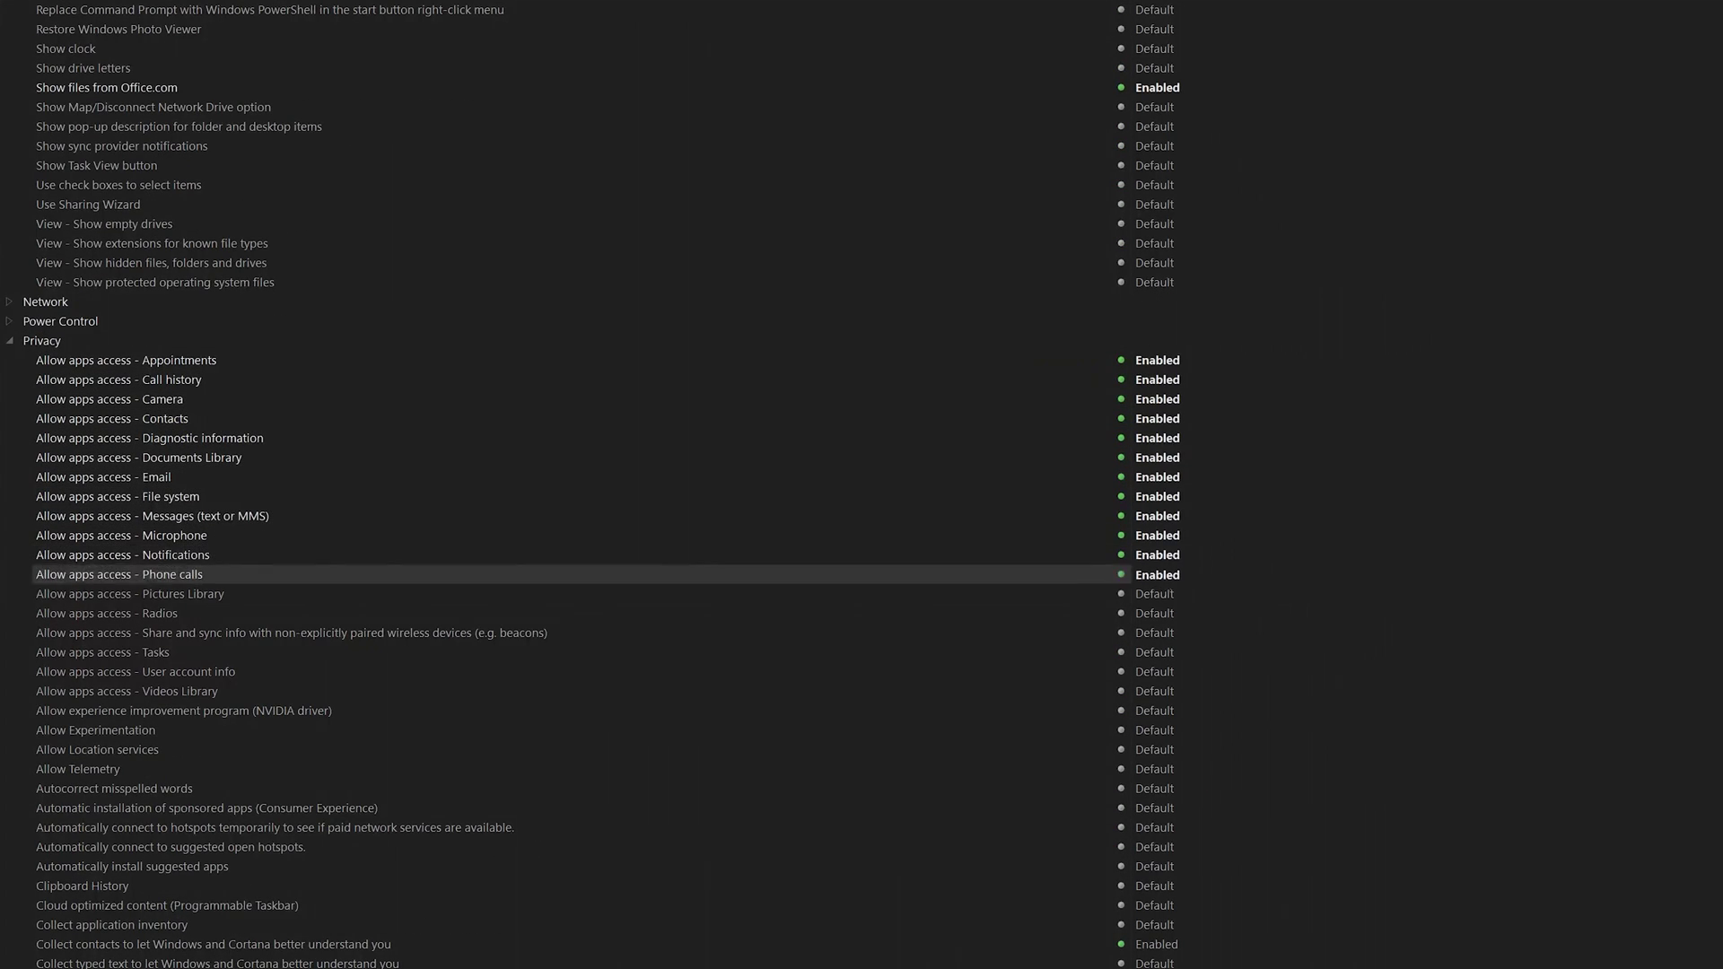
drag(1146, 574, 1146, 769)
Enable Collect application inventory, Cortana, its activity recommendations, its signed-in devices history and the Cortana tray button.
scroll(1035, 519, down, 3)
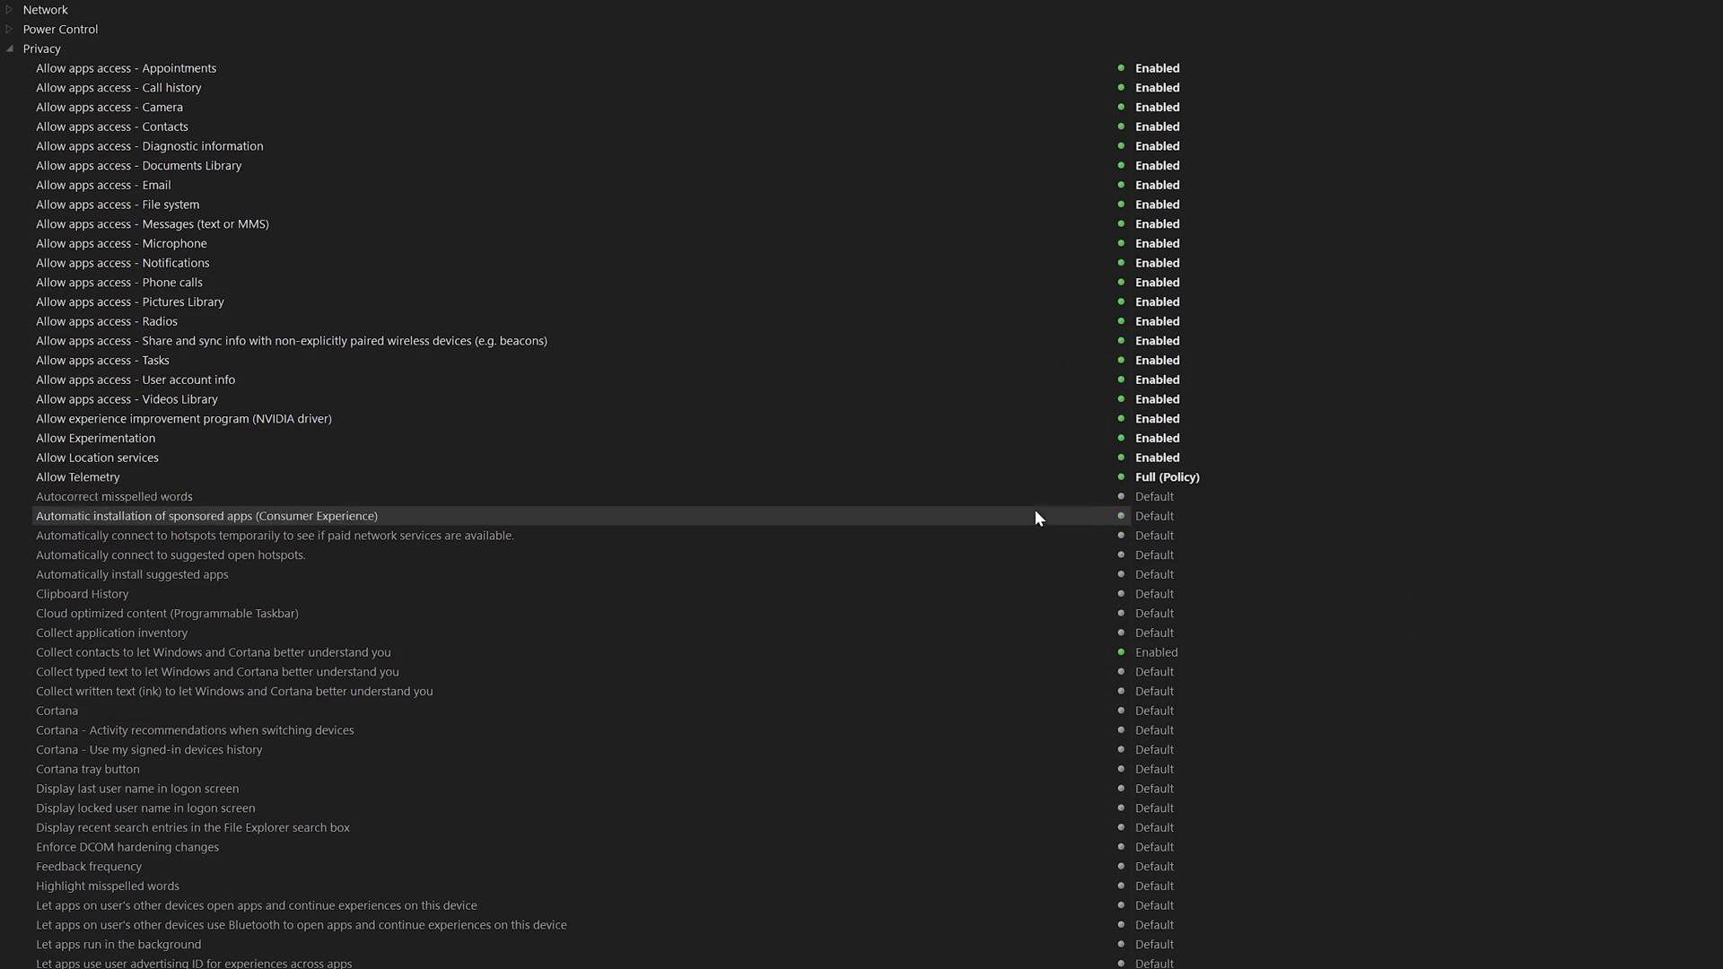
click(1154, 633)
scroll(1145, 671, down, 1)
click(1153, 652)
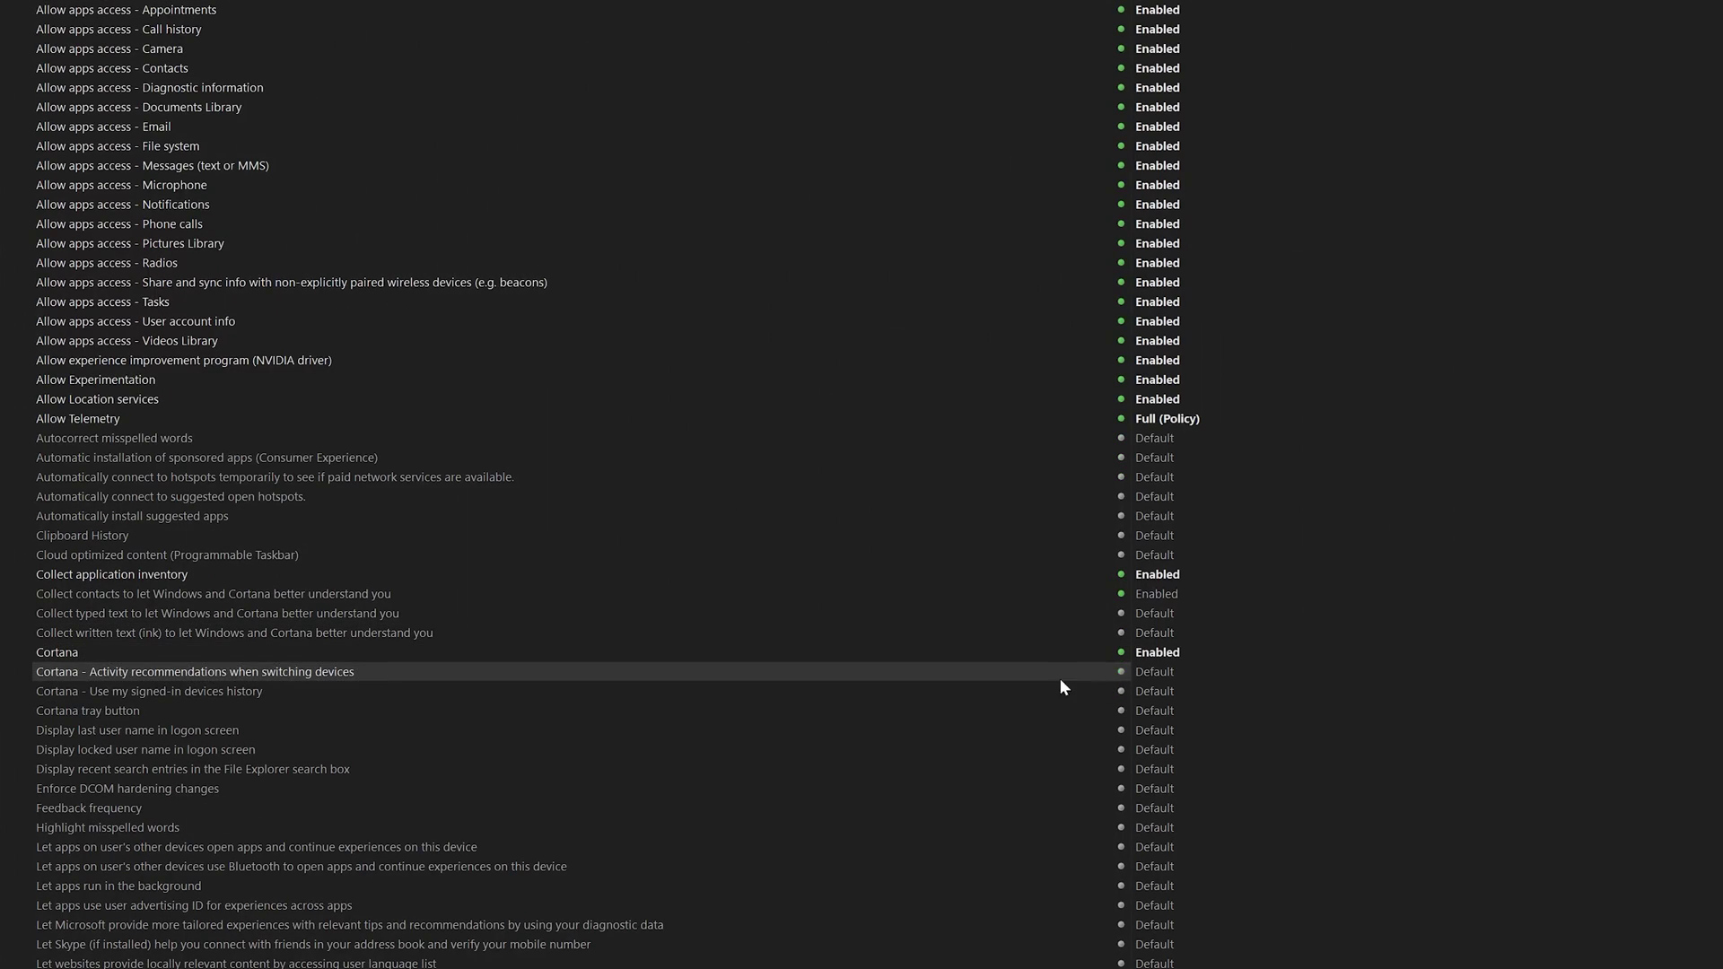
double_click(1063, 673)
double_click(1077, 691)
double_click(1091, 711)
Enable the privacy options for cross-device app experiences, Bluetooth continuation, background apps, advertising ID, tailored Microsoft experiences and Skype contact matching.
scroll(1093, 729, down, 3)
double_click(1033, 672)
double_click(1104, 691)
double_click(1118, 711)
double_click(1127, 731)
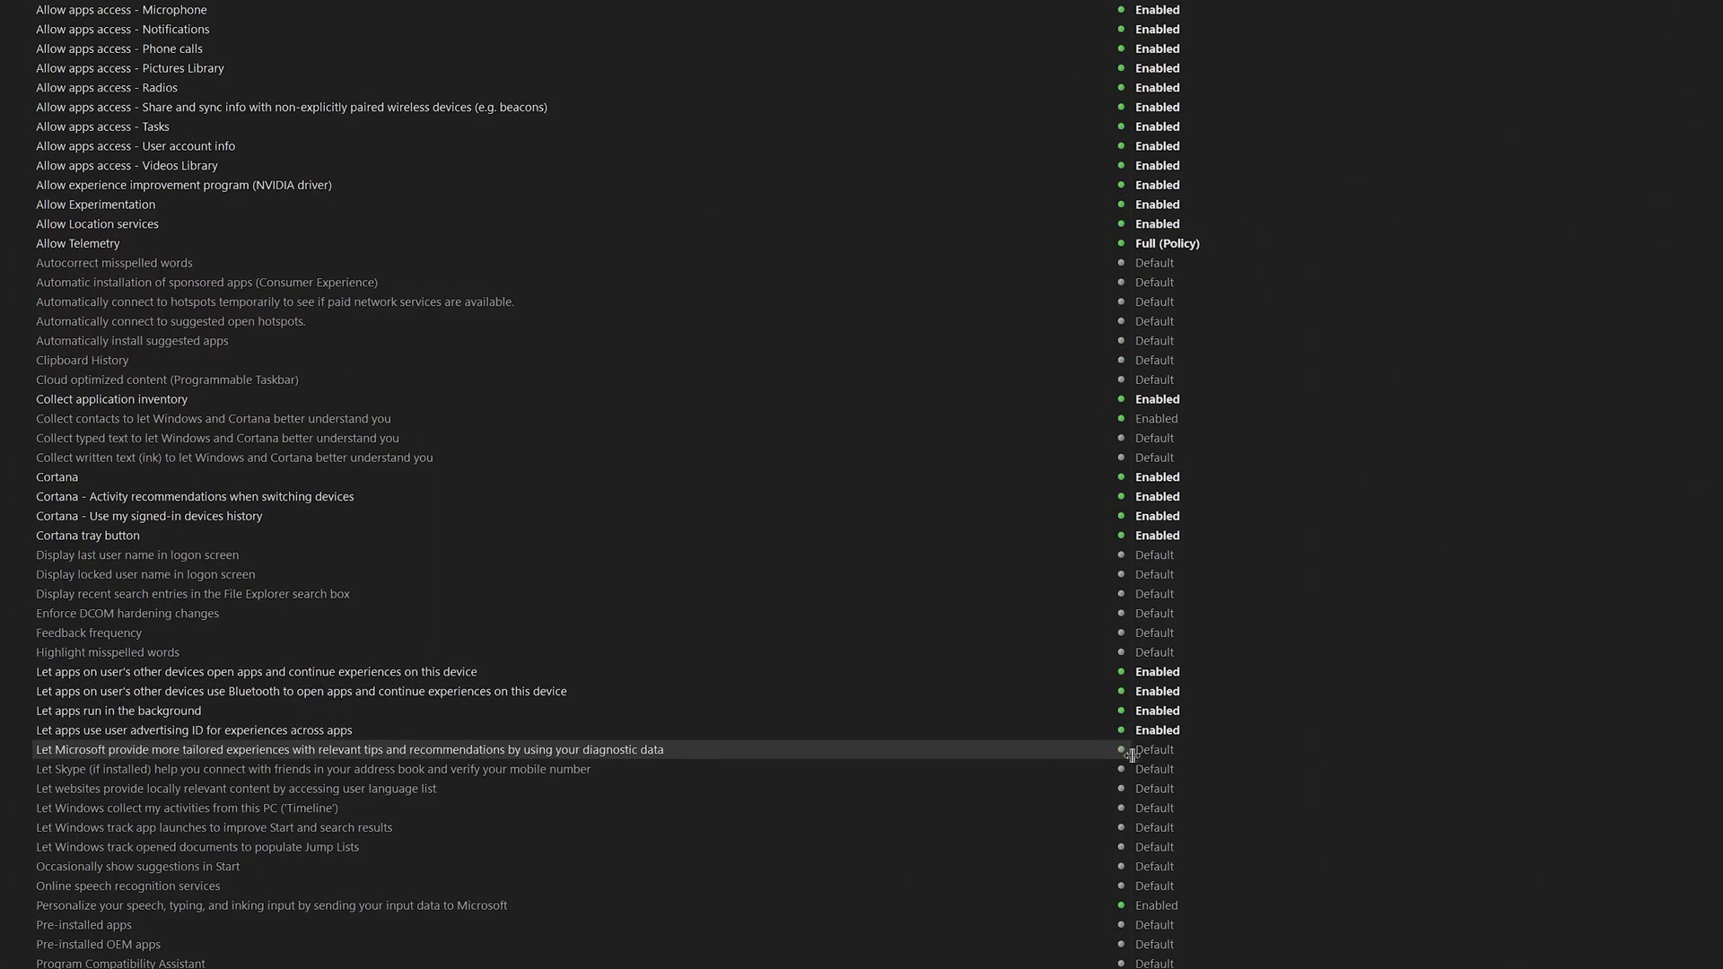
double_click(1129, 750)
double_click(1125, 769)
Enable website language list access, Timeline activity collection, app launch and opened document tracking, Online speech recognition services and Program Compatibility Assistant.
scroll(1122, 769, down, 5)
double_click(1014, 518)
double_click(1077, 536)
double_click(1113, 554)
double_click(1122, 574)
double_click(1122, 613)
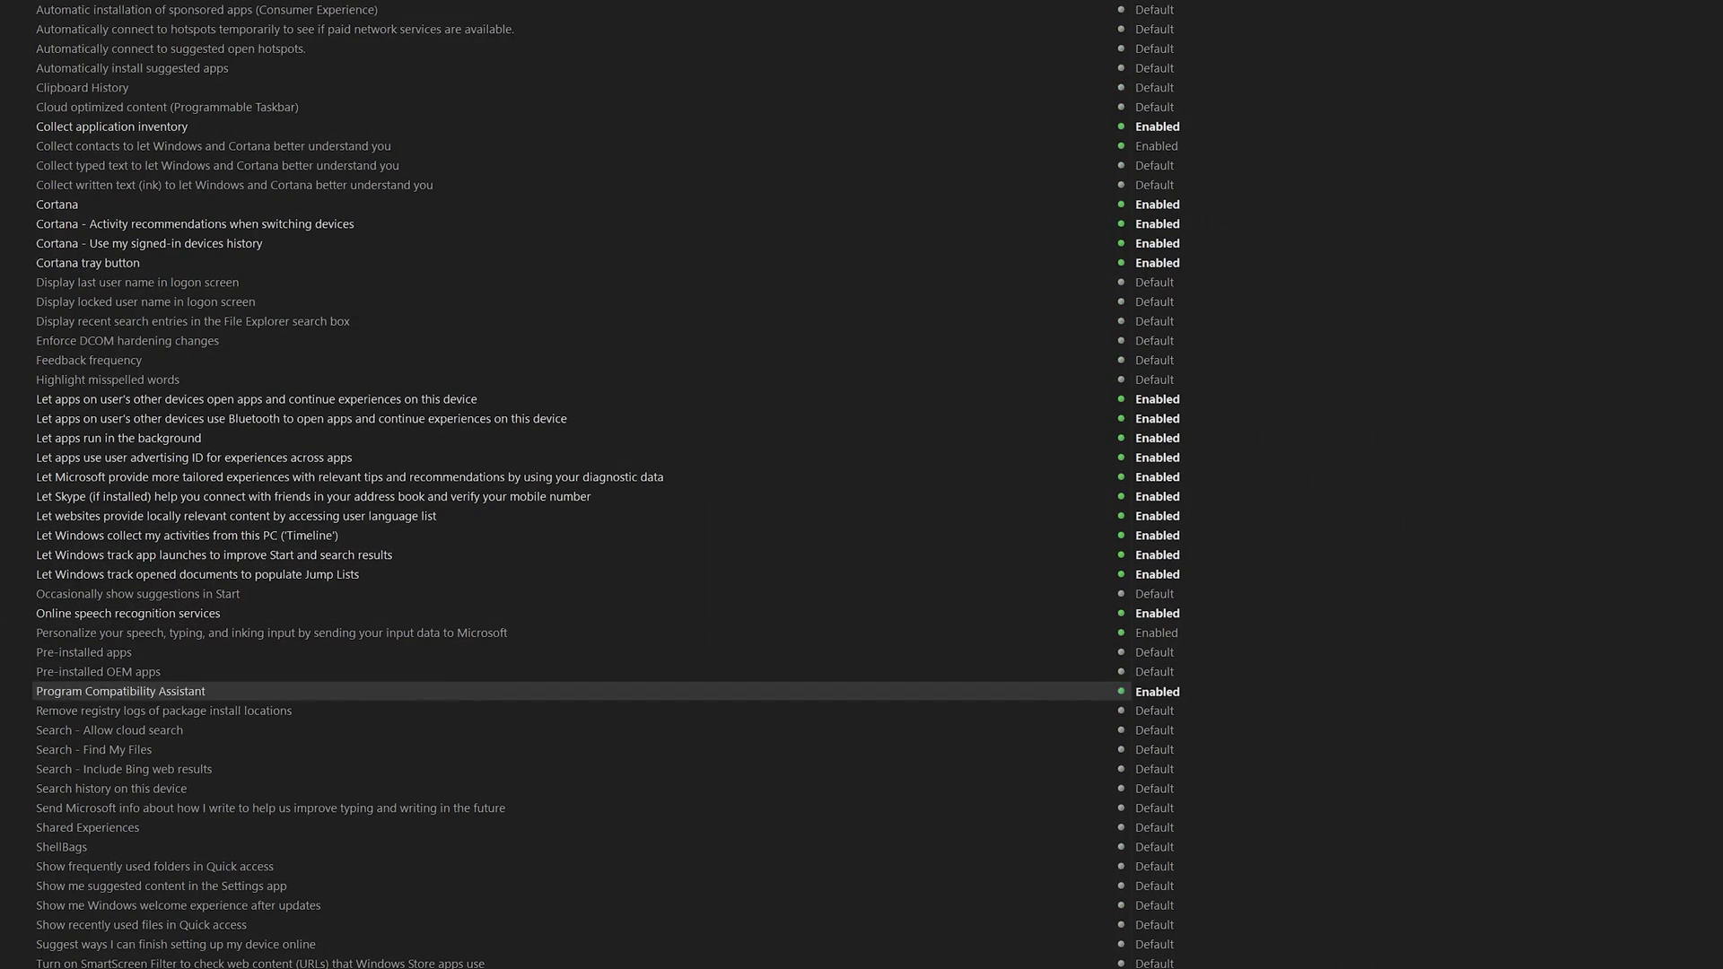
Enable cloud search, Bing web results, search history, sending writing info to Microsoft and Shared Experiences, and set Search - Find My Files to Enhanced.
double_click(1077, 730)
scroll(1077, 731, down, 1)
double_click(1068, 671)
double_click(1063, 691)
scroll(1059, 691, down, 1)
double_click(1050, 652)
double_click(1041, 671)
double_click(1036, 691)
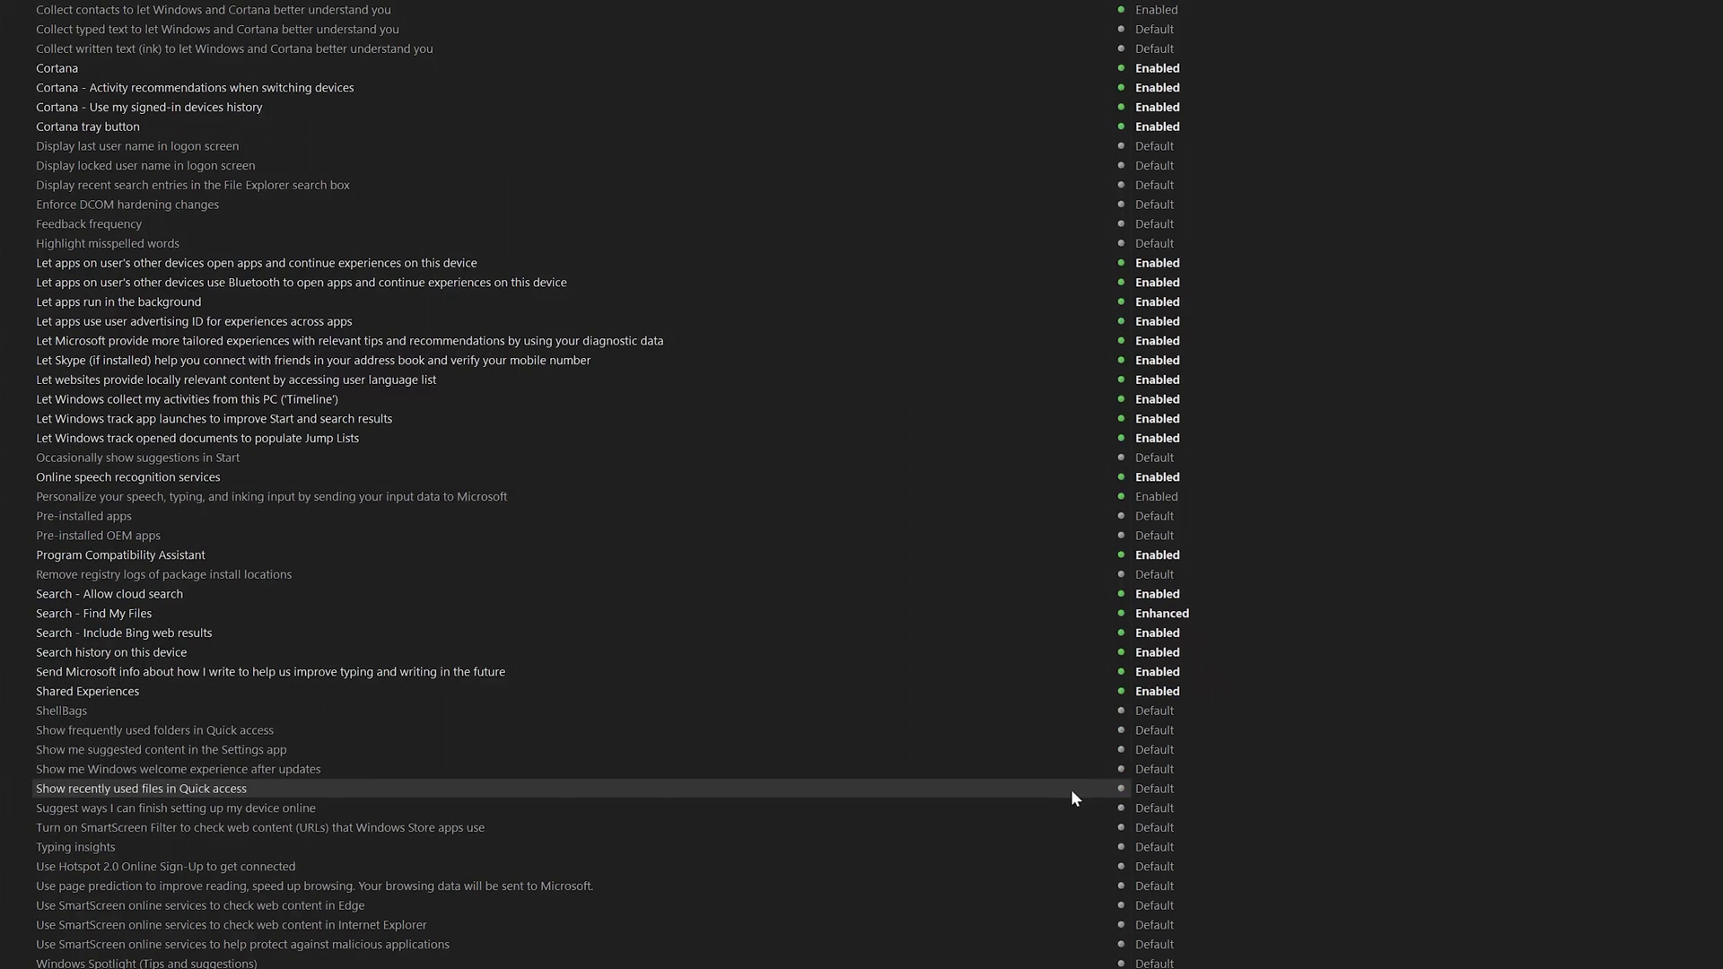
Enable the device setup suggestions, Typing insights, page prediction and all four SmartScreen options in the Privacy settings.
scroll(1072, 791, down, 1)
double_click(1077, 749)
double_click(1082, 769)
double_click(1086, 788)
double_click(1091, 827)
double_click(1095, 847)
double_click(1100, 867)
double_click(1104, 886)
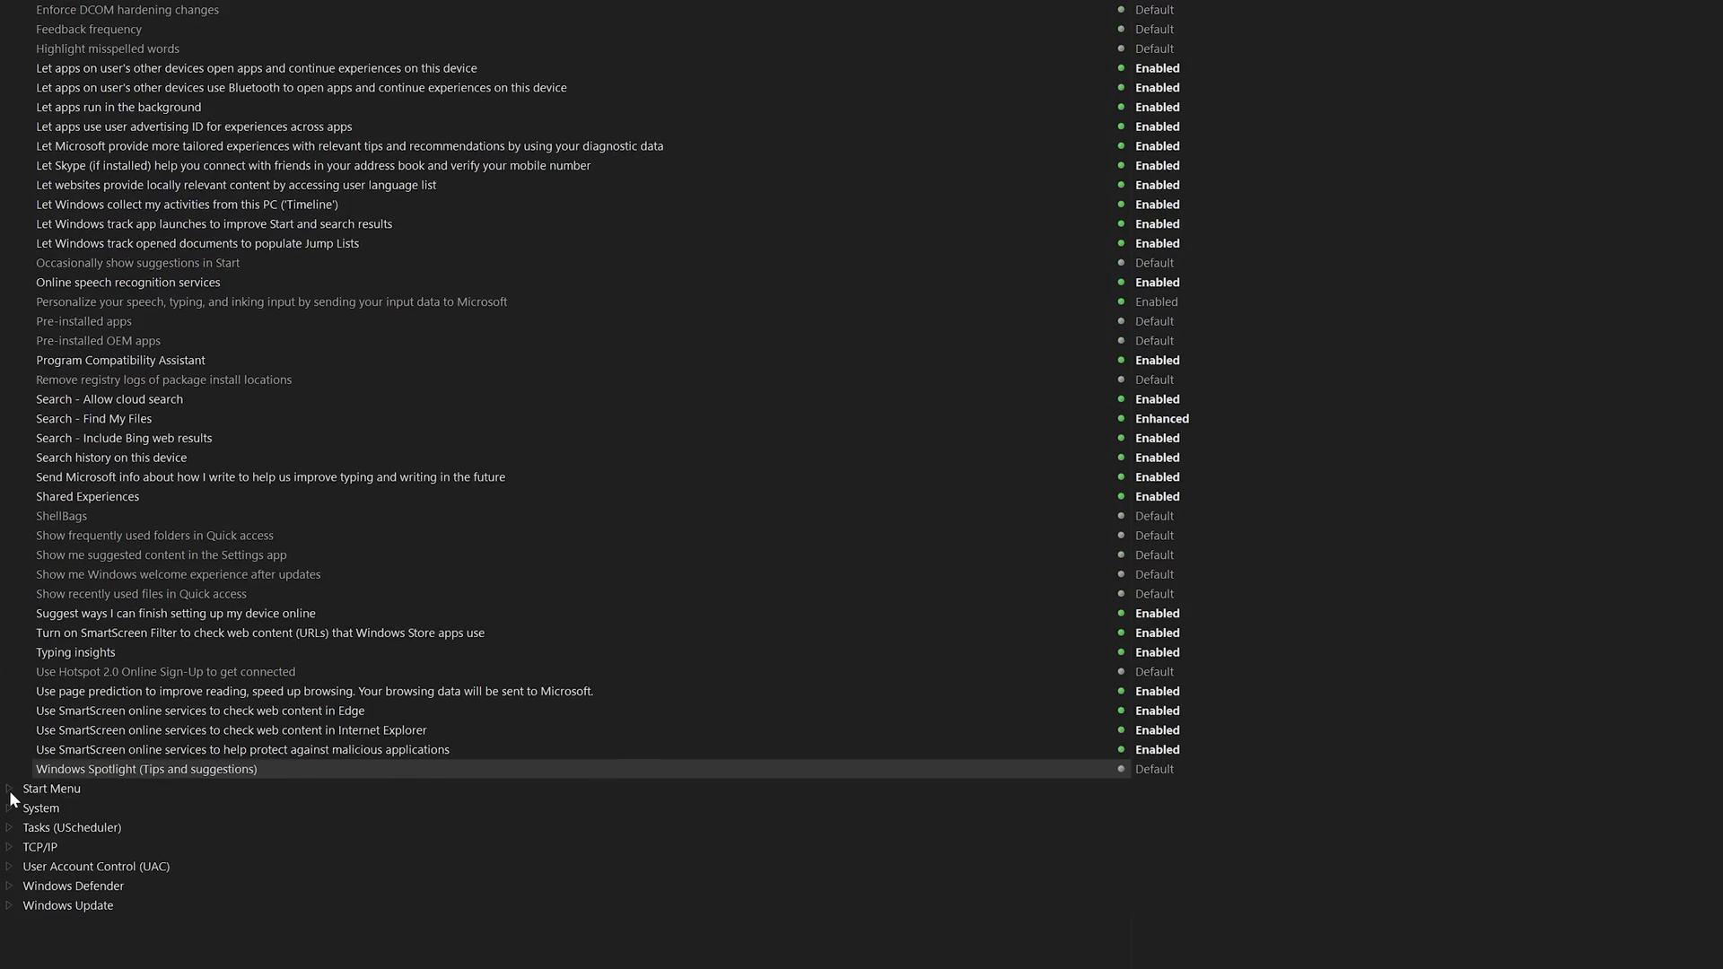
In the Start Menu settings, set all folders from Documents to Videos to Enabled (Policy) and enable recommendations for tips, shortcuts and new apps.
click(9, 790)
click(1144, 516)
click(1144, 535)
click(1144, 555)
click(1144, 574)
click(1147, 595)
click(1148, 613)
click(1150, 633)
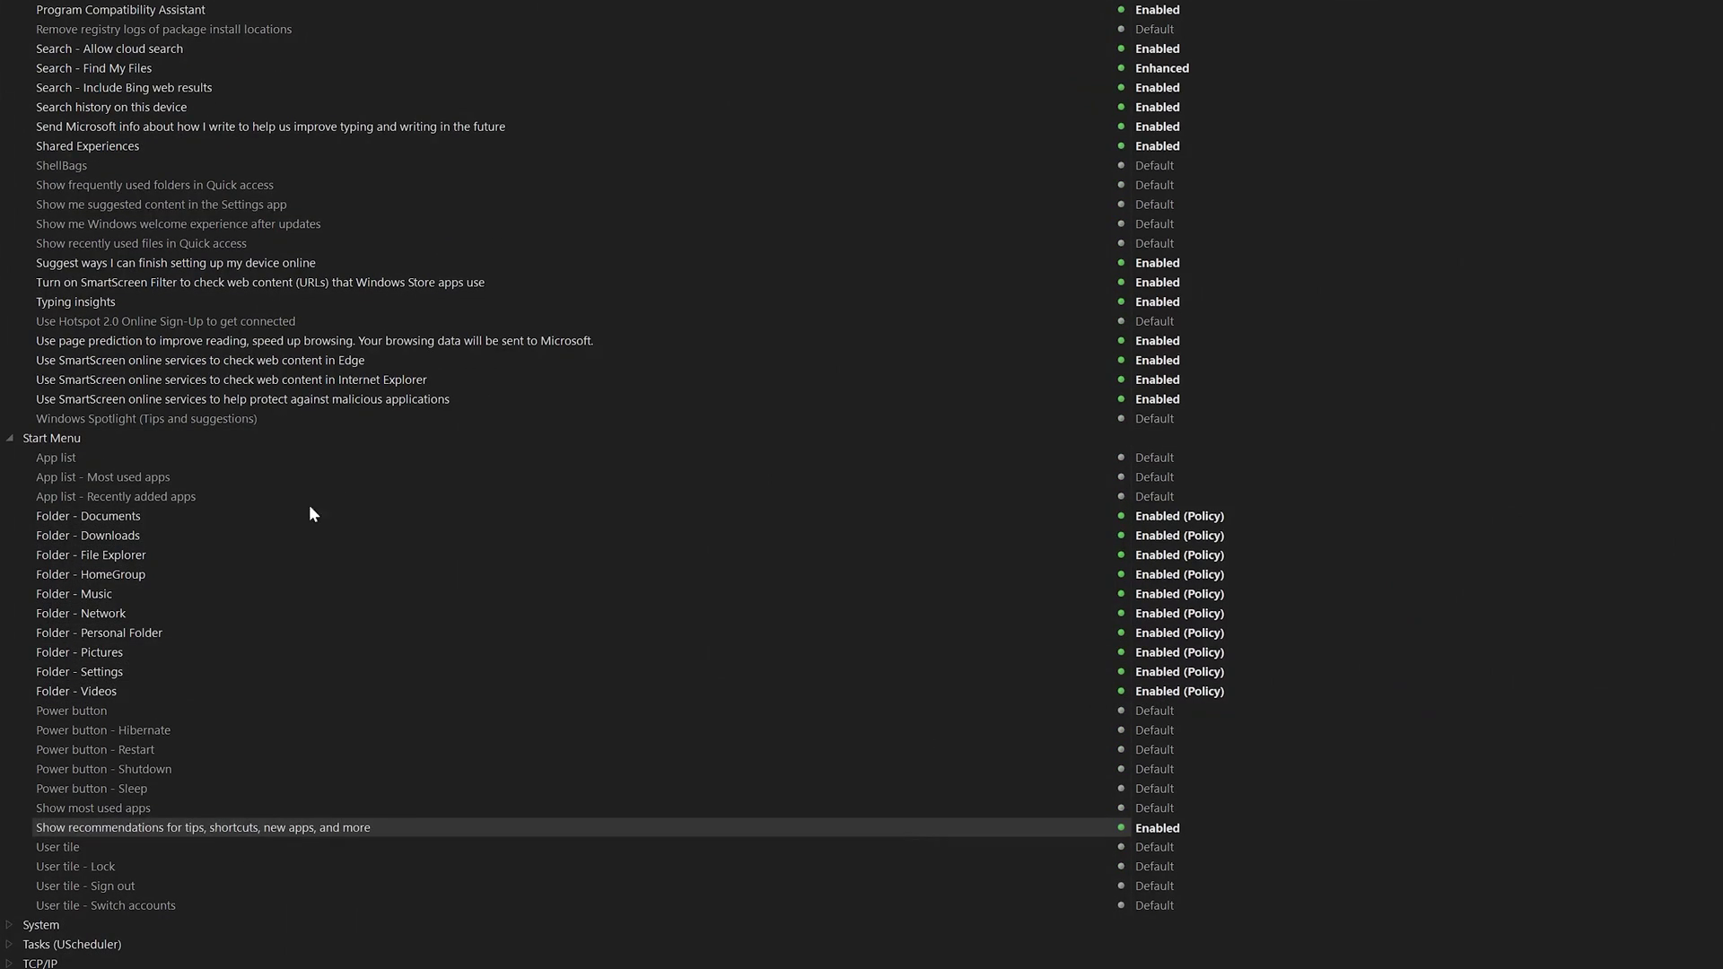
click(341, 478)
click(338, 477)
In the System settings, enable "Enable features introduced via servicing that are off by default" and "First-logon animation".
click(144, 926)
scroll(589, 737, down, 3)
click(1121, 653)
click(1121, 574)
click(1121, 615)
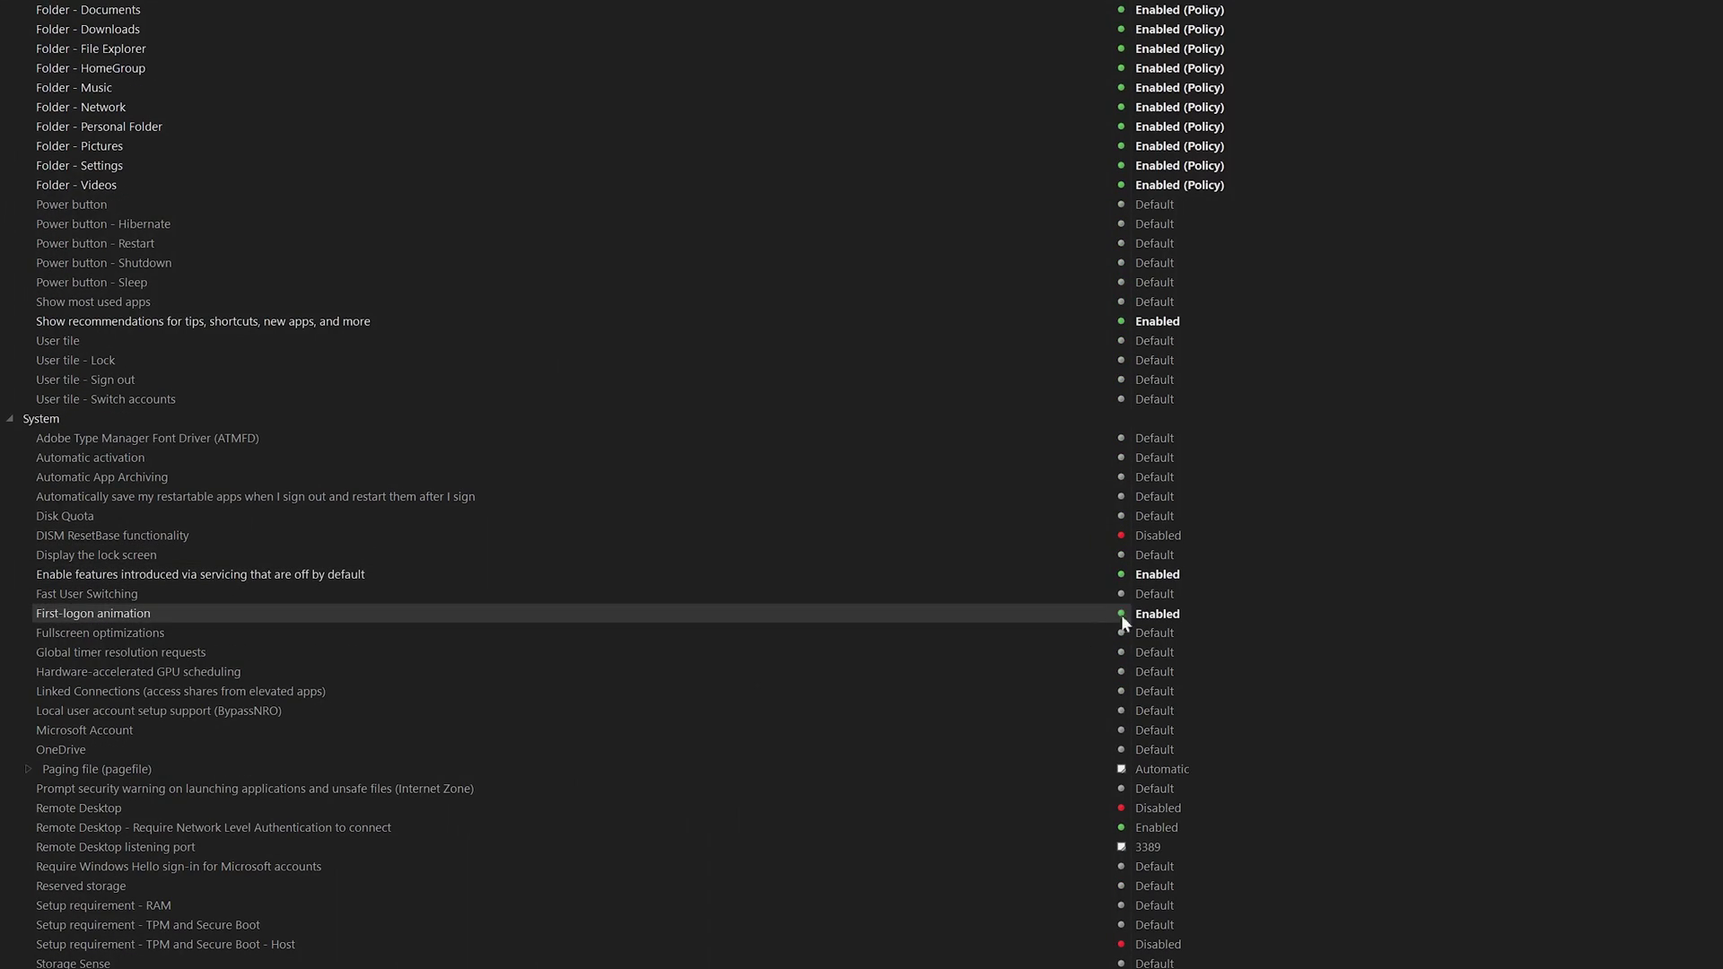
In the System settings, enable "Local user account setup support (BypassNRO)" and OneDrive, and set Microsoft Account to Allowed.
click(1121, 711)
scroll(1122, 711, down, 1)
click(1122, 673)
click(1122, 653)
Disable the "Setup requirement - RAM" and "Setup requirement - TPM and Secure Boot" settings.
scroll(524, 749, down, 1)
click(1122, 750)
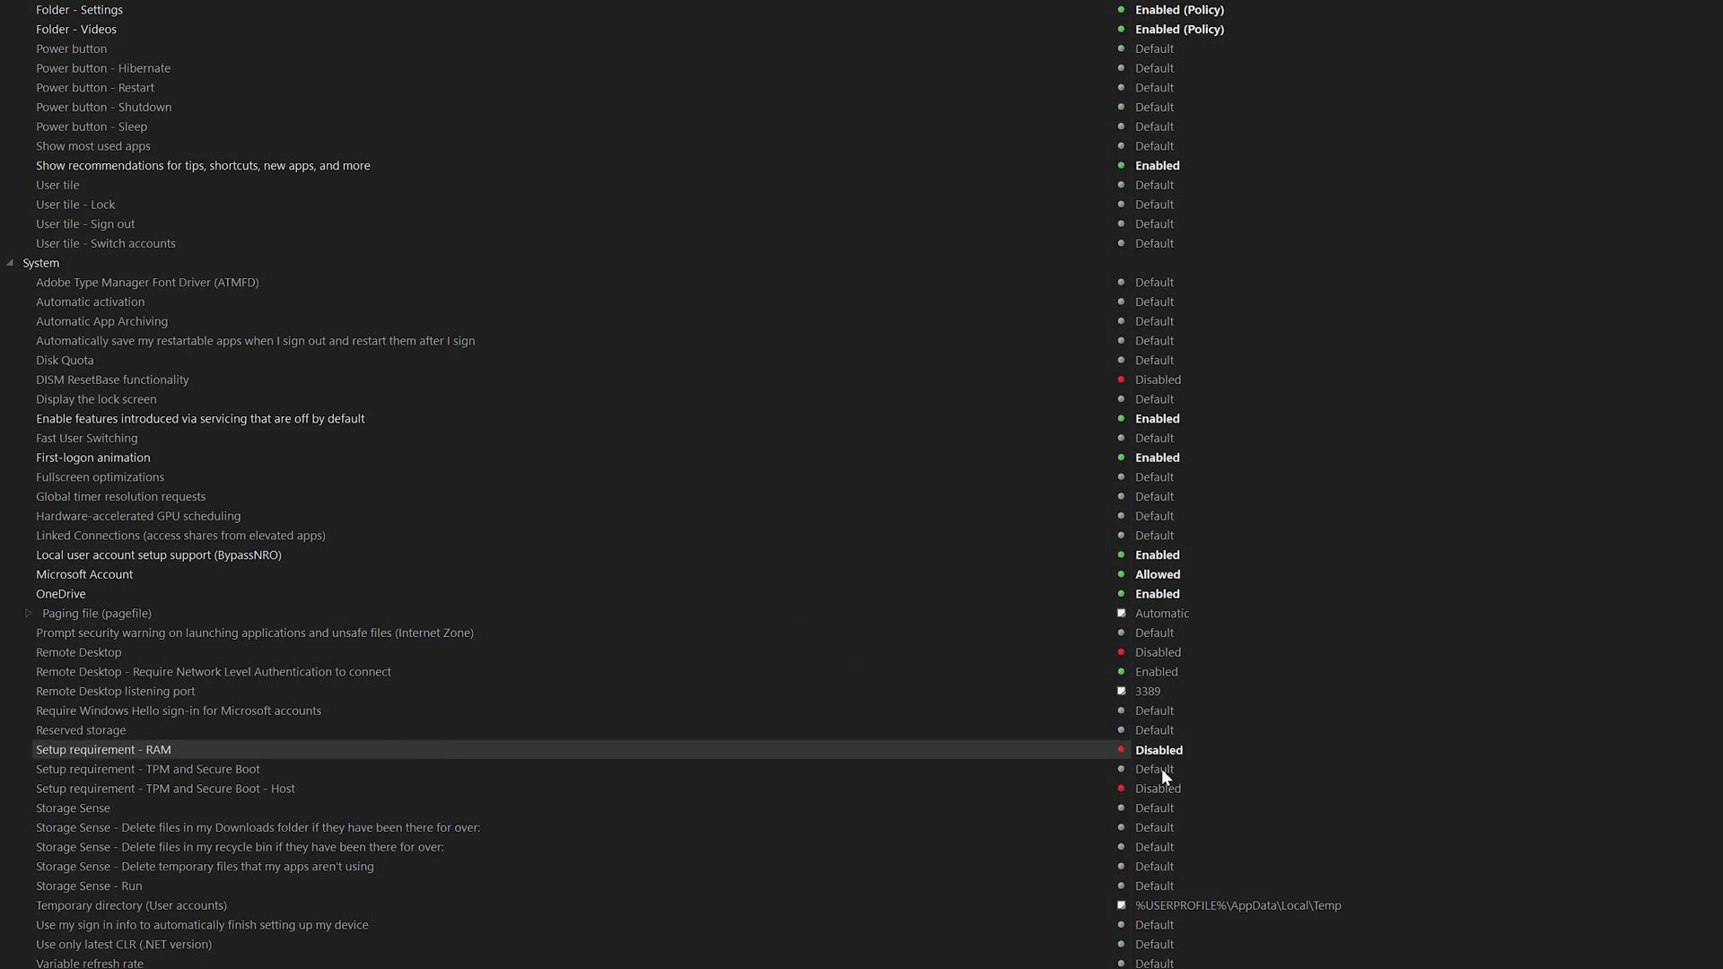
click(1165, 772)
Expand the User Account Control (UAC) group and review the remaining settings.
scroll(319, 718, down, 2)
scroll(806, 842, down, 1)
click(262, 905)
scroll(262, 906, down, 3)
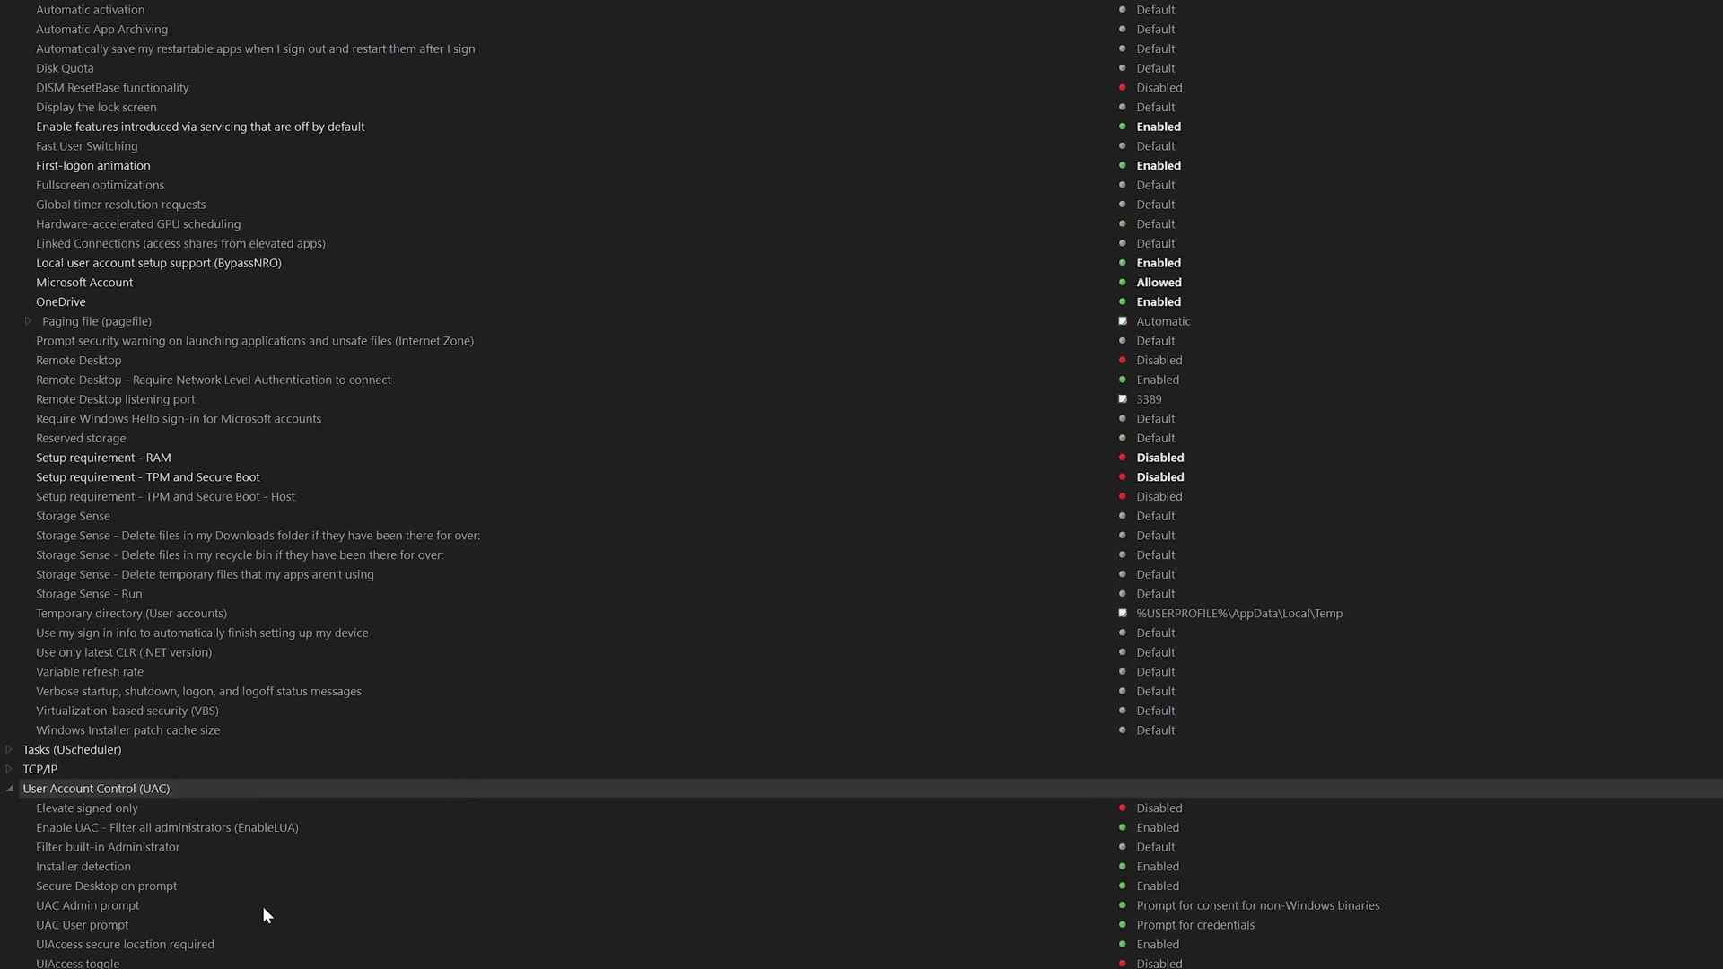
click(269, 943)
scroll(739, 923, down, 3)
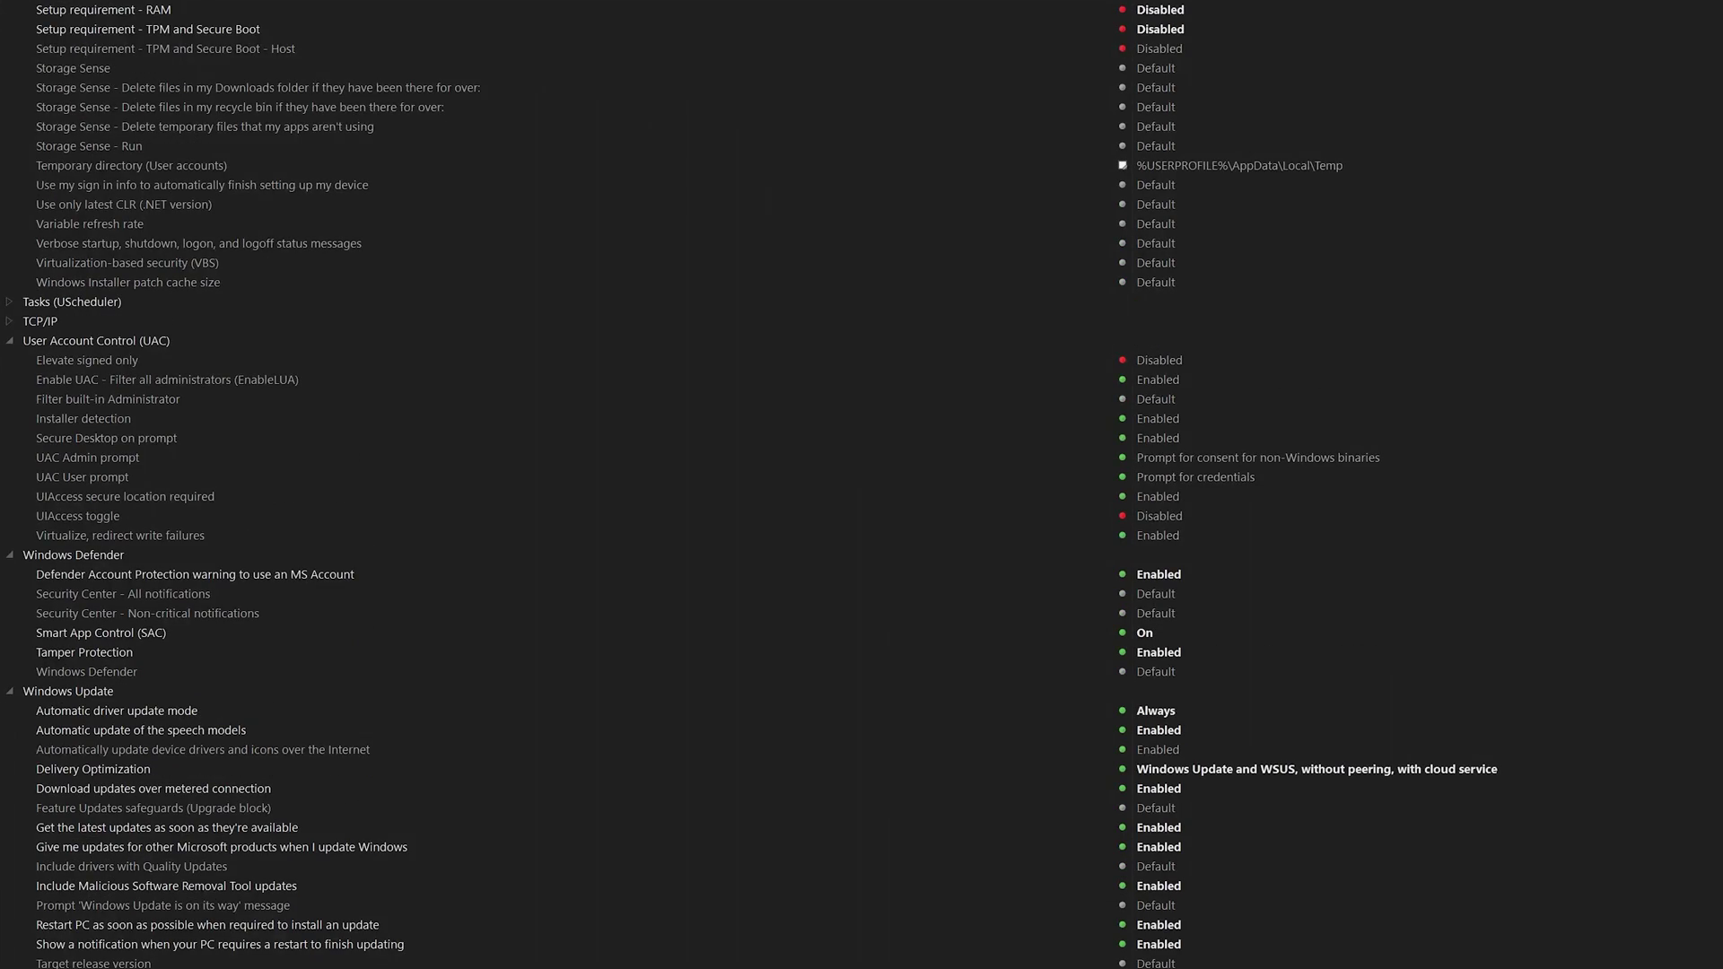
In the Apply tasks, remove all nonessential install.wim editions but keep boot.wim 1, Microsoft Windows PE (amd64).
click(59, 540)
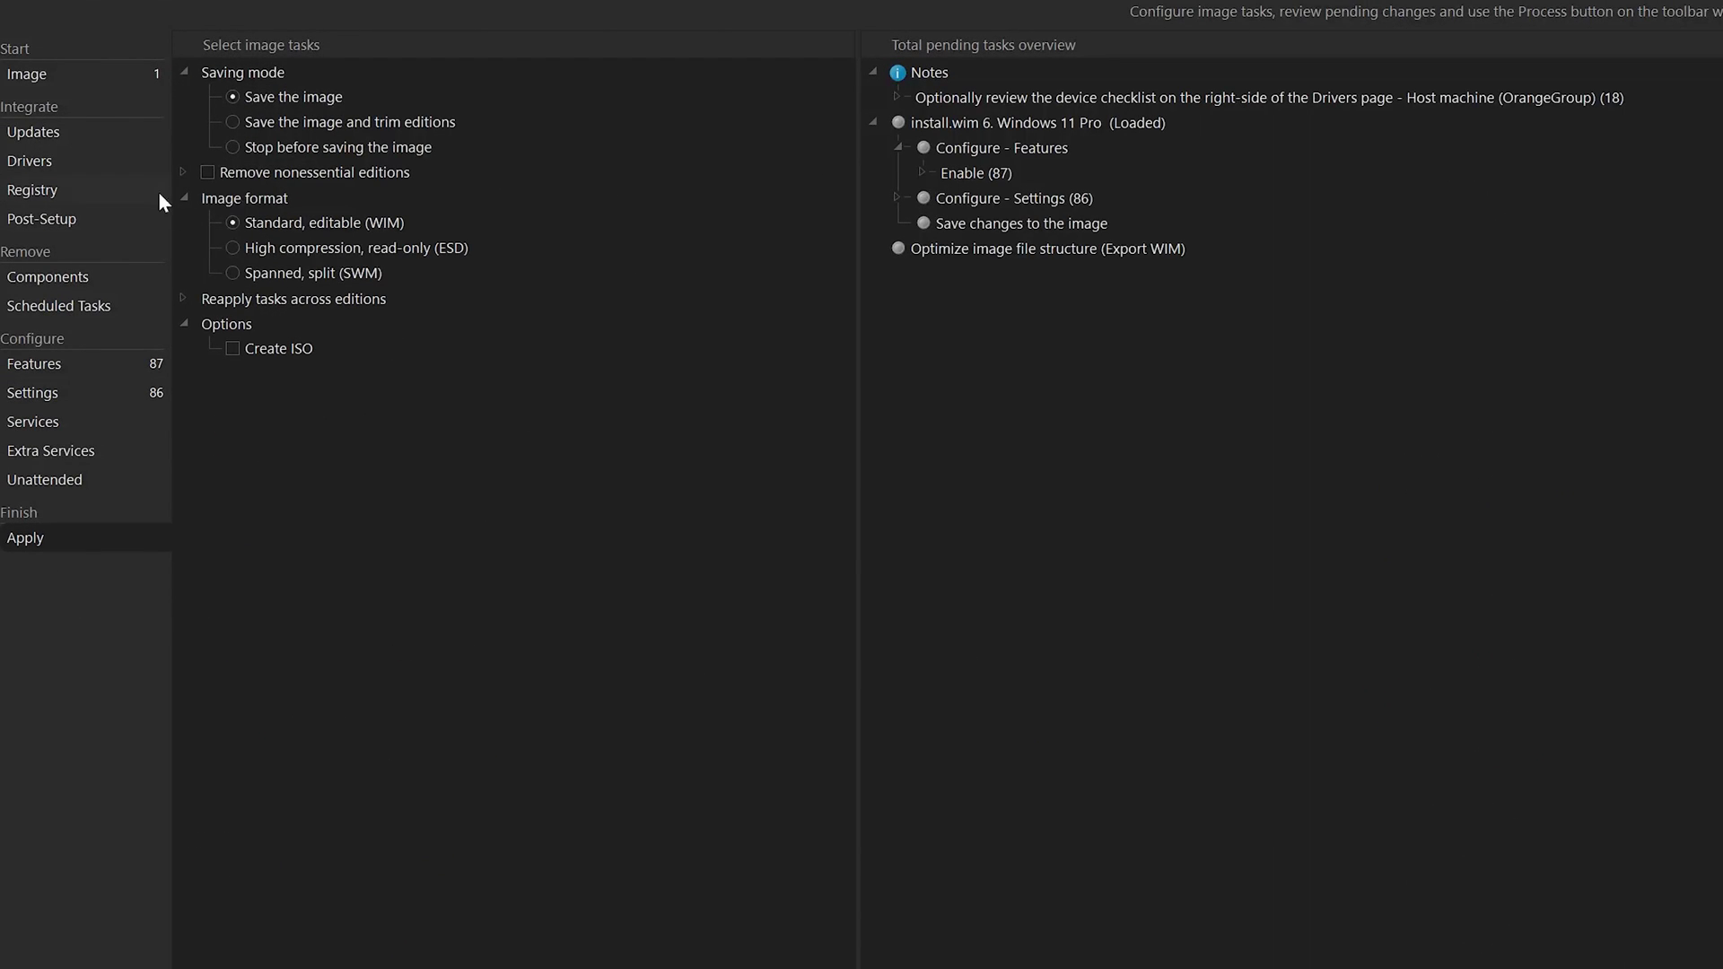
click(201, 171)
click(183, 170)
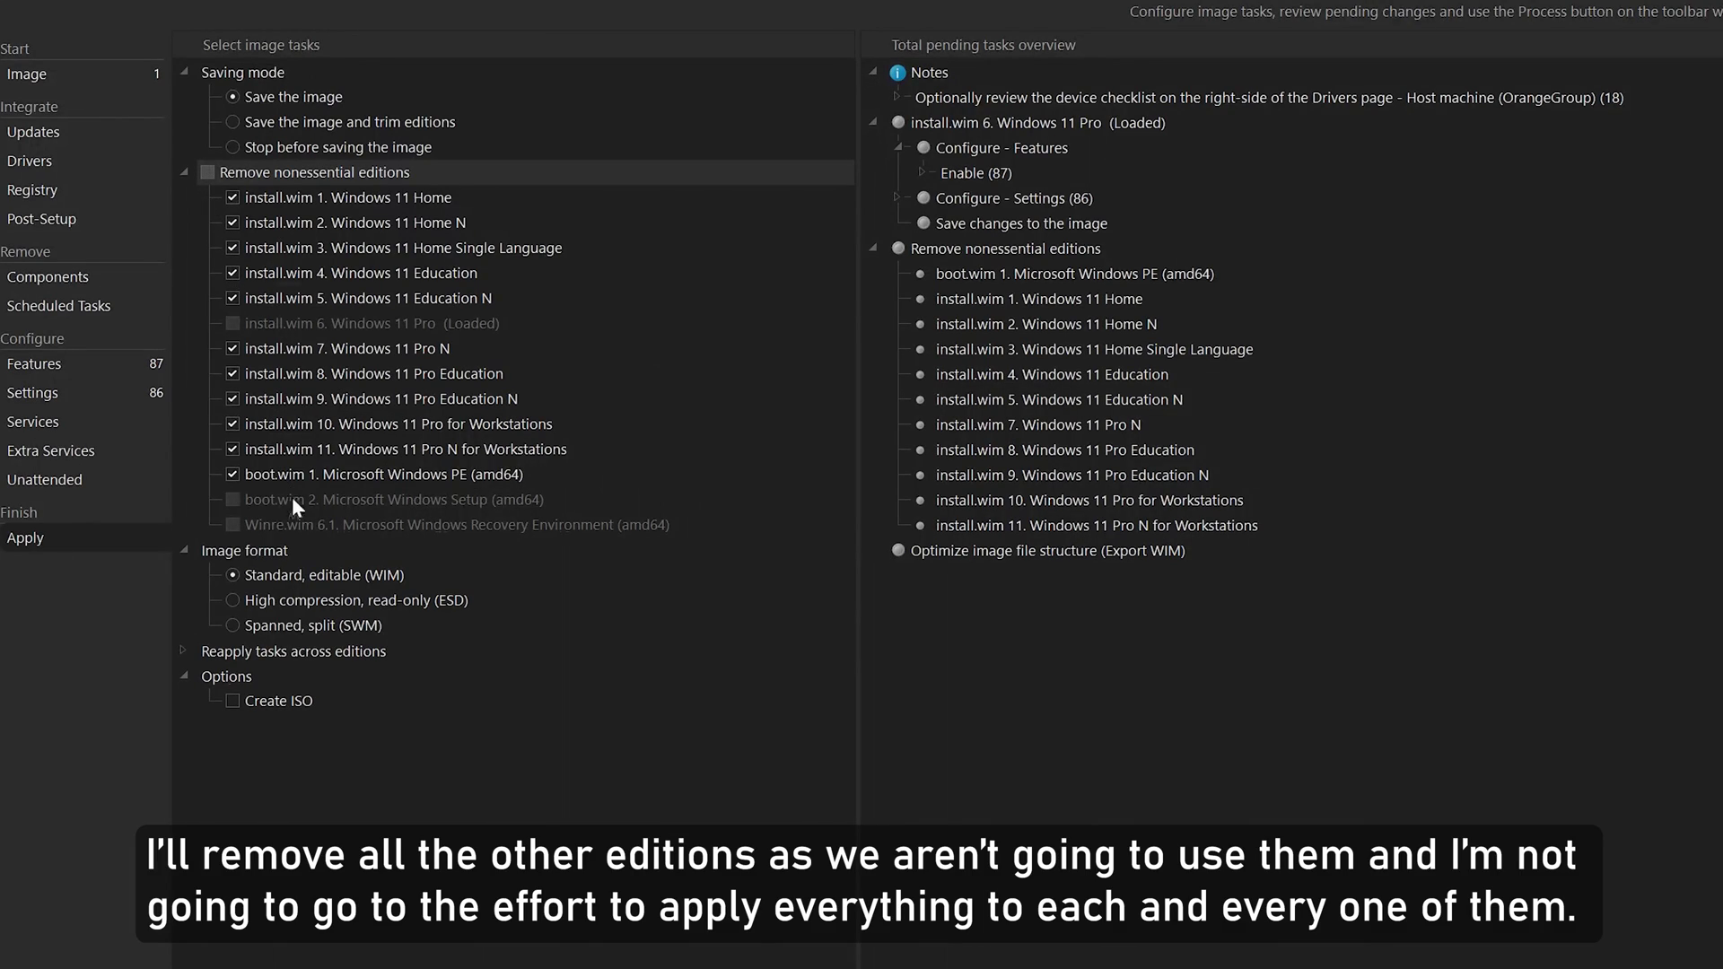
click(232, 476)
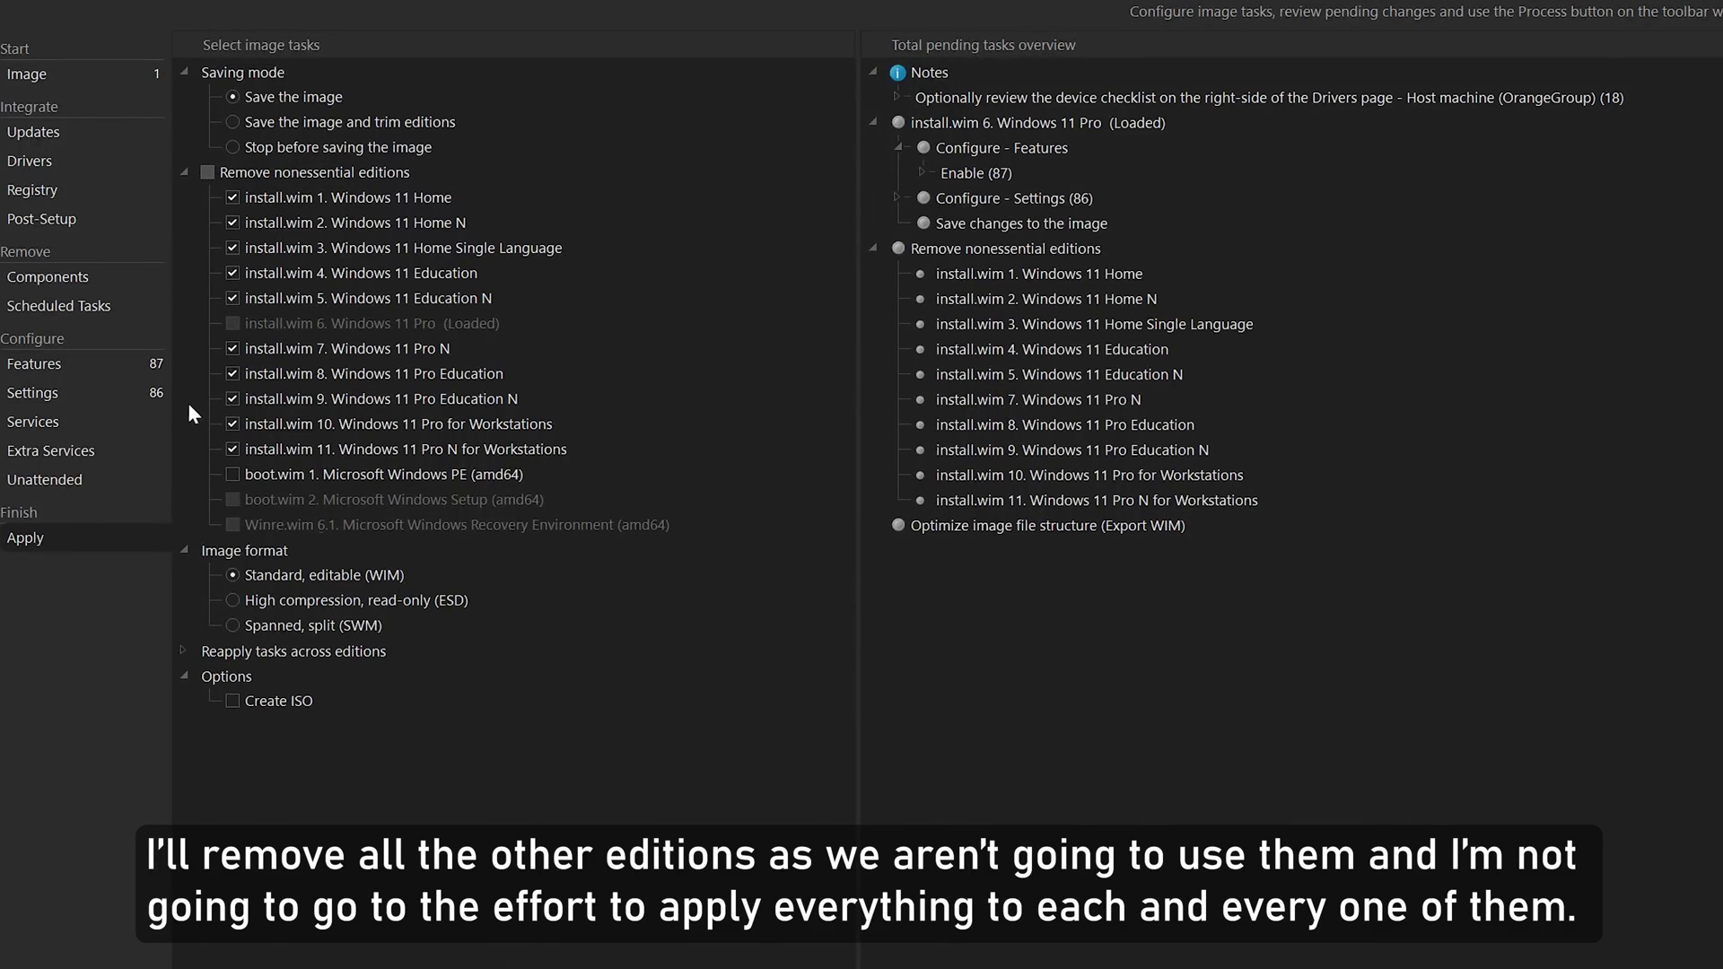
click(183, 170)
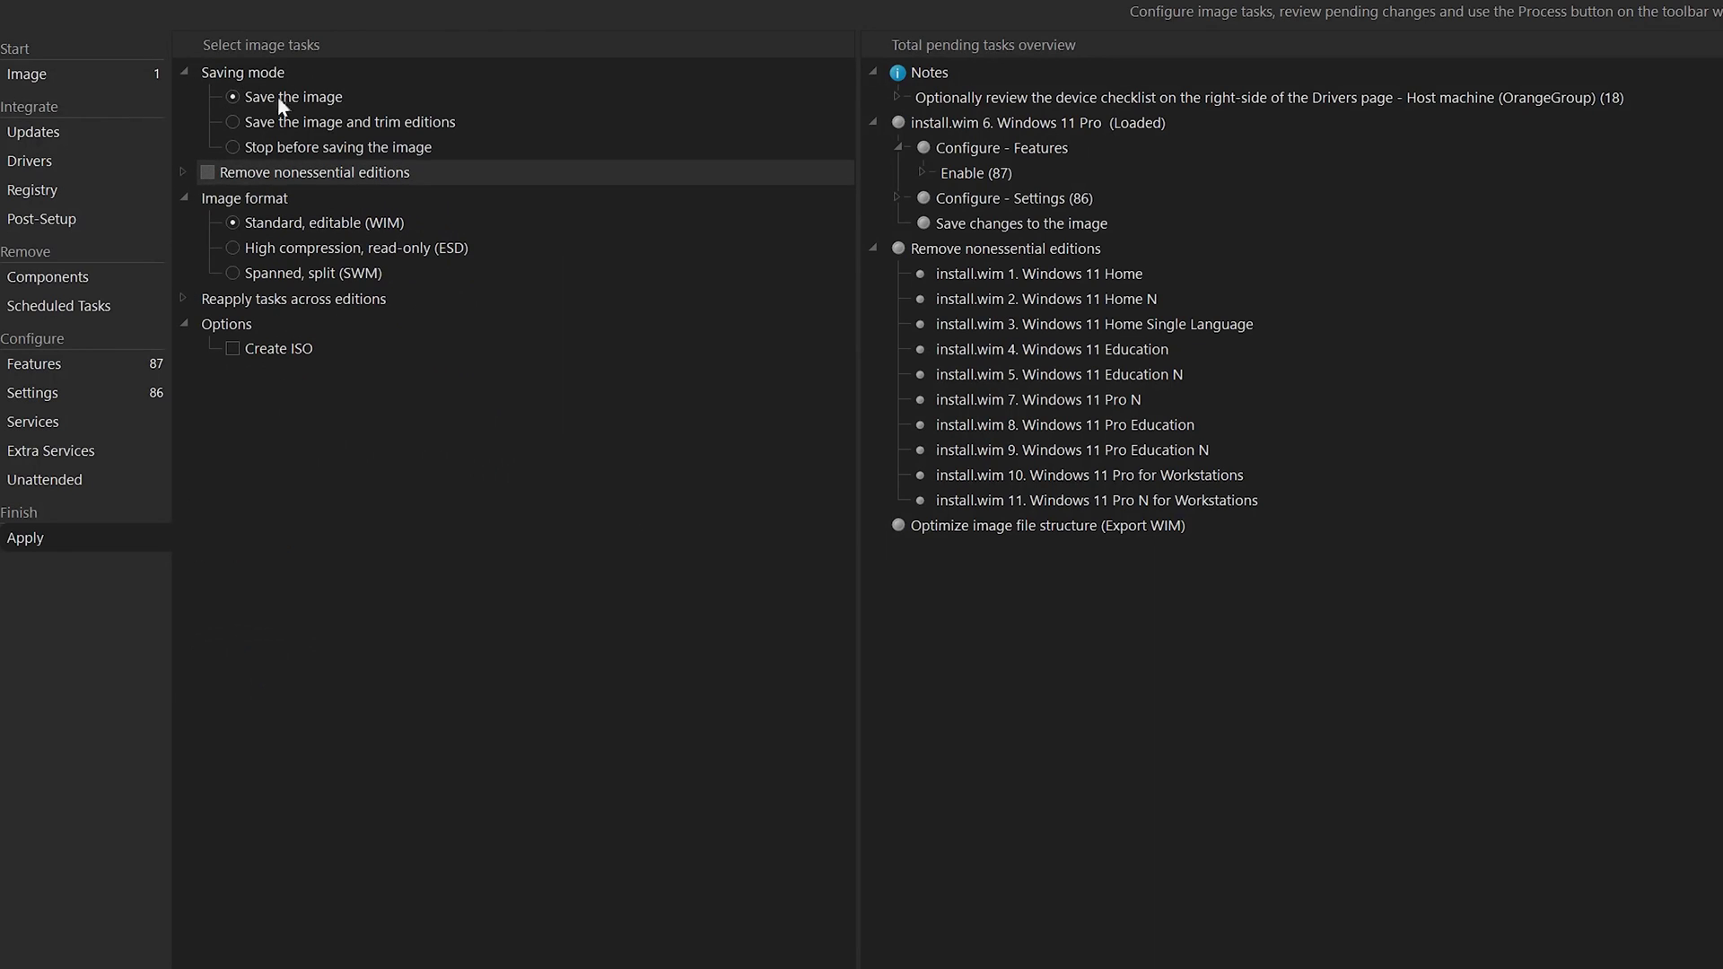
Enable Create ISO, saving it as Windows 11 Bloated.iso in the ISO Files\Windows 11 folder with the label "Windows 11 Bloated".
click(184, 299)
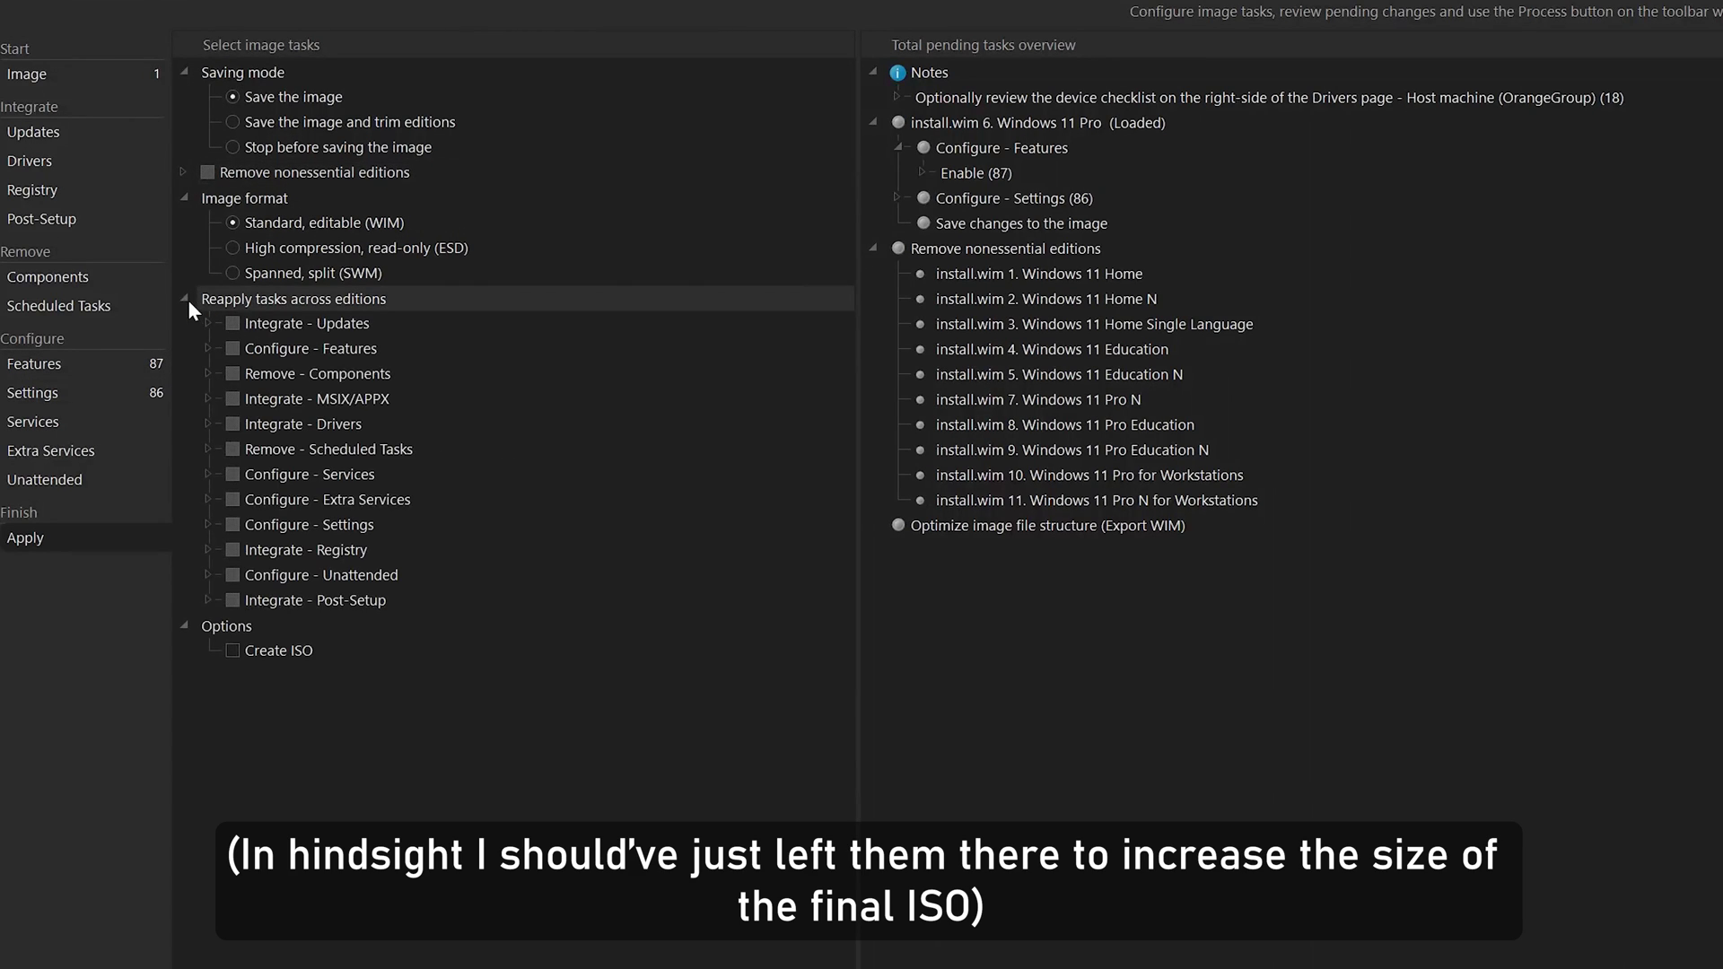
click(177, 298)
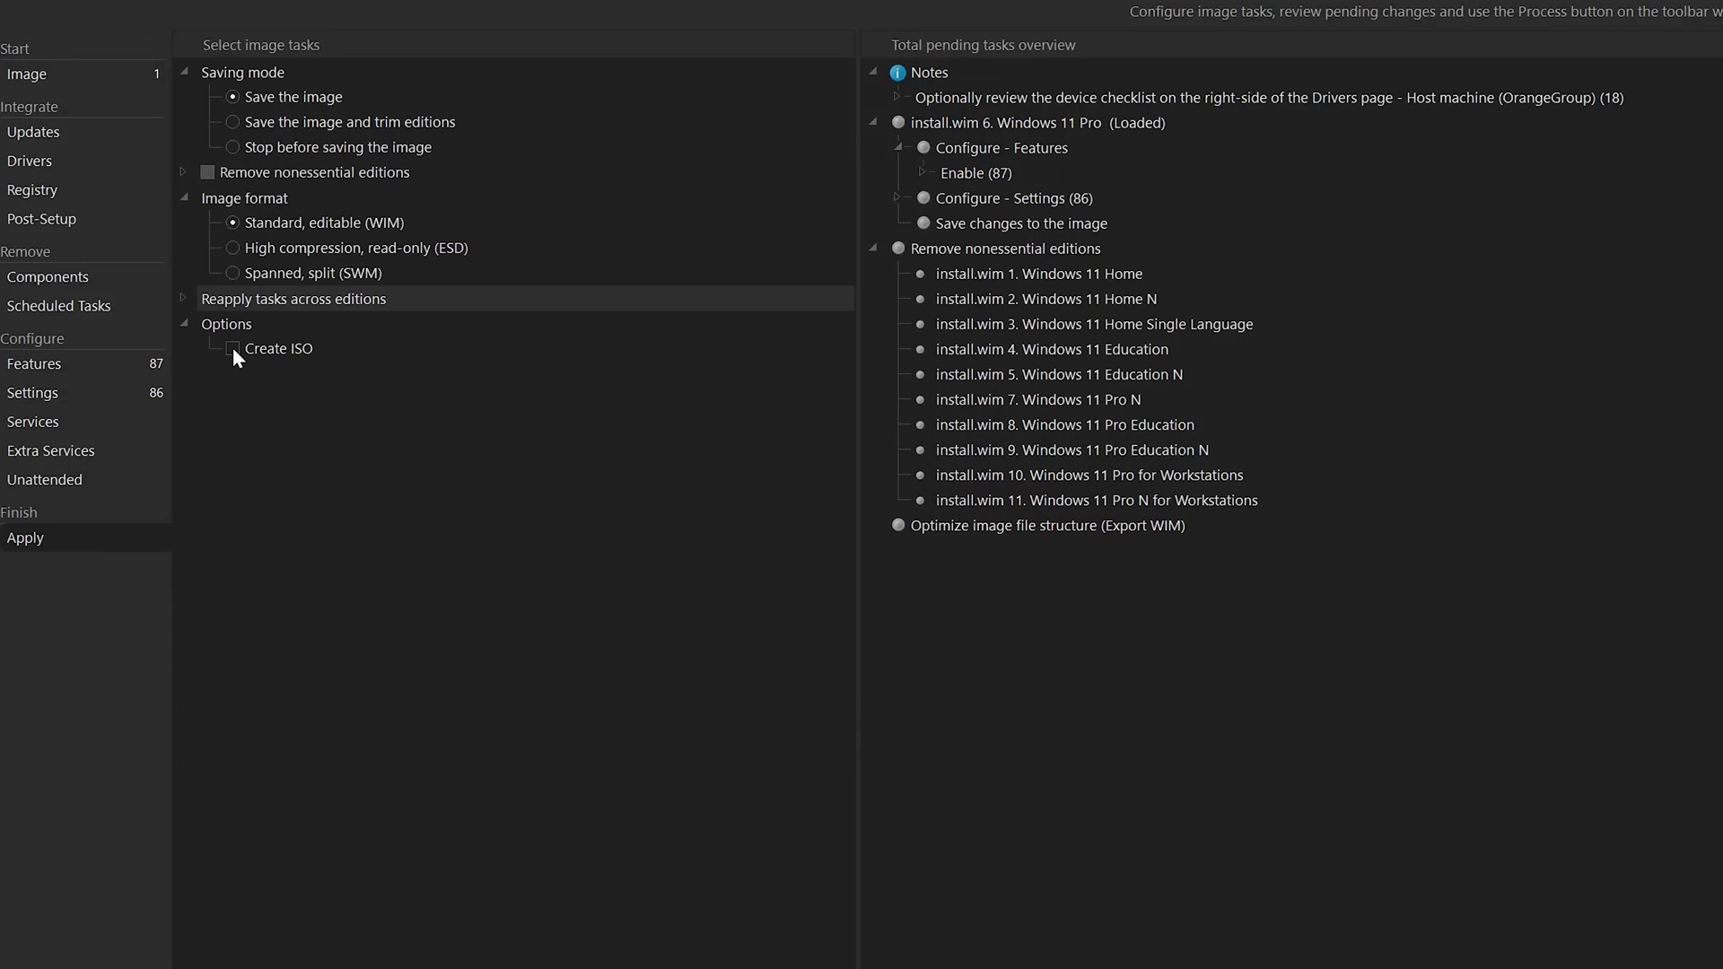
click(233, 349)
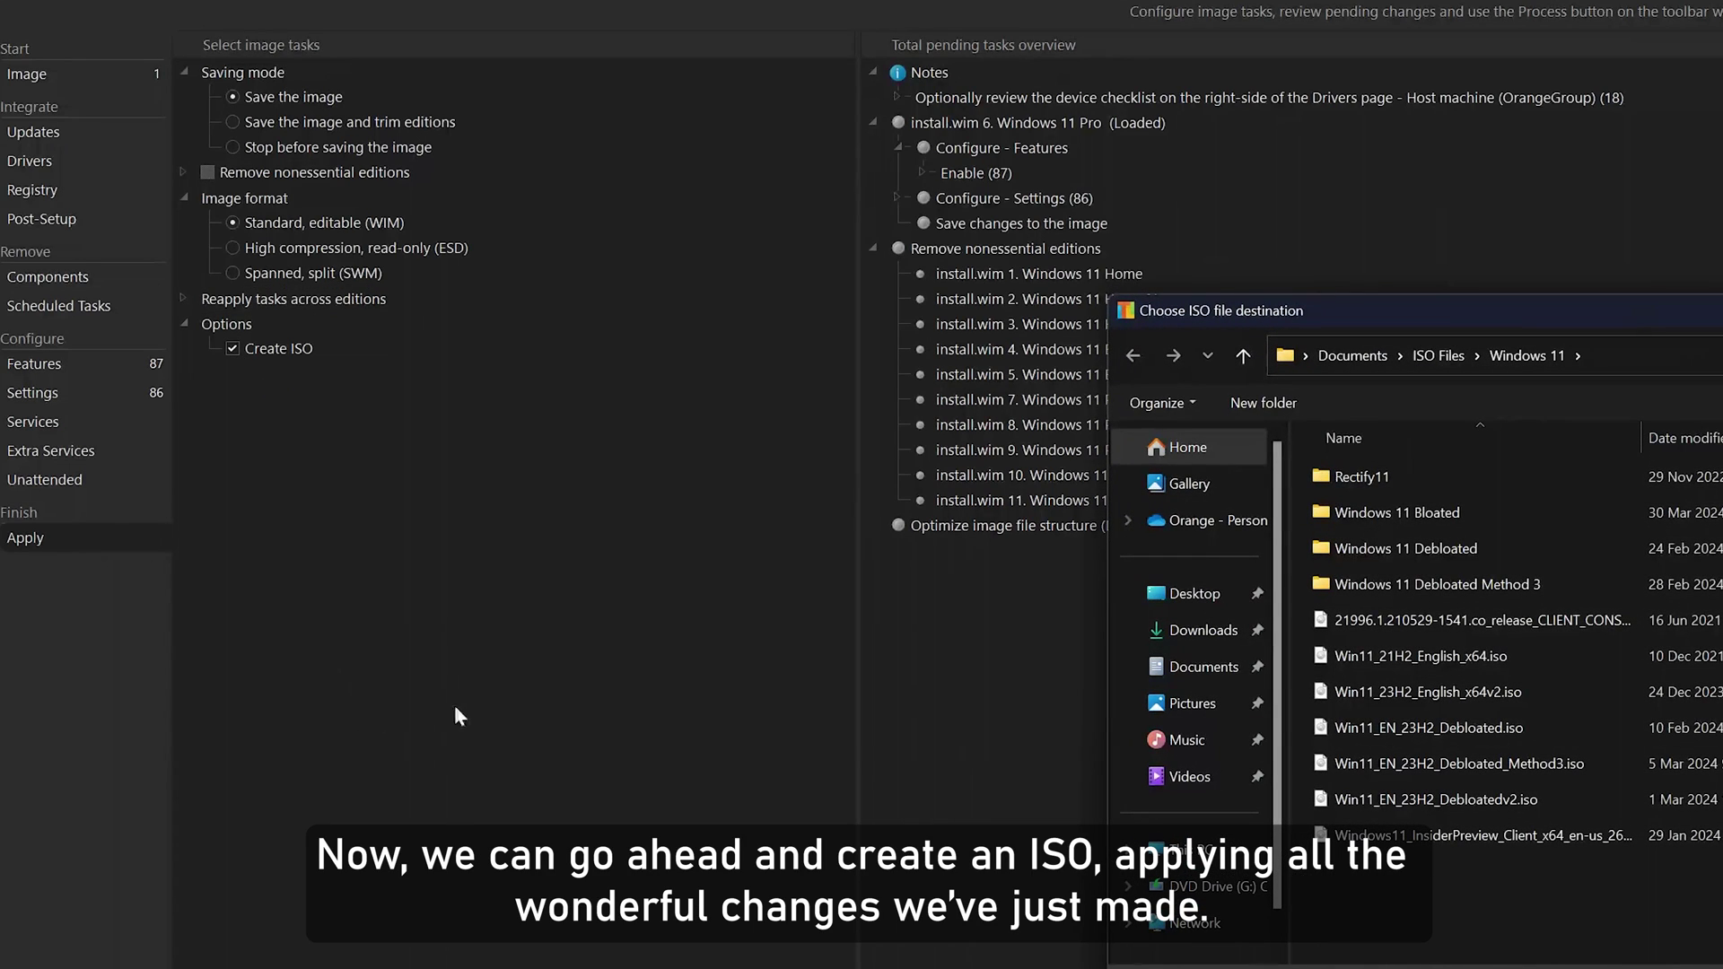
click(1262, 358)
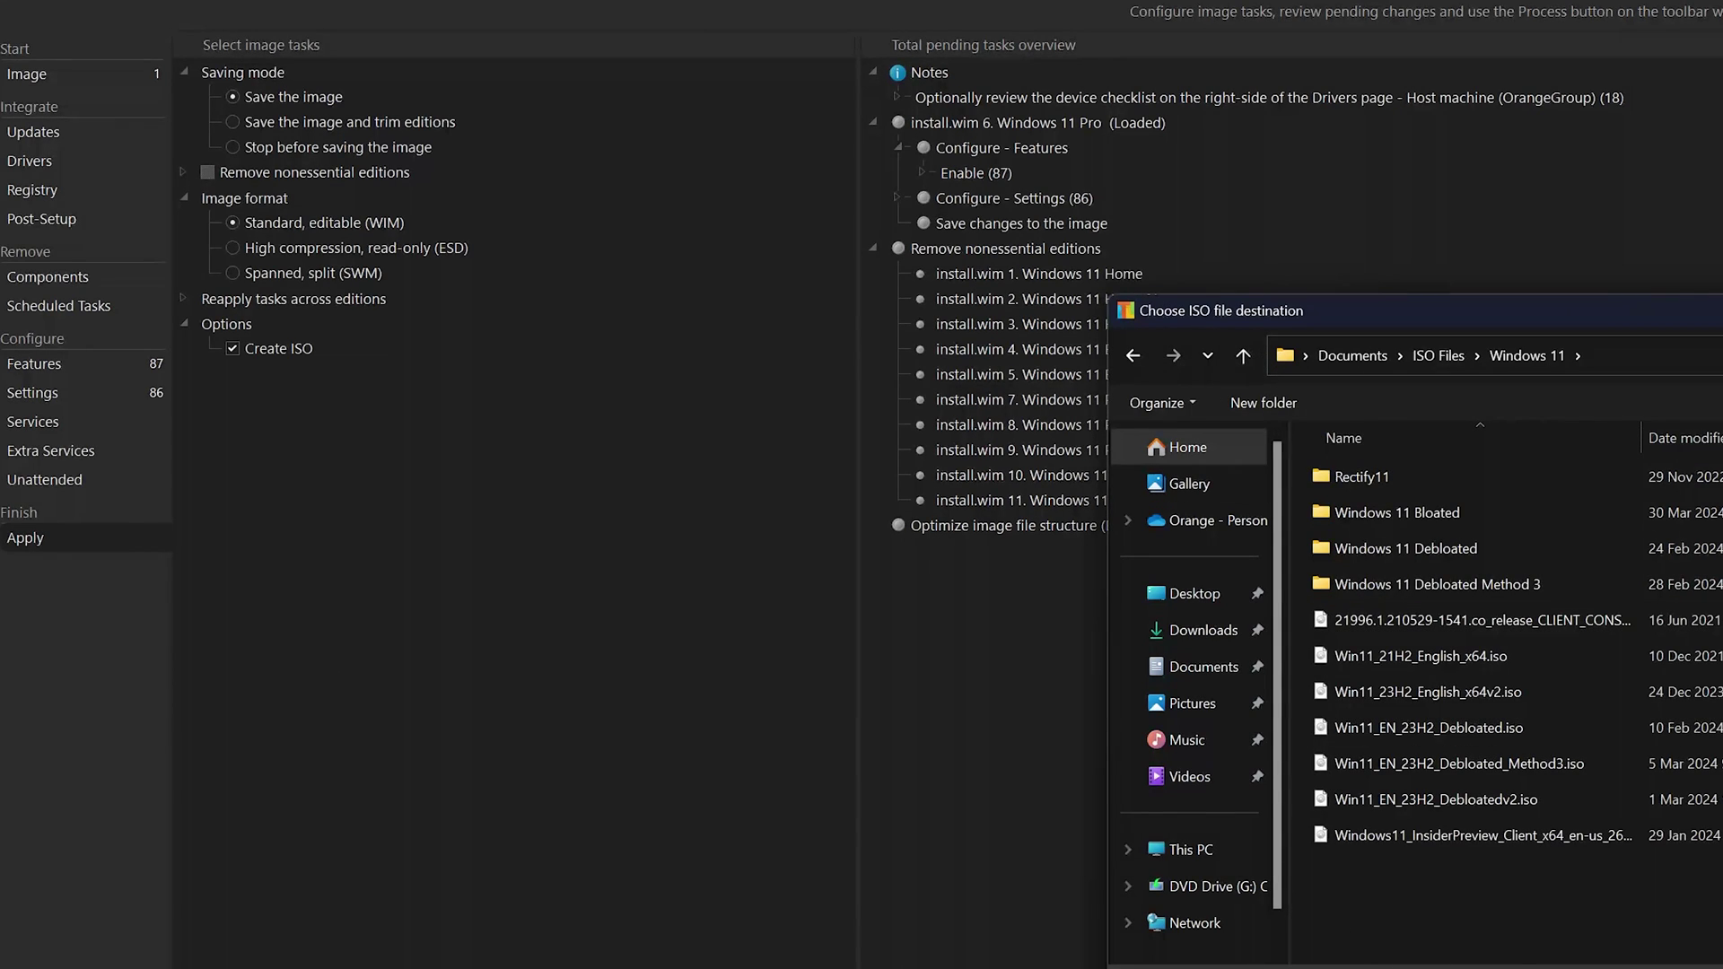
key(Return)
text(Windows 11)
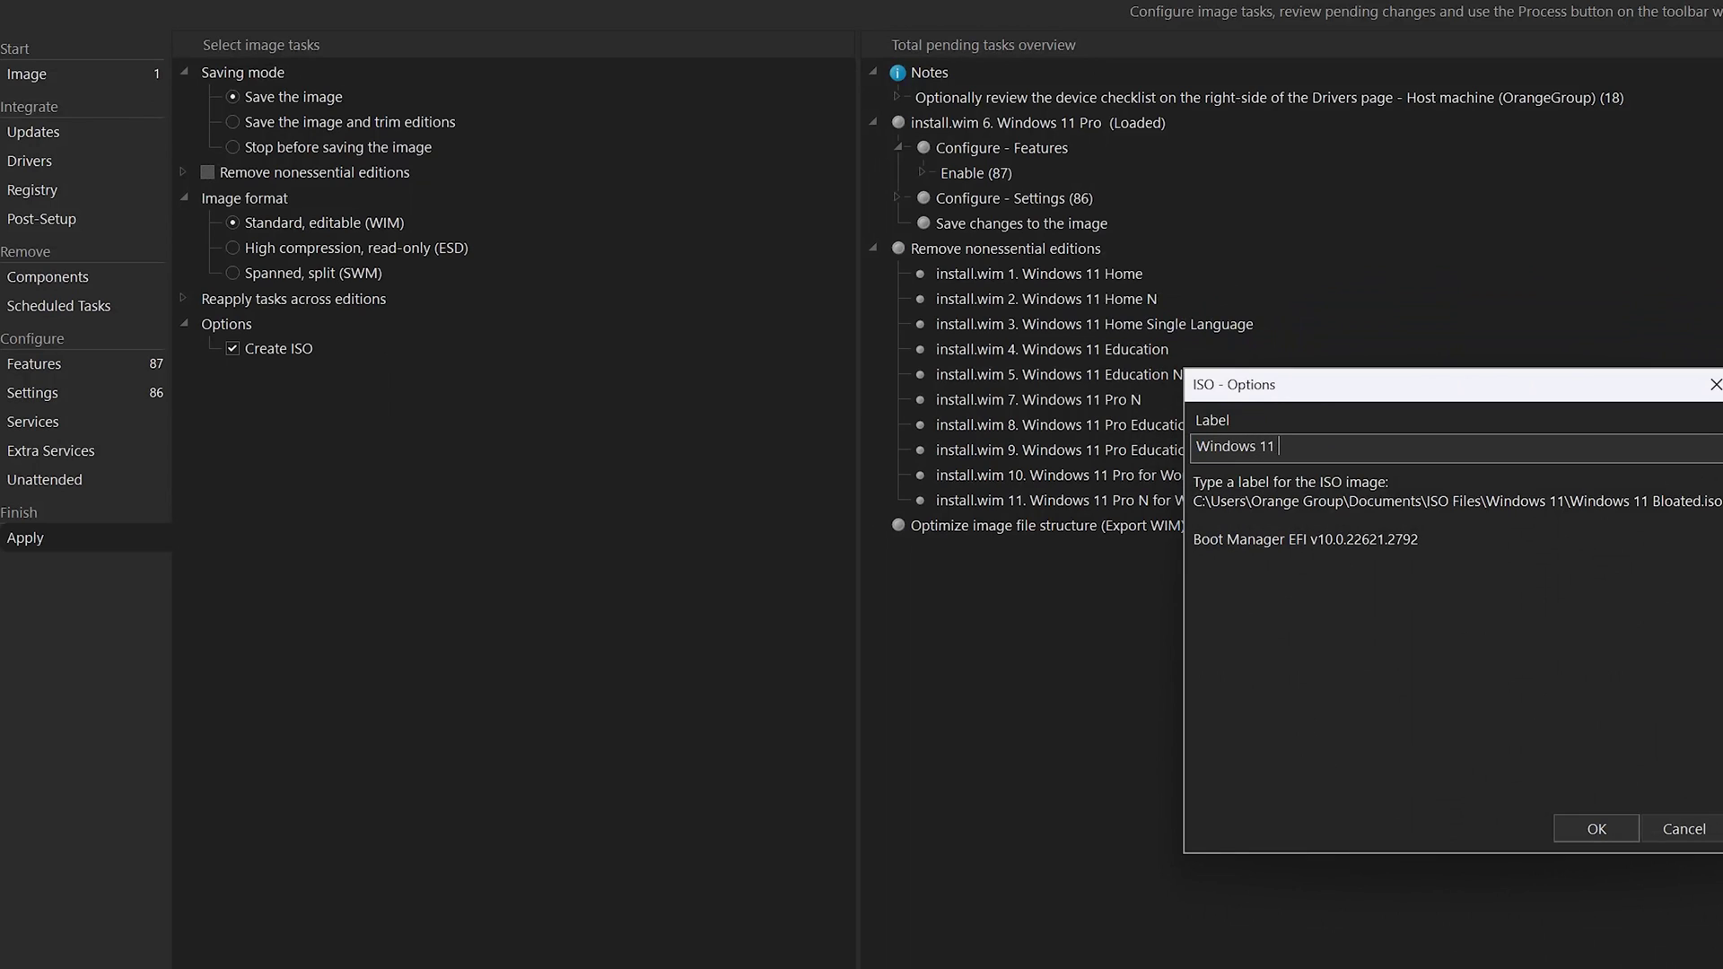
text( Bloated)
key(Return)
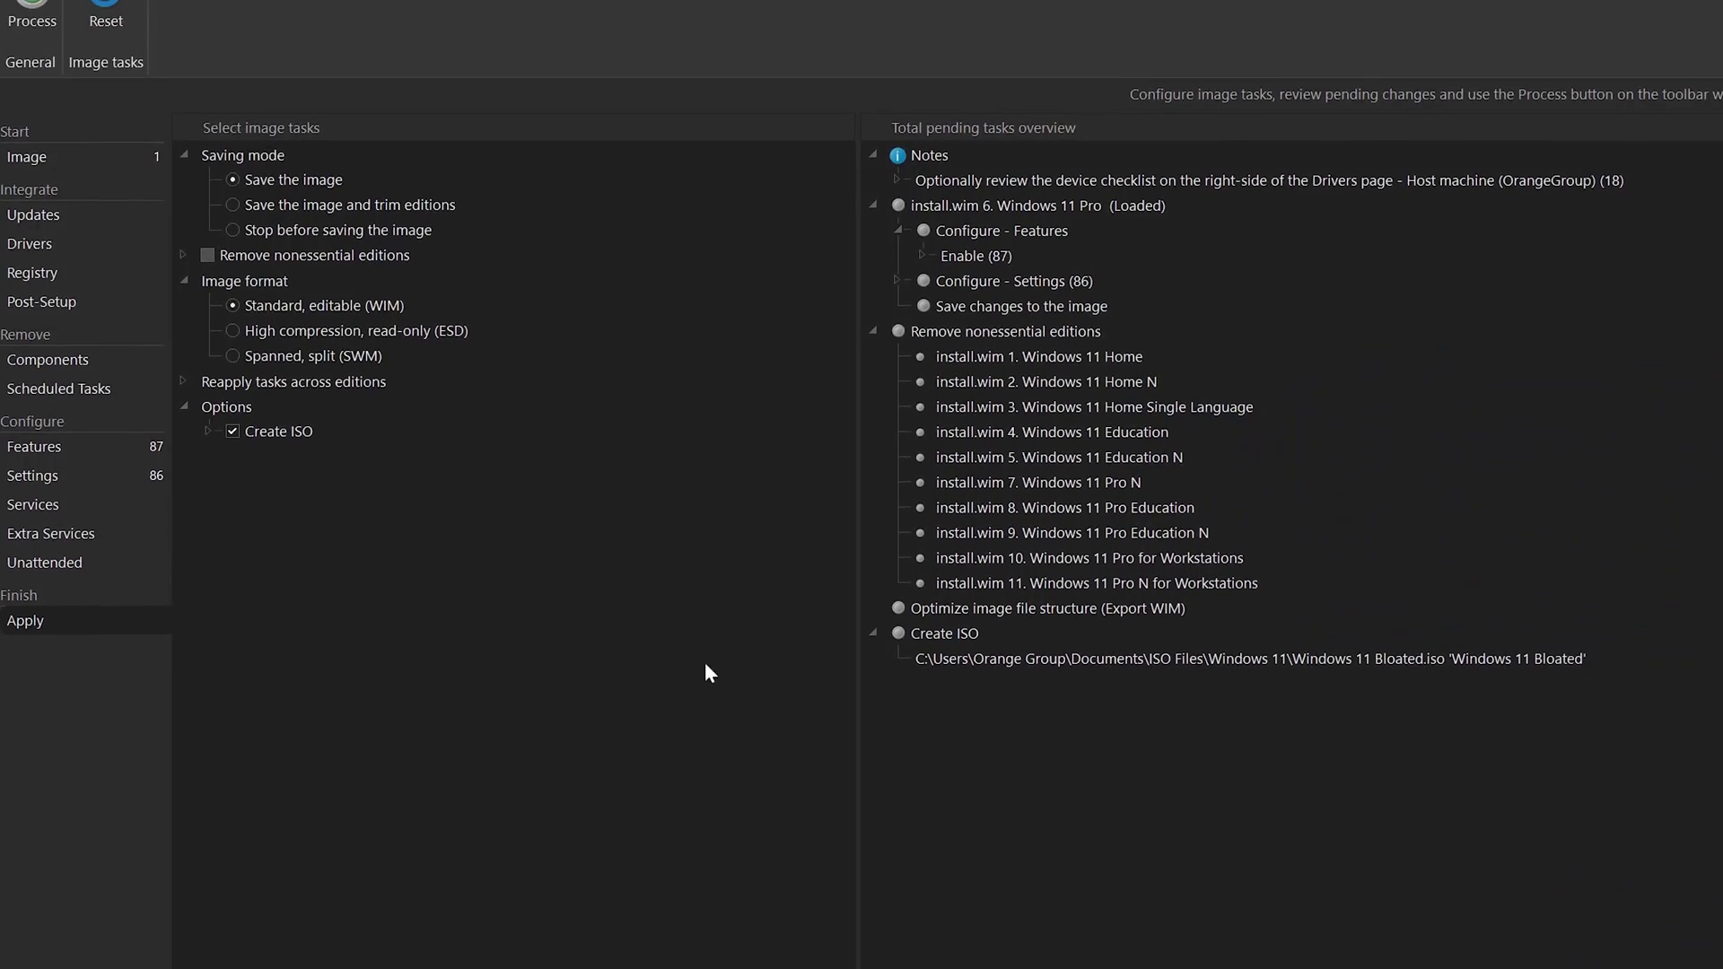
Process the image with all pending changes and dismiss the completion notice.
click(41, 122)
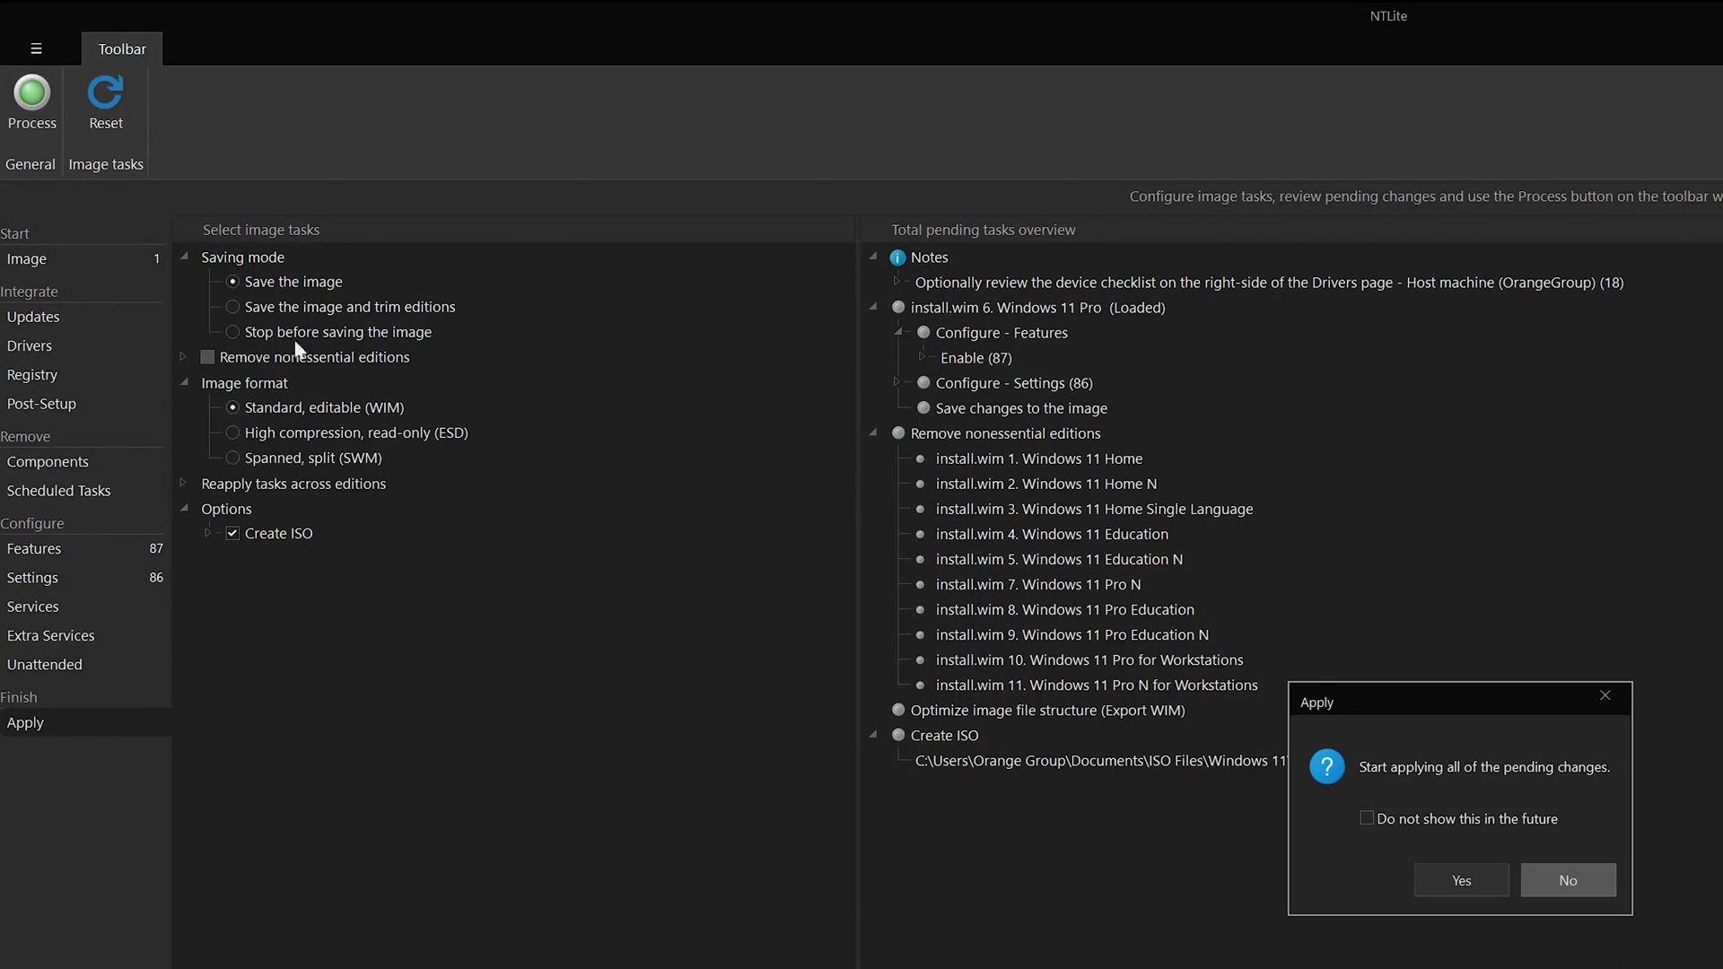
click(1434, 878)
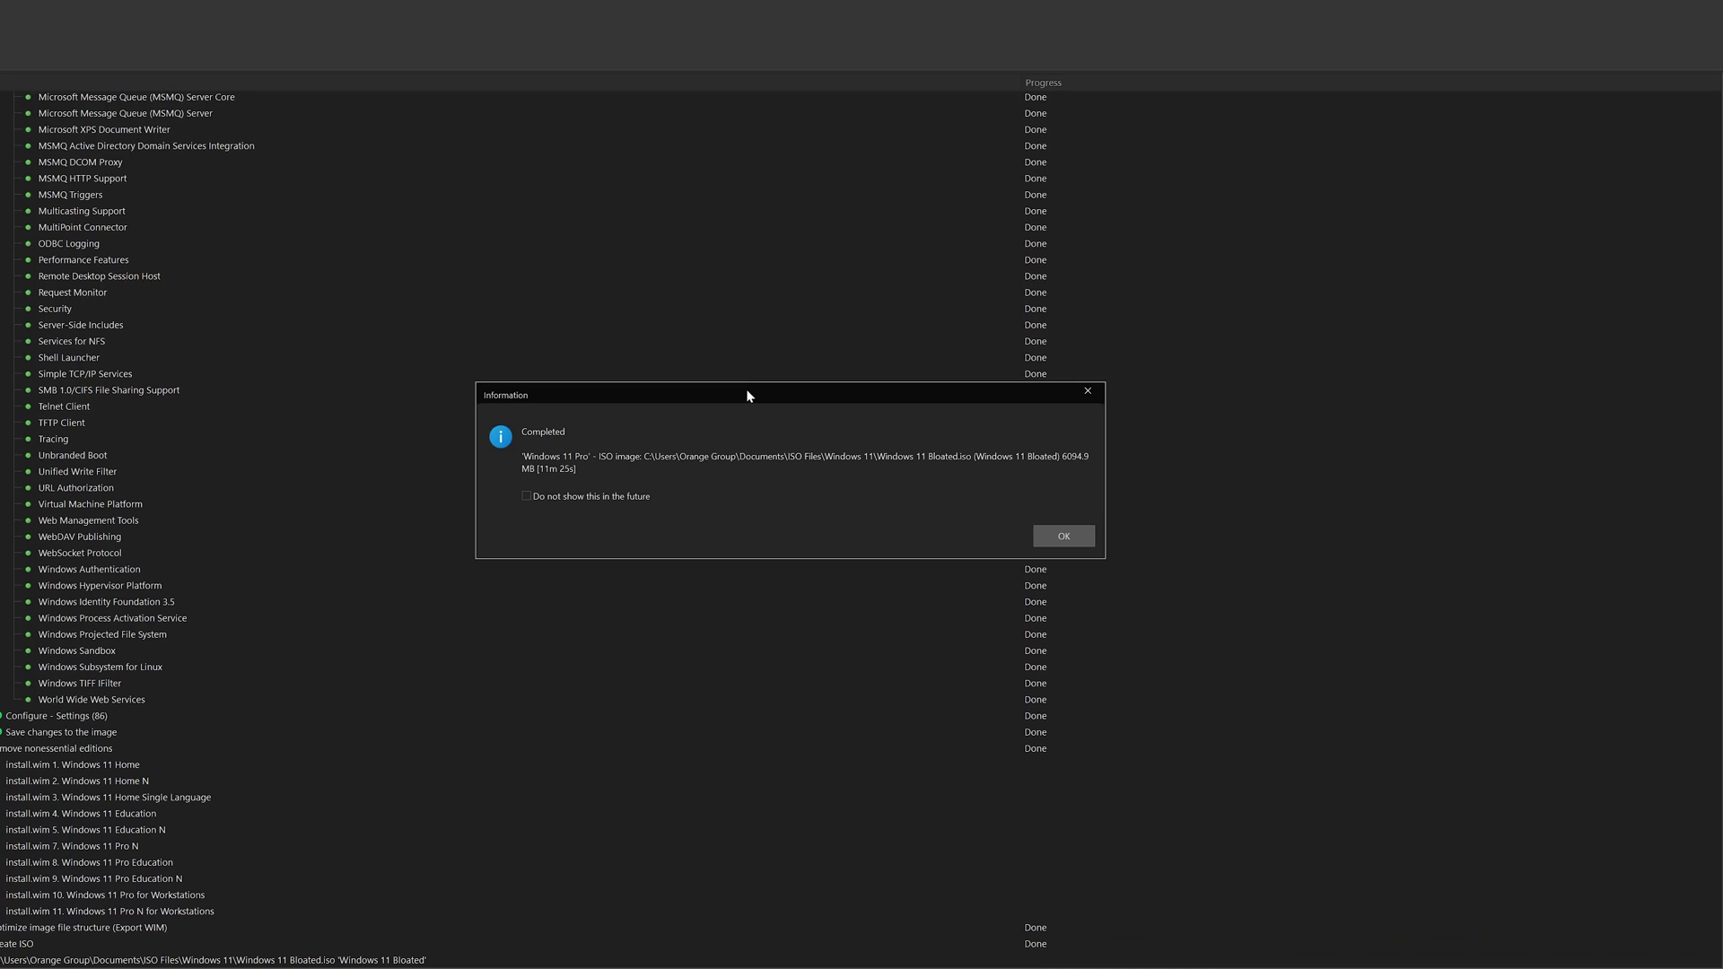
click(1055, 537)
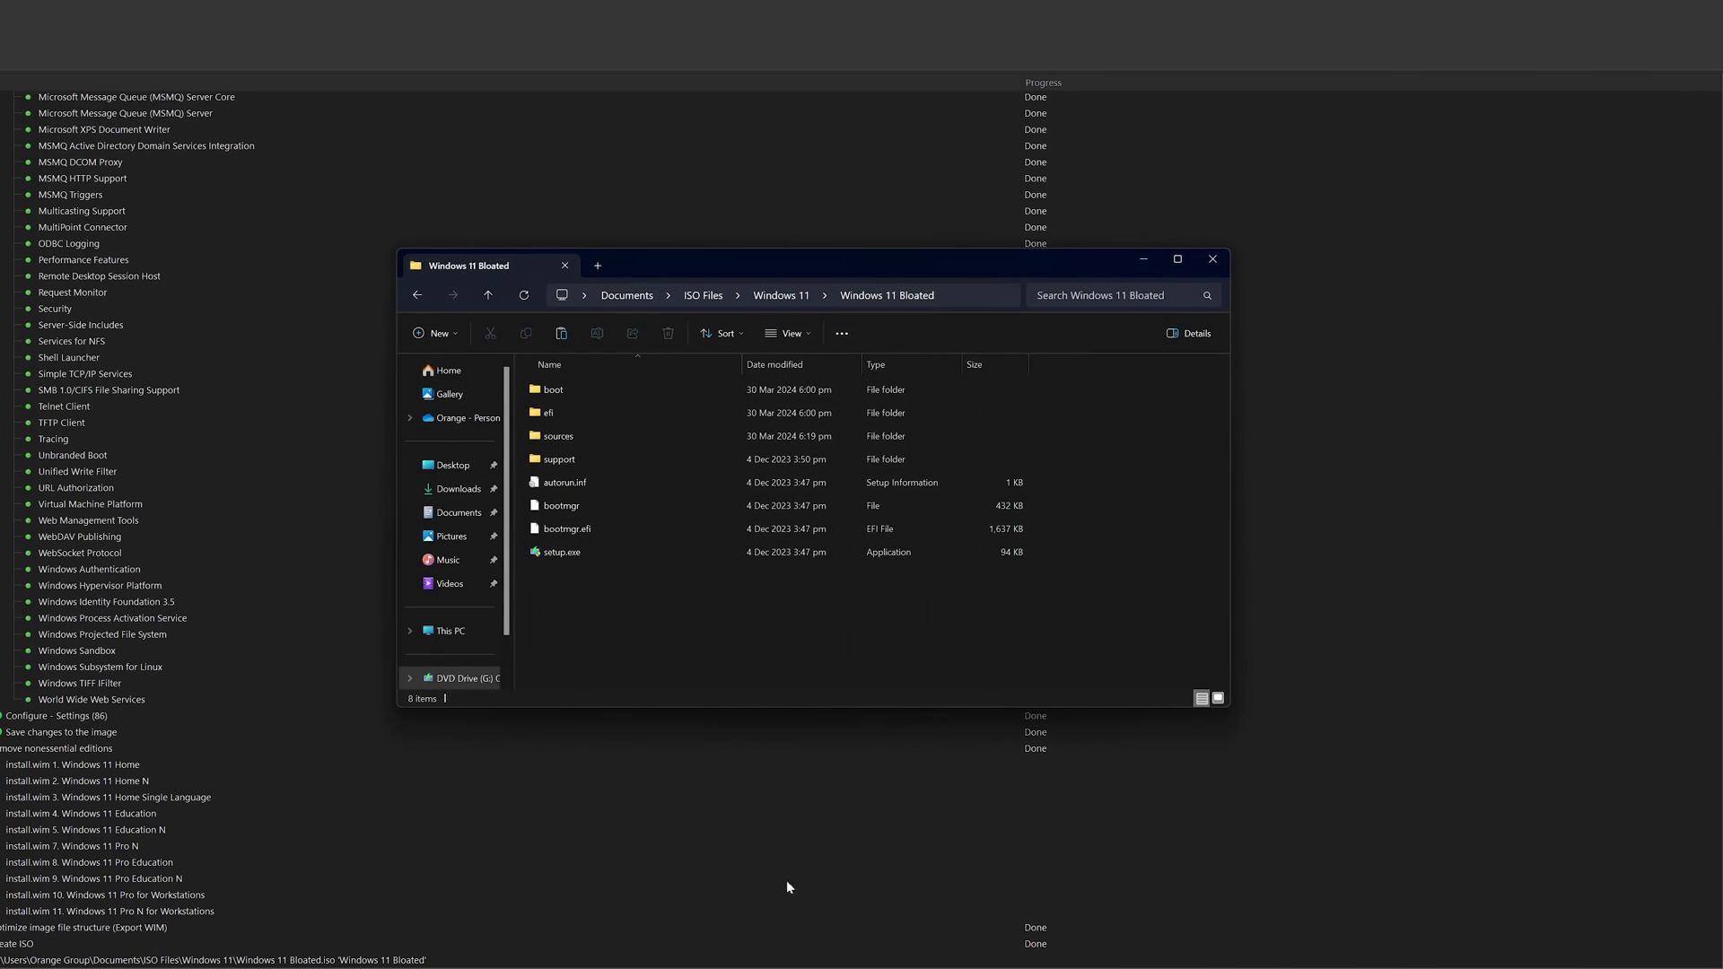
Locate Windows 11 Bloated.iso in the Windows 11 folder in File Explorer.
click(777, 298)
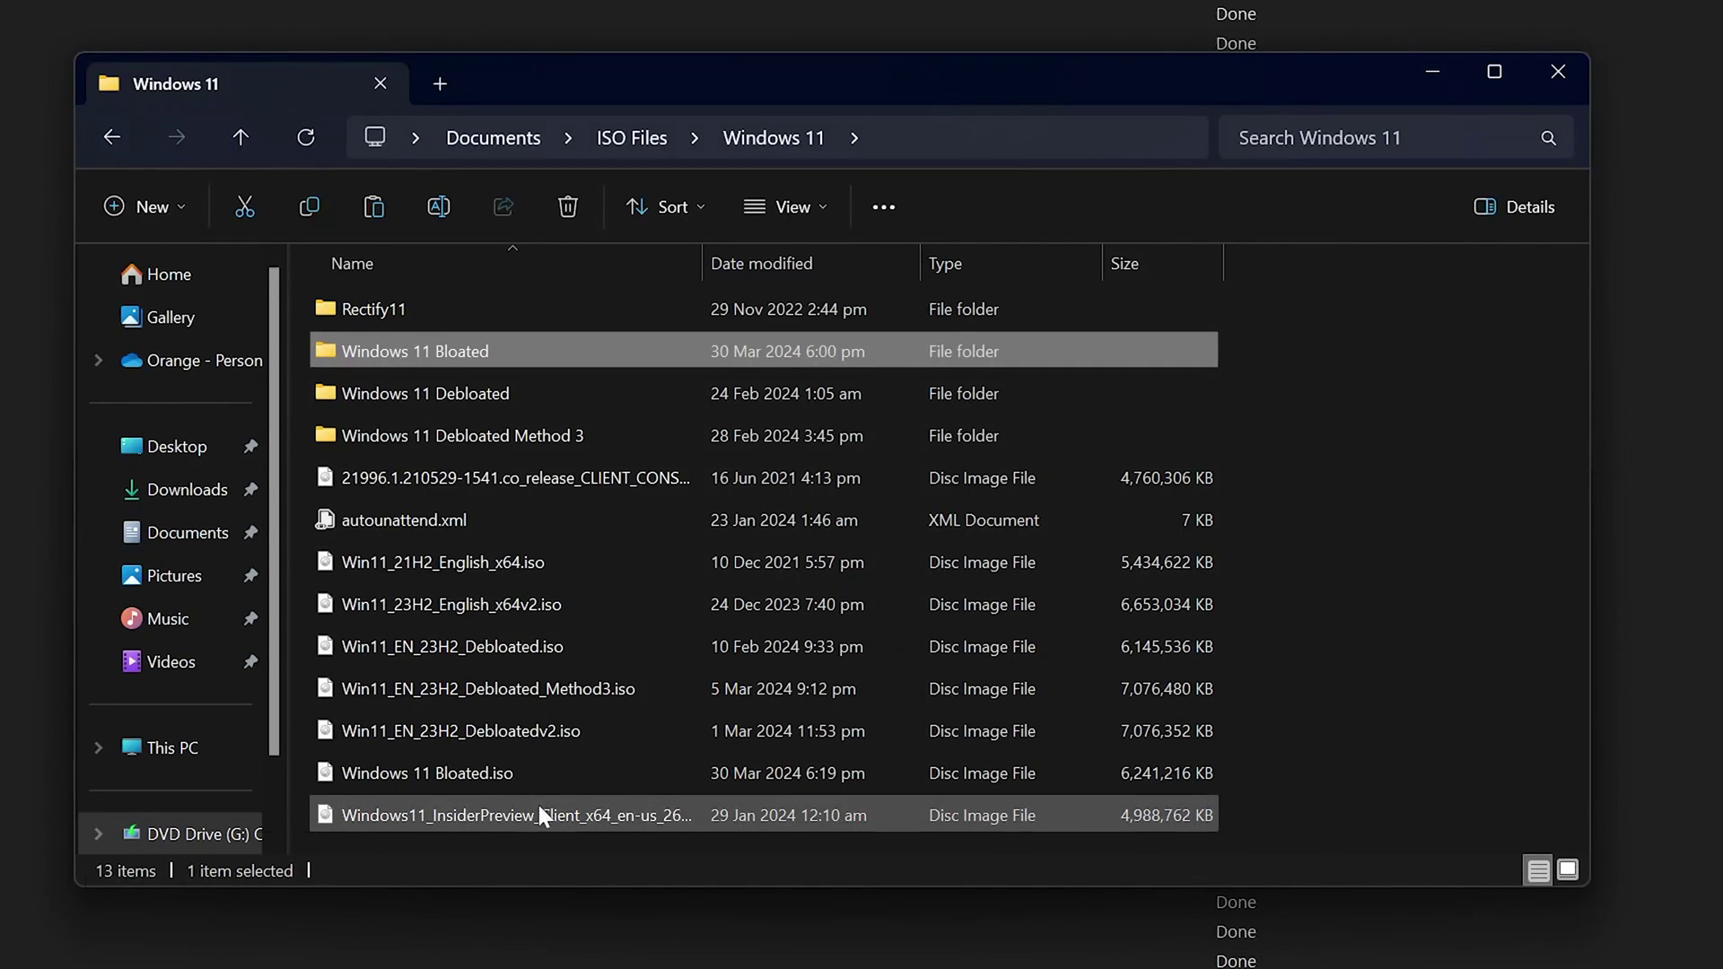
click(426, 767)
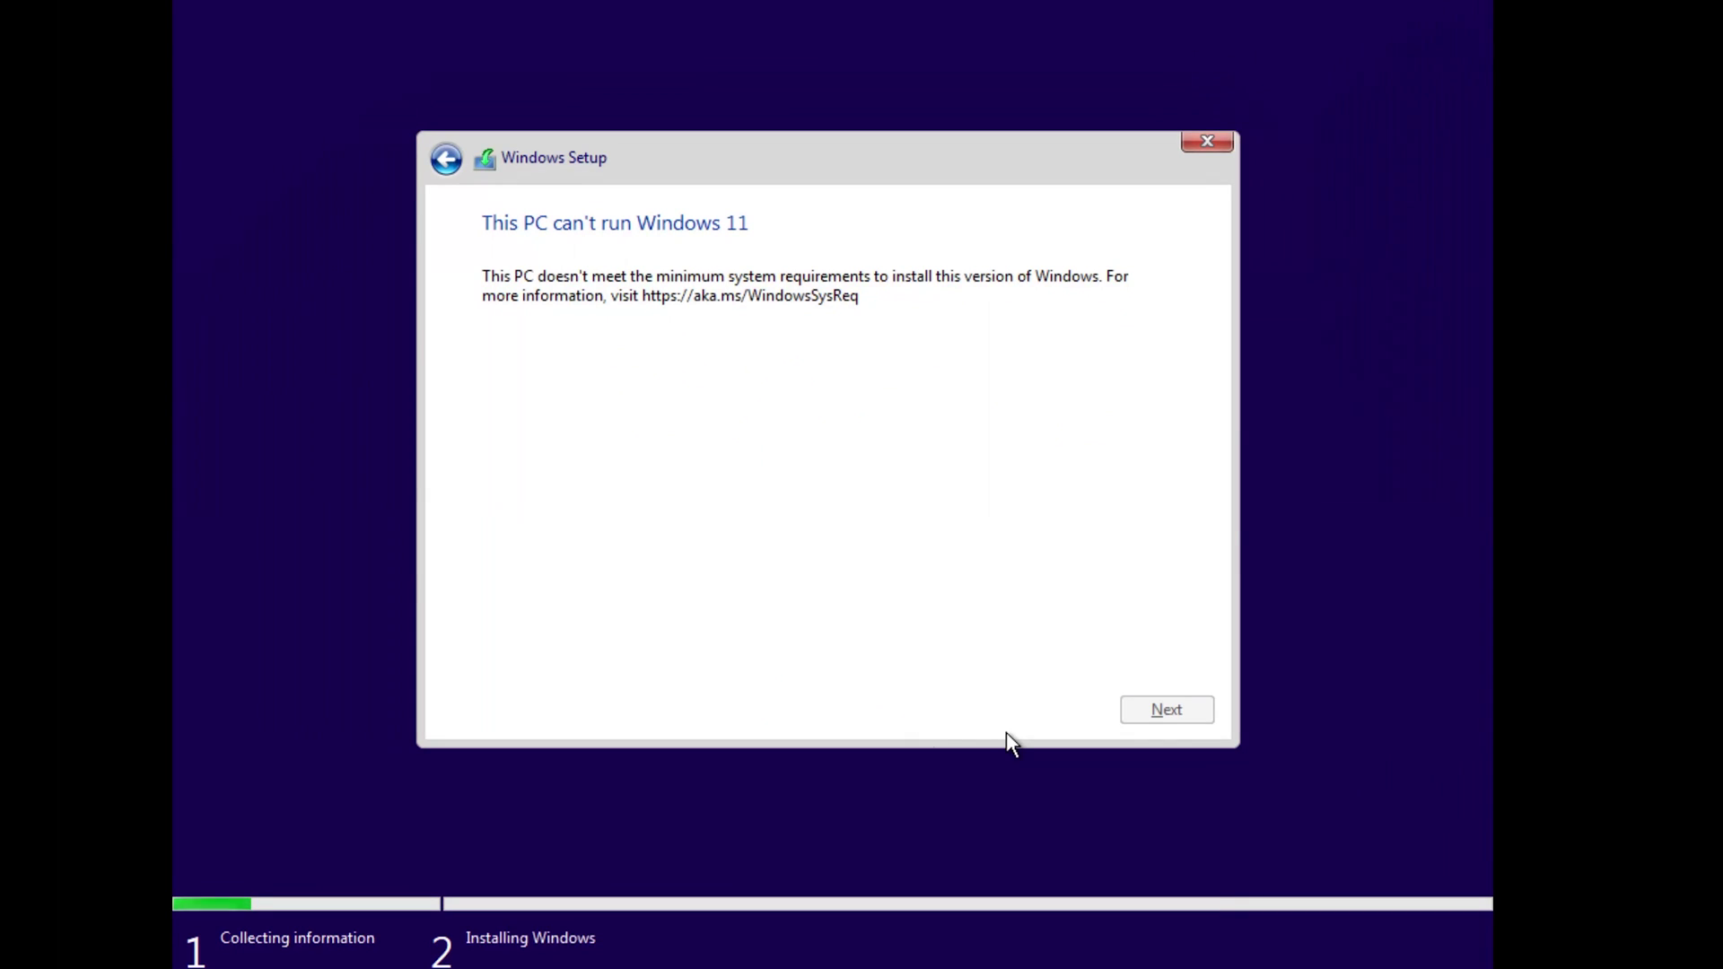
In Windows Setup, run regedit from a command prompt to edit the HKEY_LOCAL_MACHINE\SYSTEM\Setup key, and close both windows.
key(shift+F10)
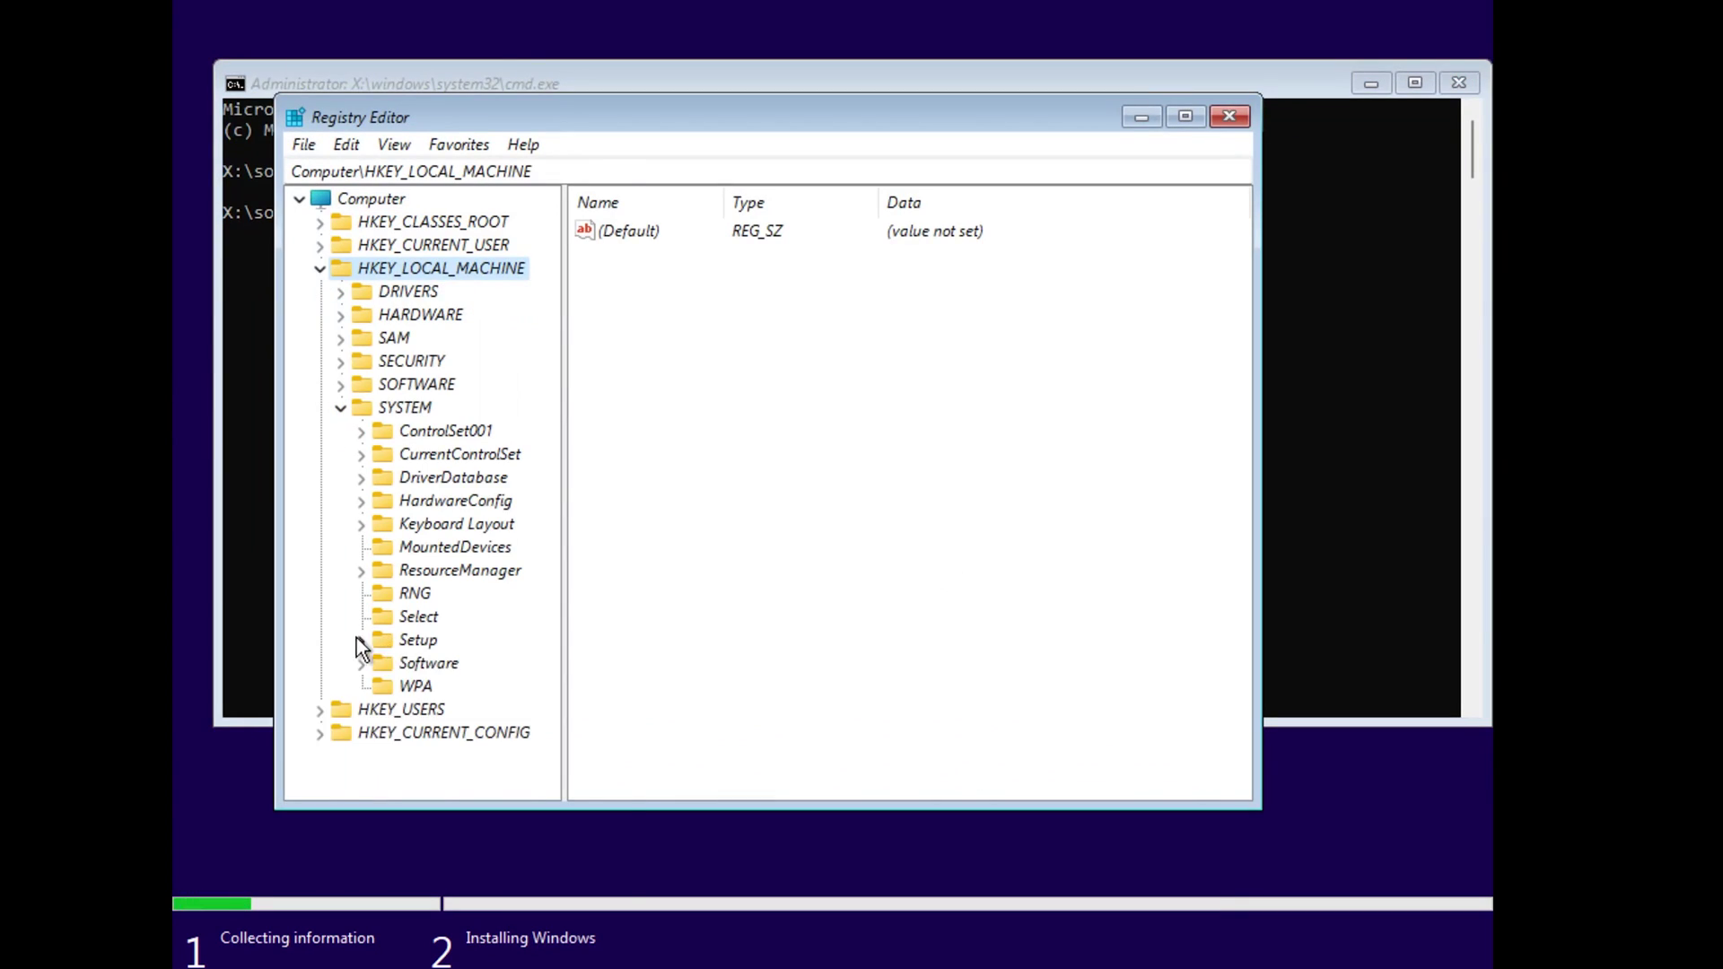
text(LabConfig)
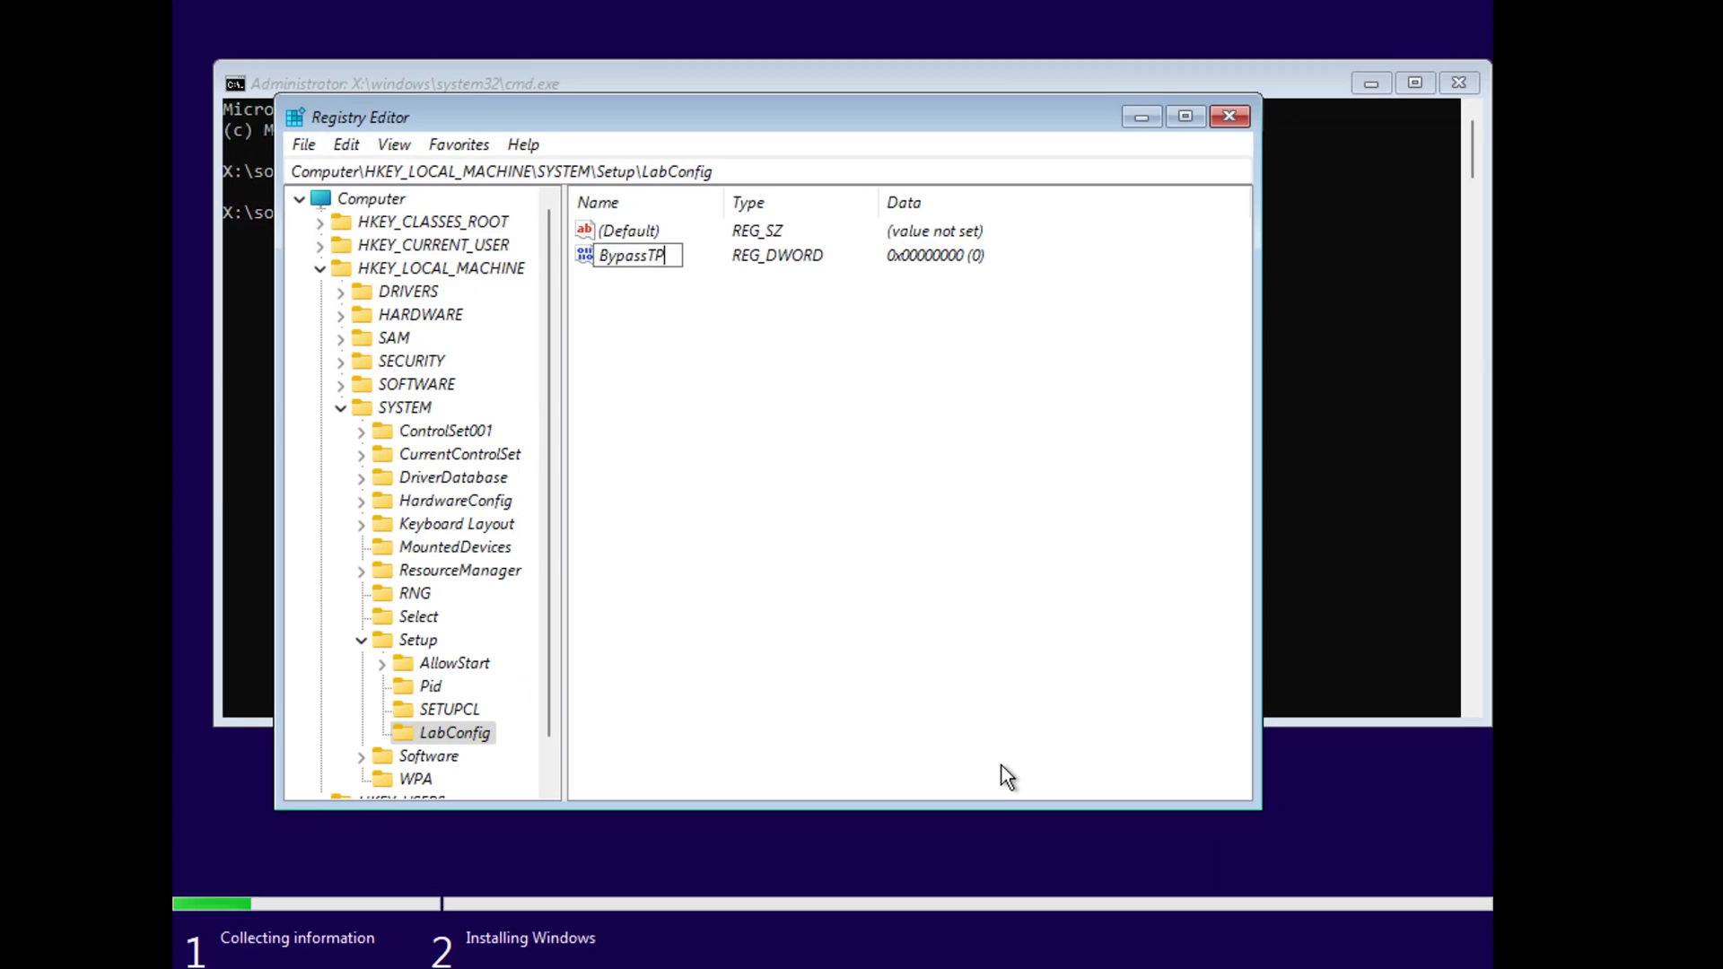
click(1229, 116)
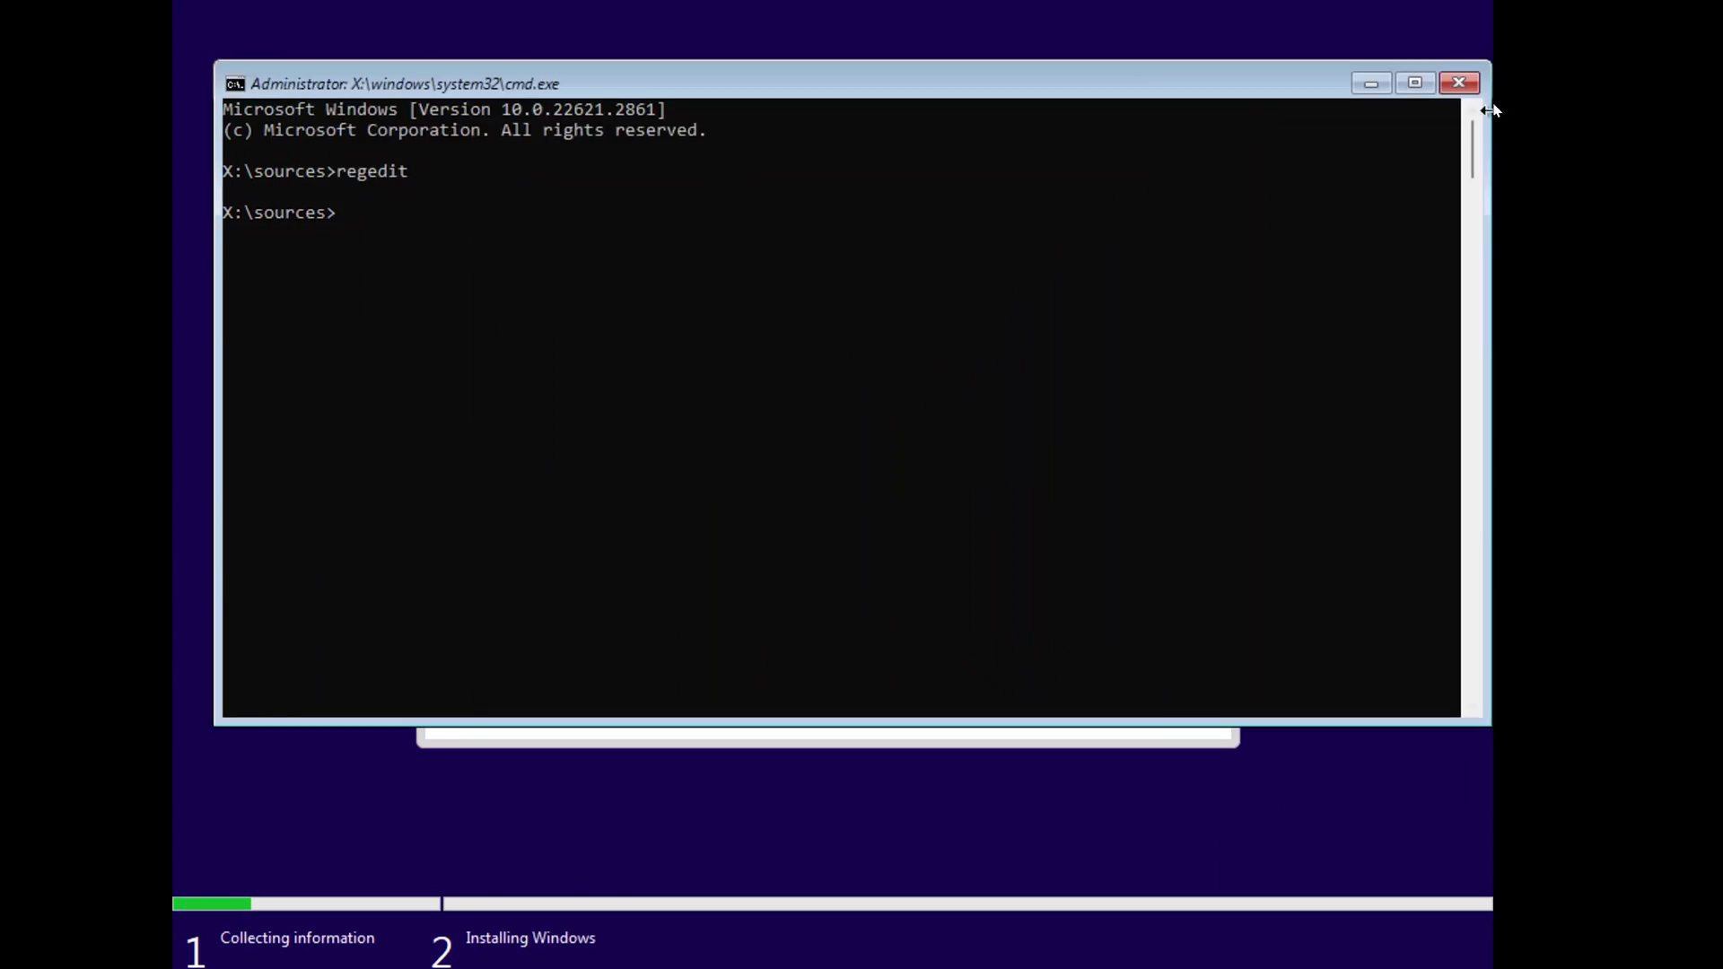
click(1459, 82)
Accept the license terms and start a custom installation of Windows on the 60.0 GB Drive 0 Unallocated Space.
click(941, 705)
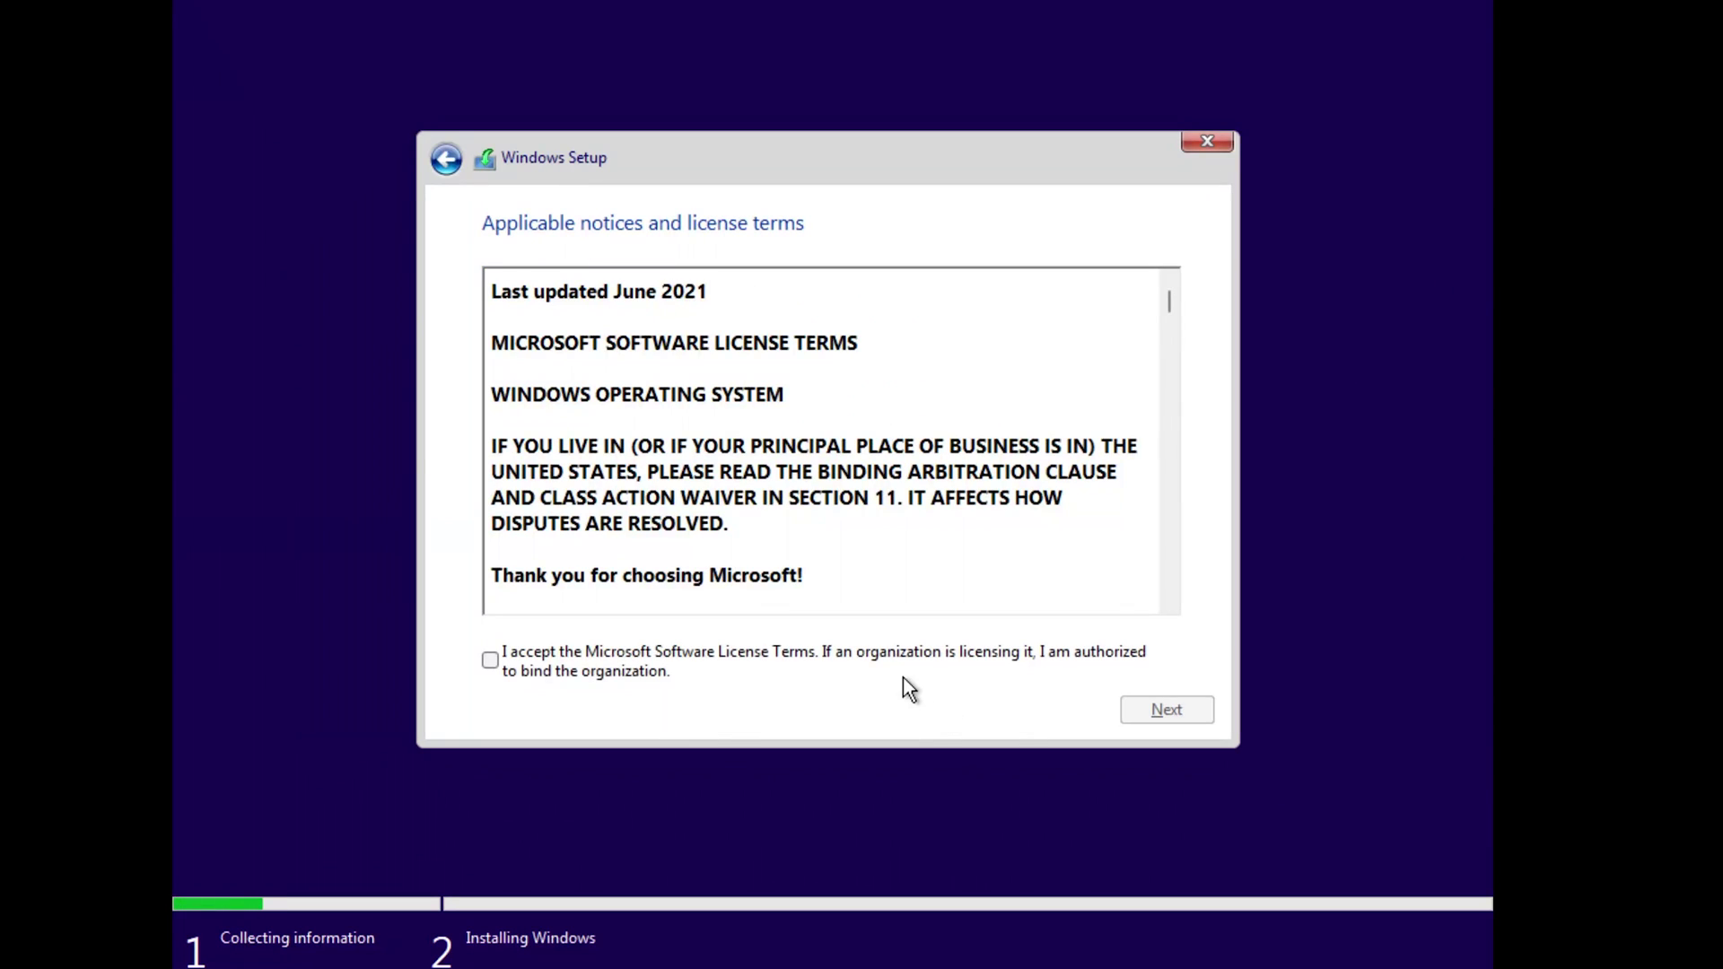
click(903, 675)
click(1154, 703)
click(1159, 711)
click(914, 532)
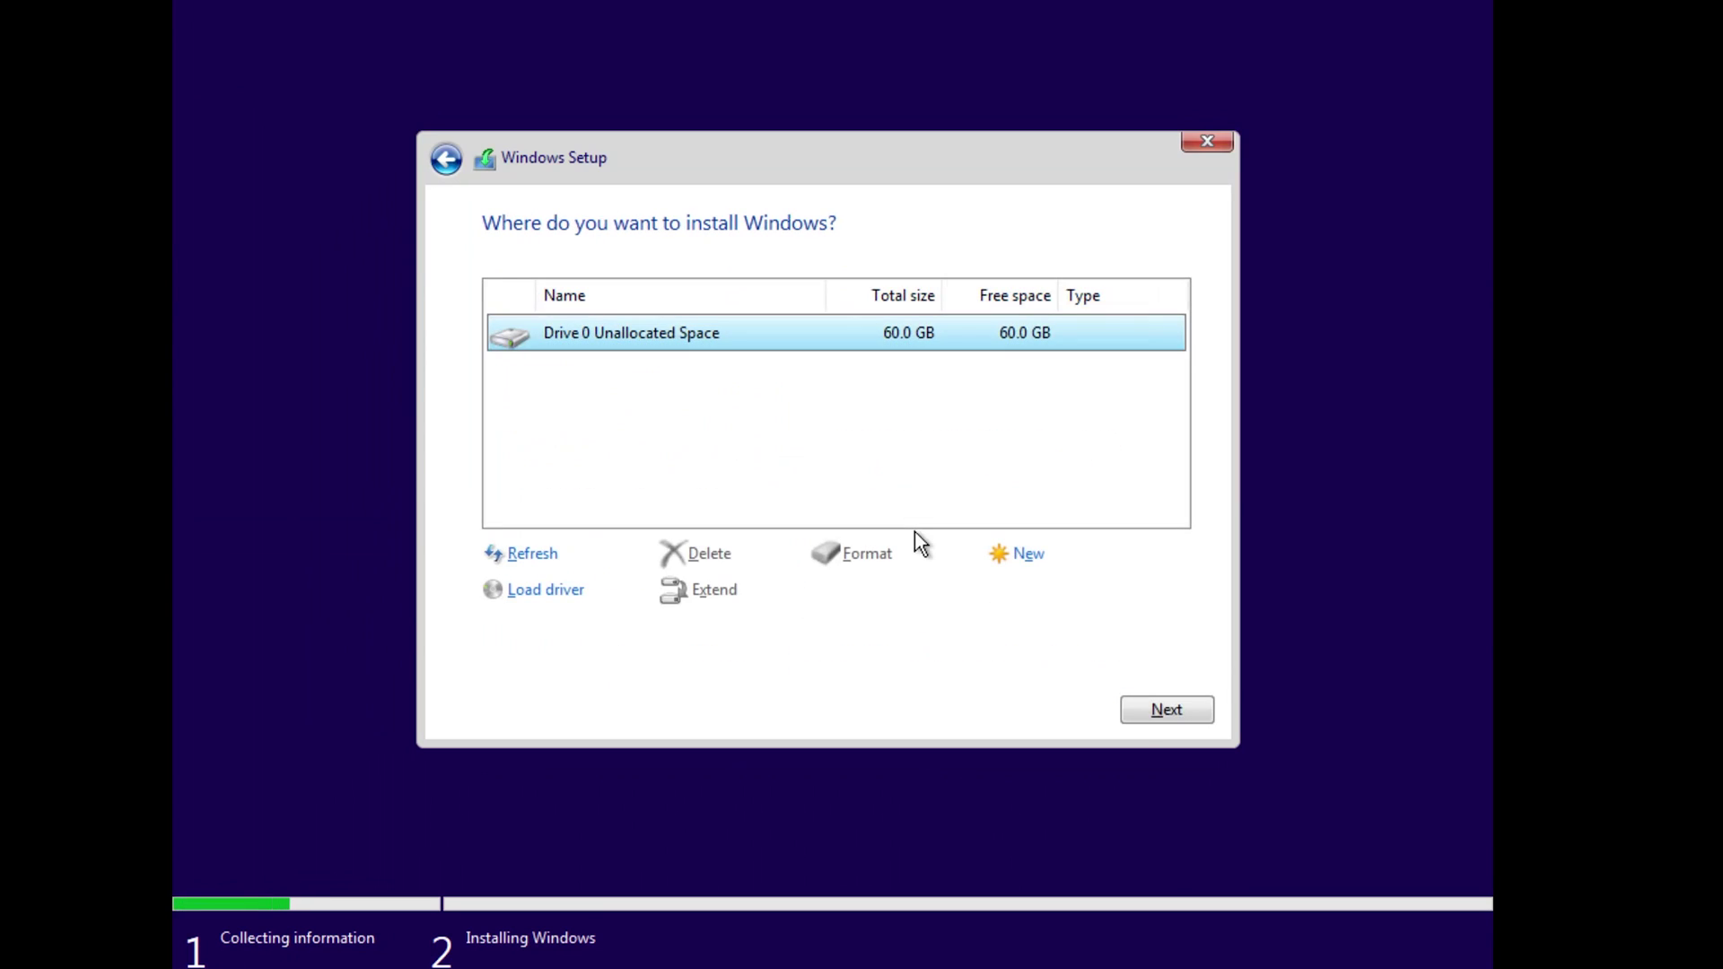
click(1166, 712)
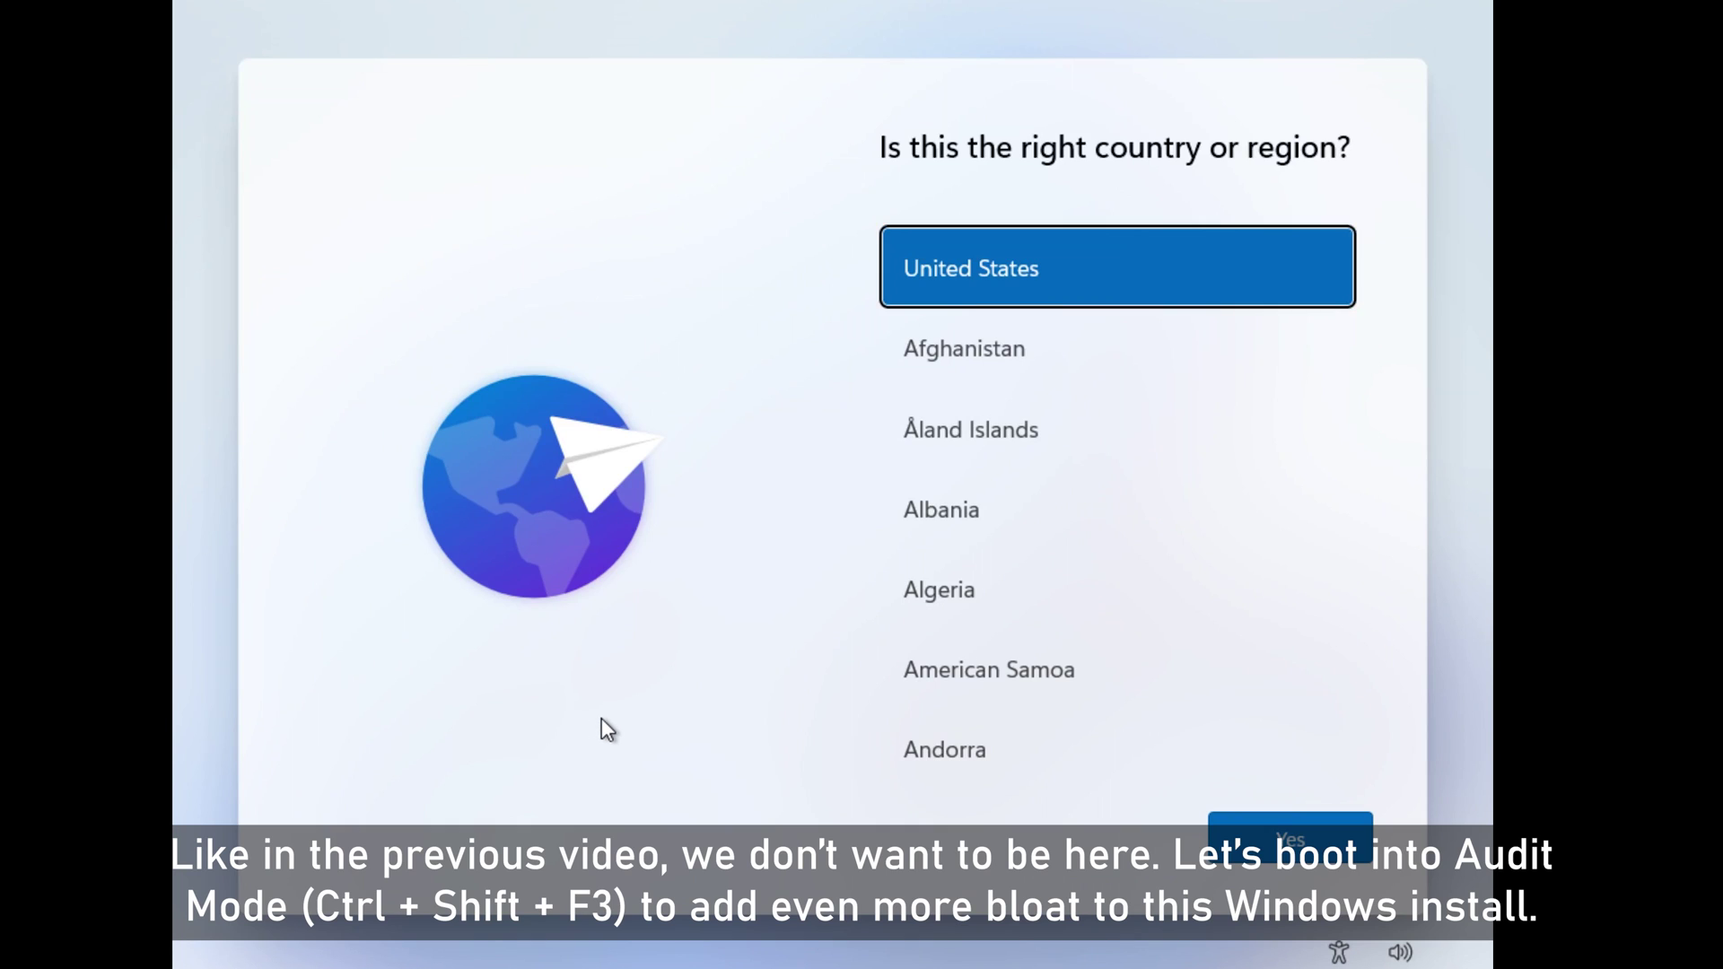
Boot from the country or region selection into Audit Mode and dismiss the Start menu and the Sysprep window.
key(ctrl+shift+F3)
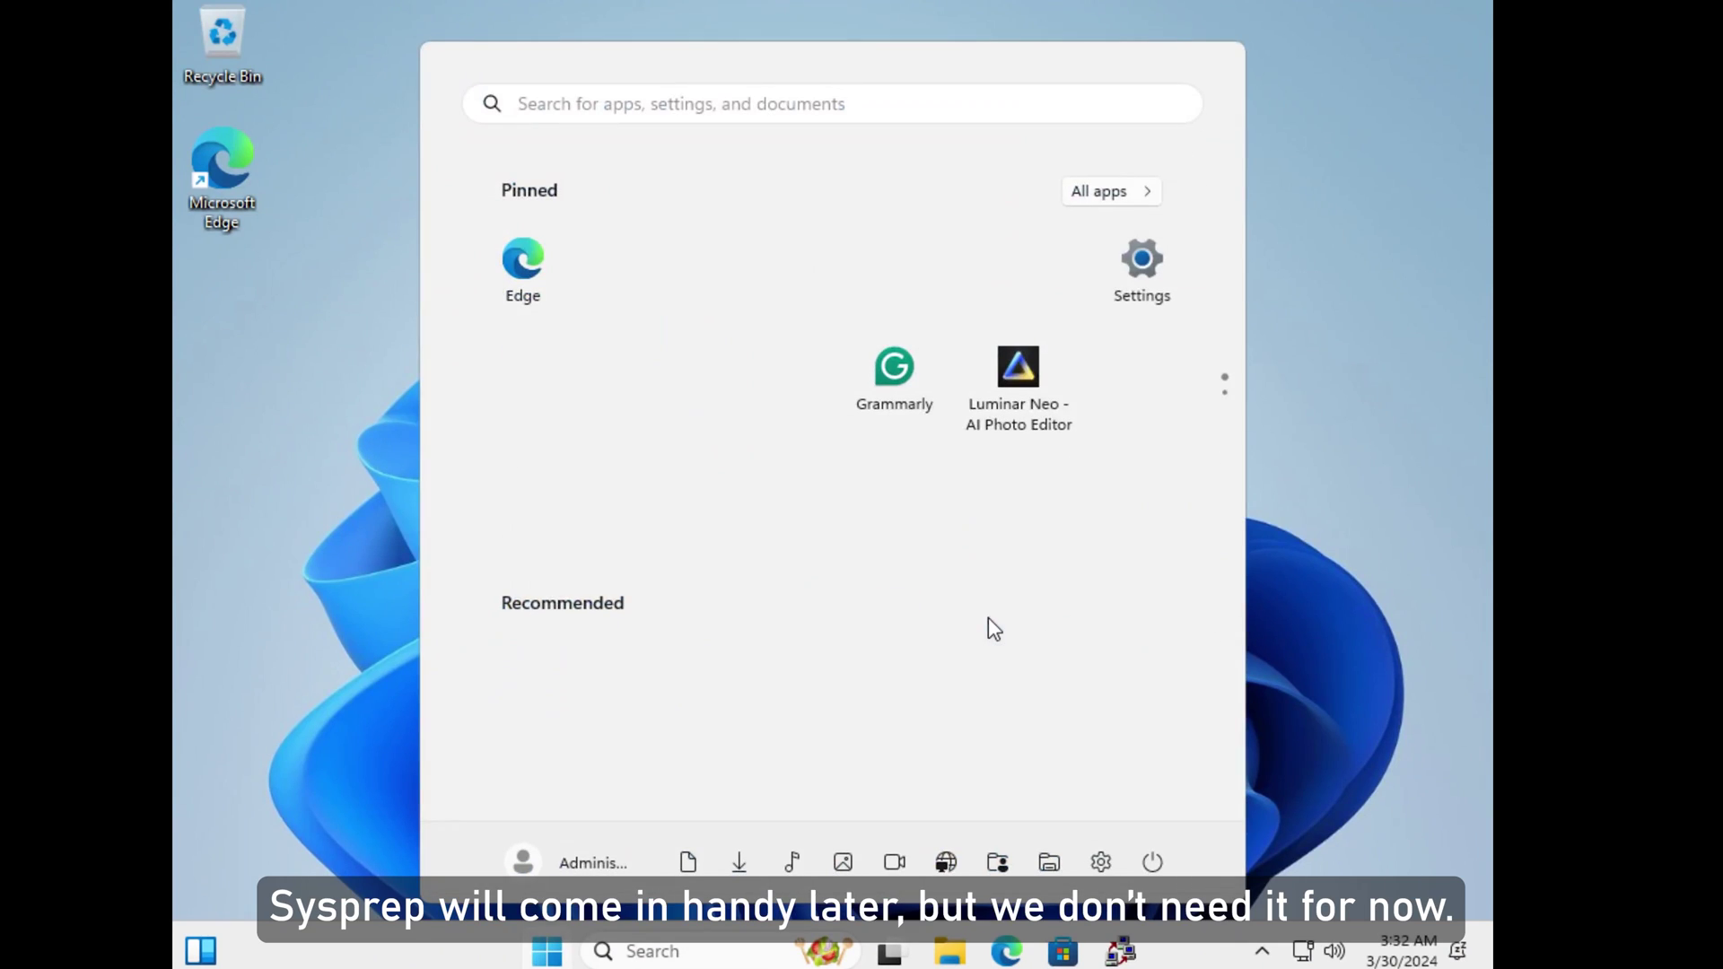
click(1343, 590)
click(1003, 624)
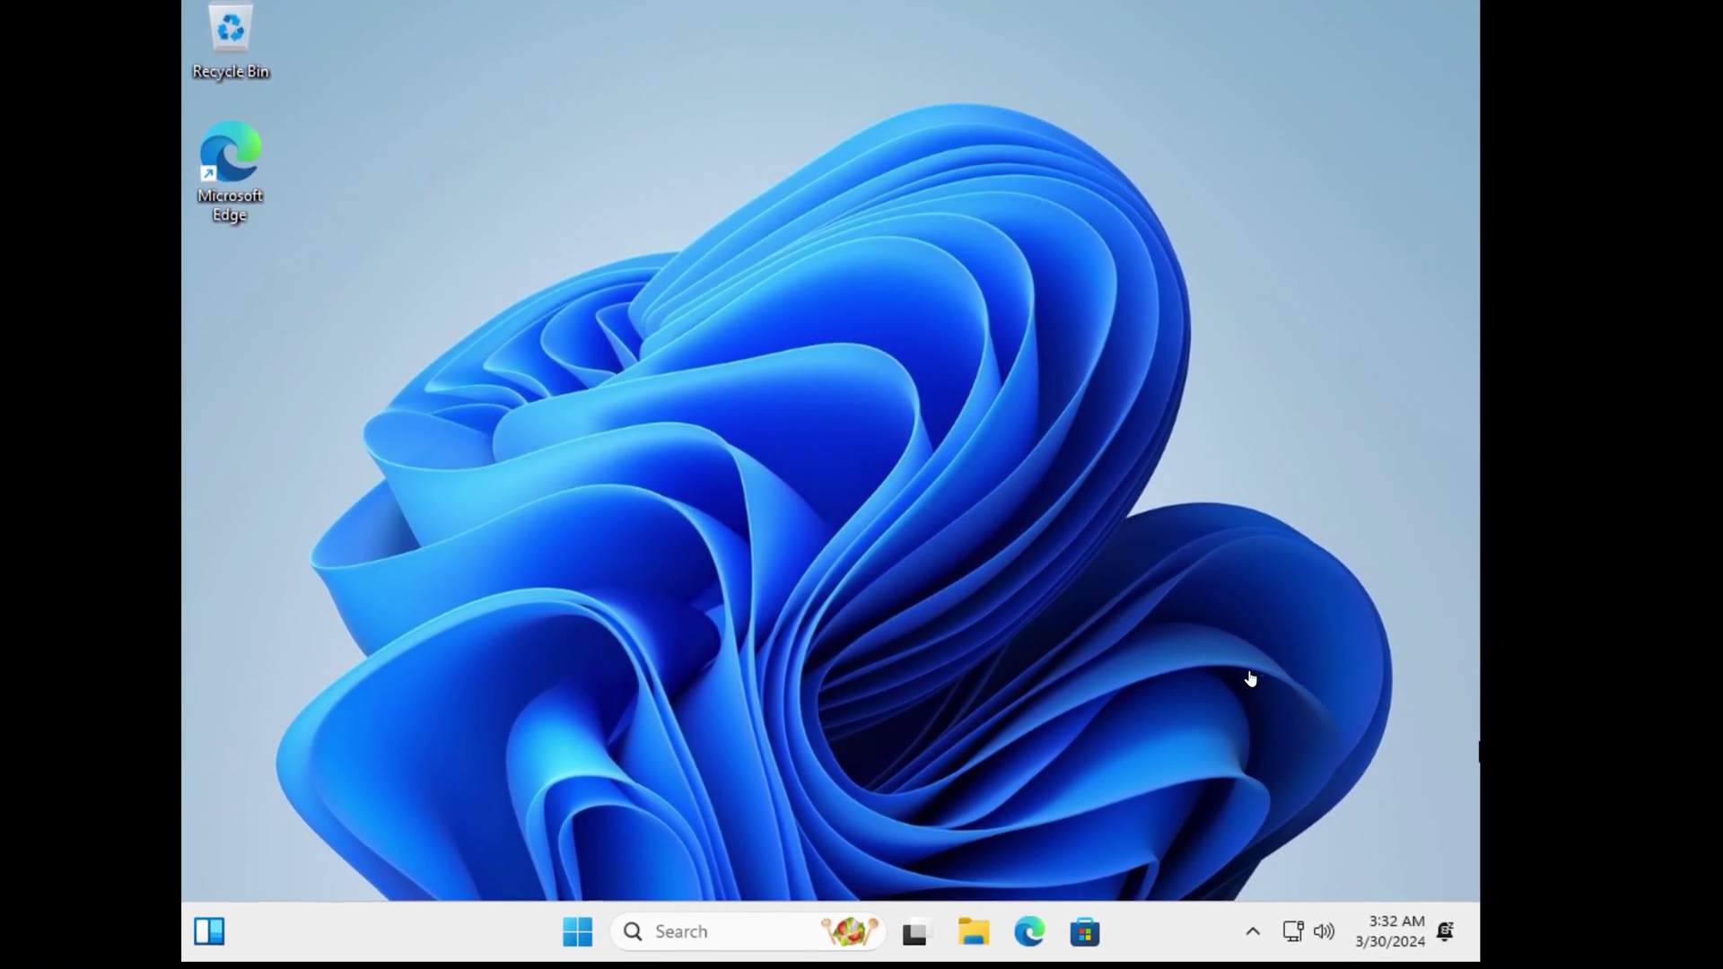
Install VMware Tools by running setup64 from DVD Drive (D:), and cancel the System Preparation Tool dialog after the restart.
click(973, 927)
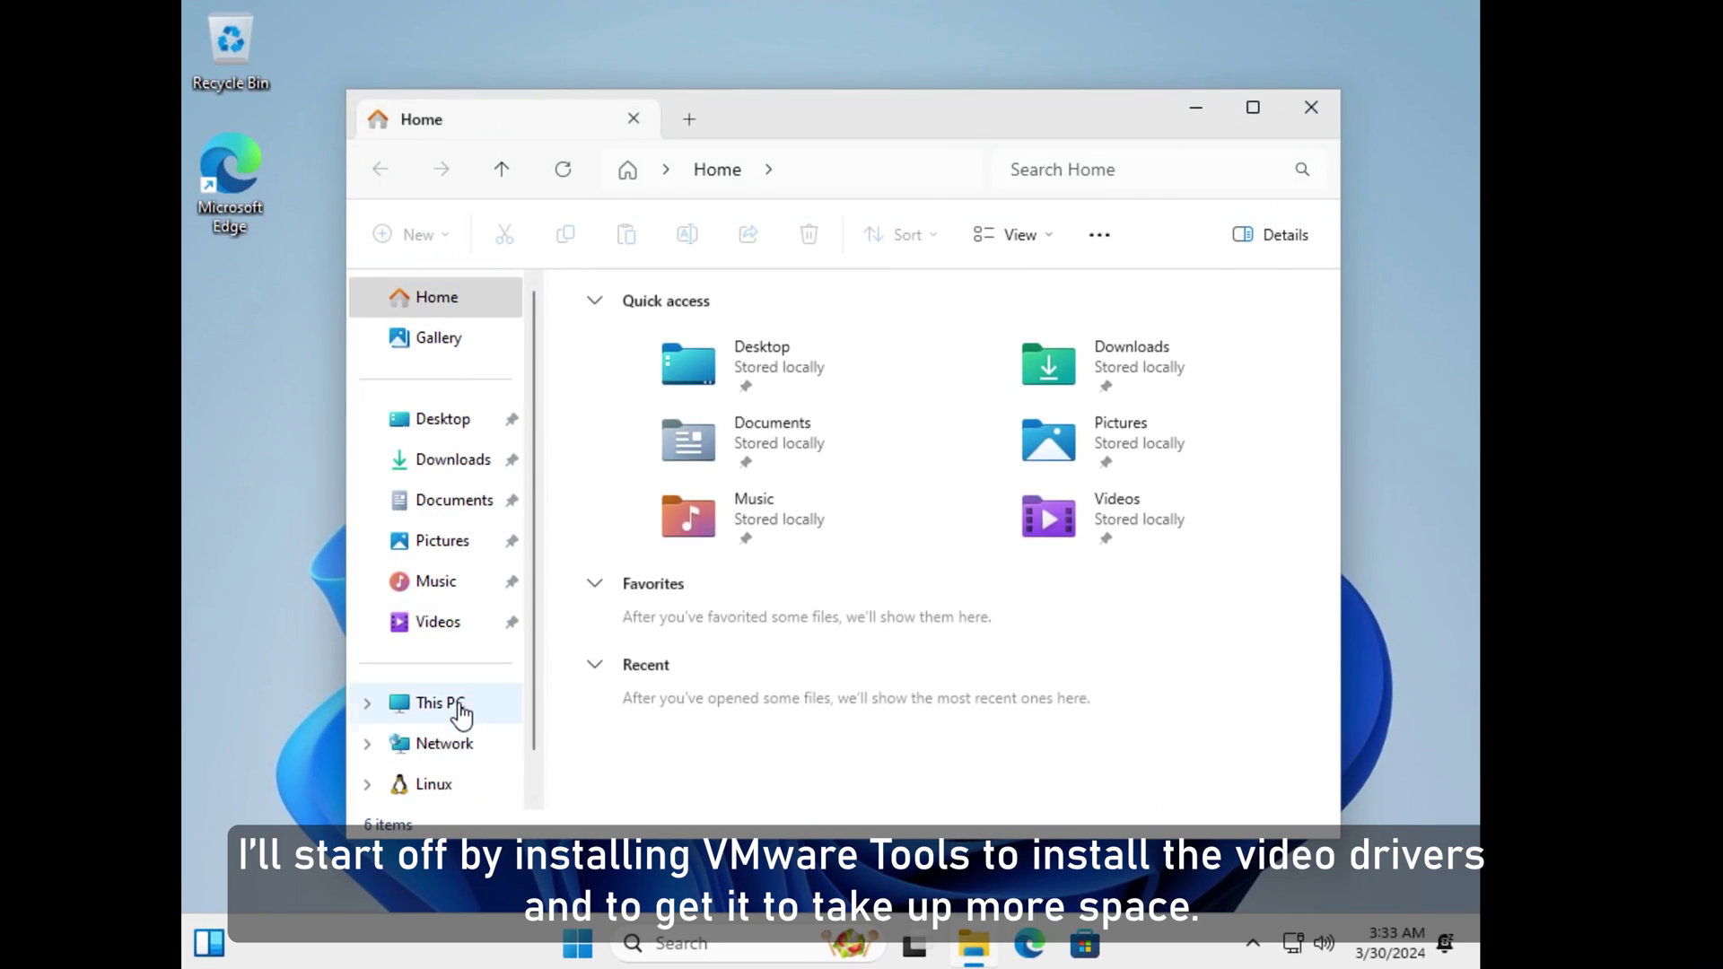
click(449, 701)
click(462, 743)
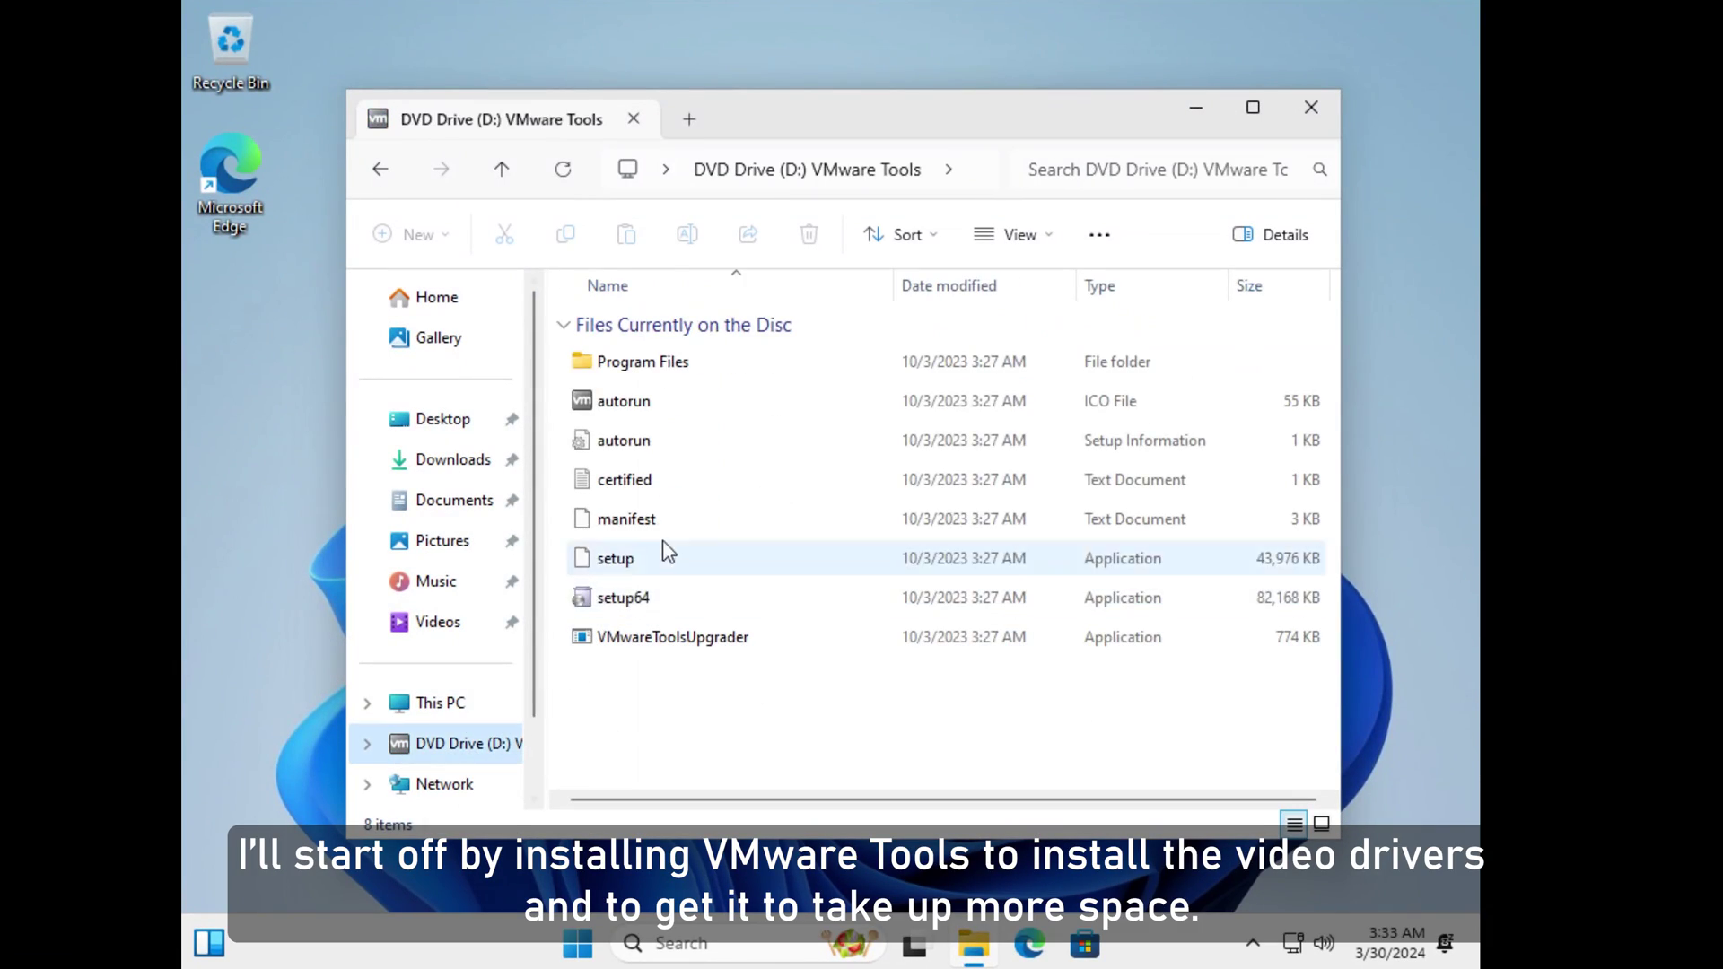
double_click(619, 598)
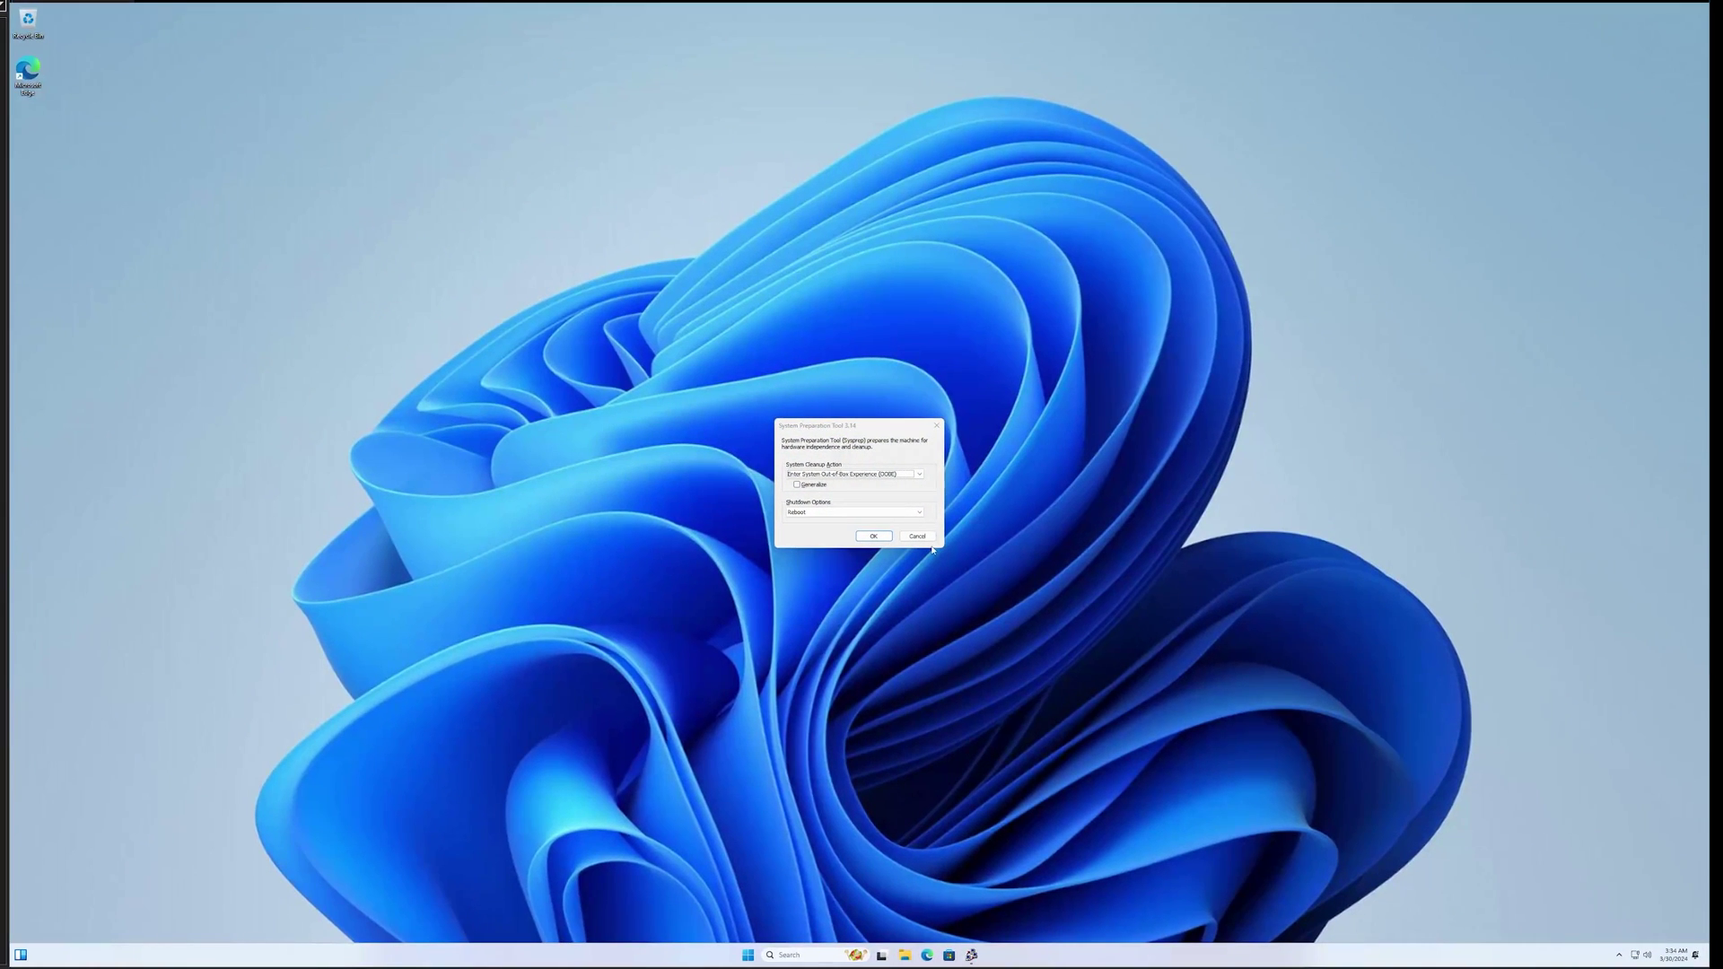
click(926, 536)
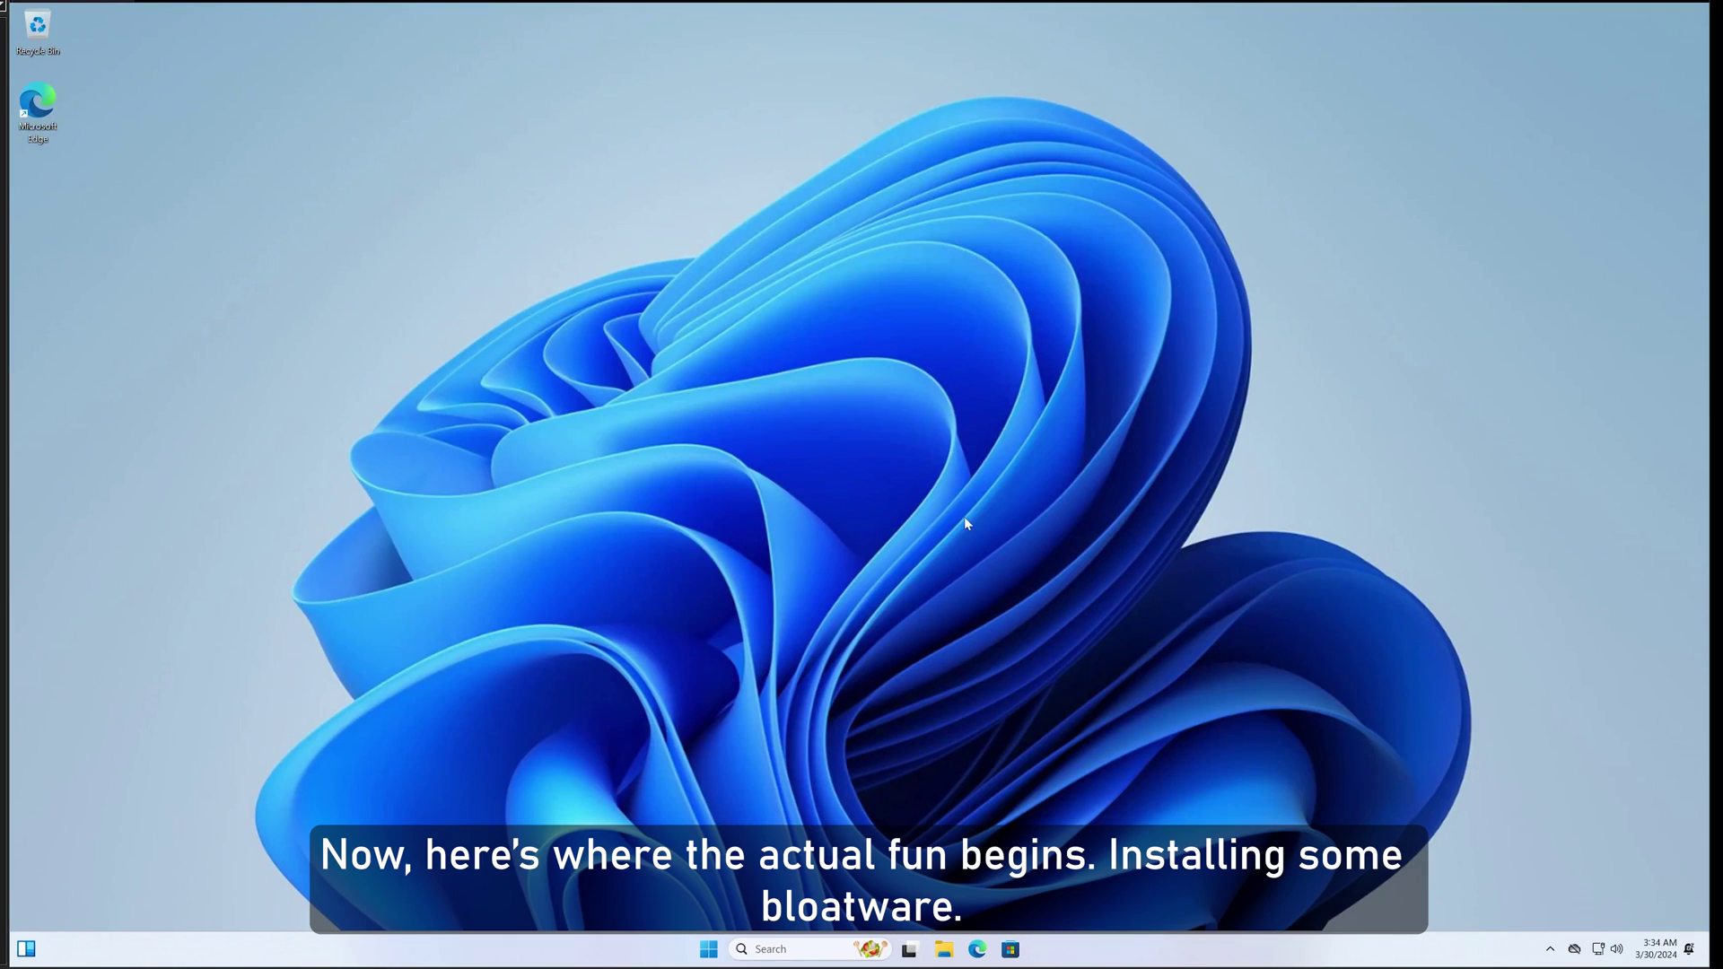
Open download.com in Microsoft Edge and display its full list of Windows apps.
double_click(56, 106)
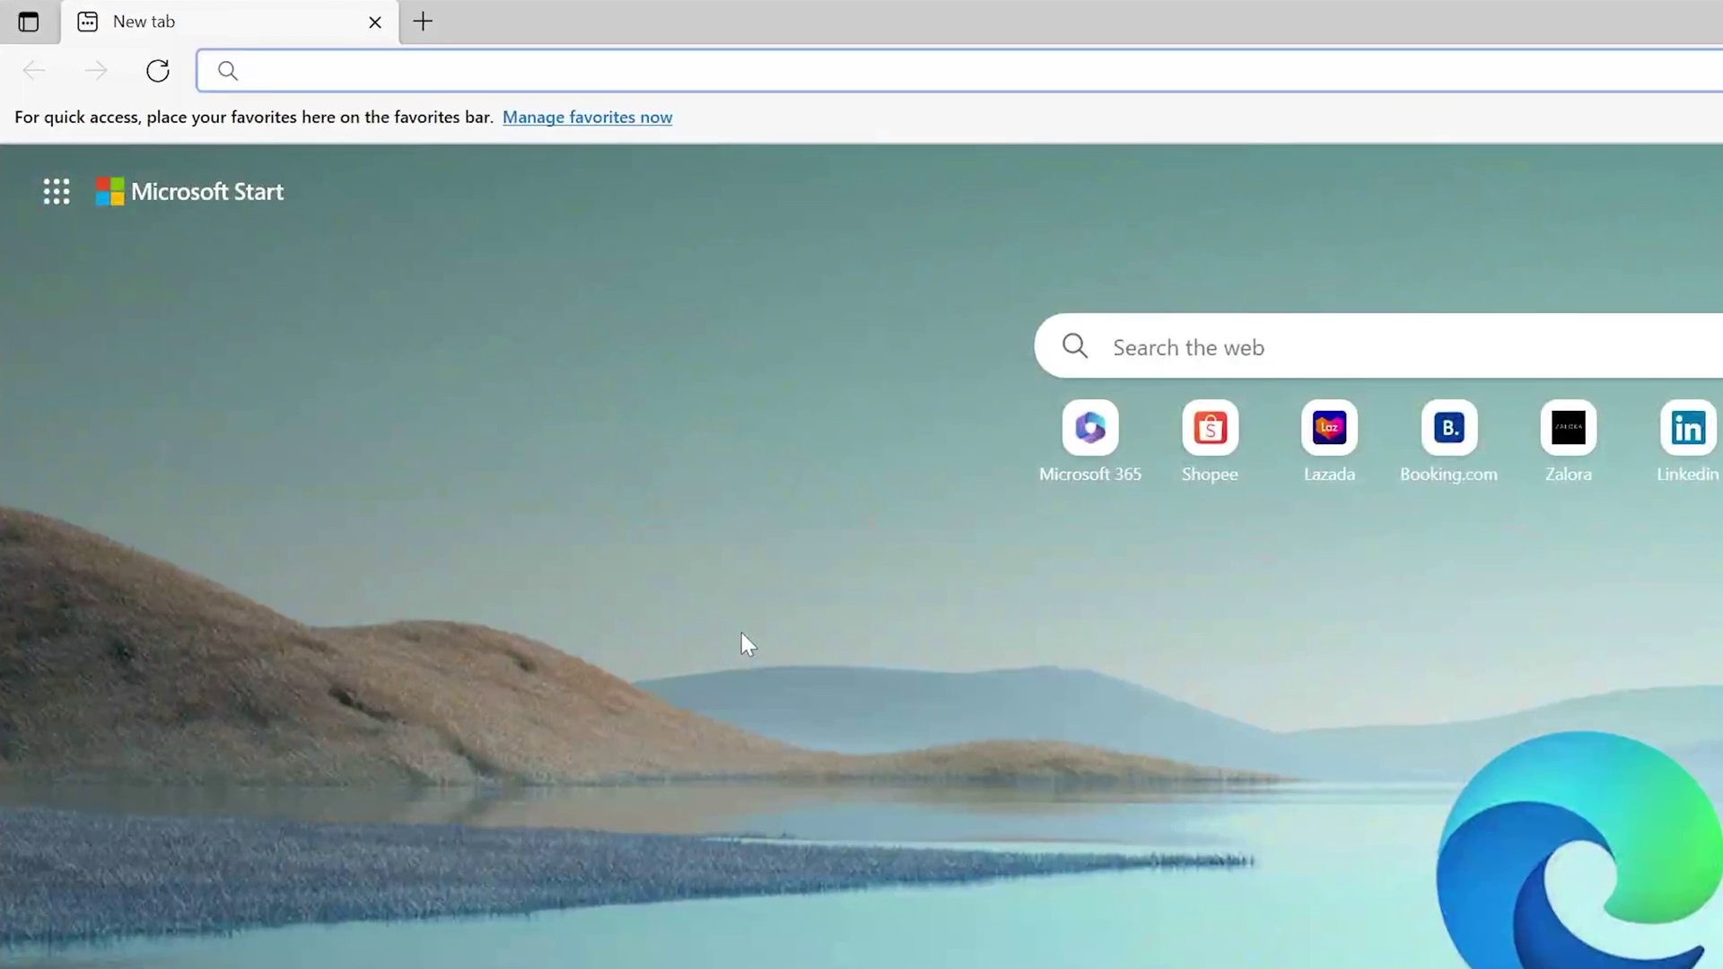
text(download.com)
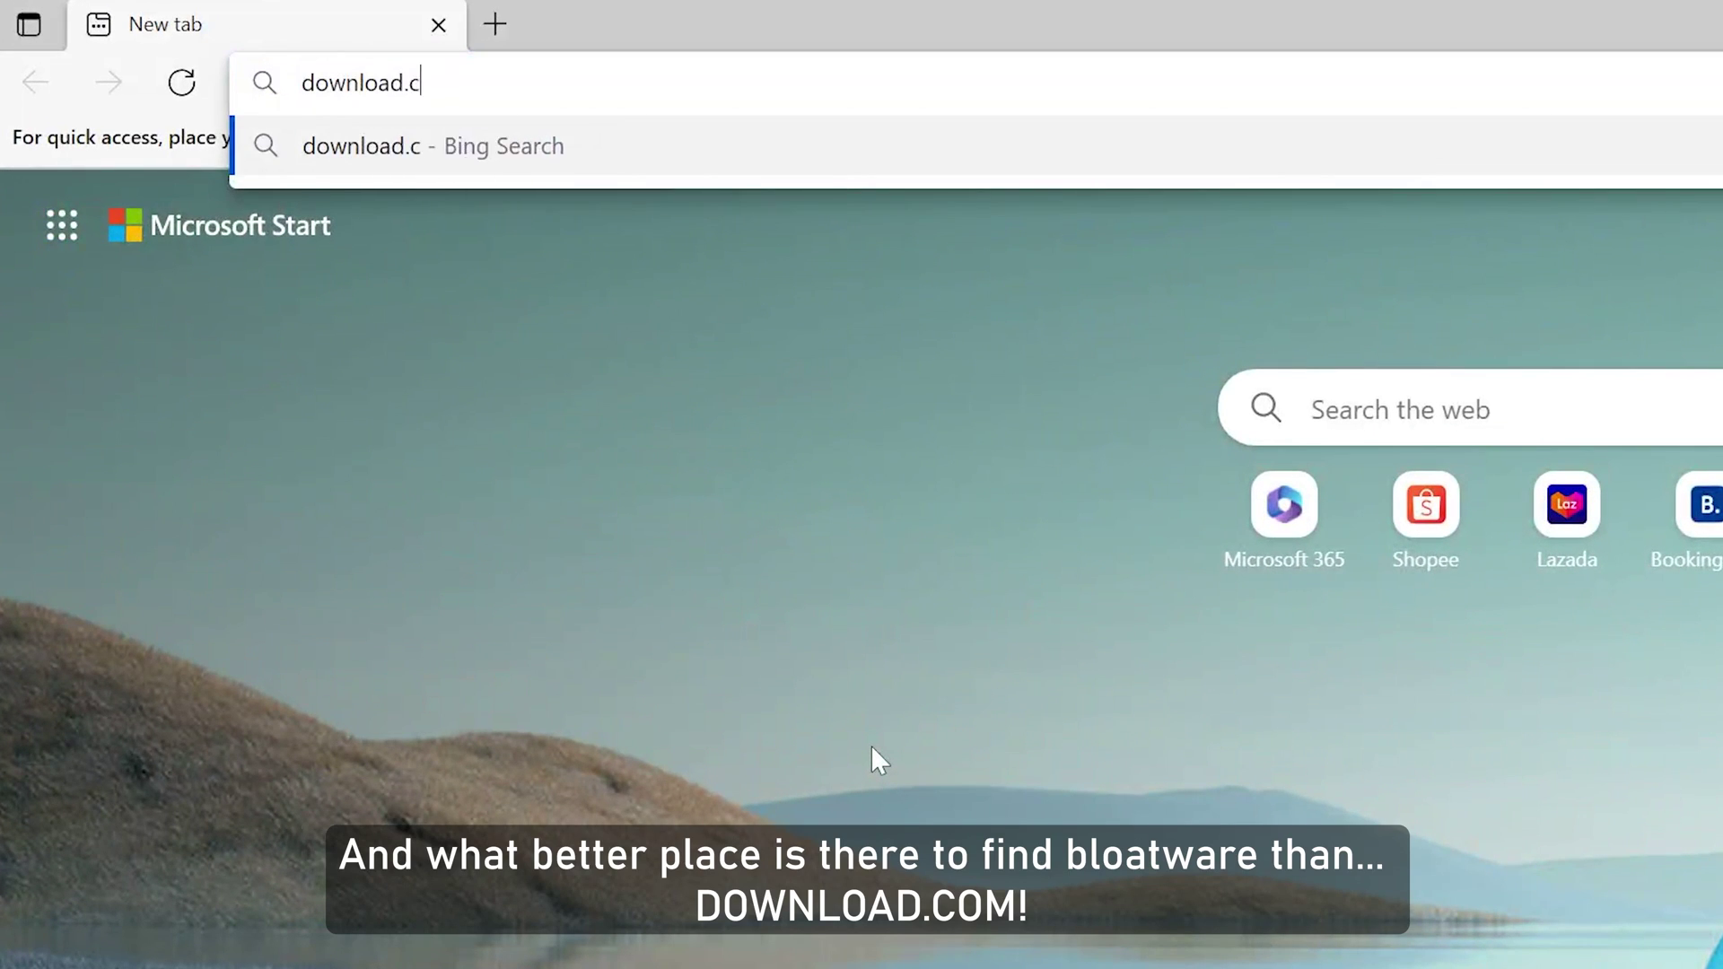
key(Return)
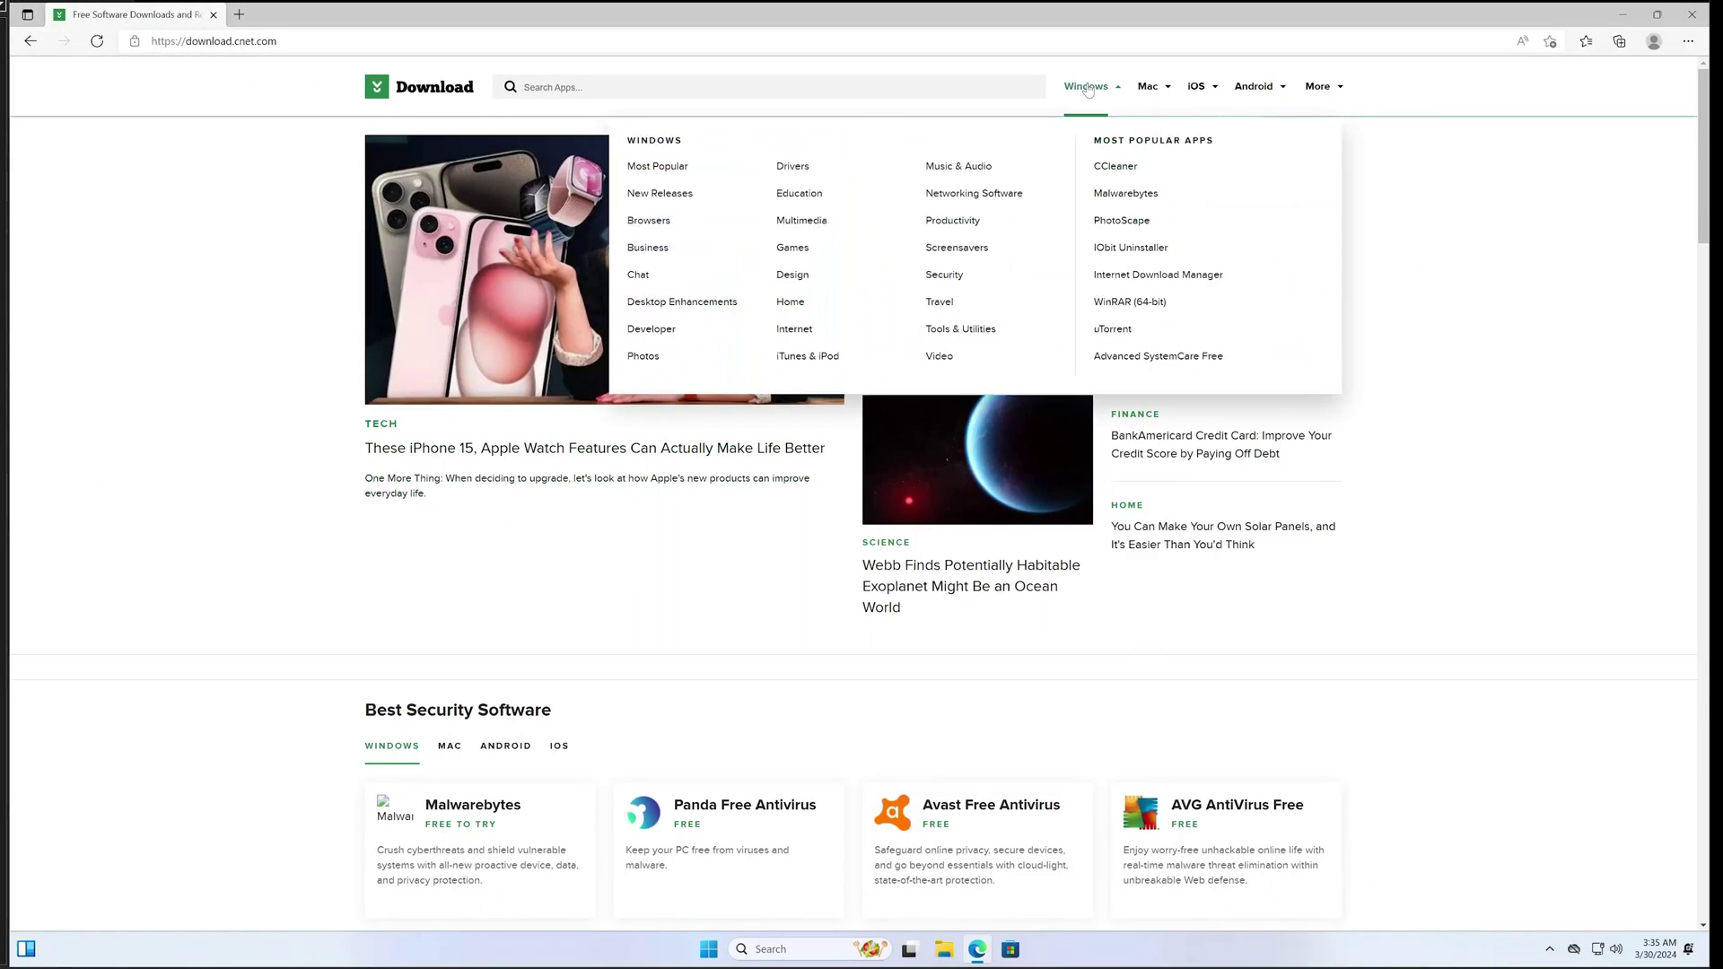
click(1087, 88)
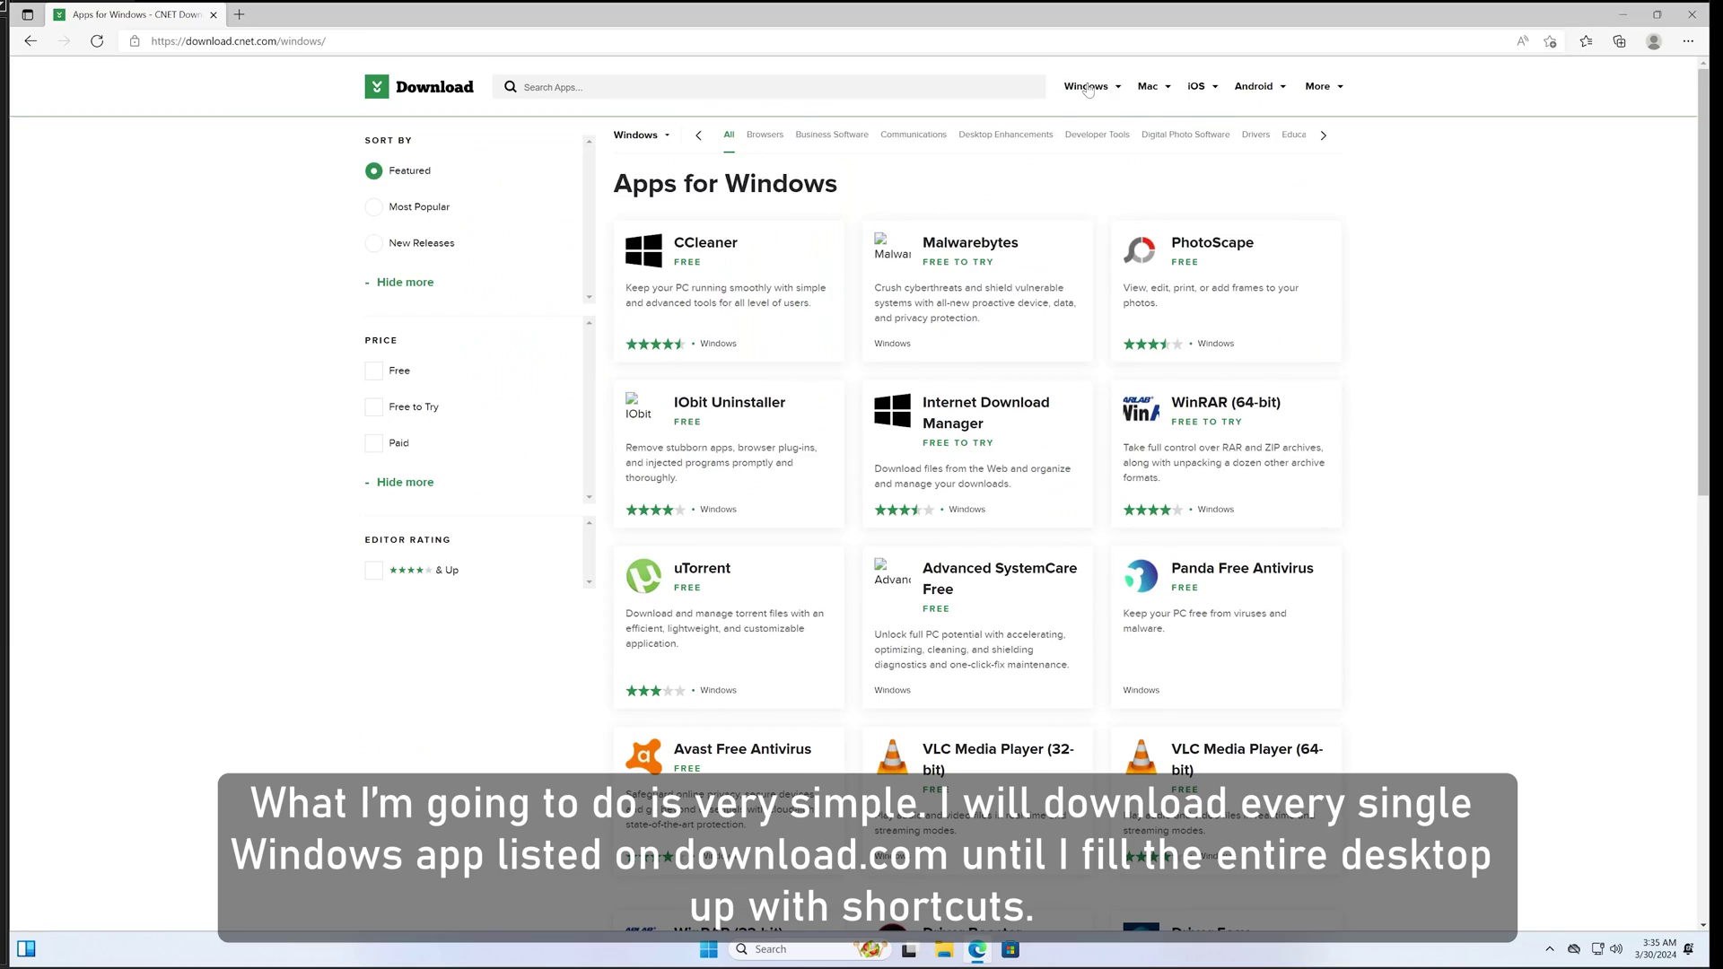
Download the Windows apps listed on the site one by one, including CCleaner and PhotoScape.
click(705, 244)
click(590, 296)
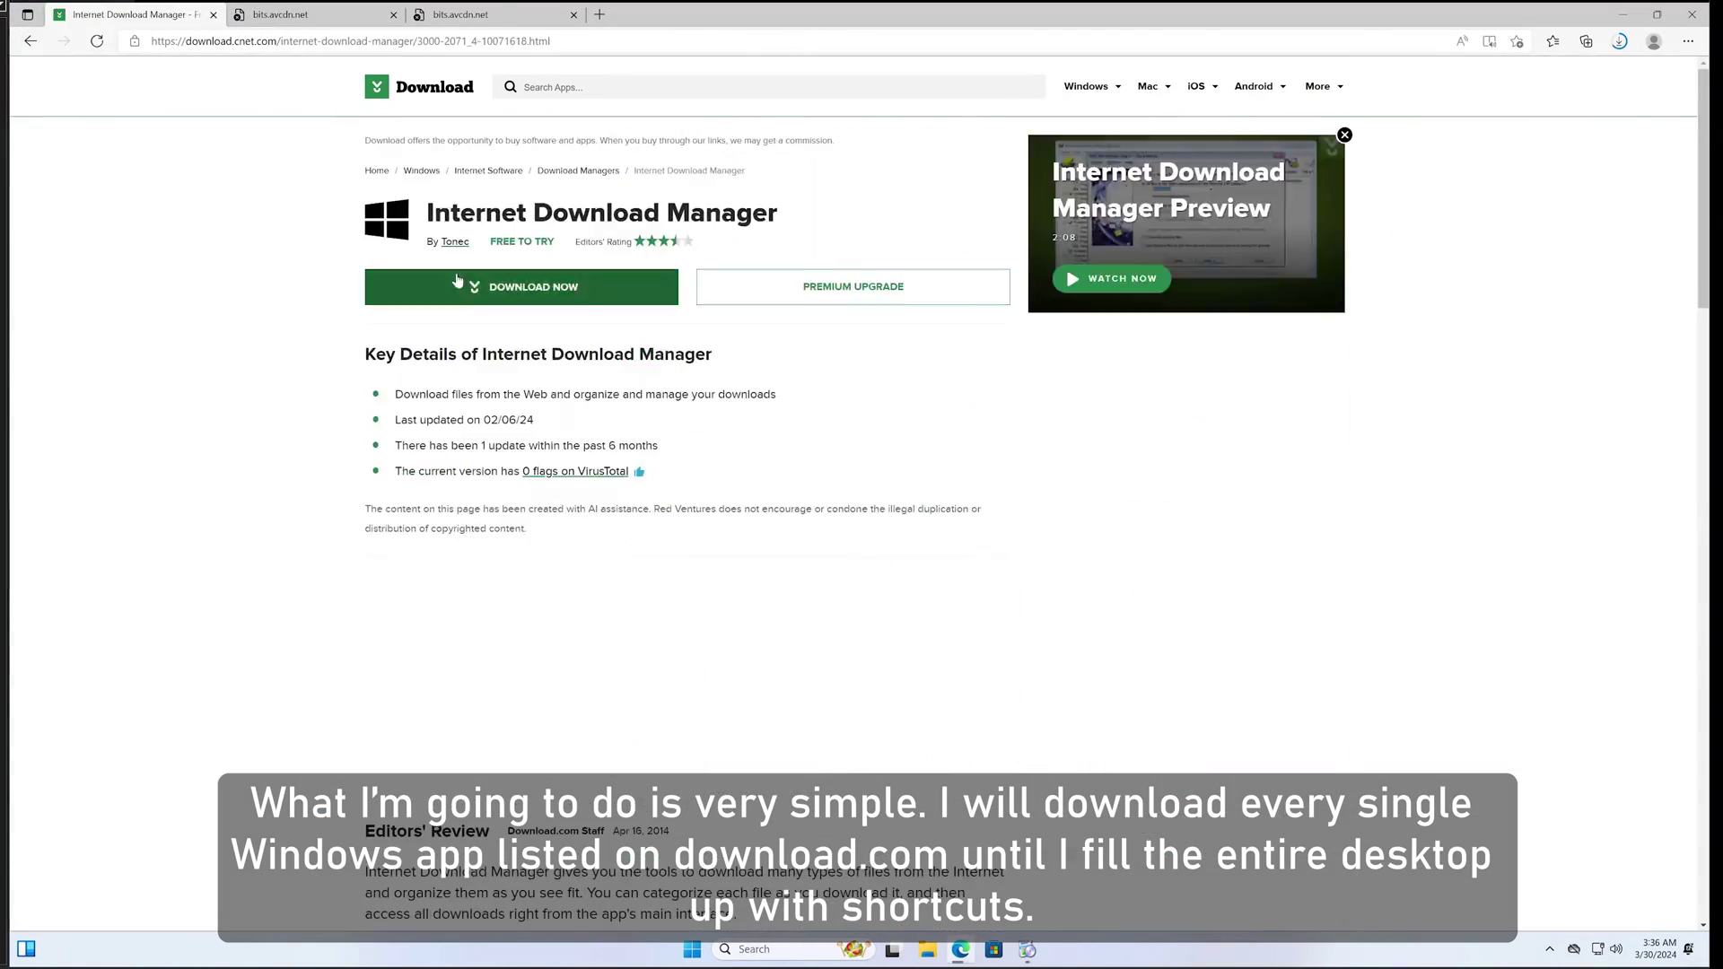
click(30, 41)
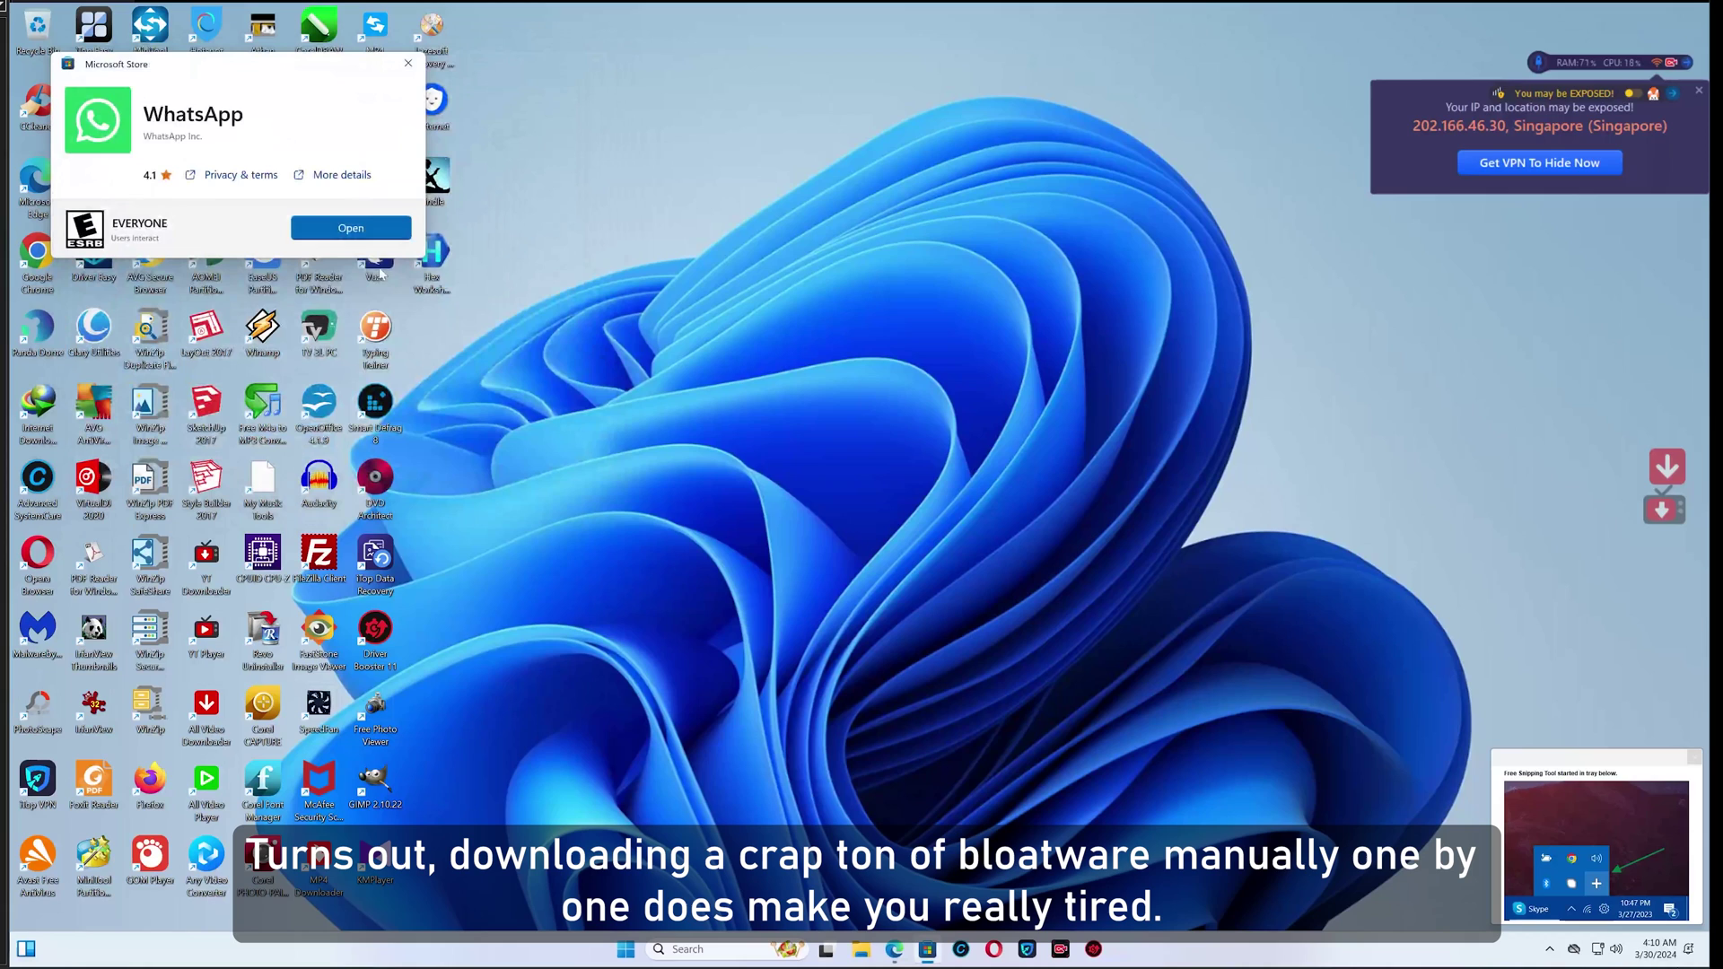
Close the WhatsApp store window and open File Explorer to check how much disk space is used.
click(408, 63)
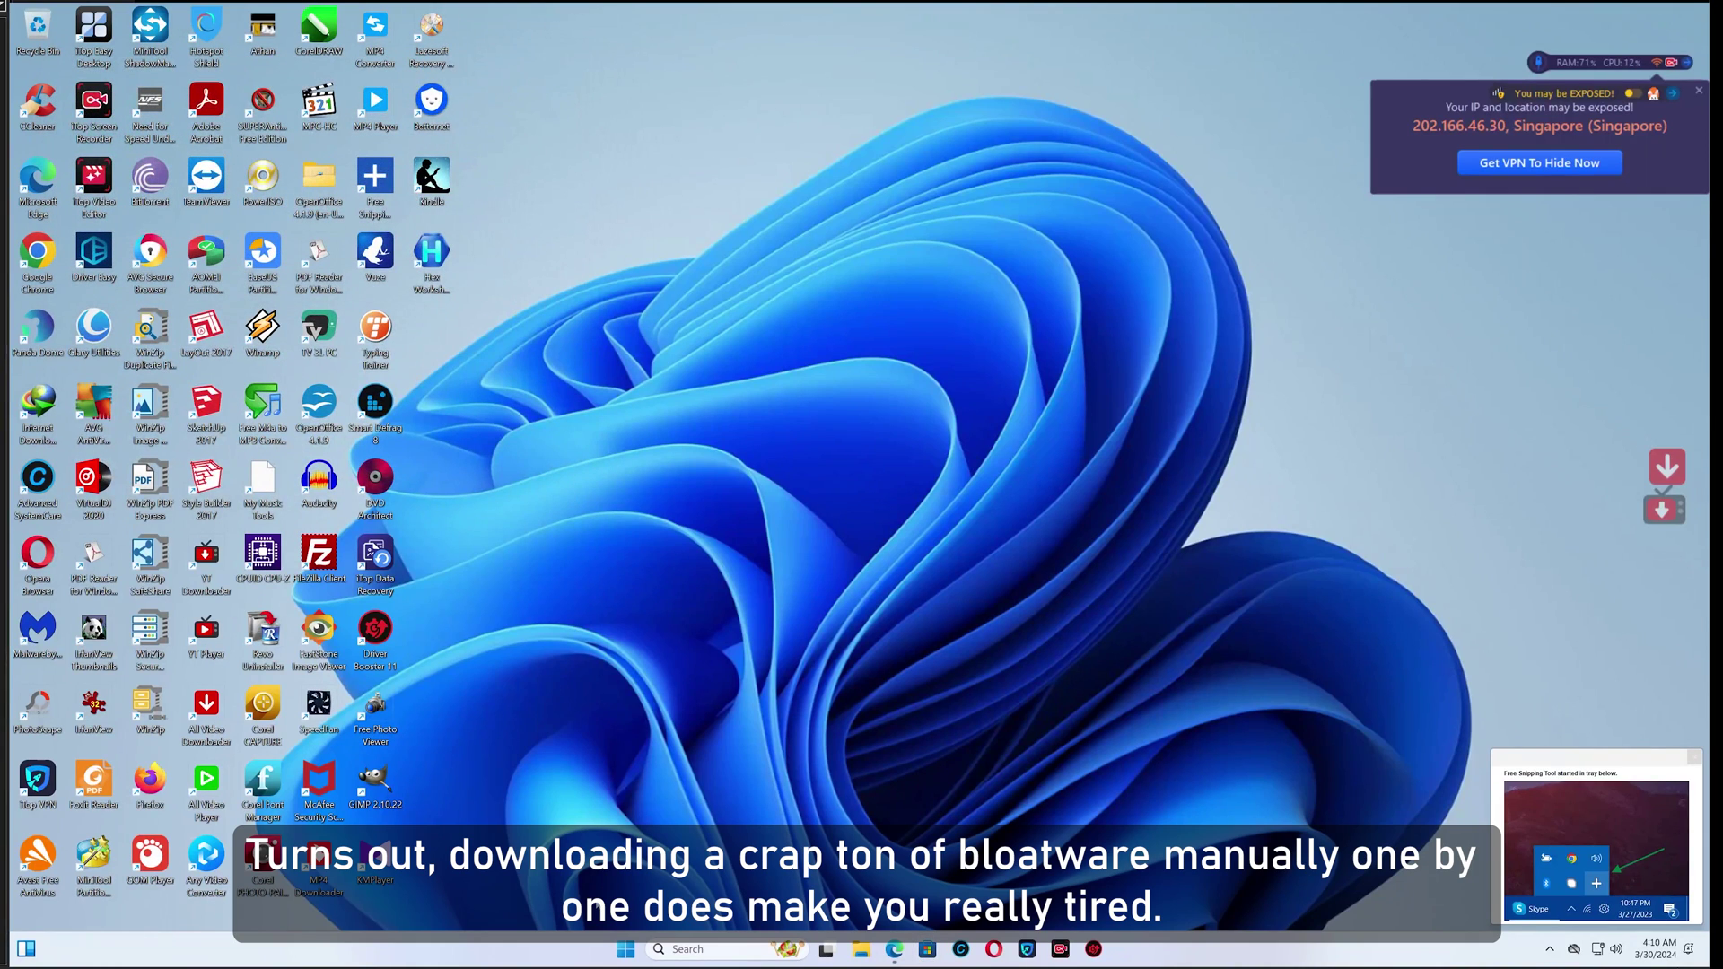
drag(568, 895, 654, 780)
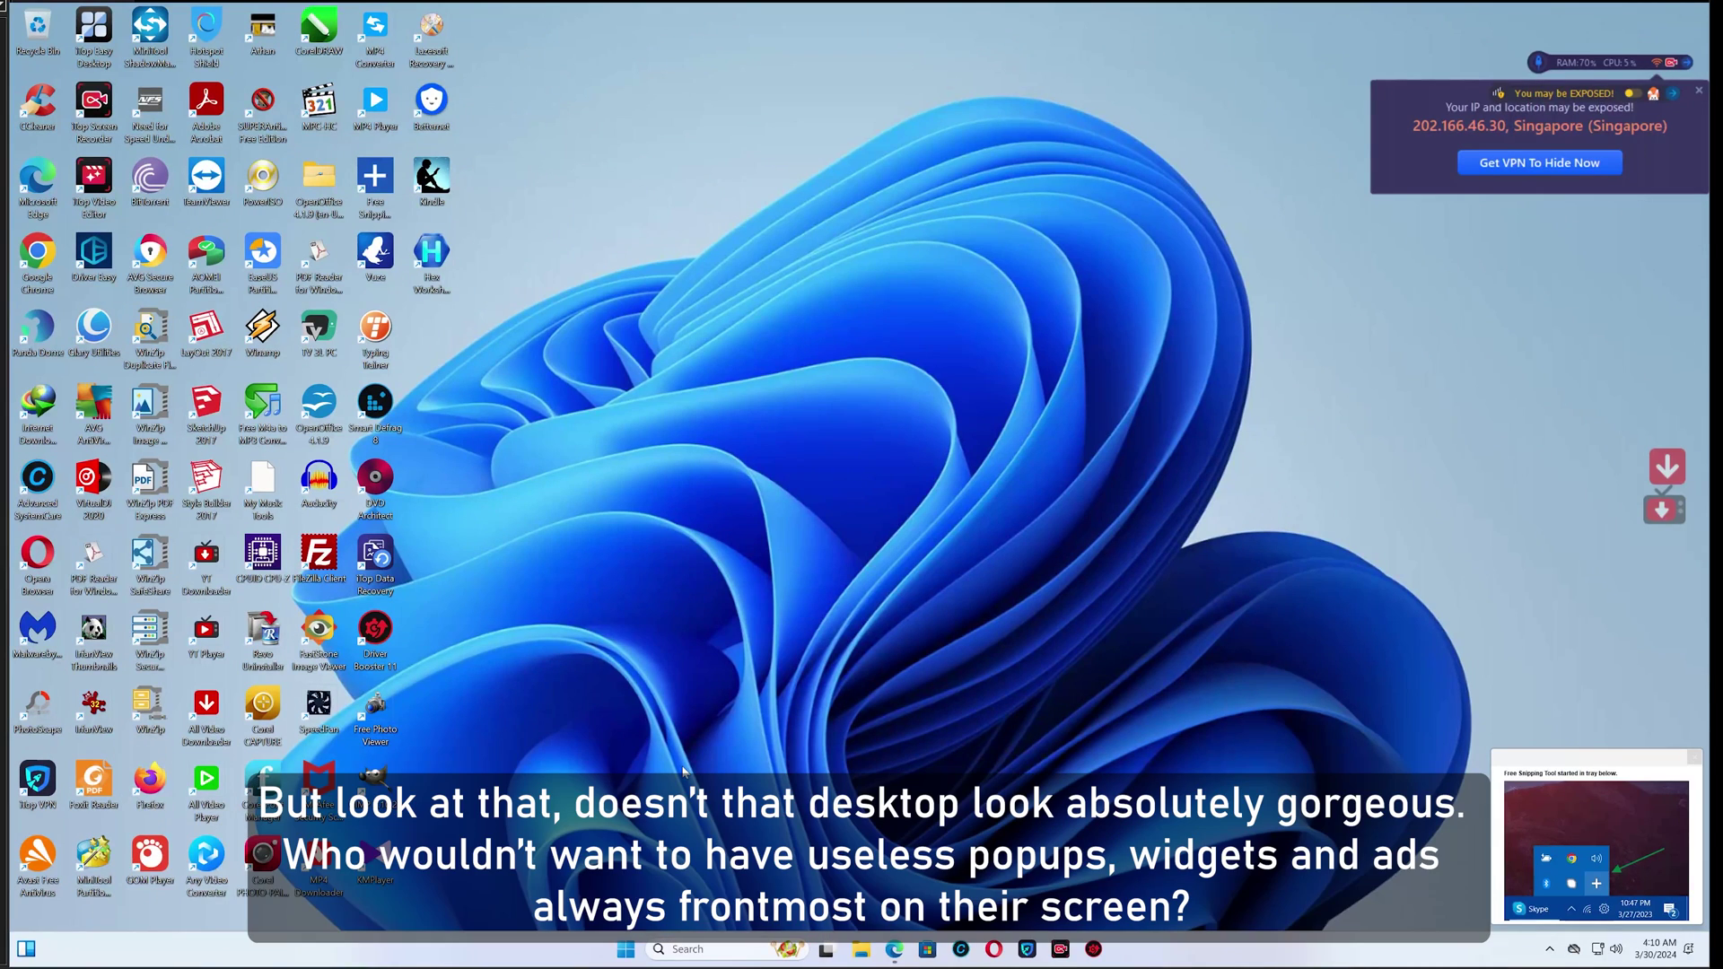
click(857, 953)
click(530, 621)
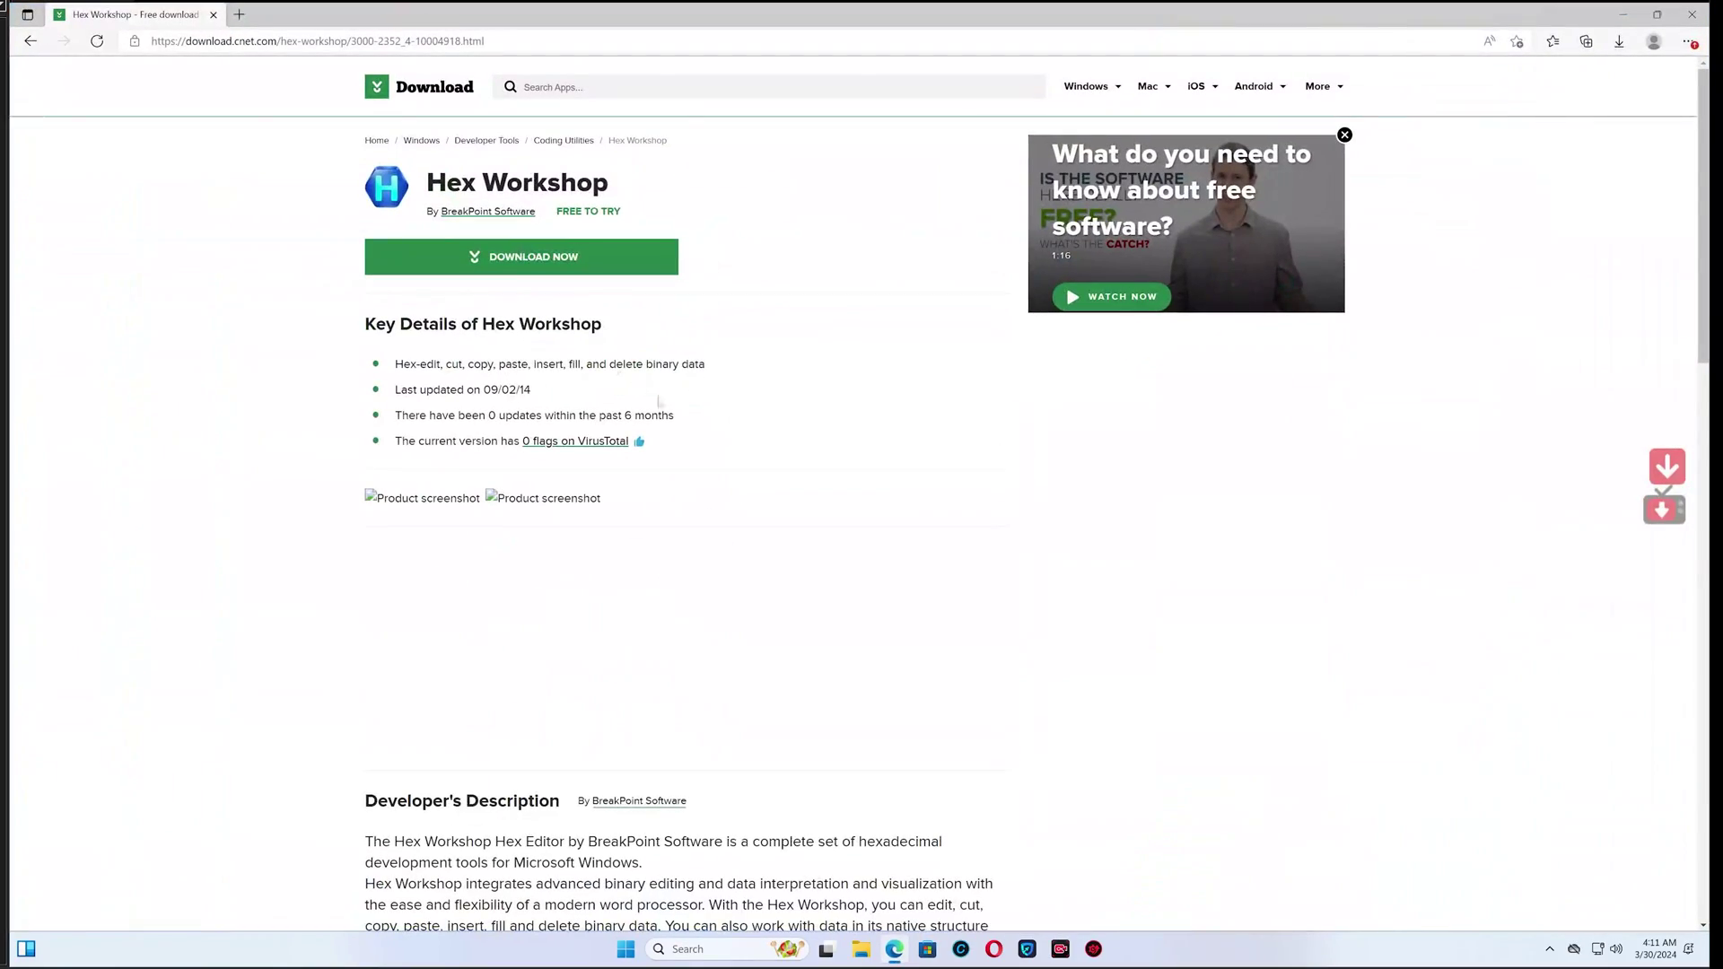
Load ninite.com in Microsoft Edge in place of the Hex Workshop download page.
click(262, 42)
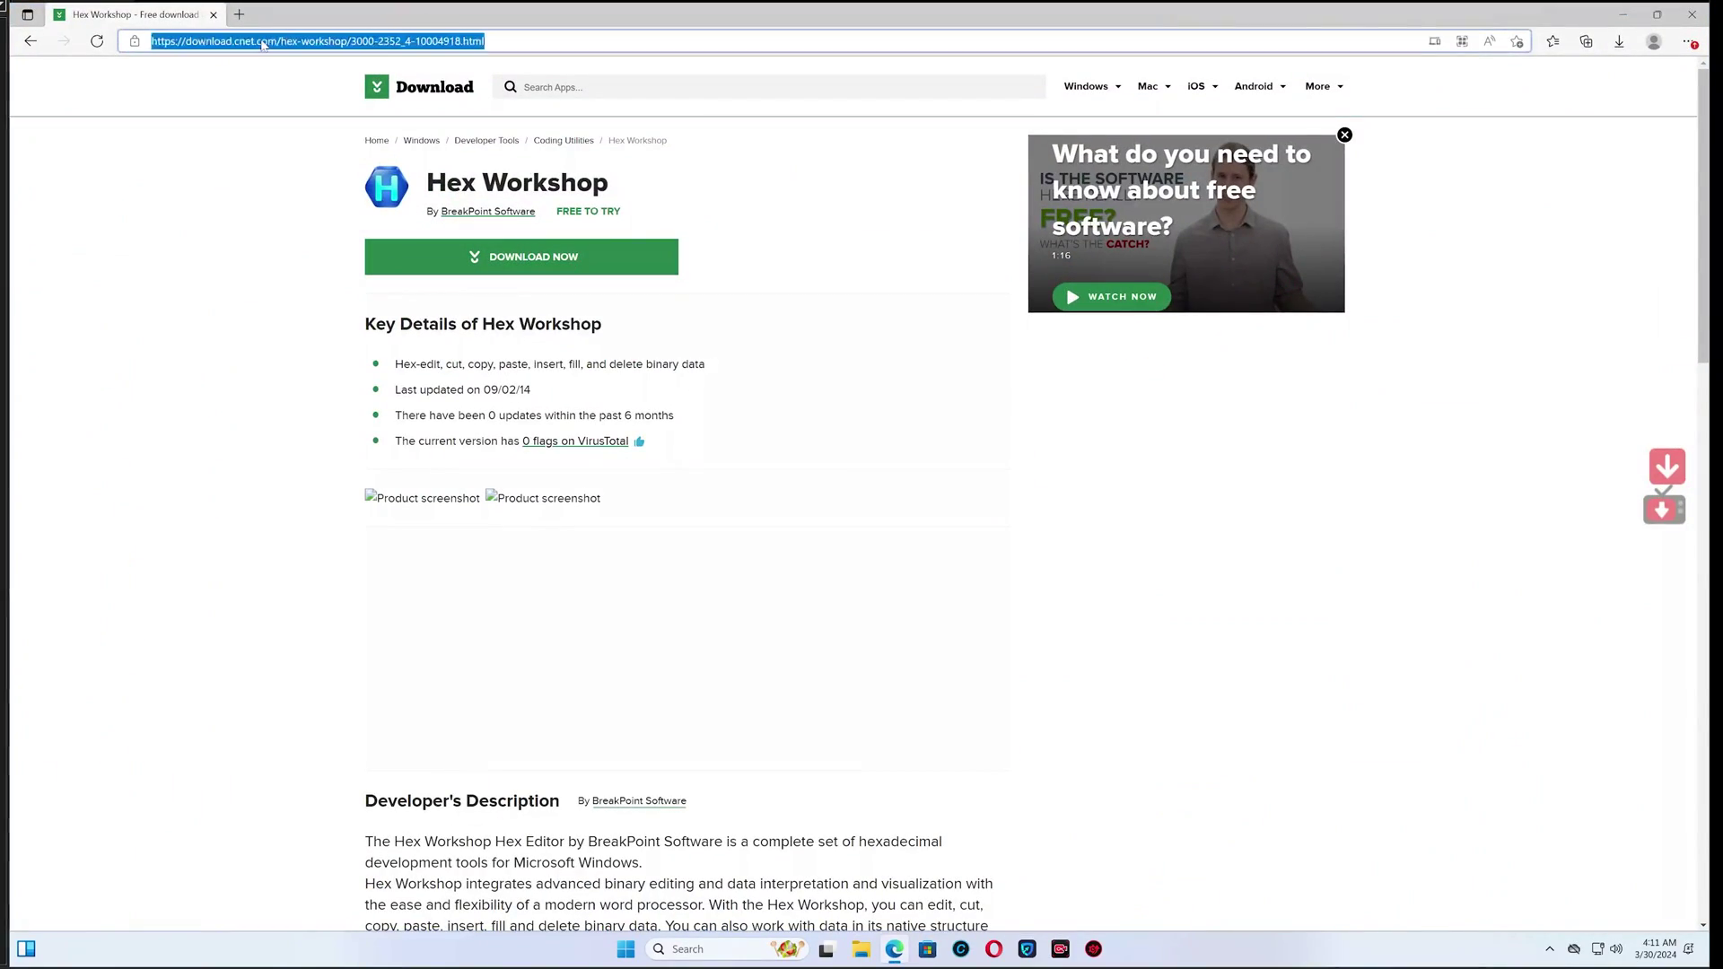
text(ninite.)
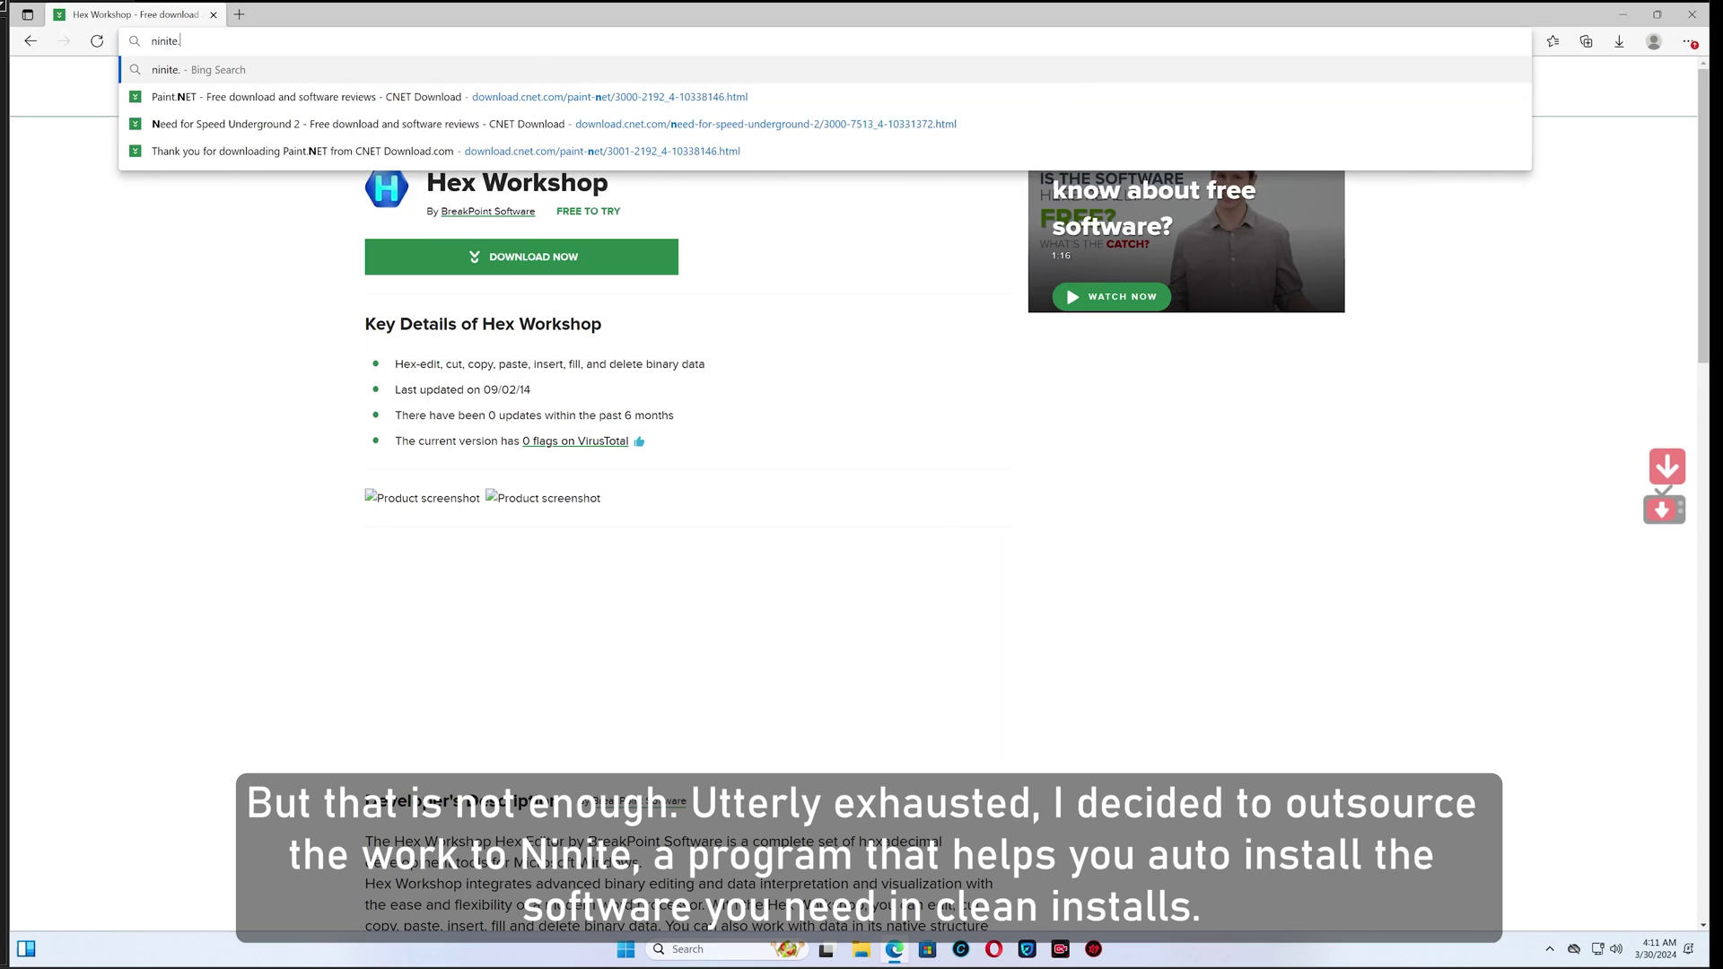
text(com)
key(Return)
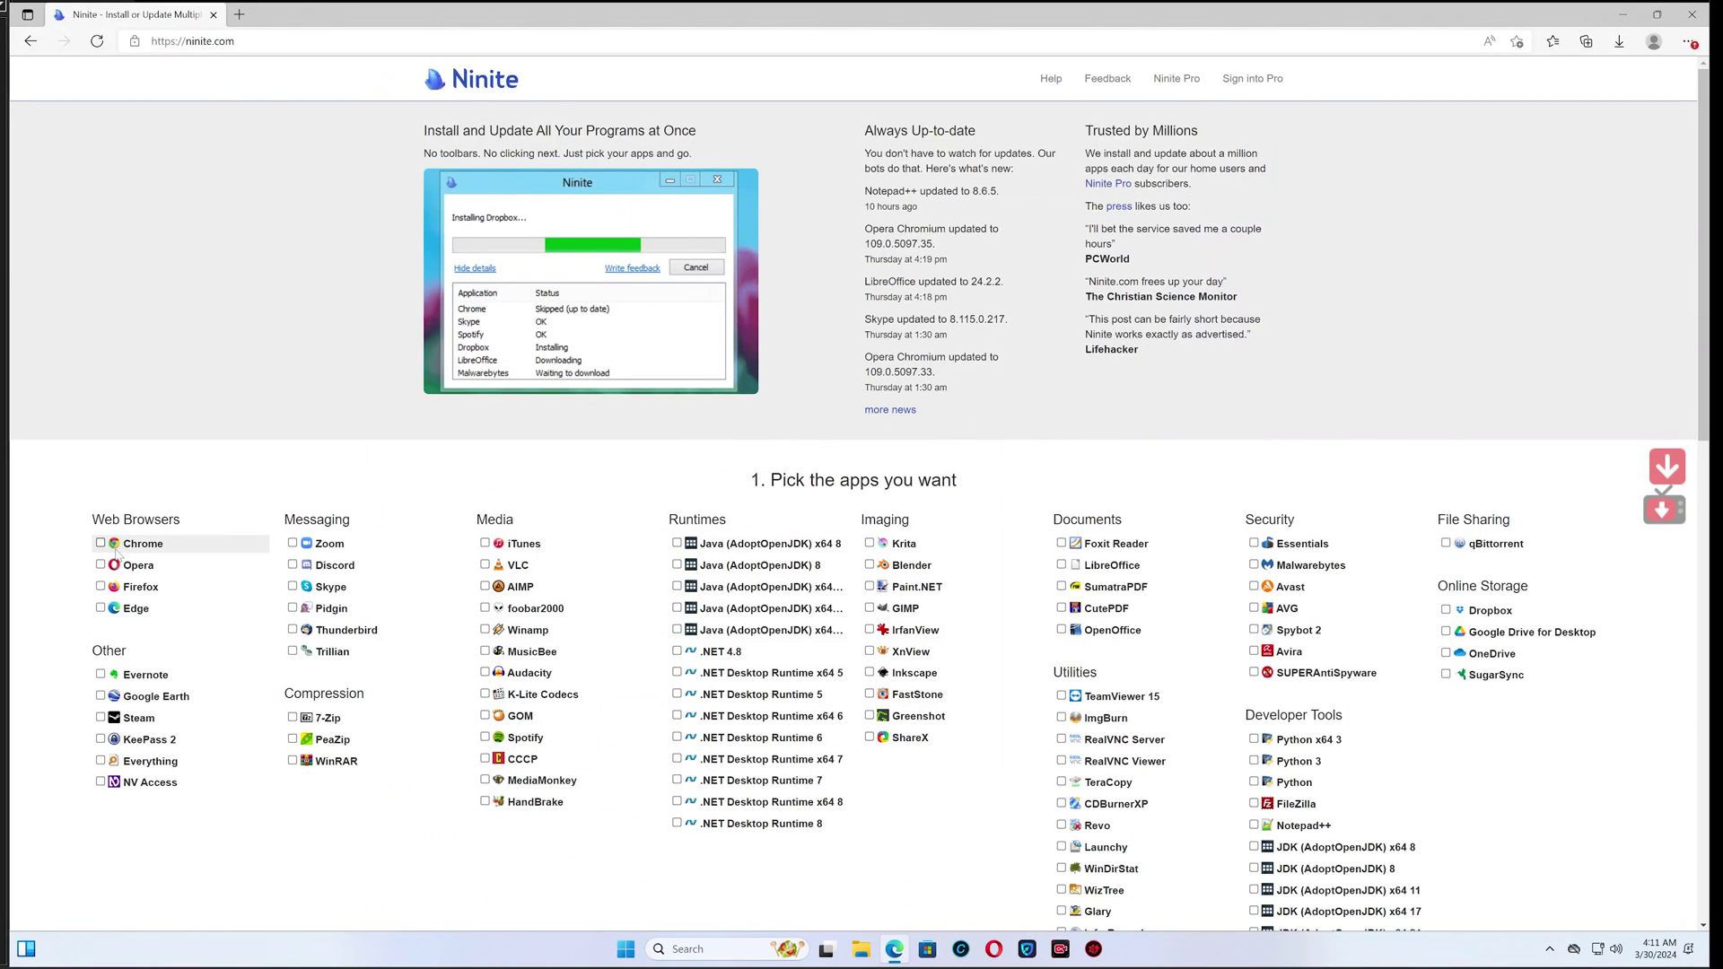
Select every app under Web Browsers and Other, from Chrome through NV Access.
click(115, 544)
click(119, 565)
click(125, 587)
click(133, 608)
click(142, 675)
click(148, 696)
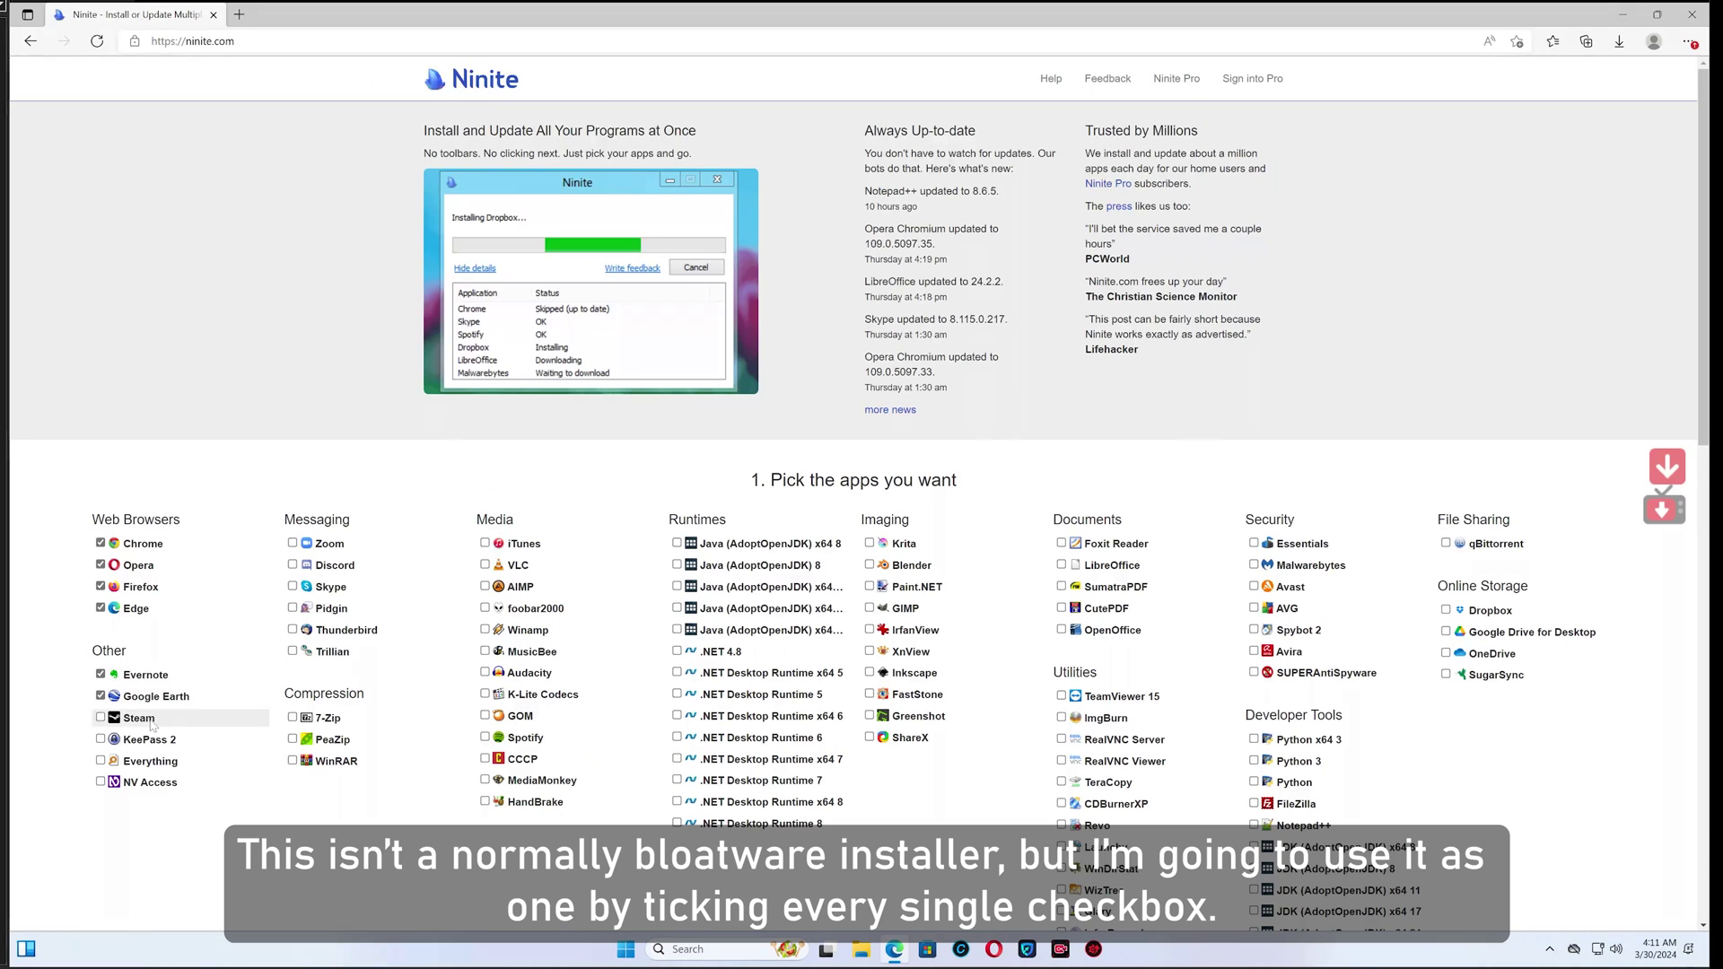
click(149, 718)
click(149, 739)
click(149, 761)
click(149, 782)
Select every app under Compression, Messaging, Media, Runtimes and Imaging.
click(300, 761)
click(300, 740)
click(300, 718)
click(299, 652)
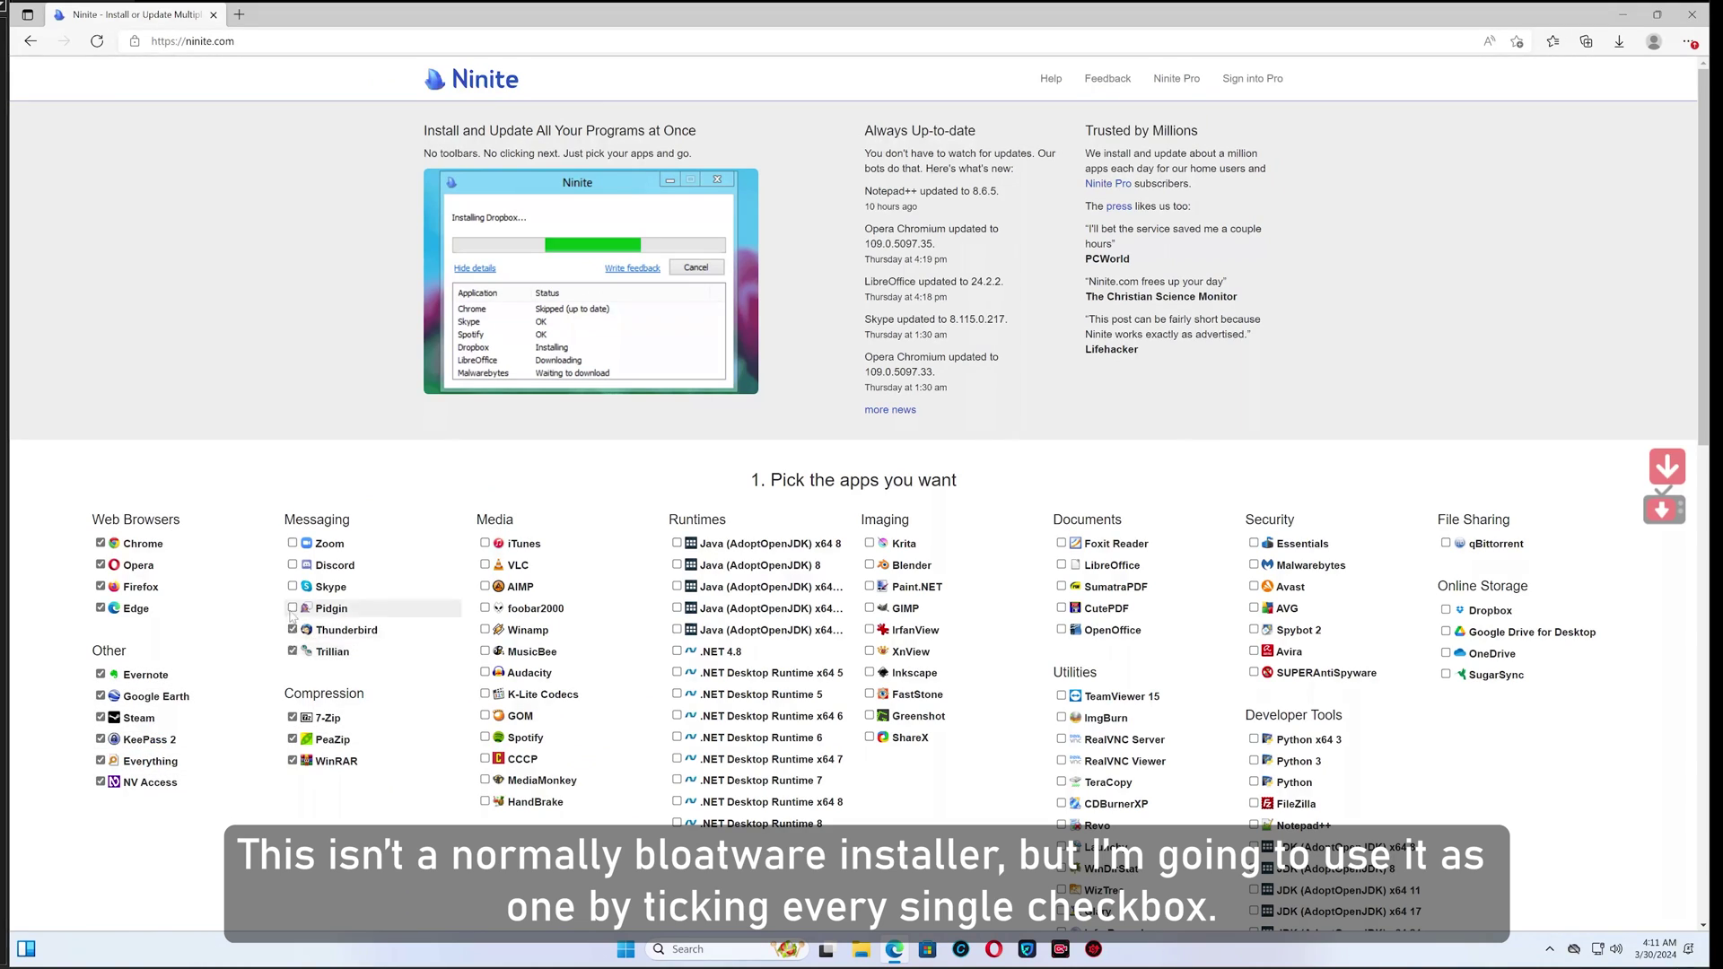
click(875, 544)
Select every app under Documents, Utilities, Security, Developer Tools, File Sharing and Online Storage.
click(1085, 544)
click(1088, 565)
click(1090, 587)
click(1091, 609)
click(1094, 630)
click(1097, 696)
scroll(1101, 709, down, 4)
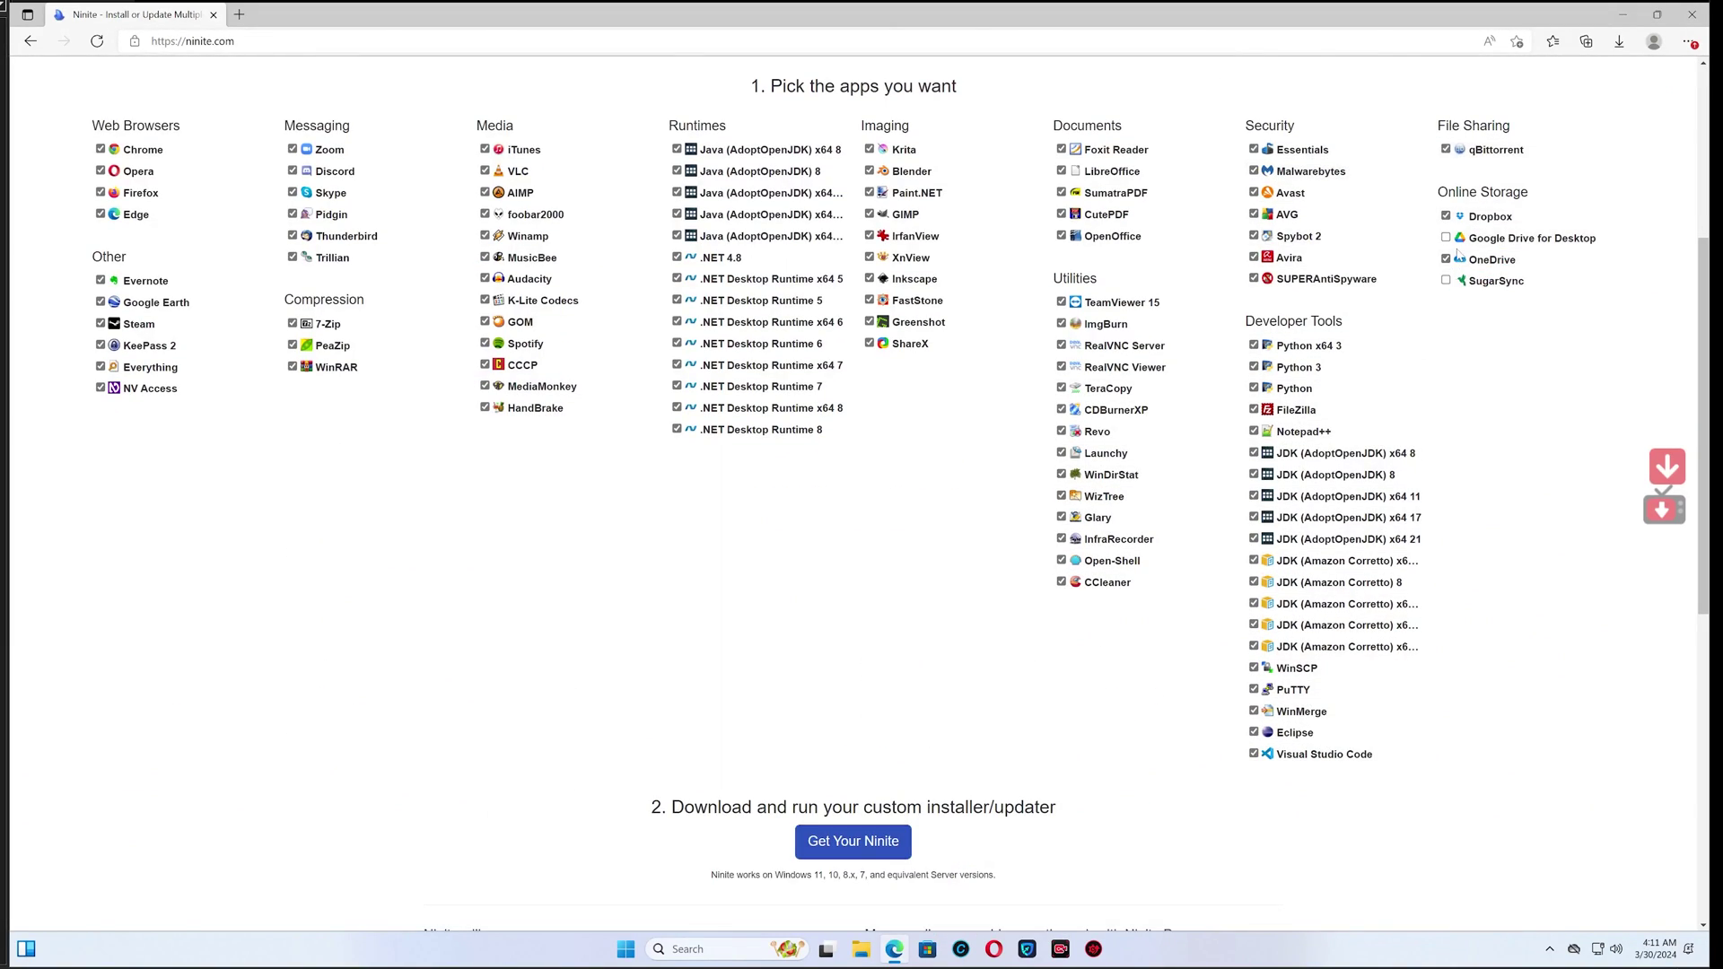
click(1446, 238)
click(1446, 281)
Download the custom Ninite installer, run it, and show its detailed installation list.
click(899, 841)
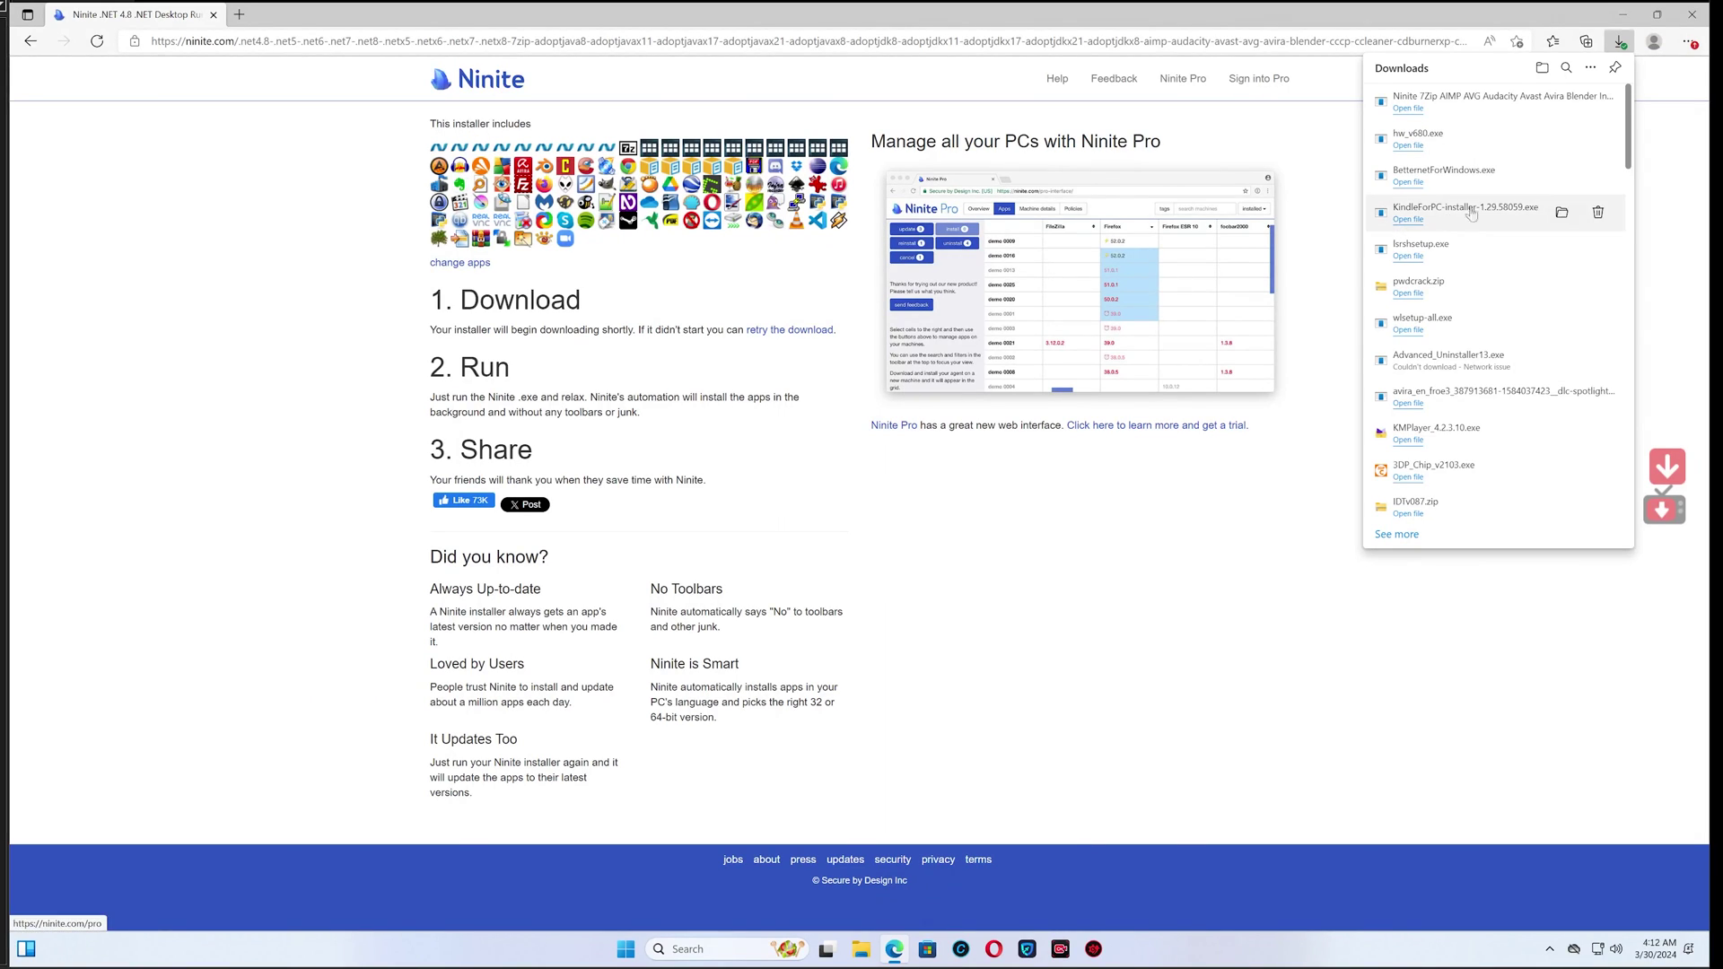
click(1409, 106)
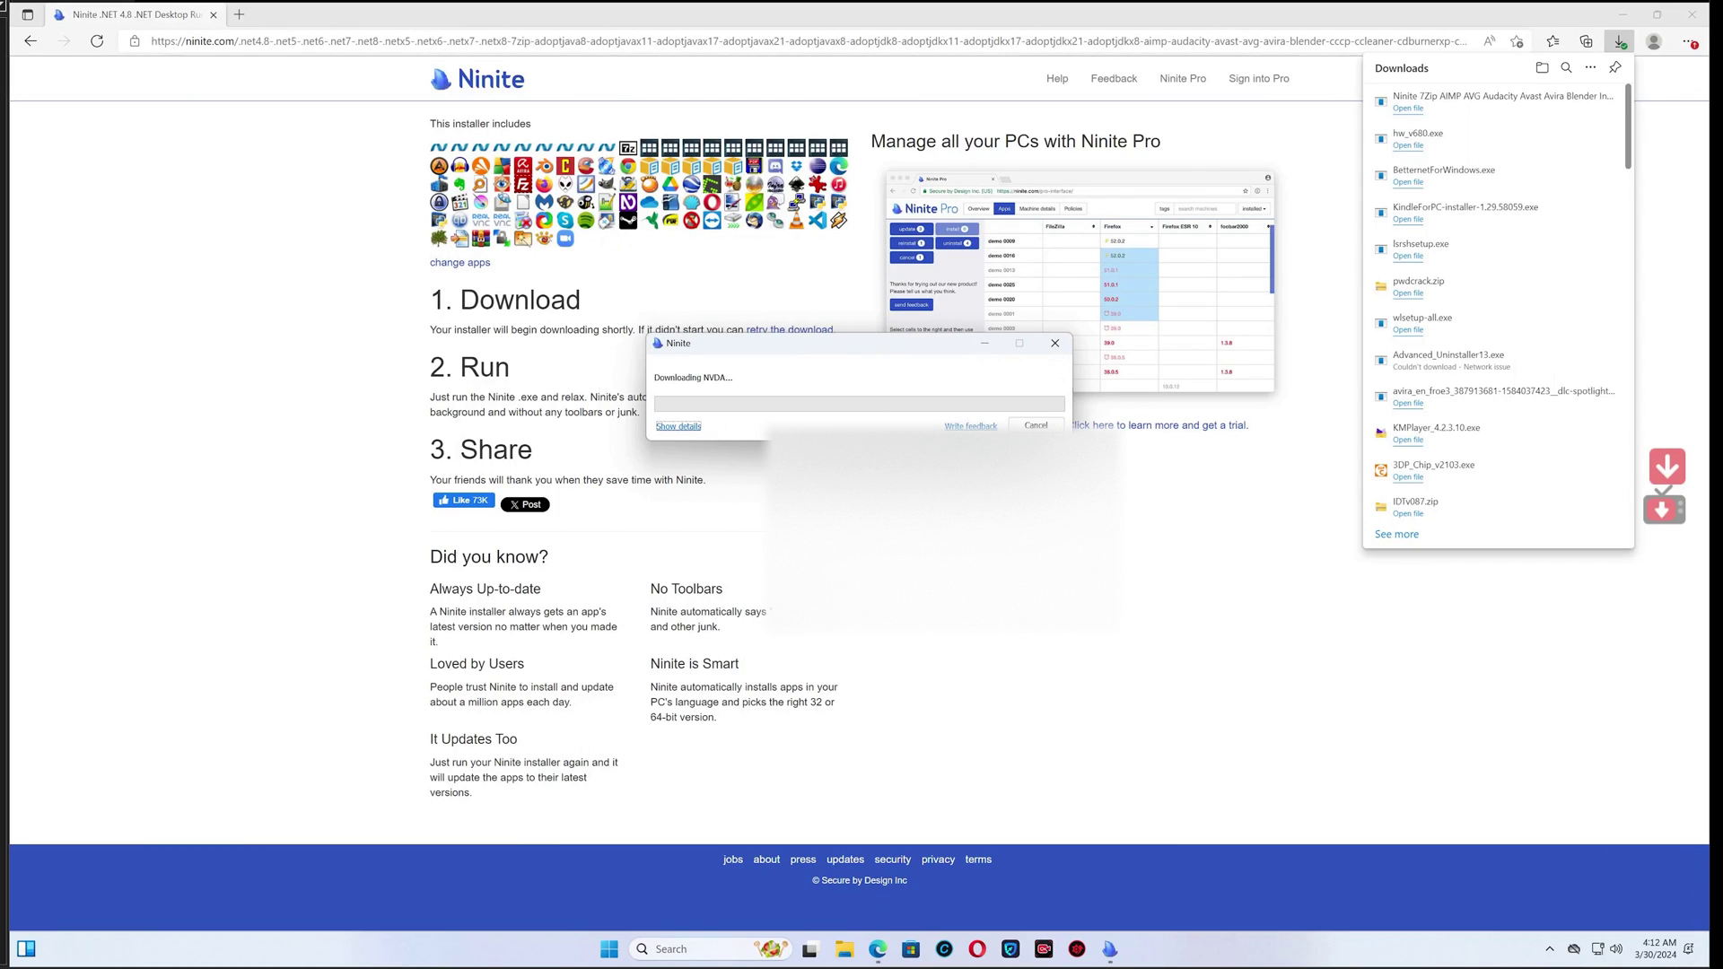
click(687, 429)
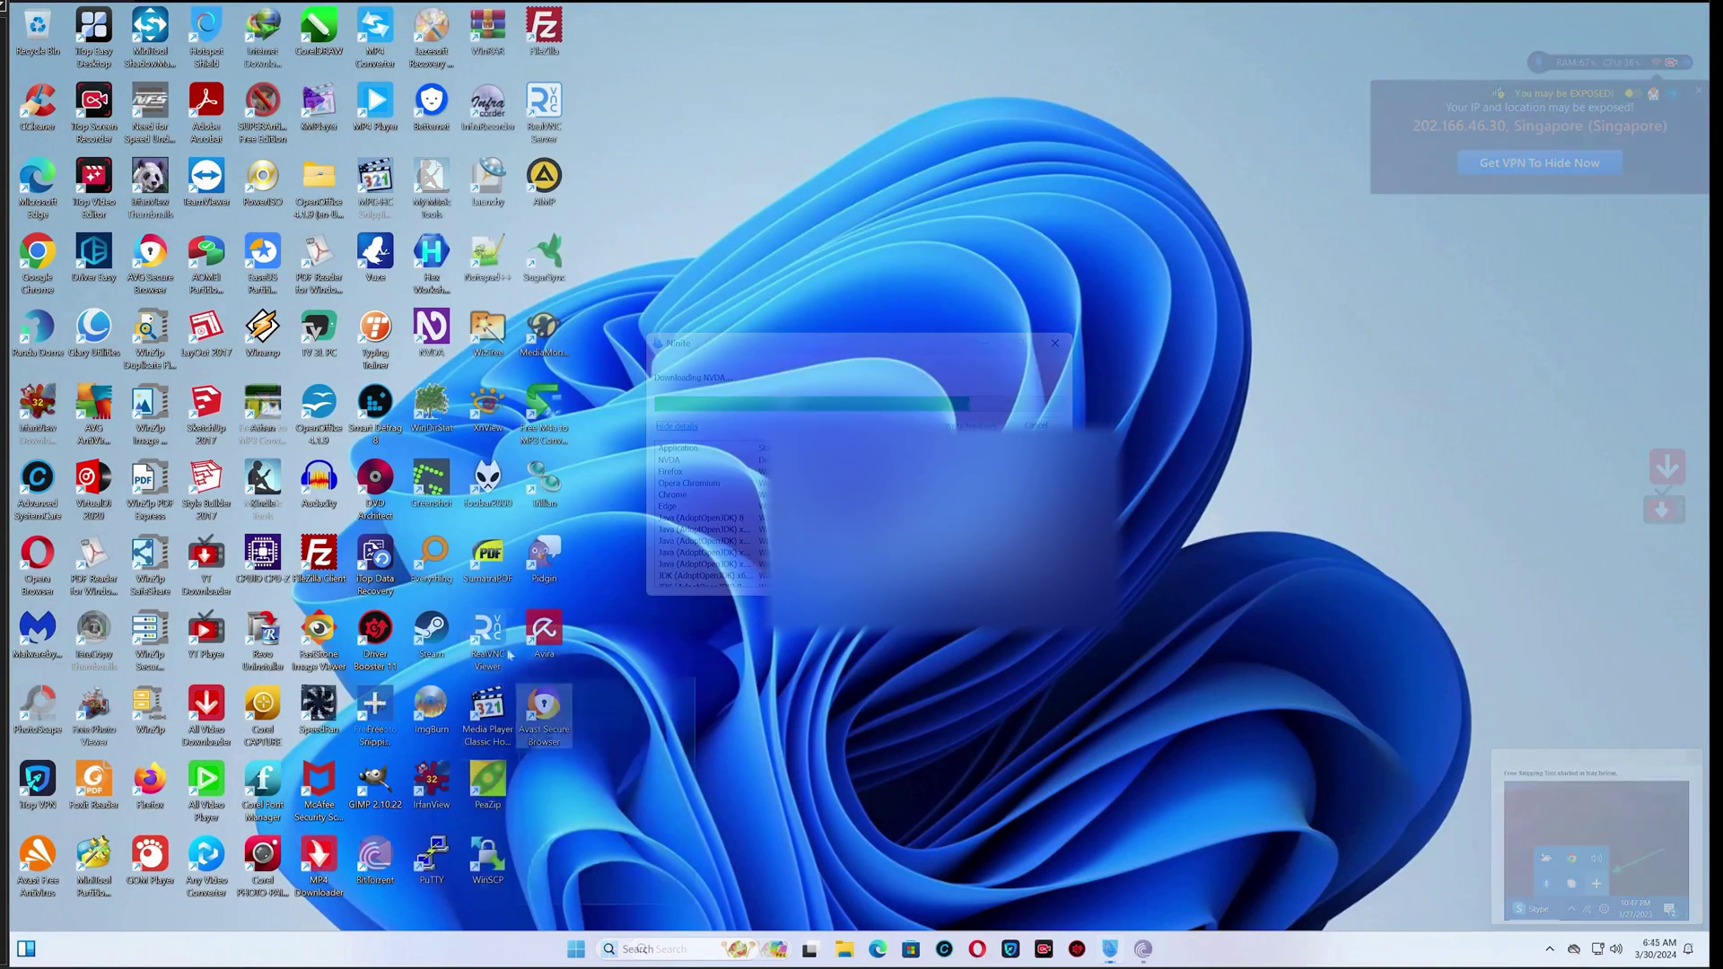
drag(696, 905, 673, 447)
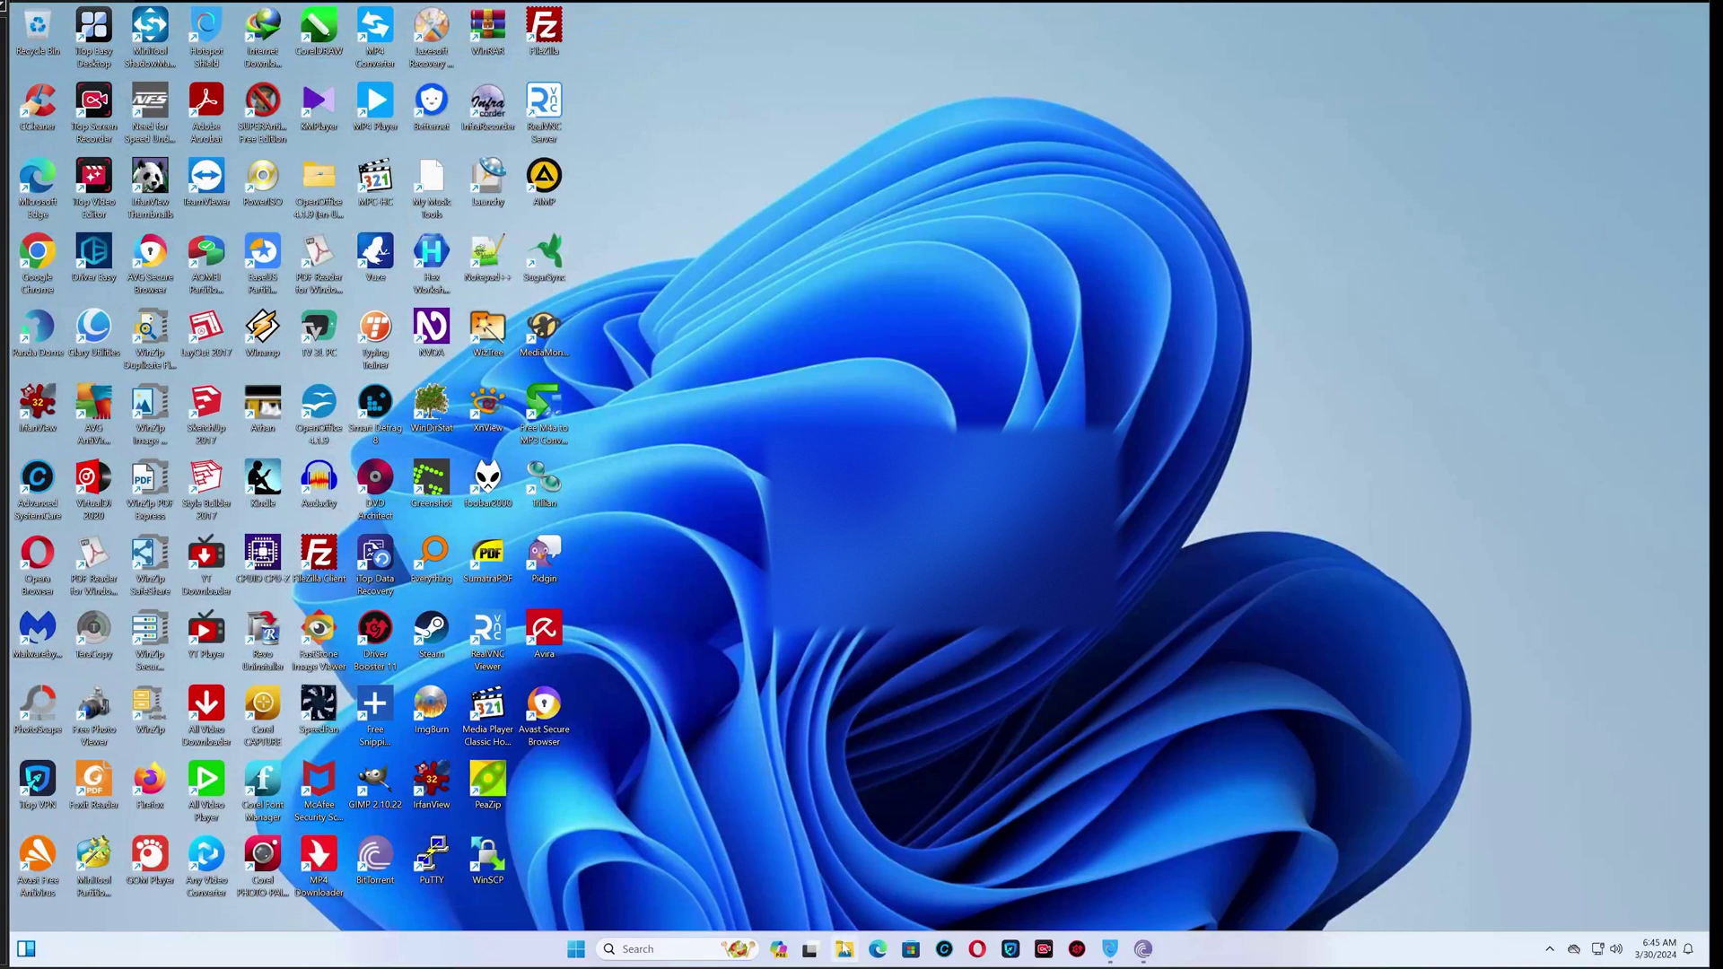
Check the used and free space in the properties of Local Disk (C:), and close File Explorer.
click(845, 949)
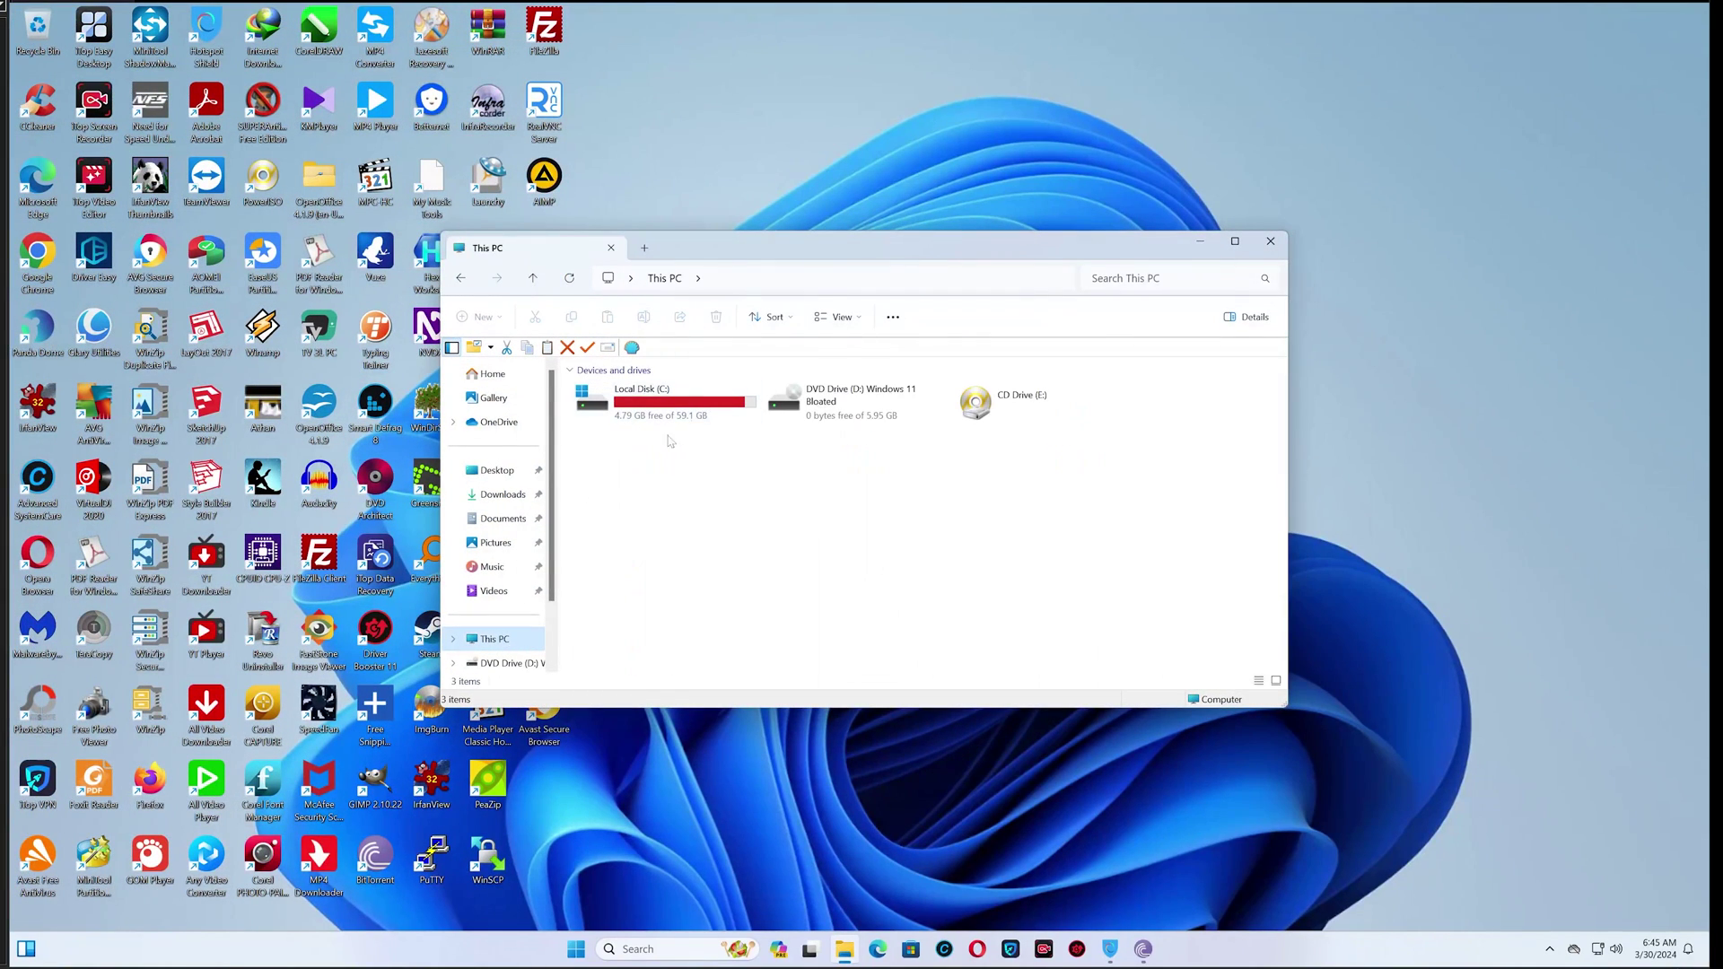
right_click(650, 423)
click(689, 638)
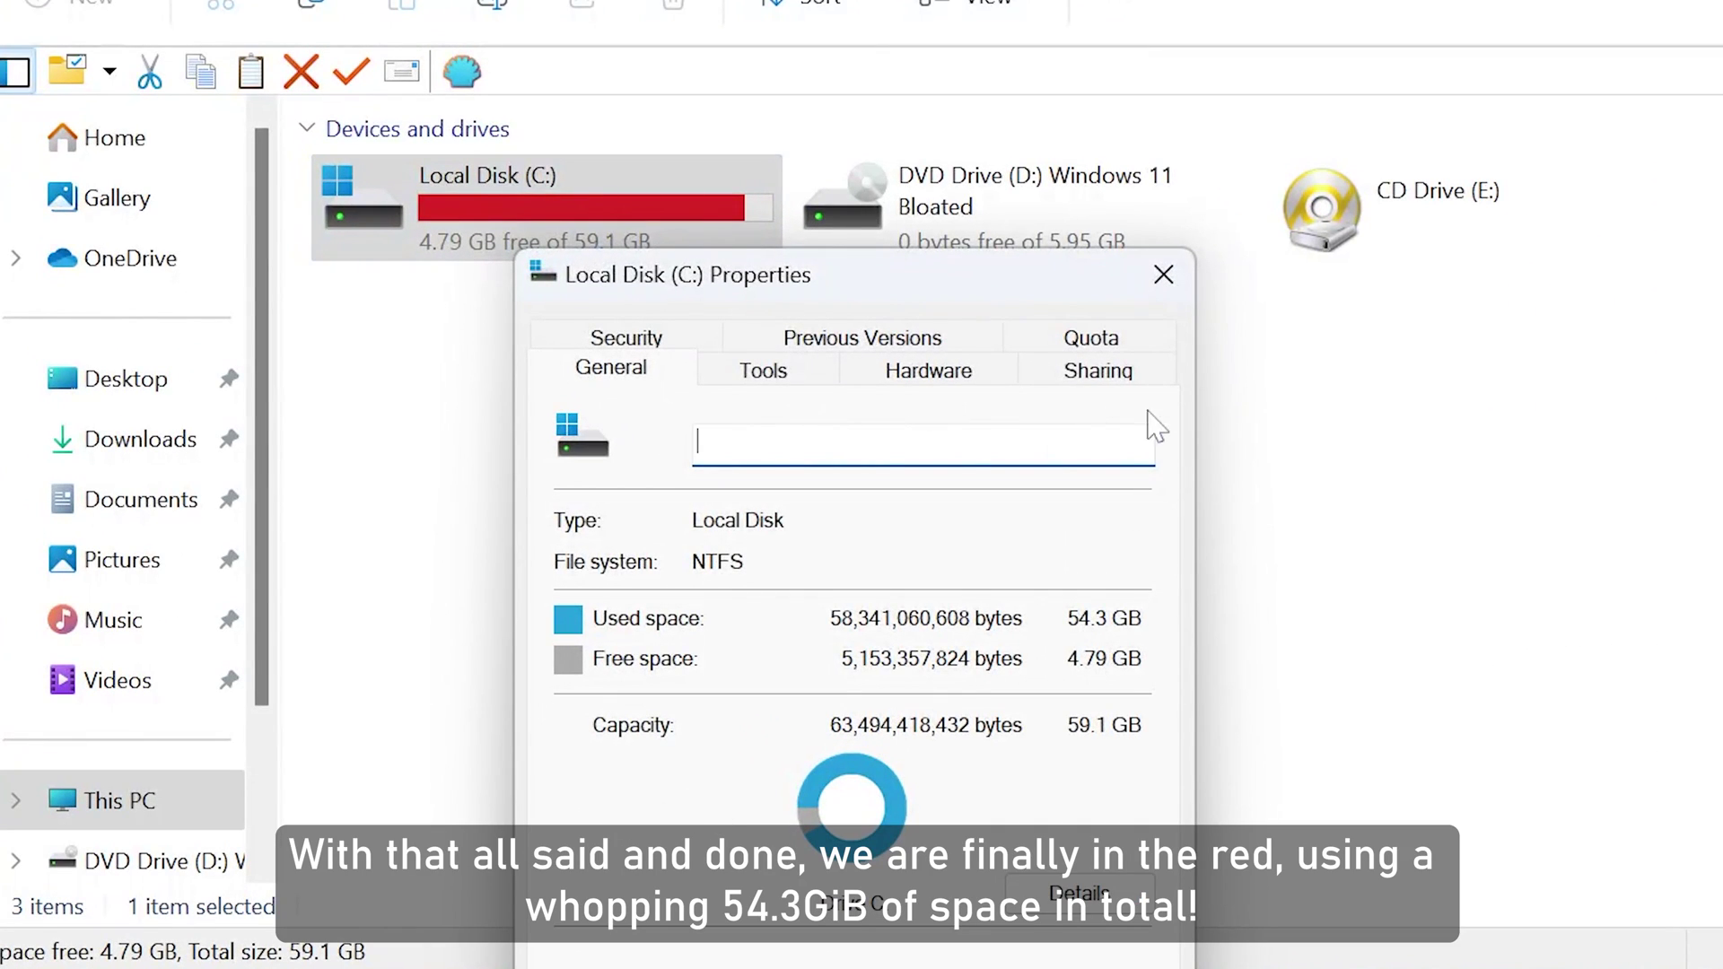
click(1165, 275)
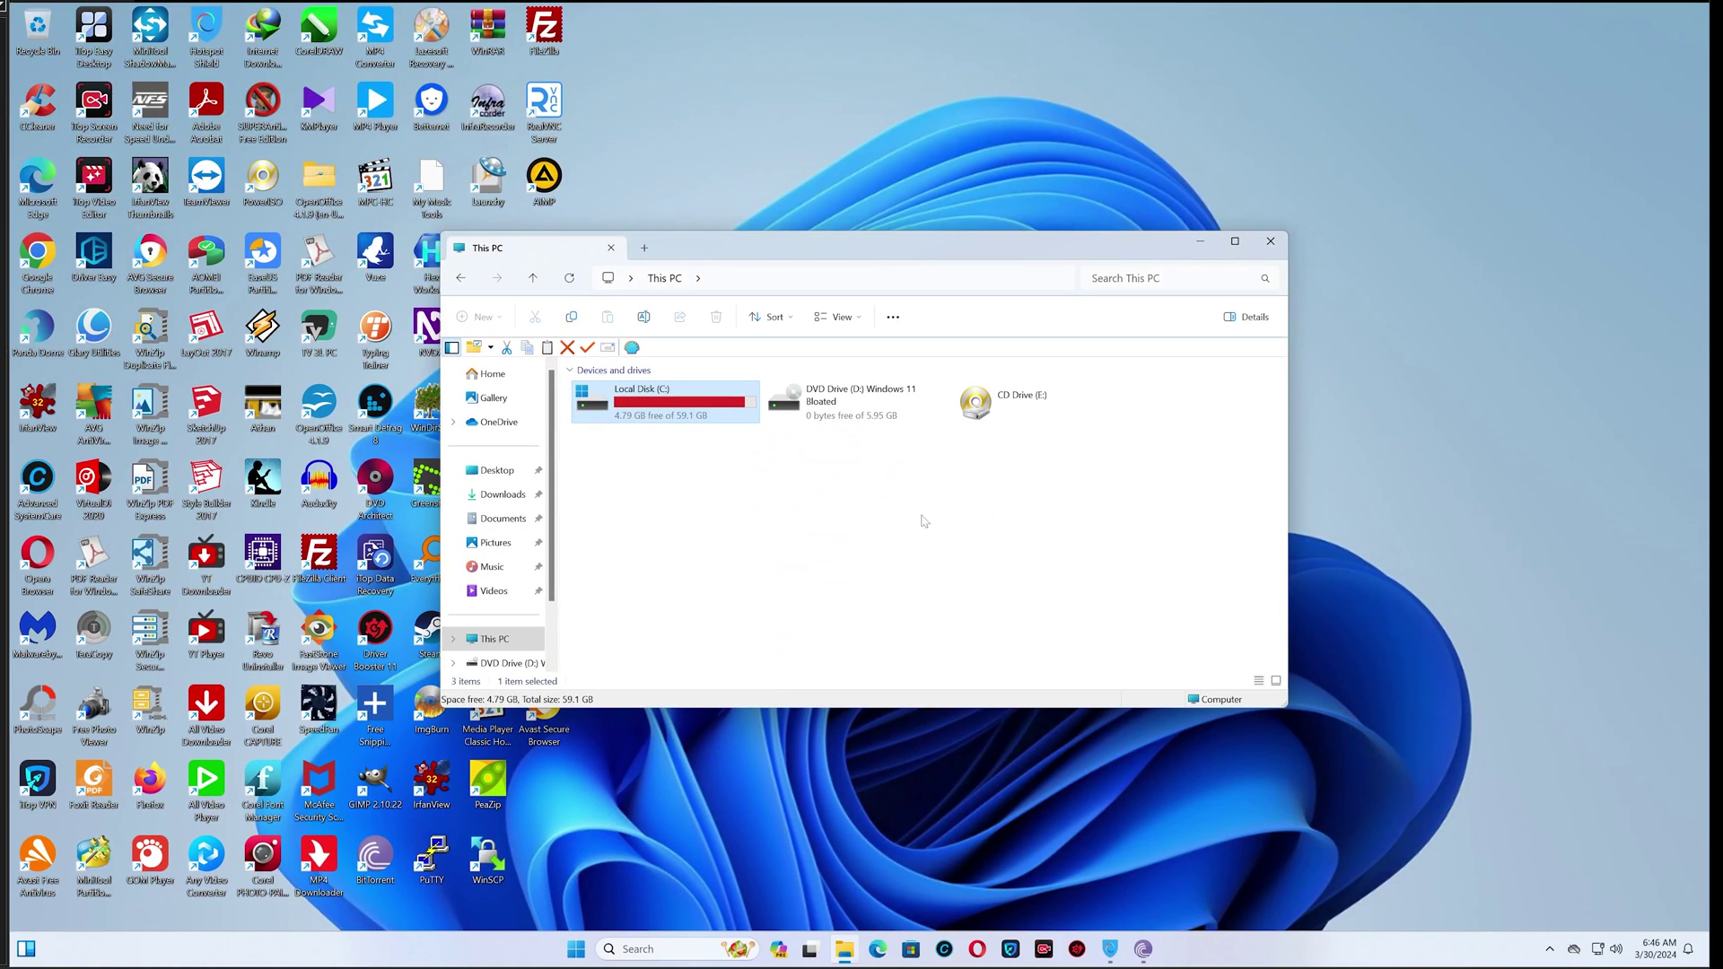
click(1271, 242)
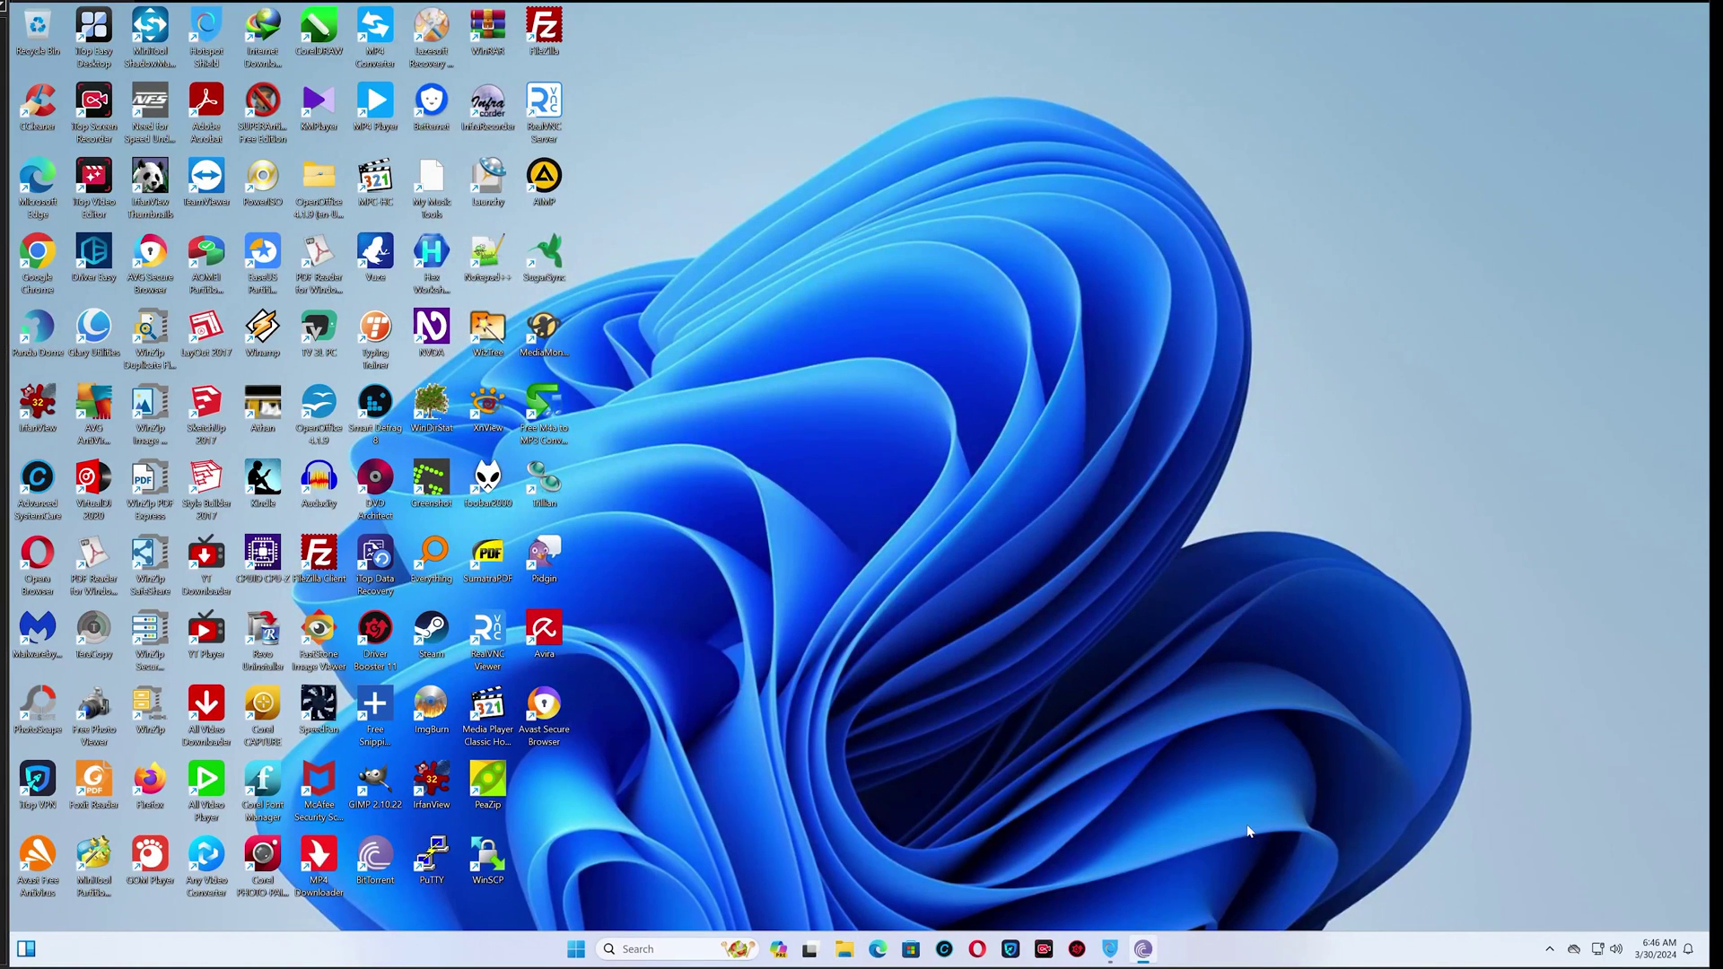
Shut down the virtual machine and expand its virtual hard disk to a maximum size of 150 GB.
click(573, 954)
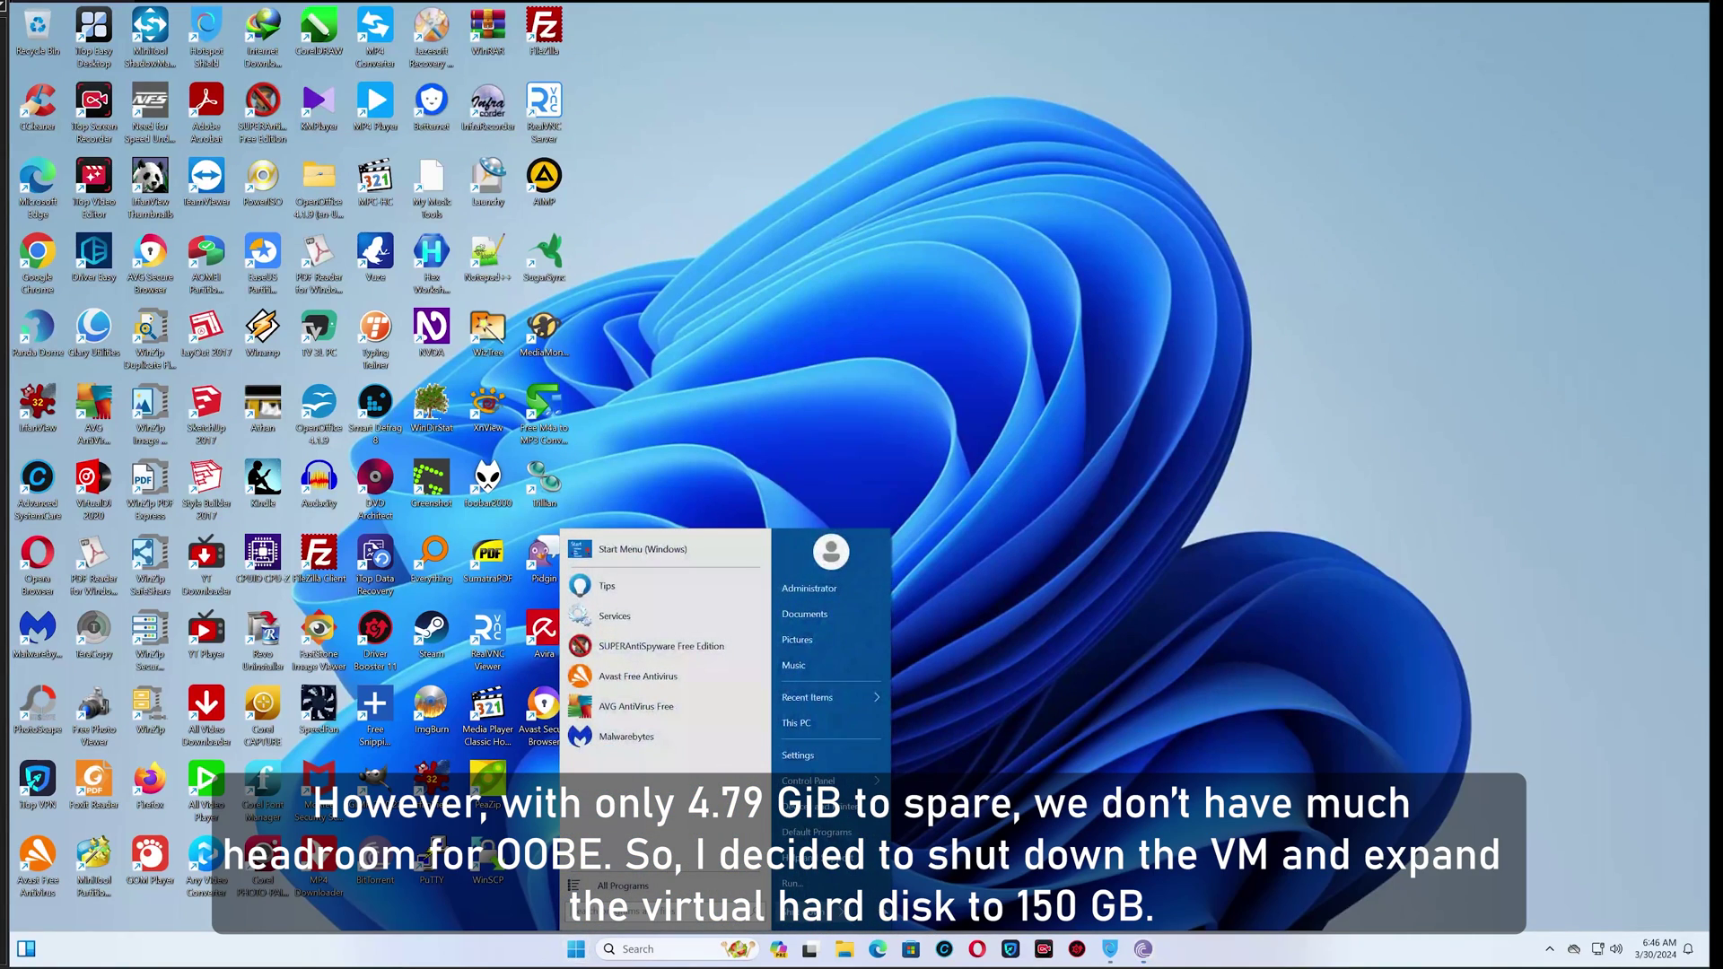
click(806, 917)
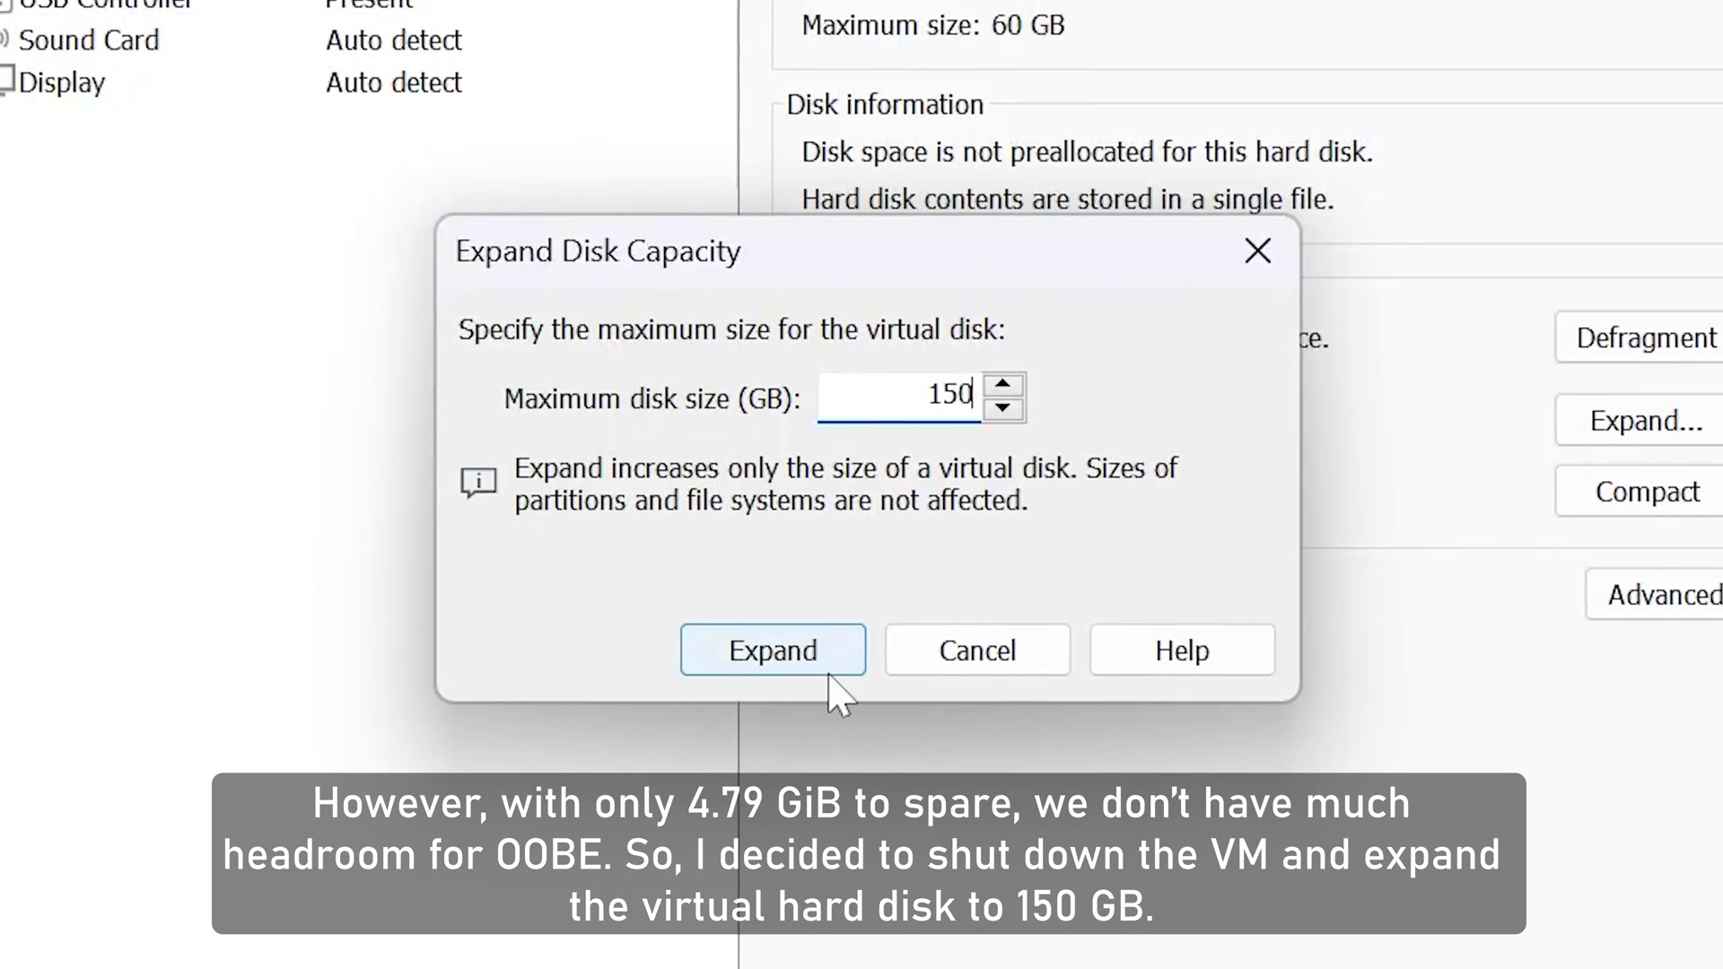
click(828, 675)
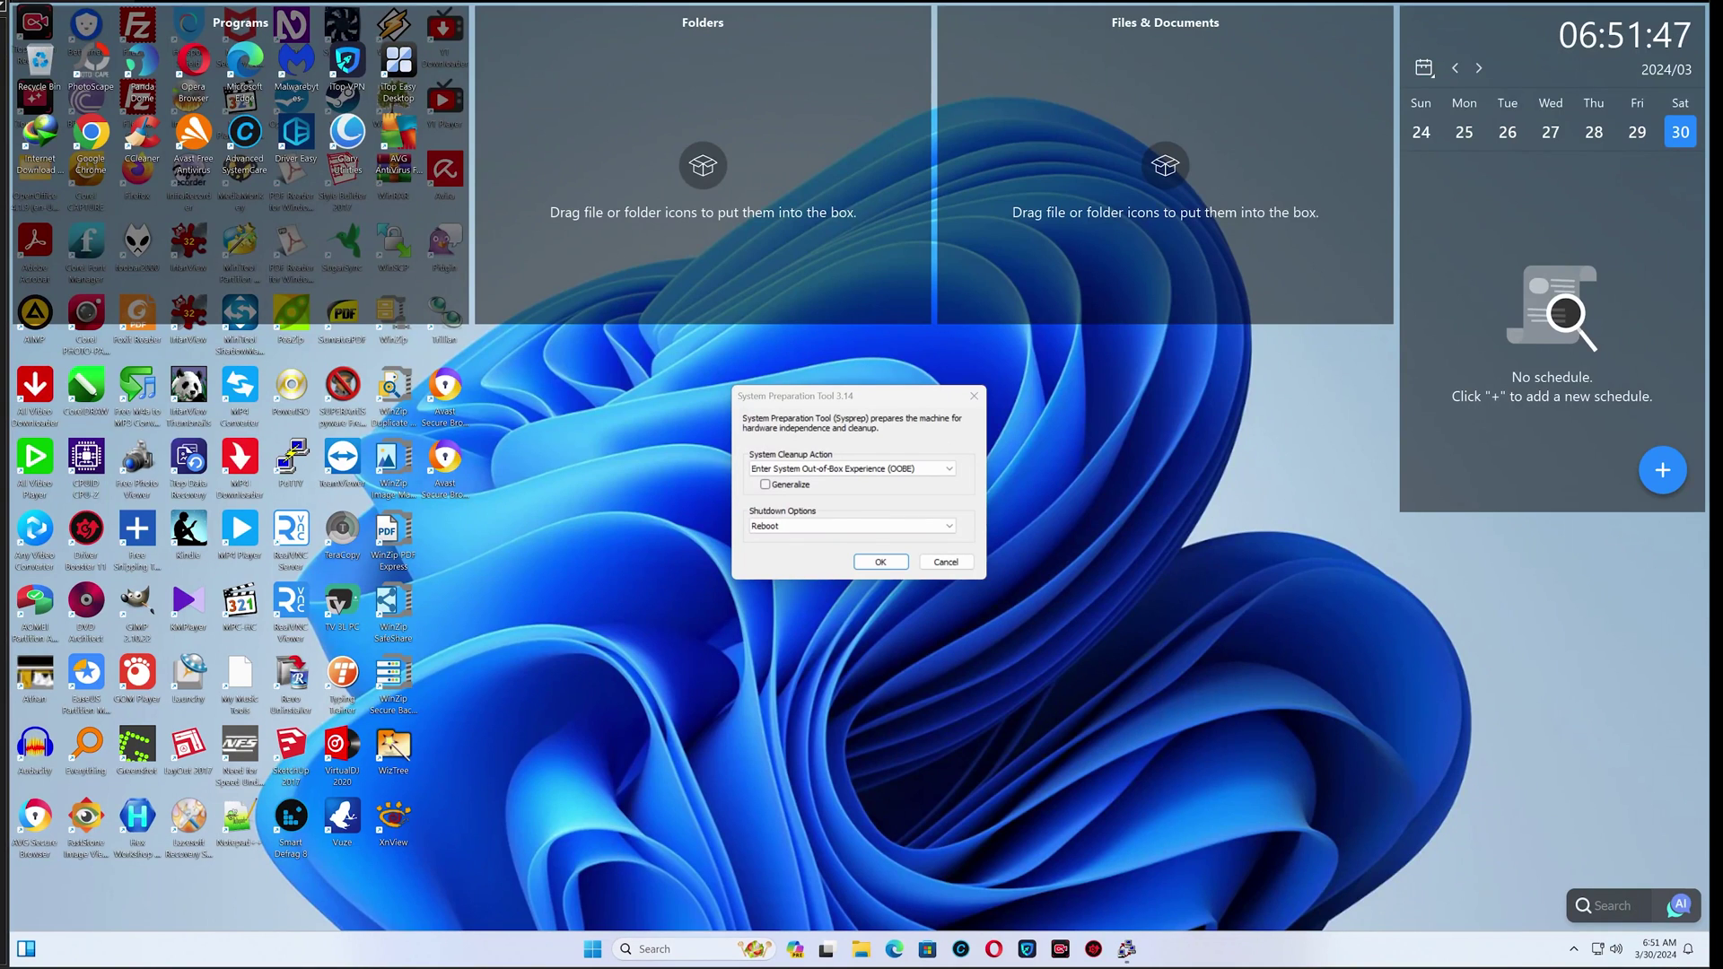
Open Disk Management, dismiss the Hotspot Shield popup, and check whether C: can be extended into the unallocated space.
click(639, 949)
text(diskmgmt)
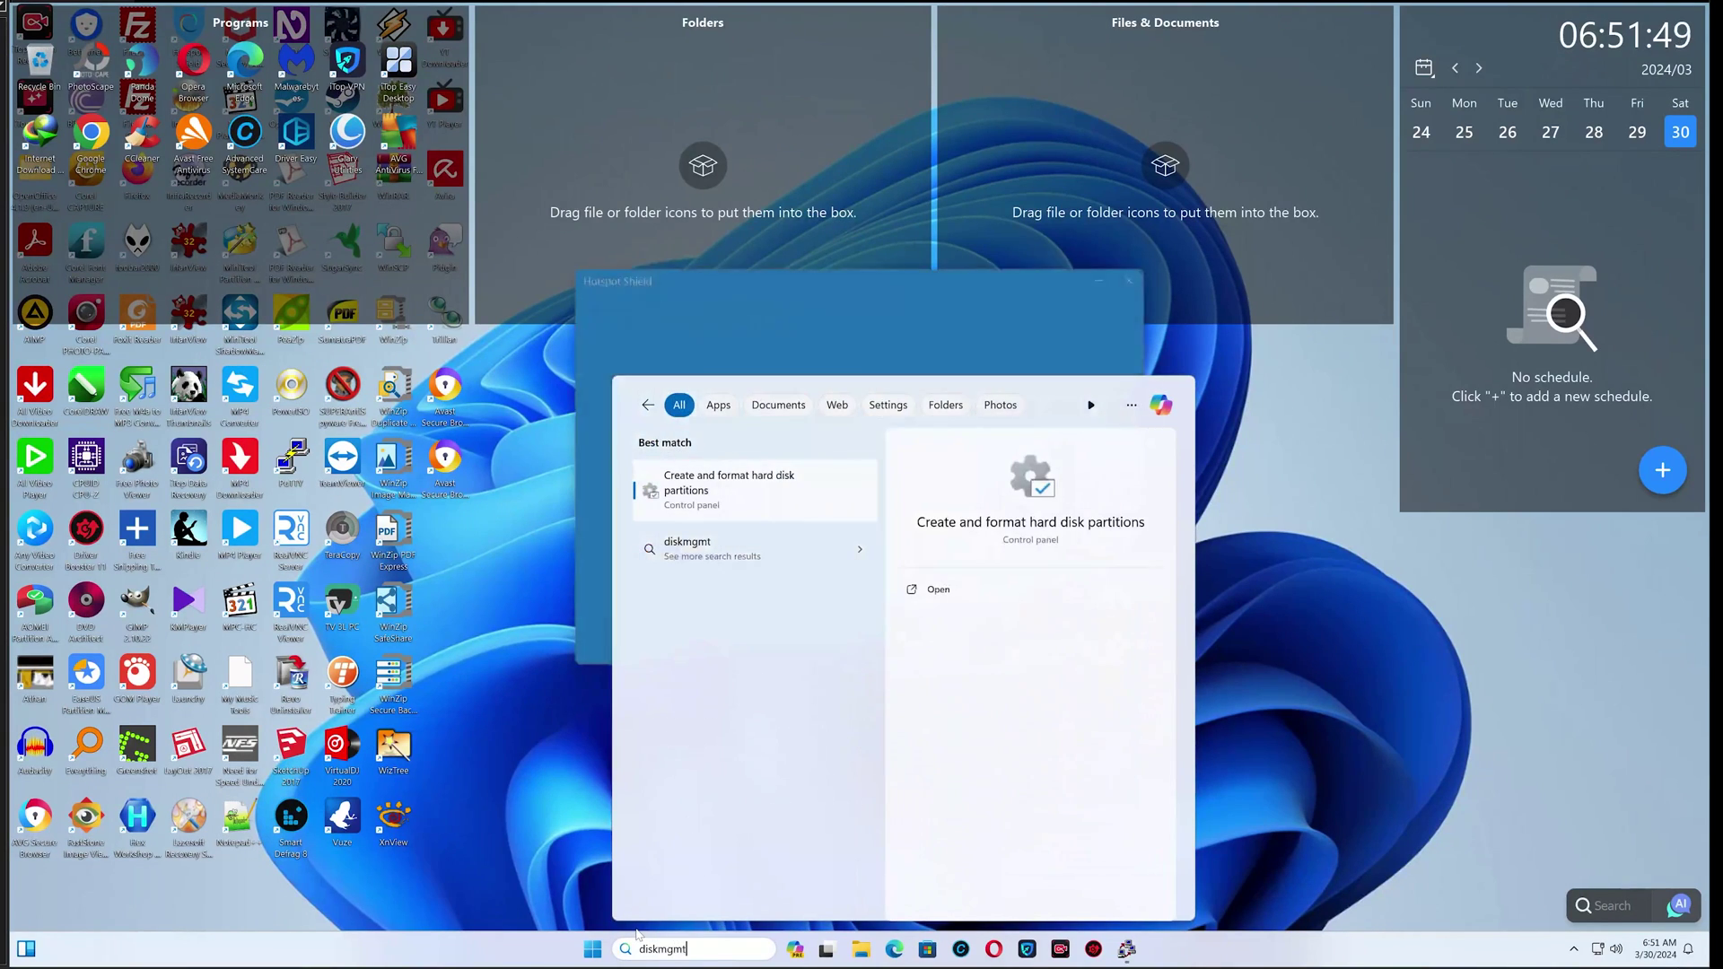
key(Return)
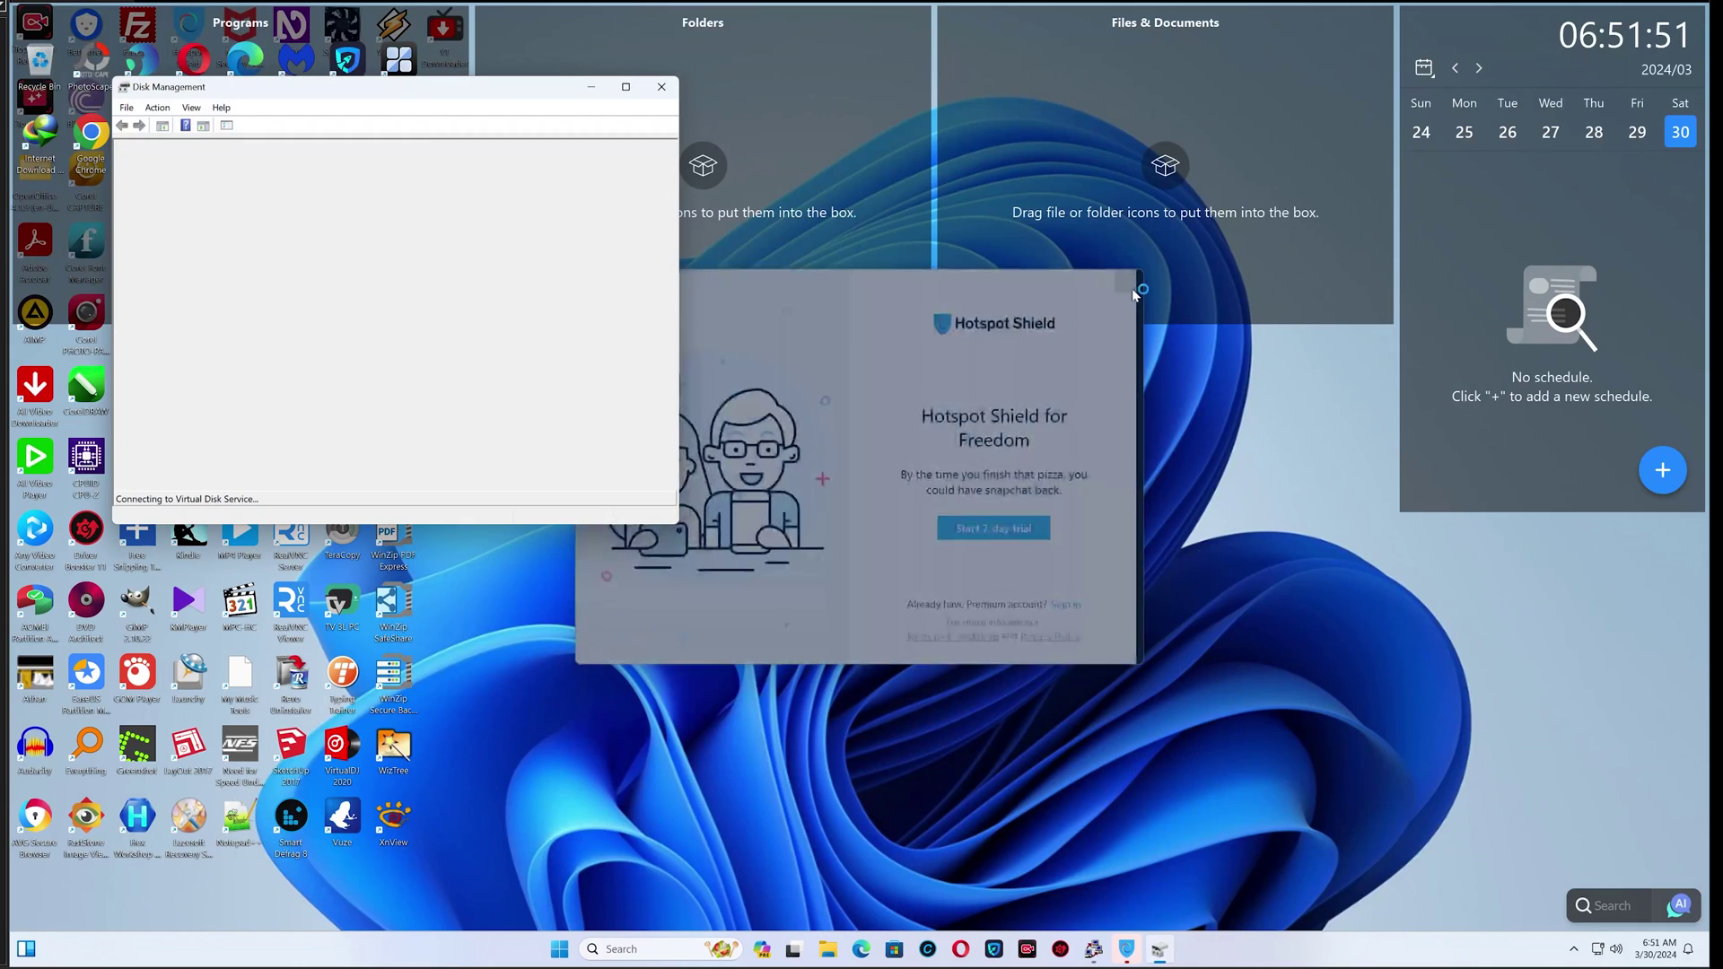
click(1131, 289)
right_click(538, 383)
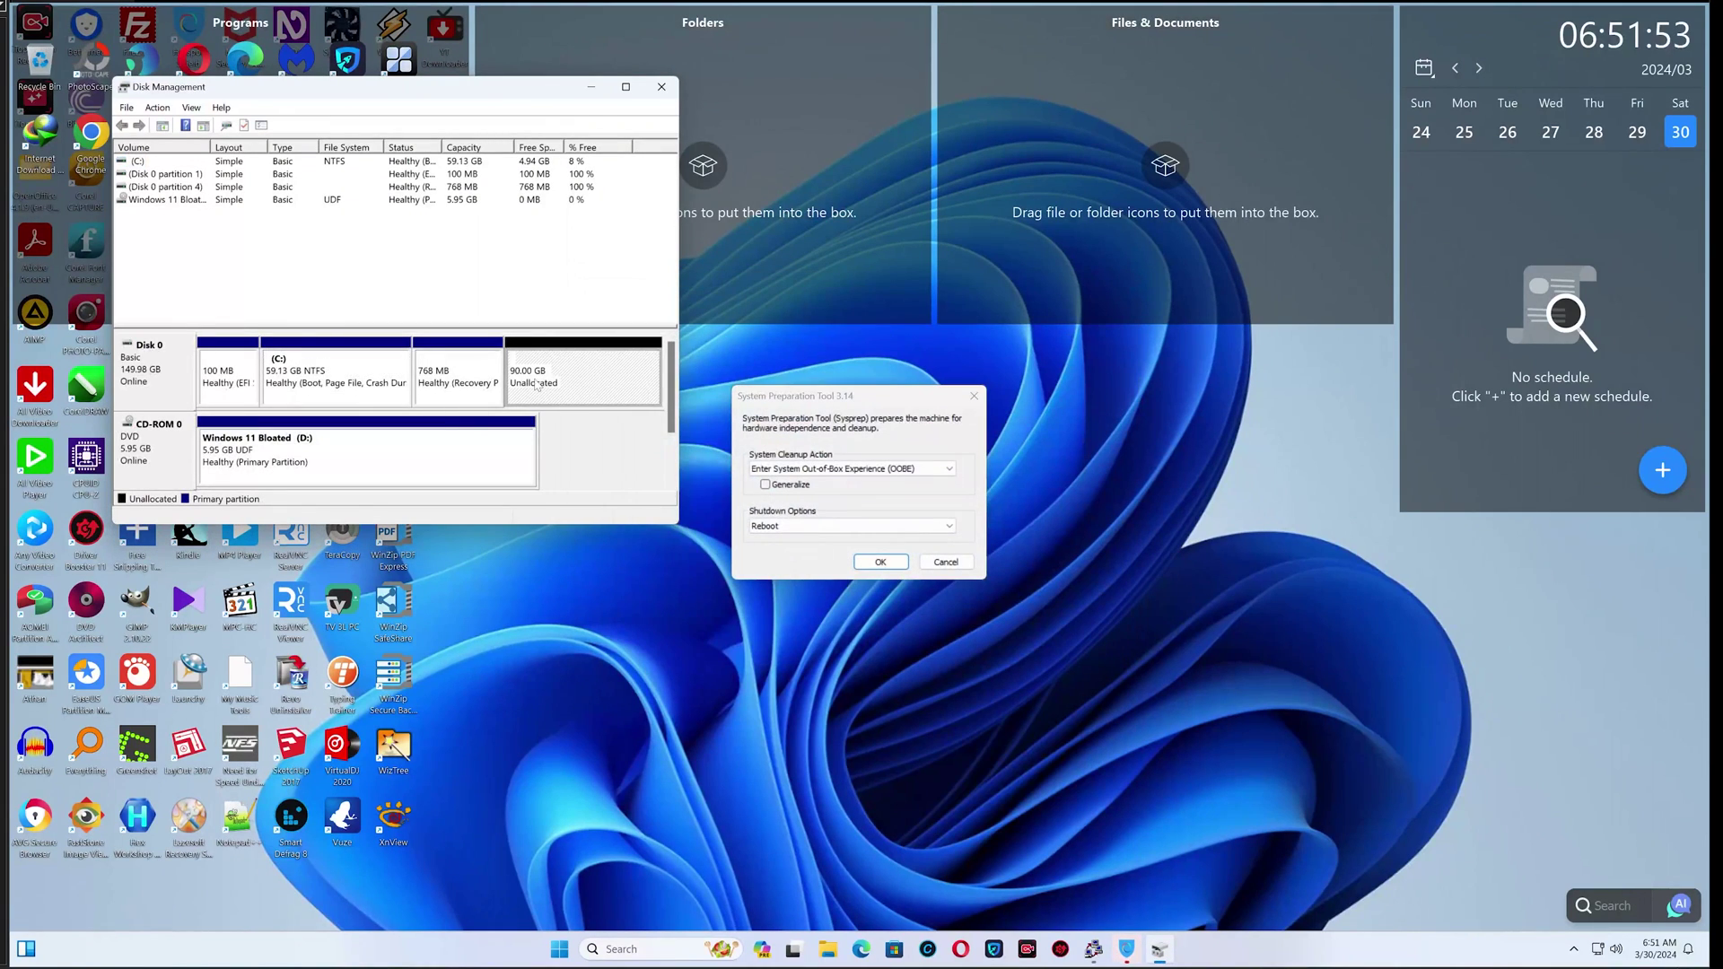
right_click(333, 386)
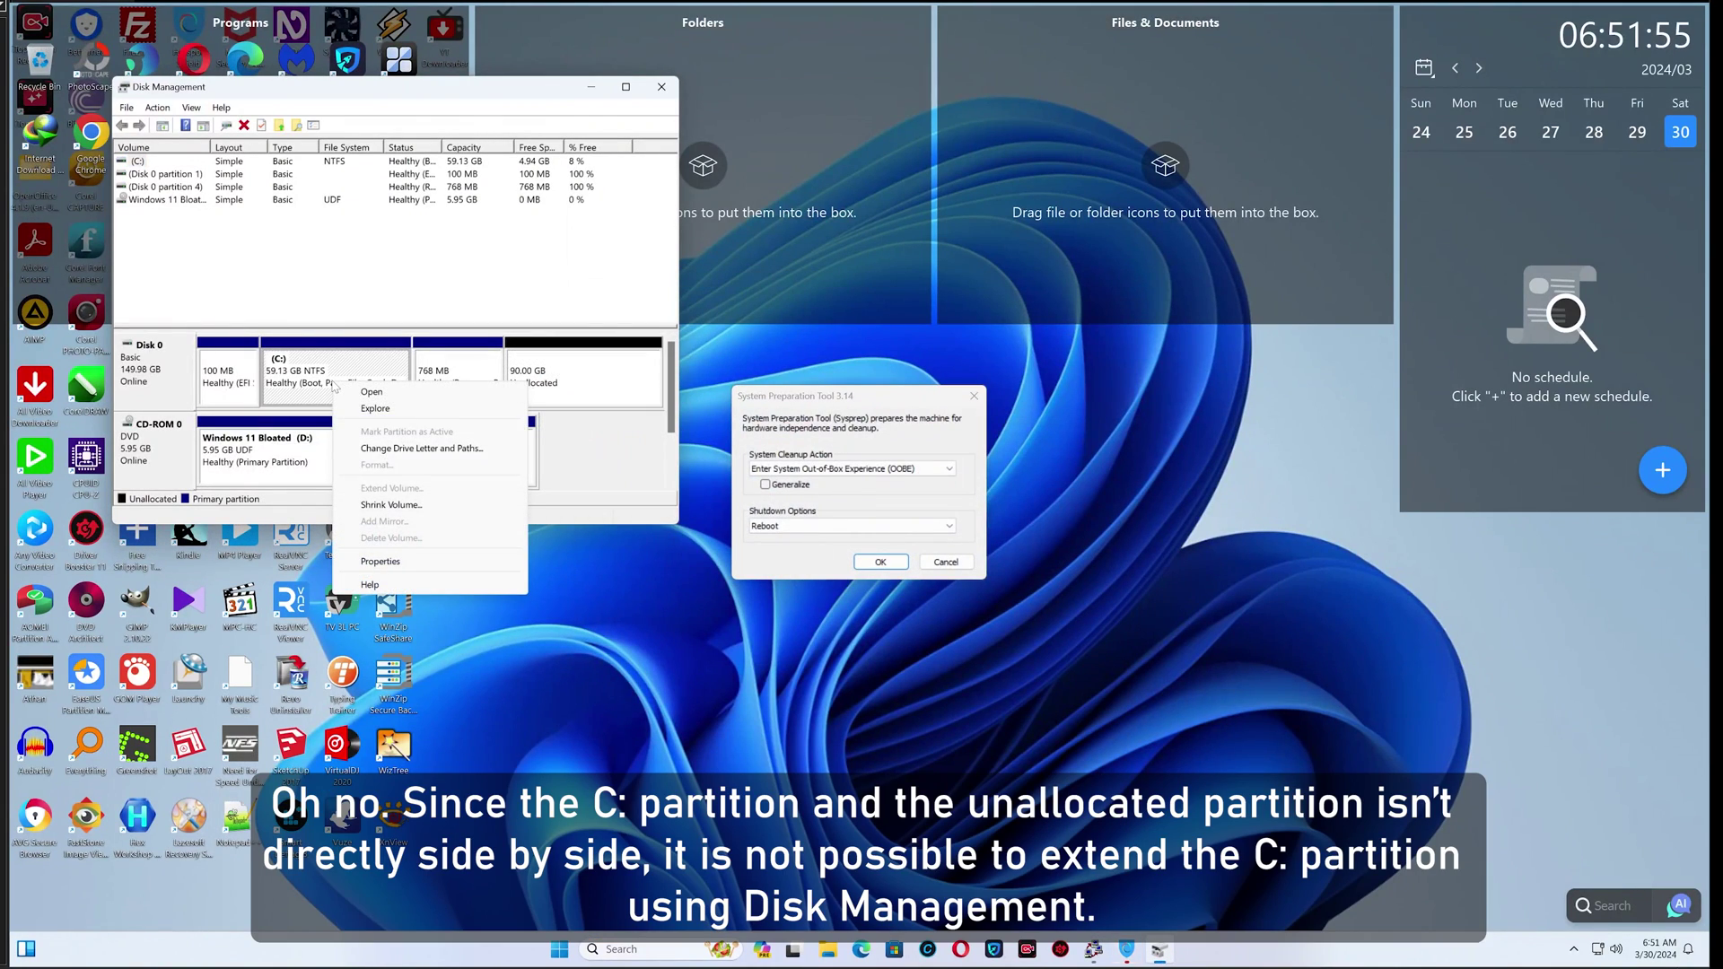
right_click(587, 391)
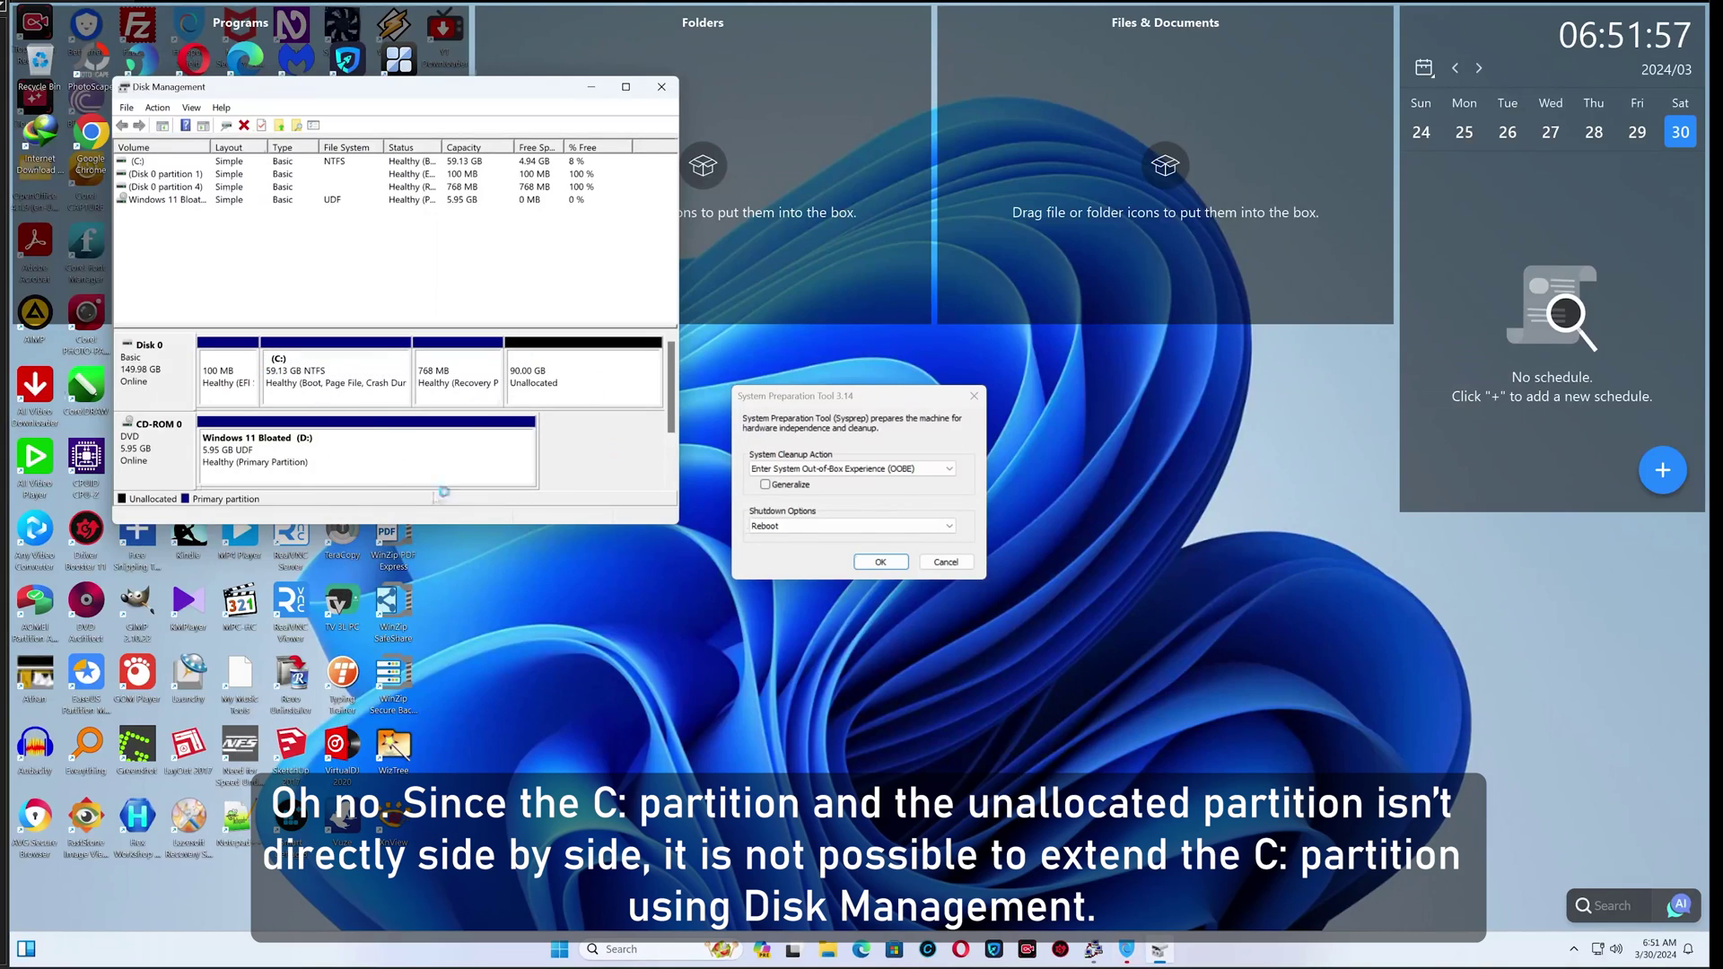
Find and launch EaseUS Partition Master, and dismiss the Snagit trial popup covering it.
click(675, 954)
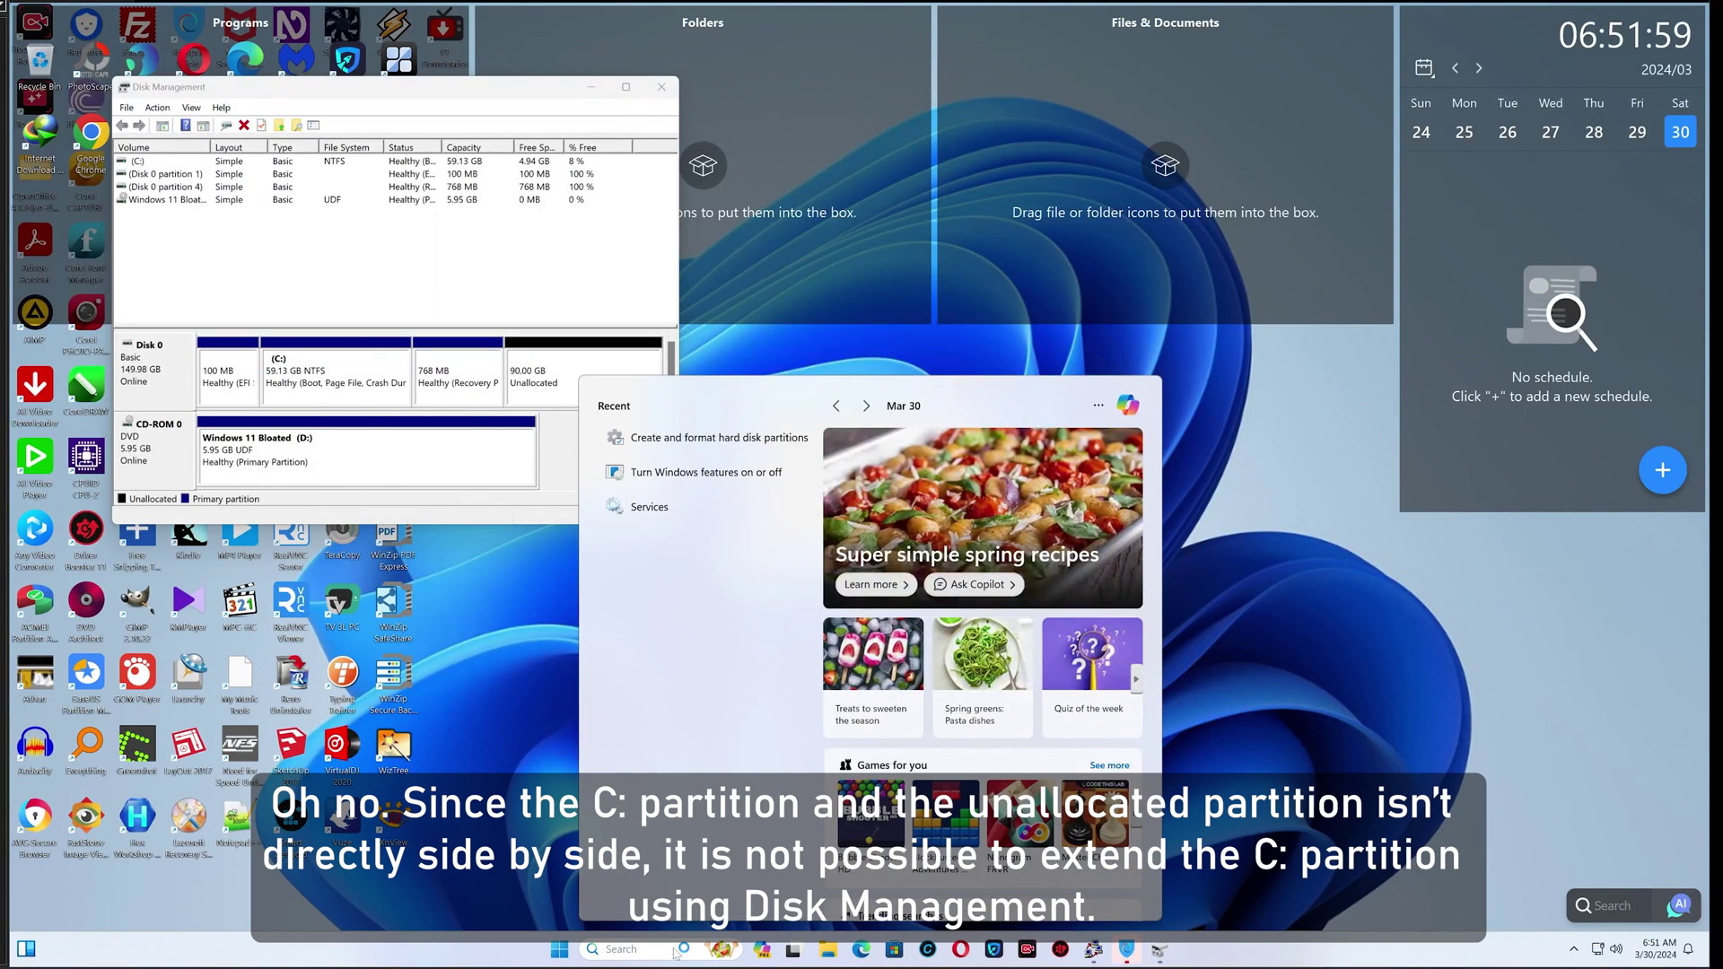
text(ease)
click(691, 503)
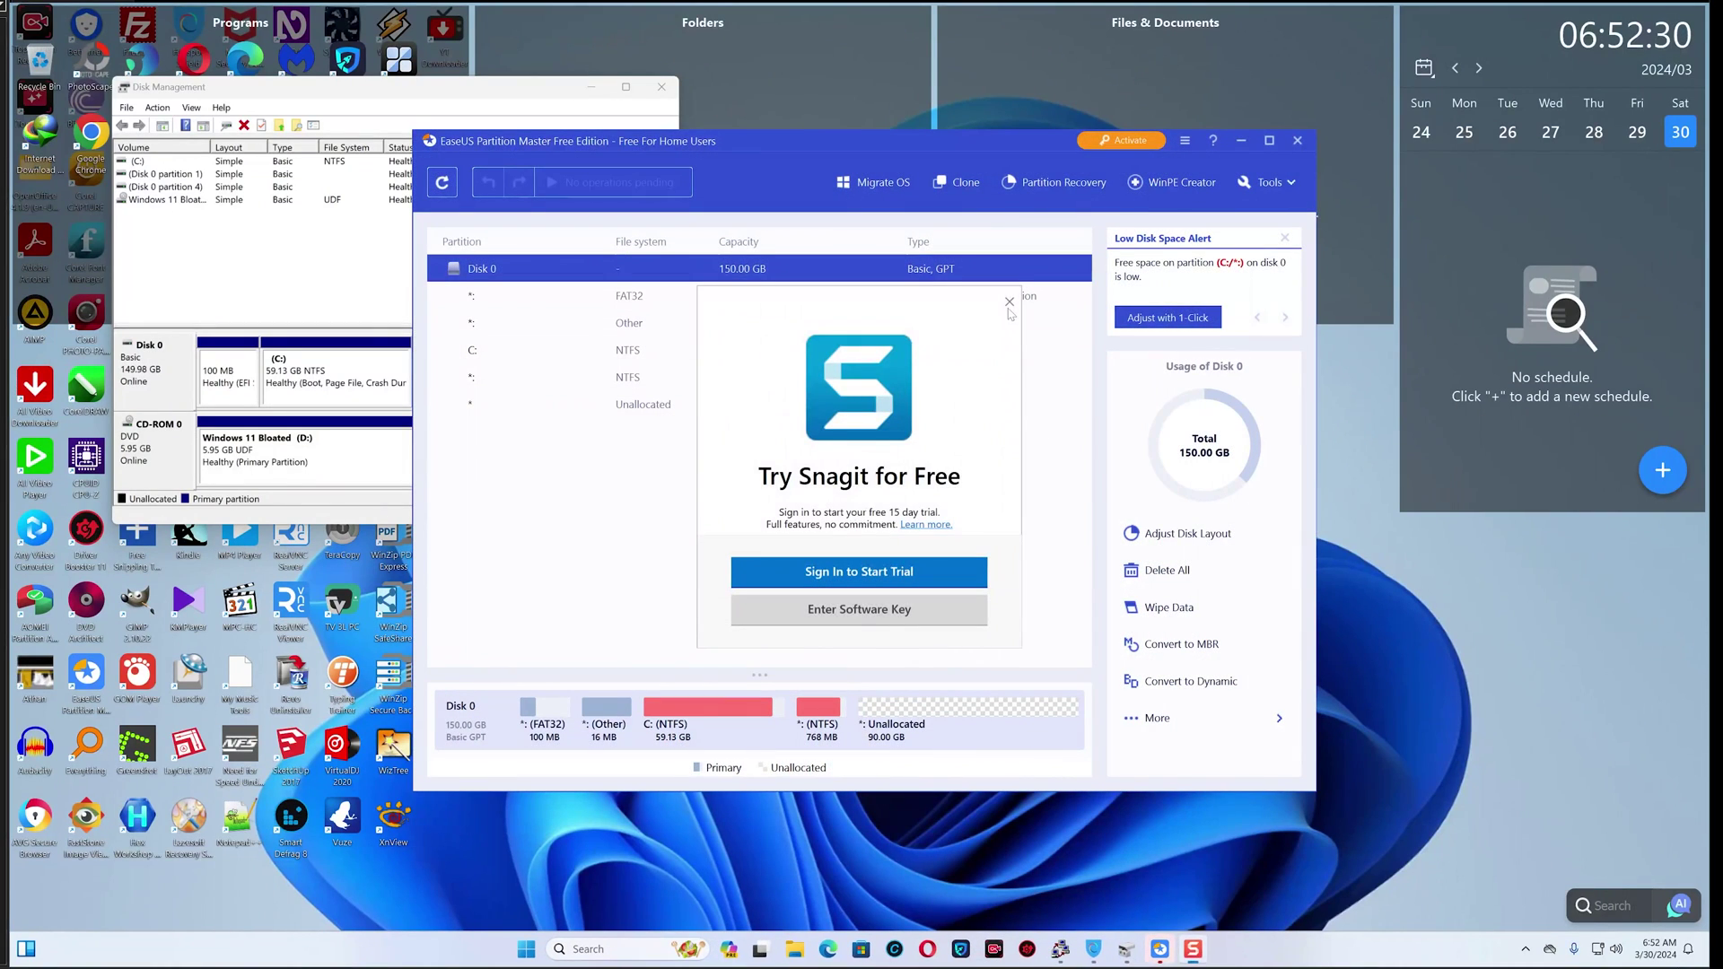
click(1009, 302)
click(958, 505)
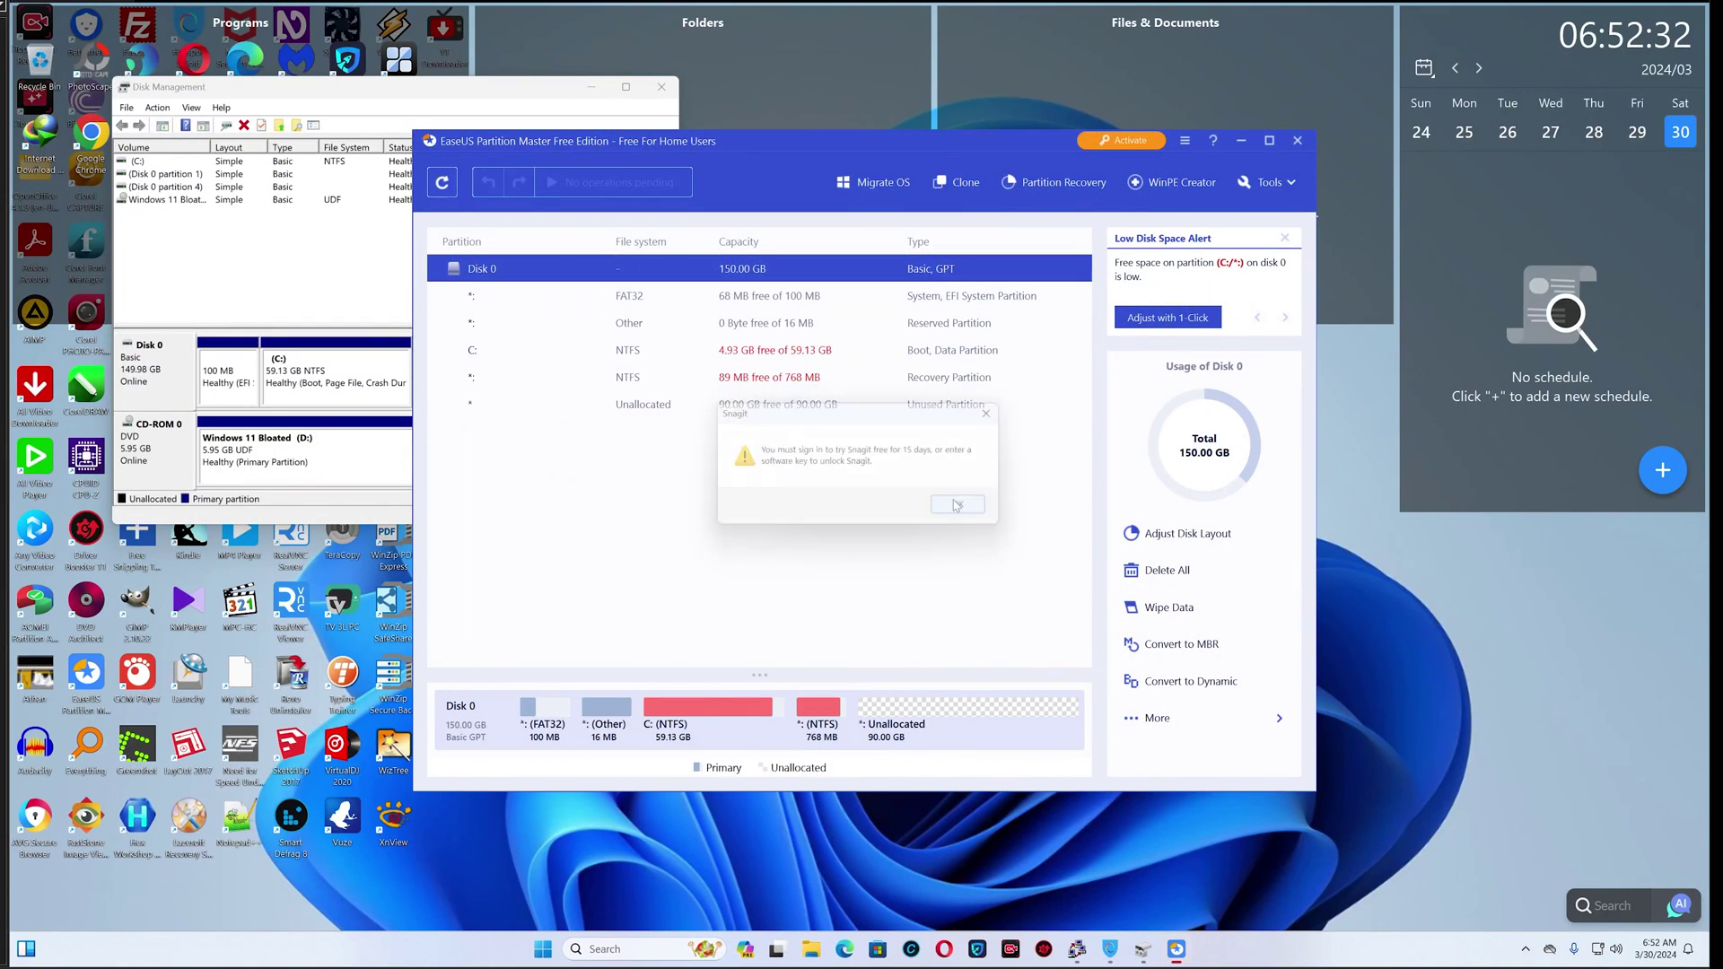
Try to extend the C: partition to 149.14 GB over the unallocated space and apply the pending layout operation.
right_click(724, 350)
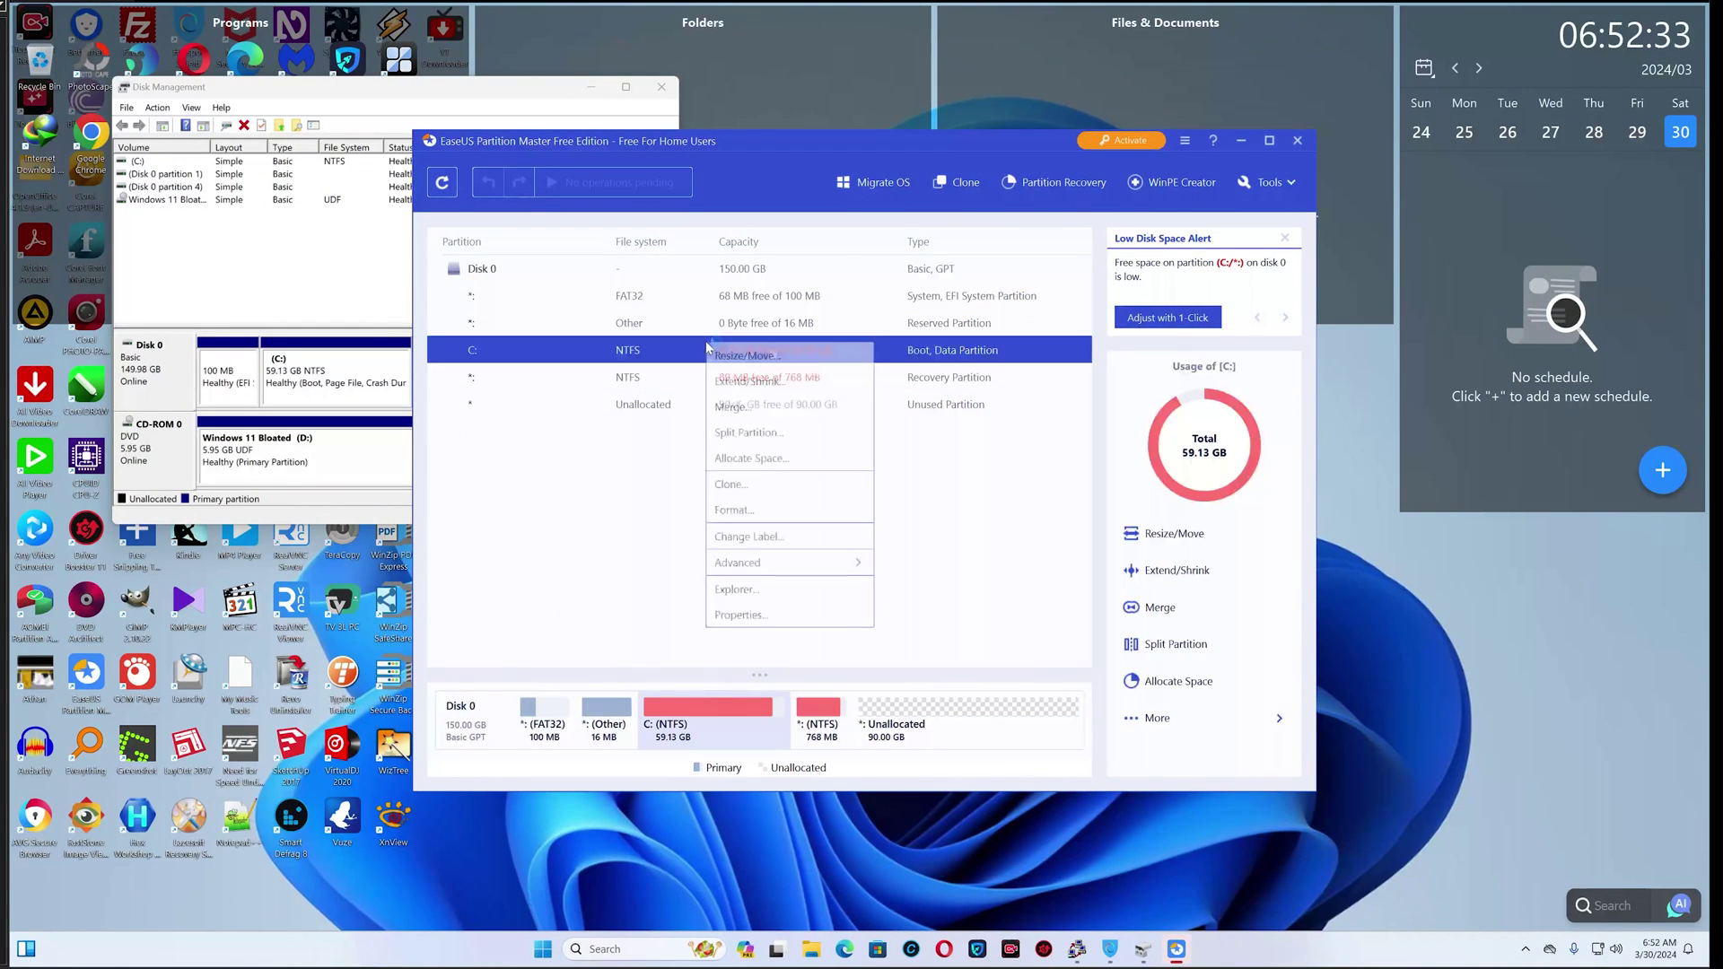
click(785, 384)
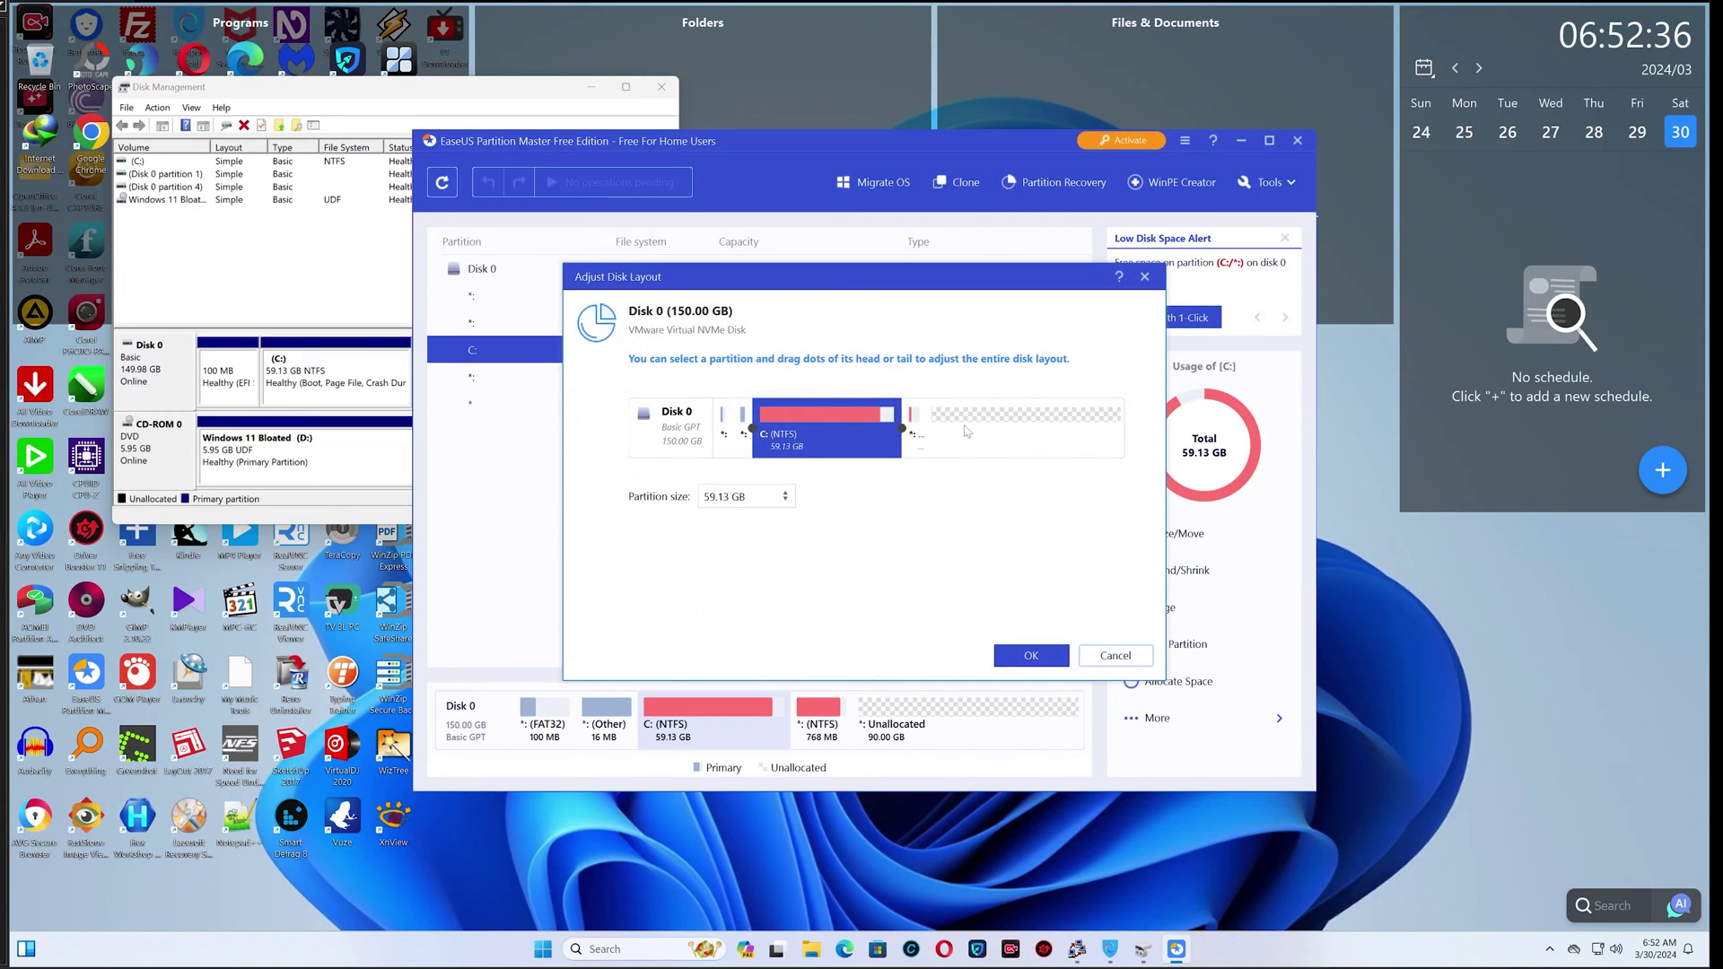
drag(902, 429, 1108, 429)
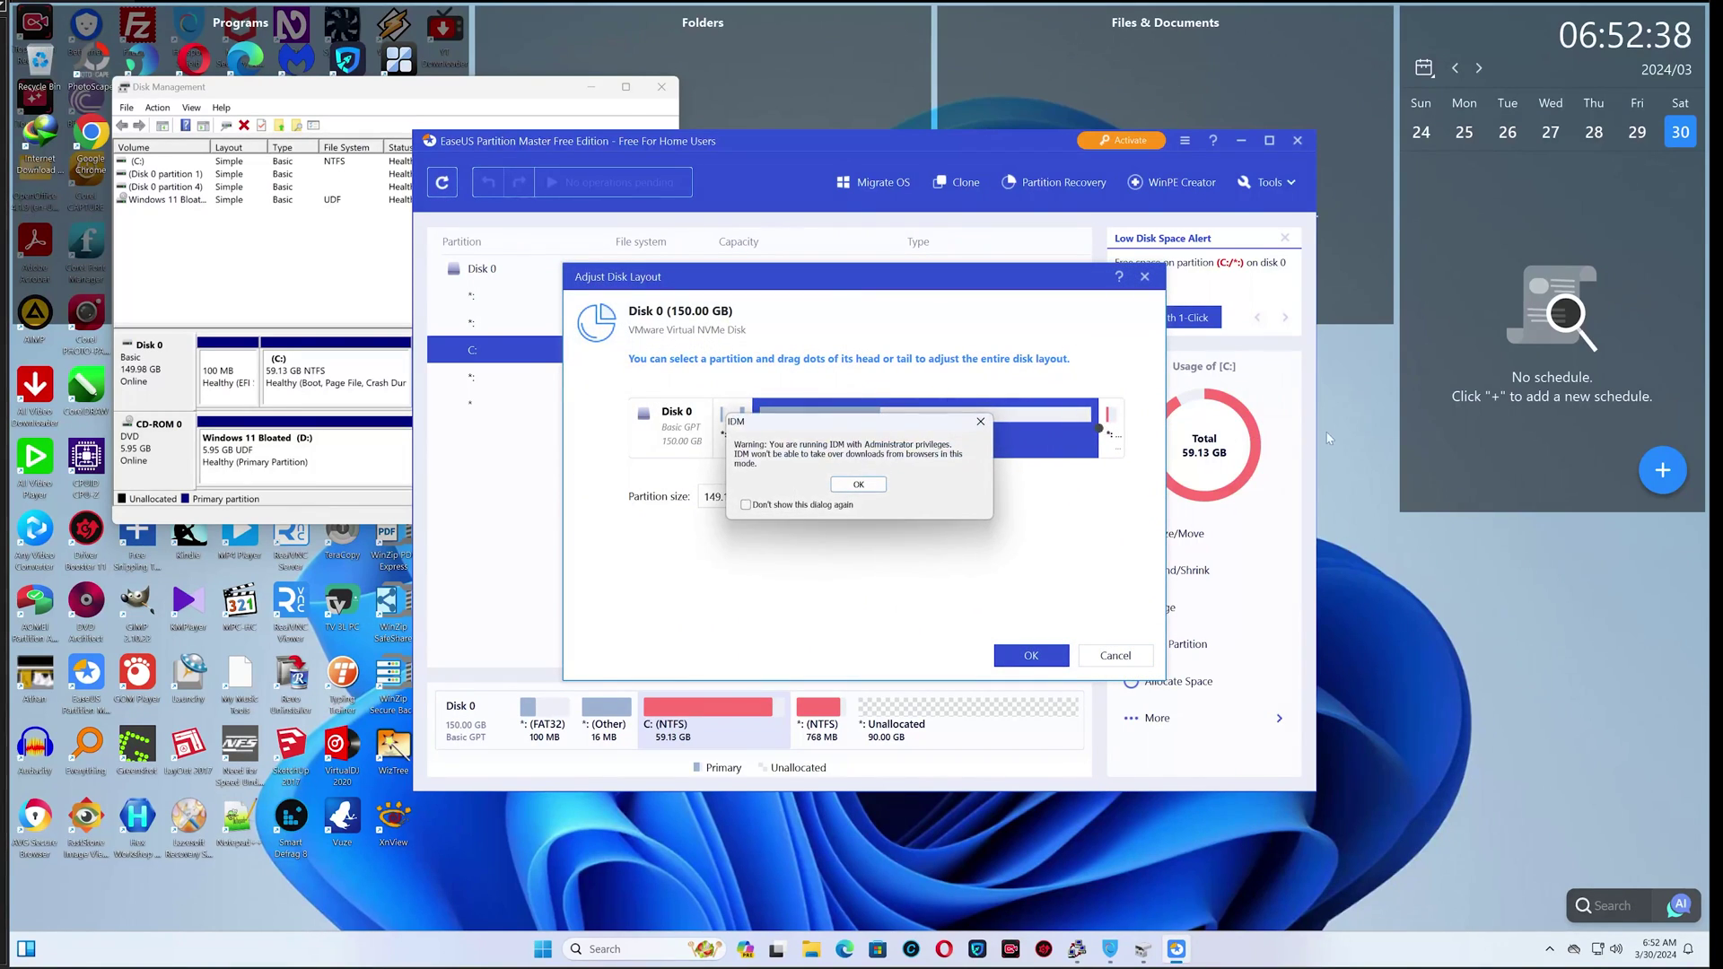
click(868, 486)
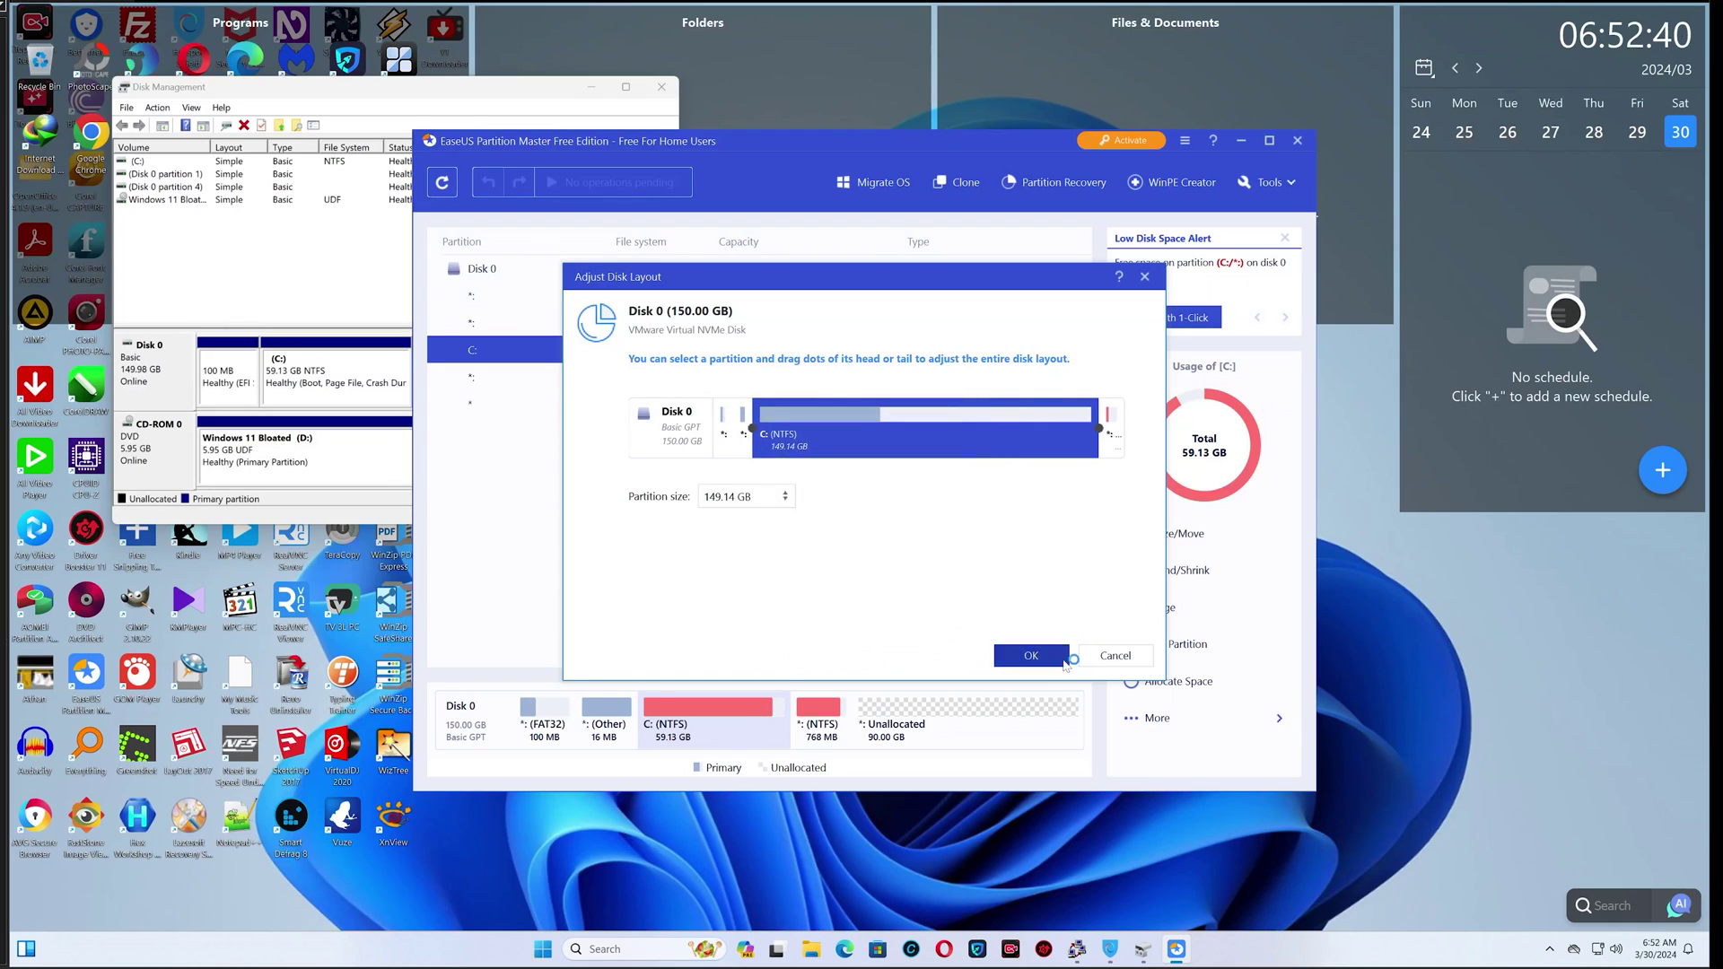
click(1037, 655)
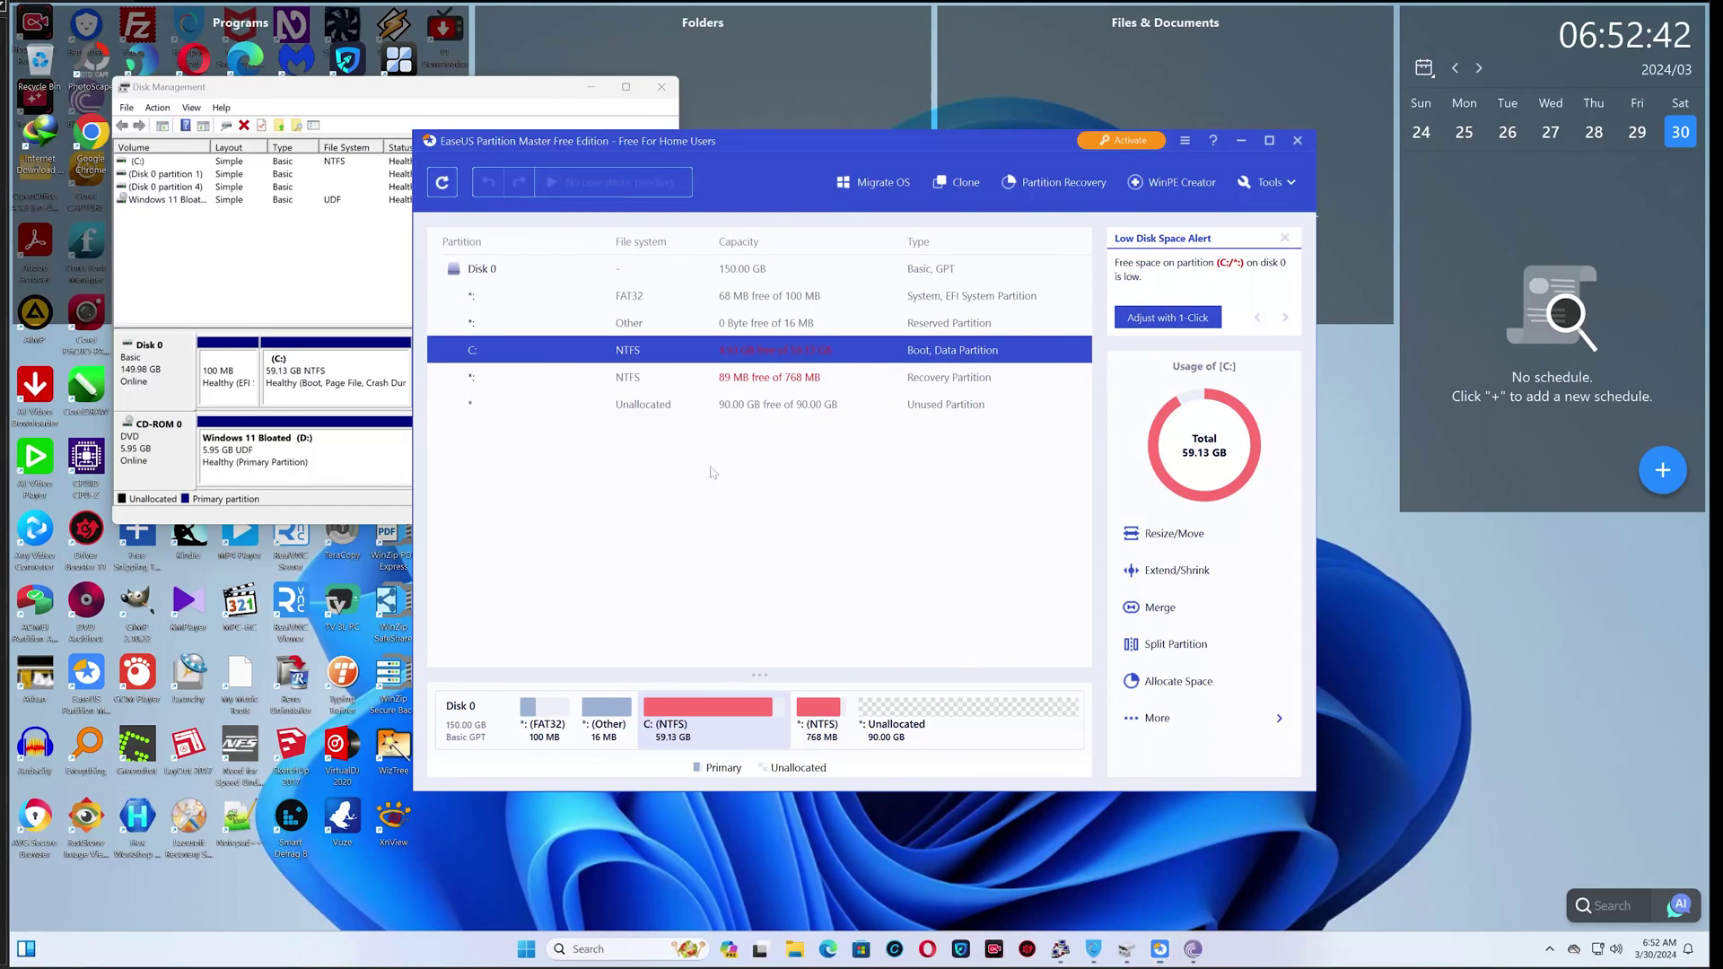
click(619, 191)
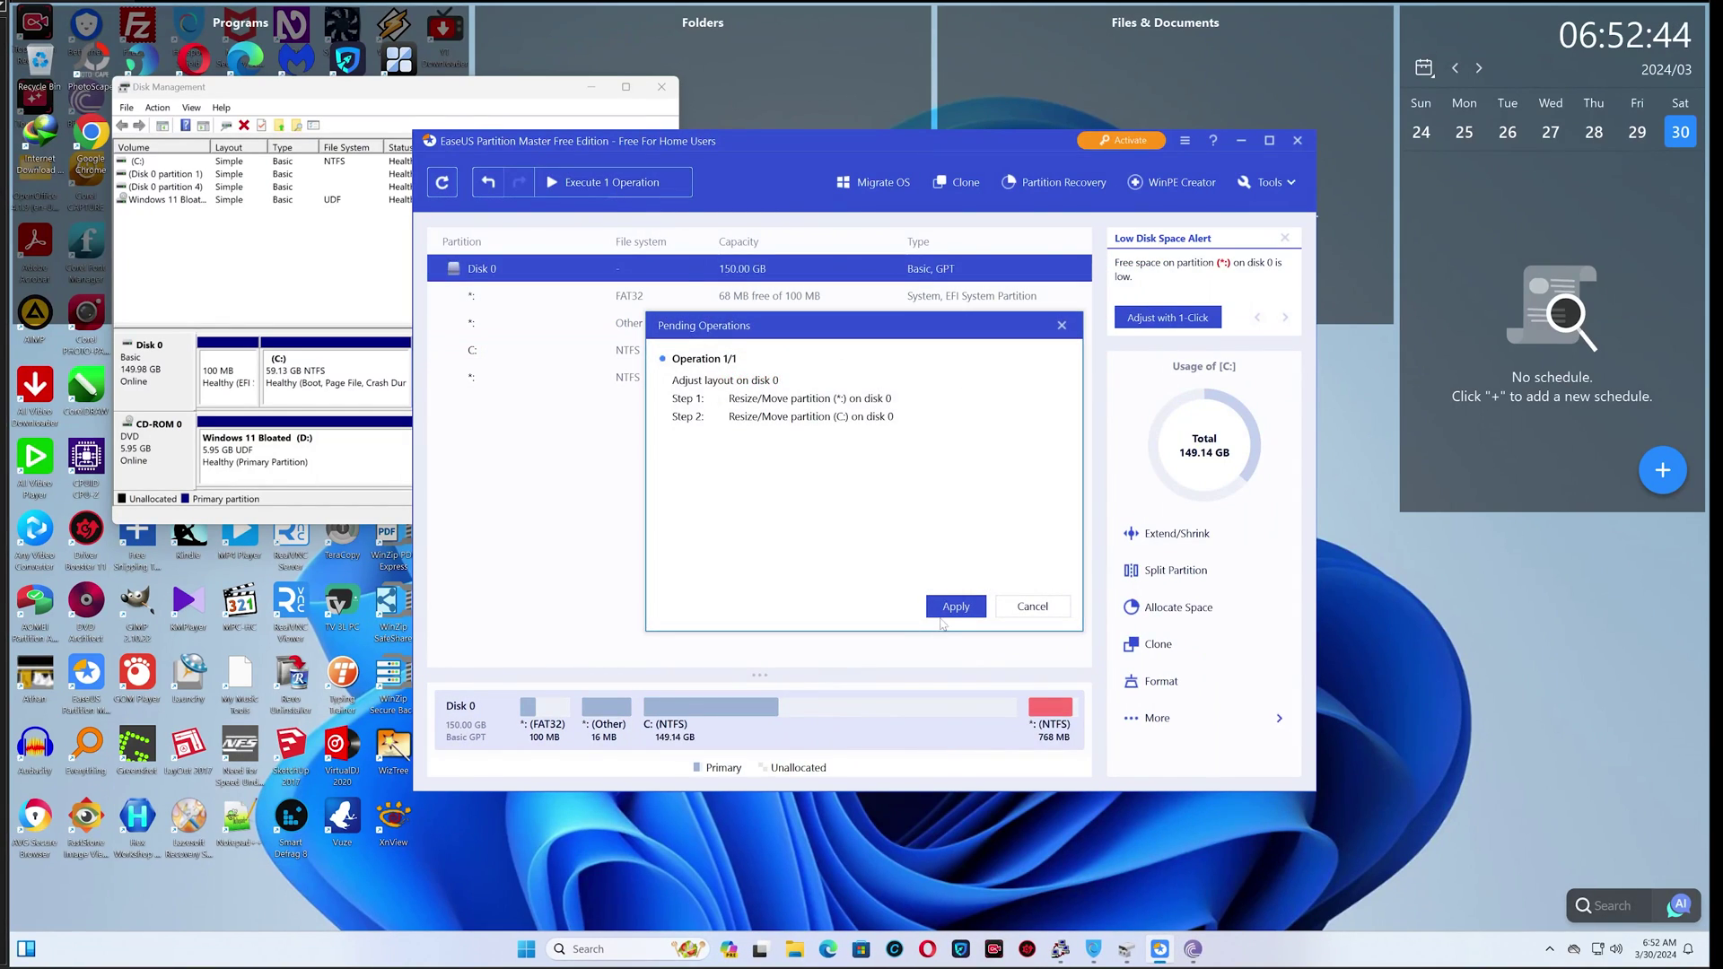
click(942, 615)
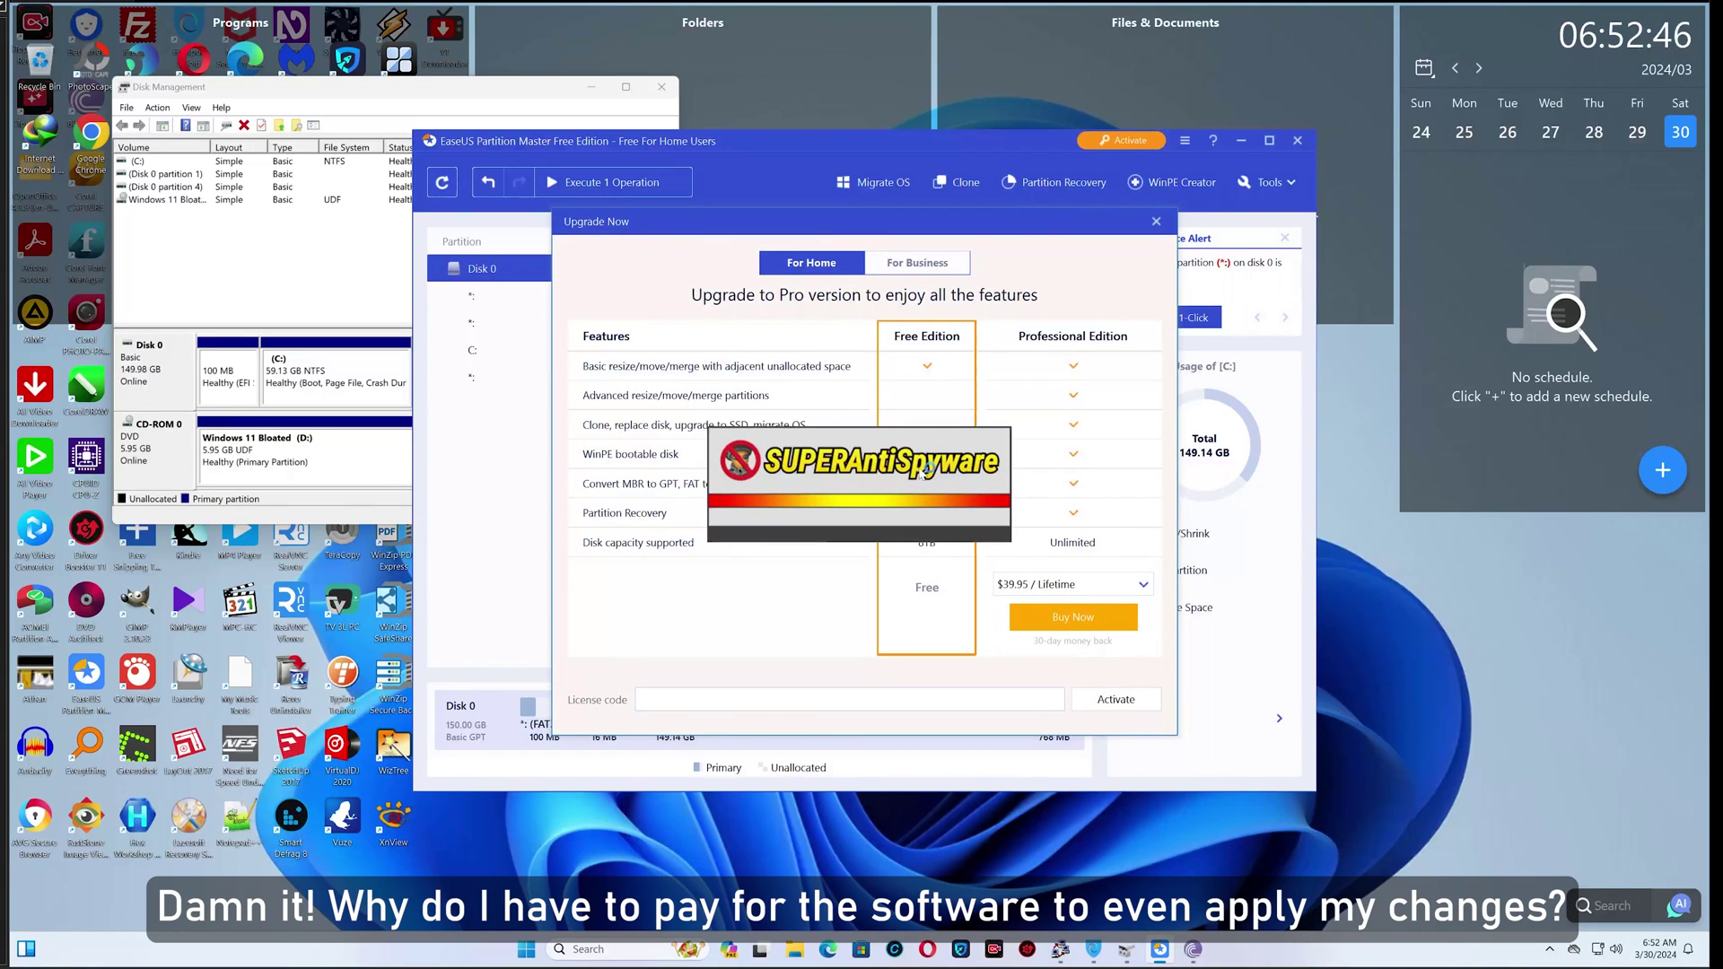
Dismiss the upgrade offer and exit EaseUS Partition Master, discarding its pending operation.
click(1156, 221)
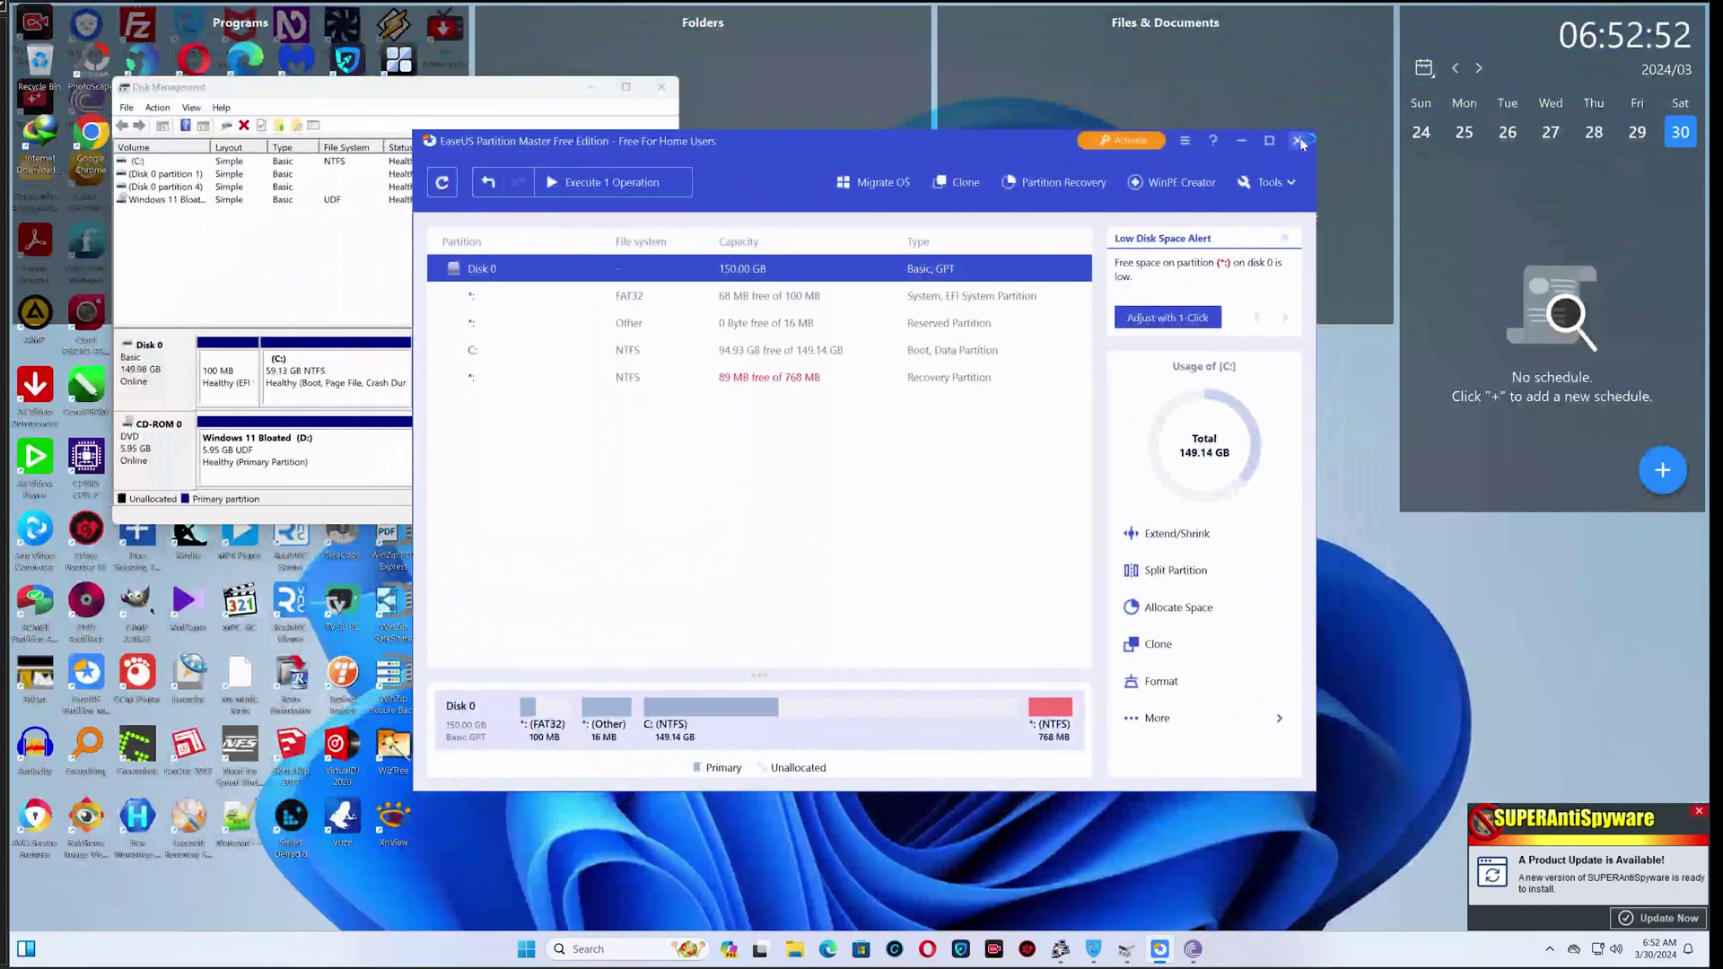
click(1298, 141)
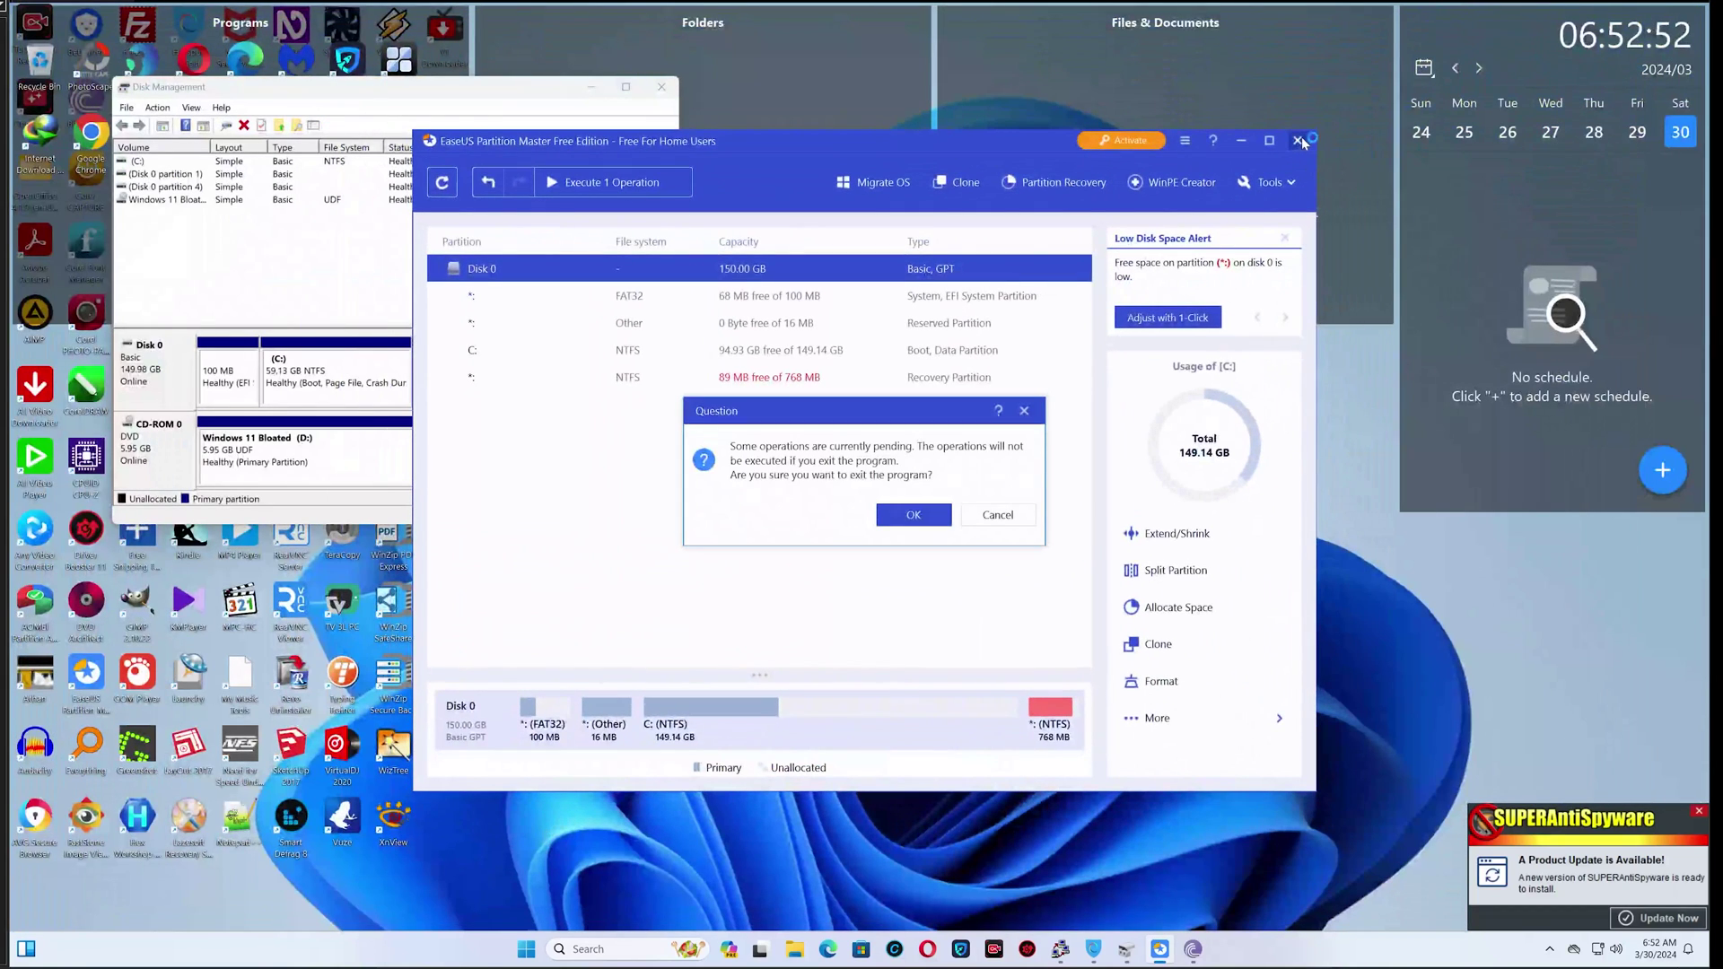
click(913, 515)
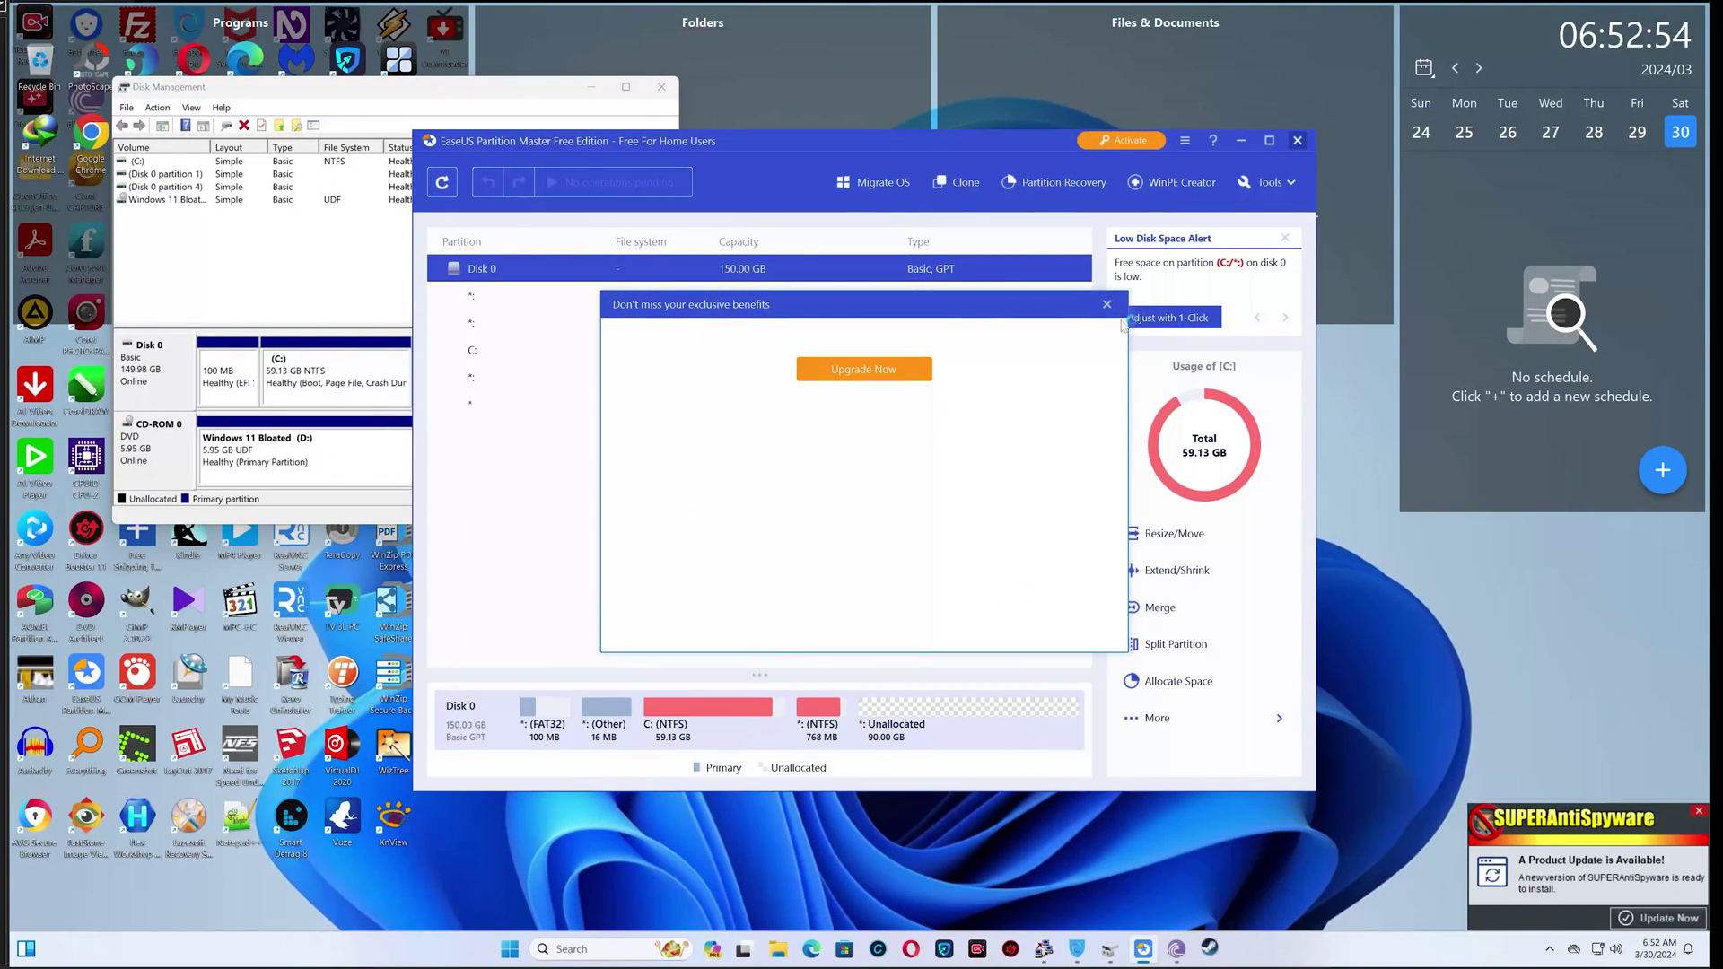
Search Windows for "mini" and launch MiniTool Partition Wizard.
key(super+s)
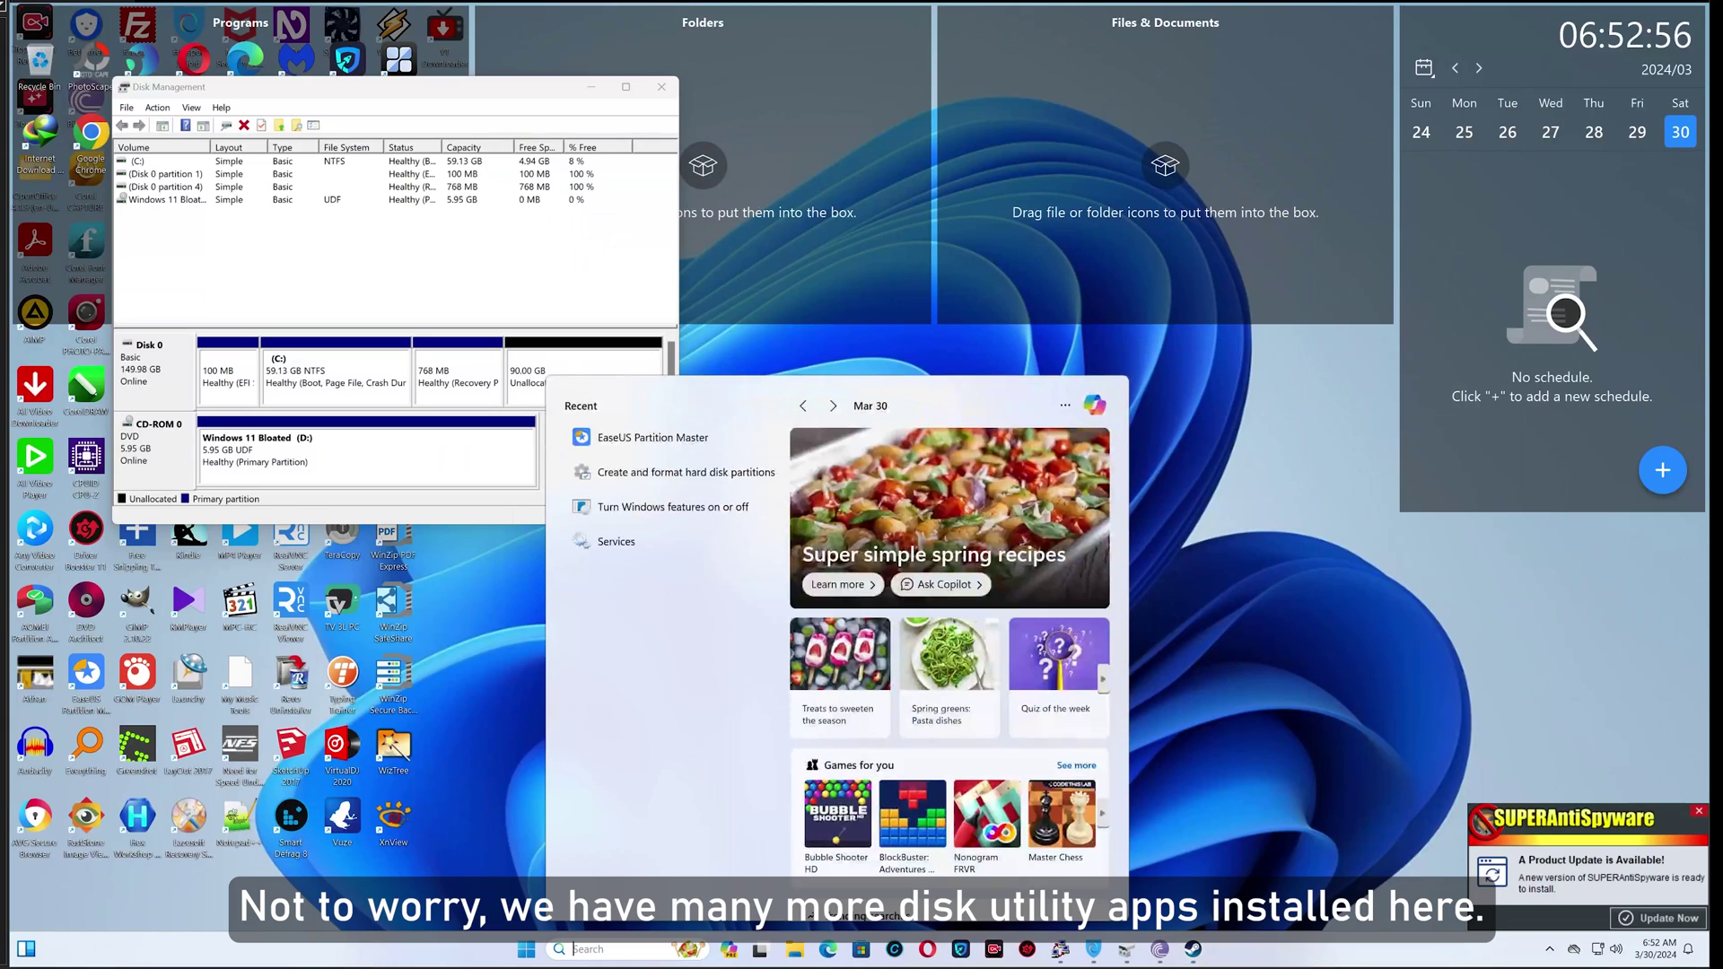
text(mini)
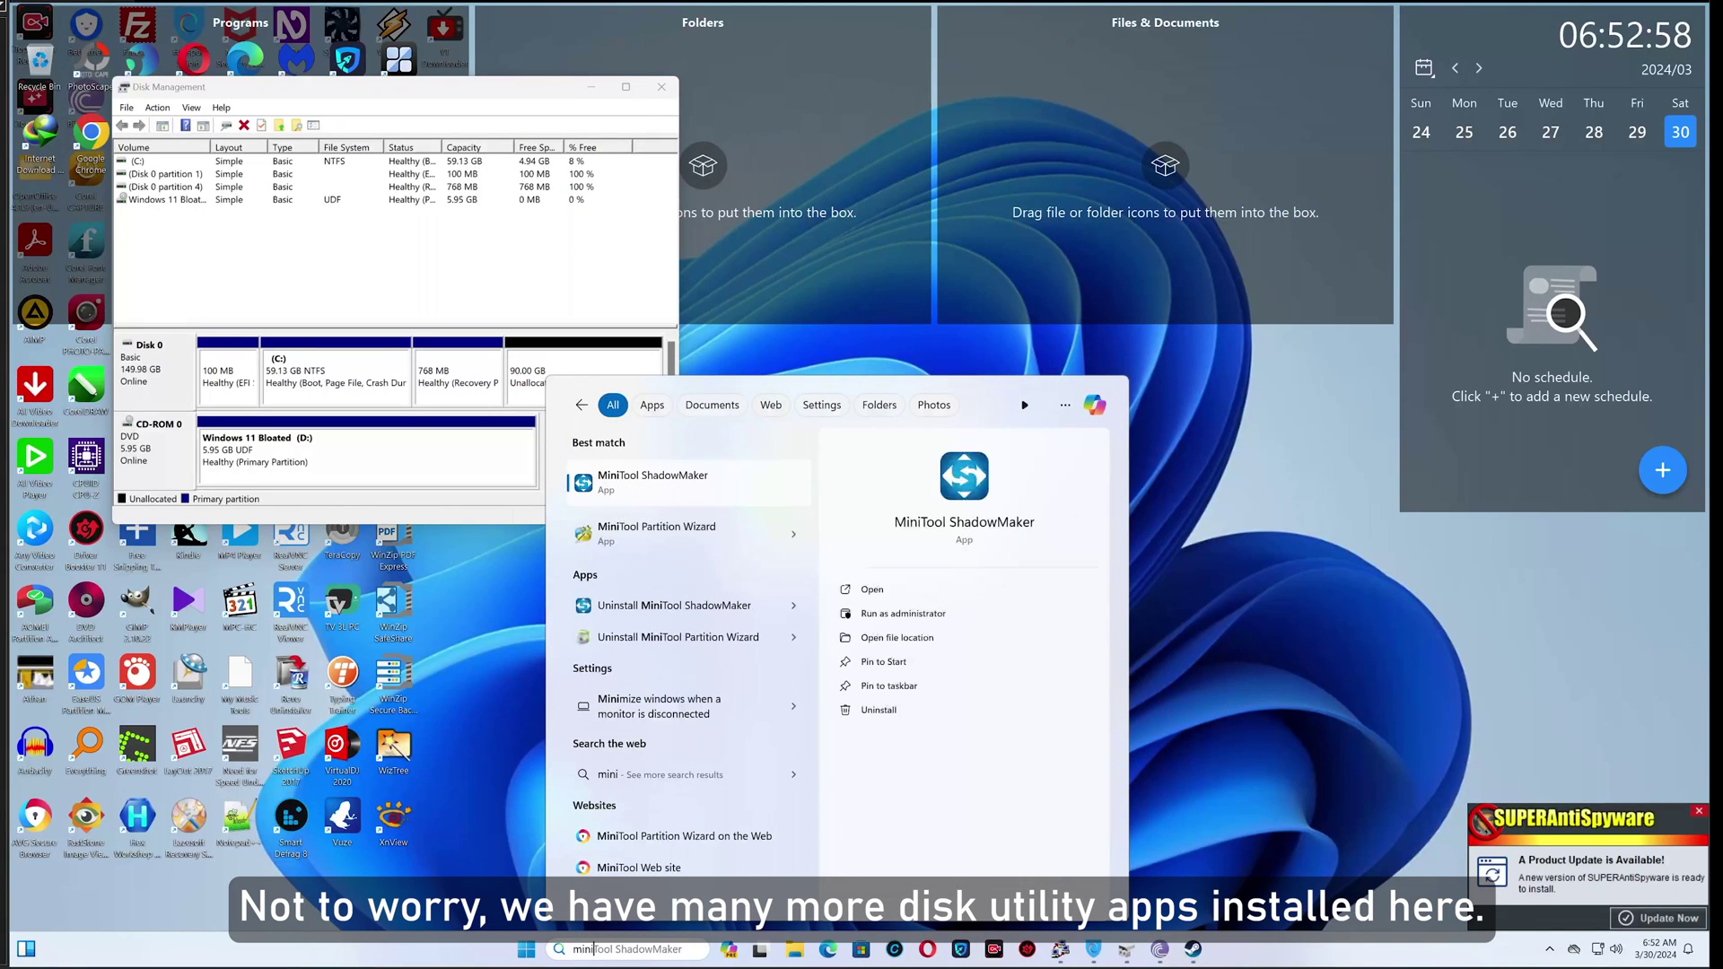
click(628, 534)
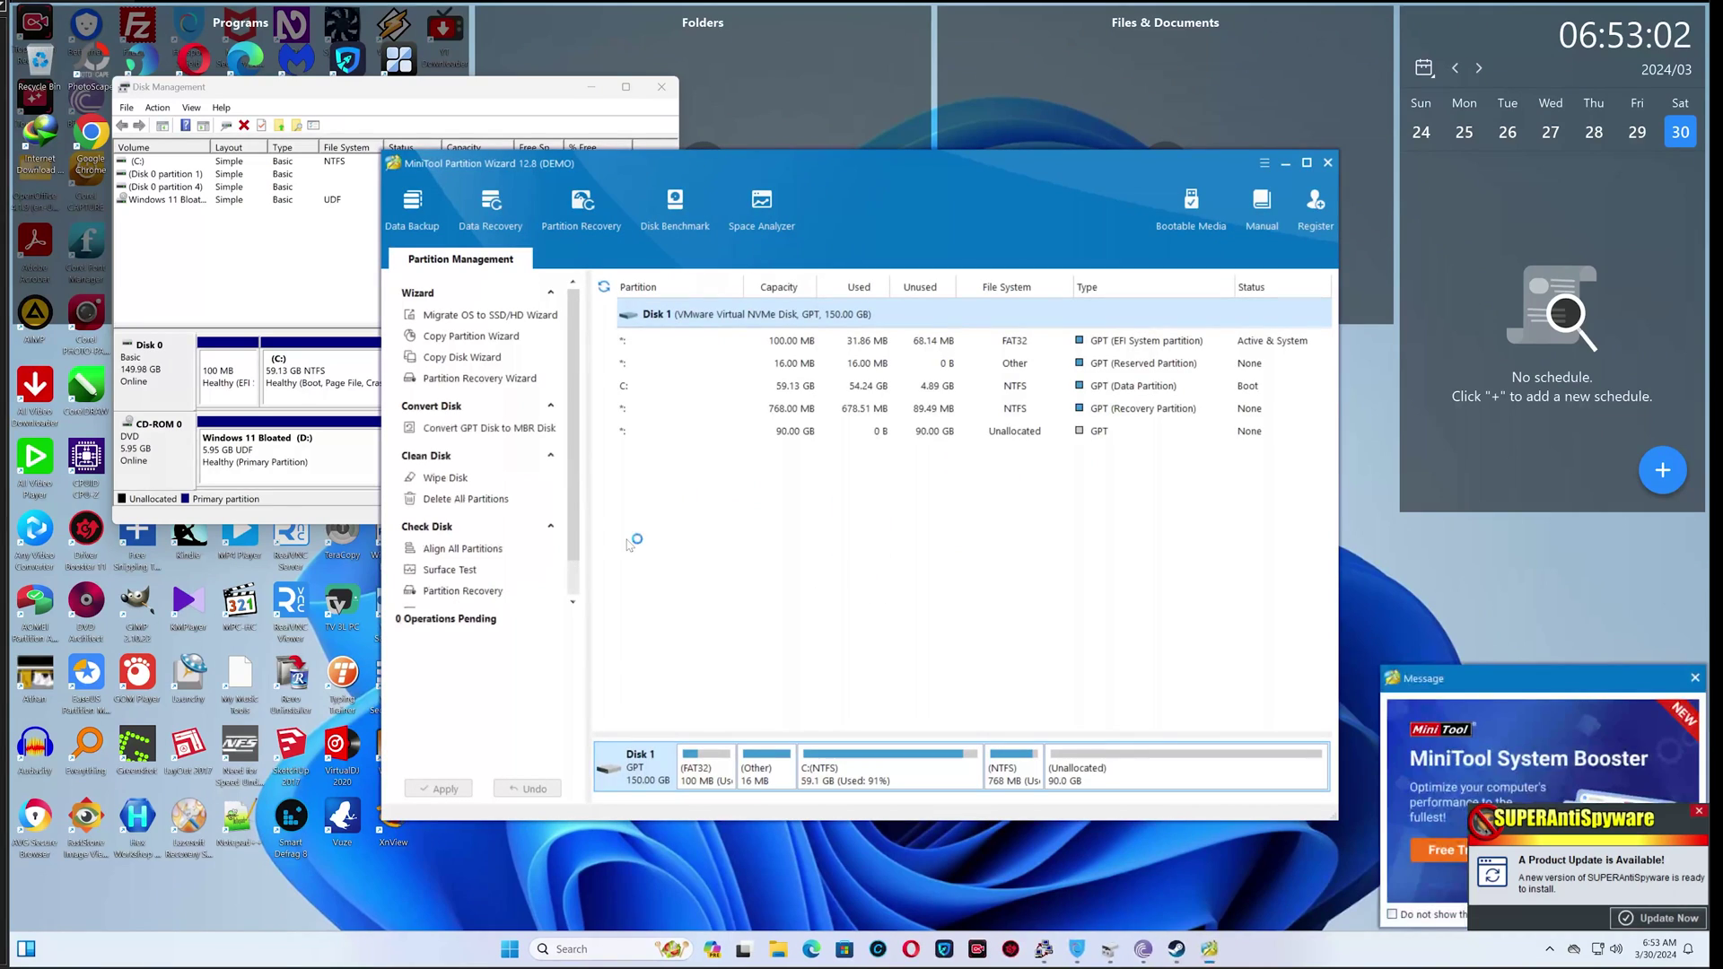
Try to extend C: by the full 90 GB of unallocated space to 149.14 GB and apply the pending changes.
click(669, 386)
right_click(669, 385)
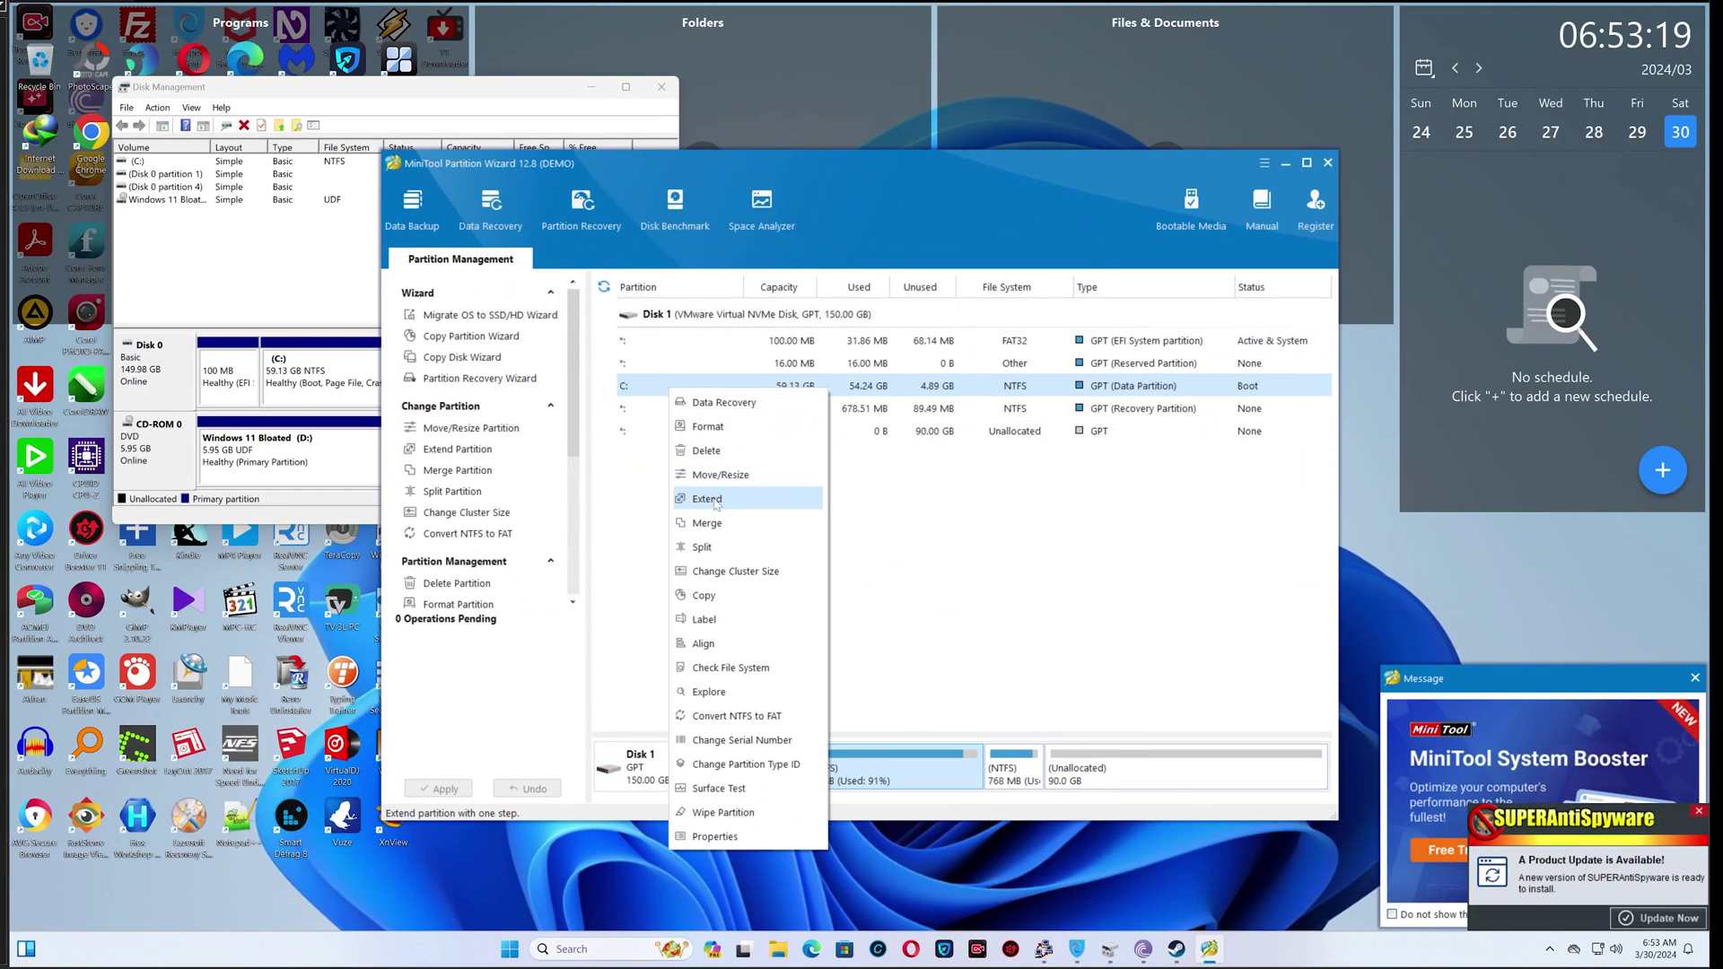
click(707, 499)
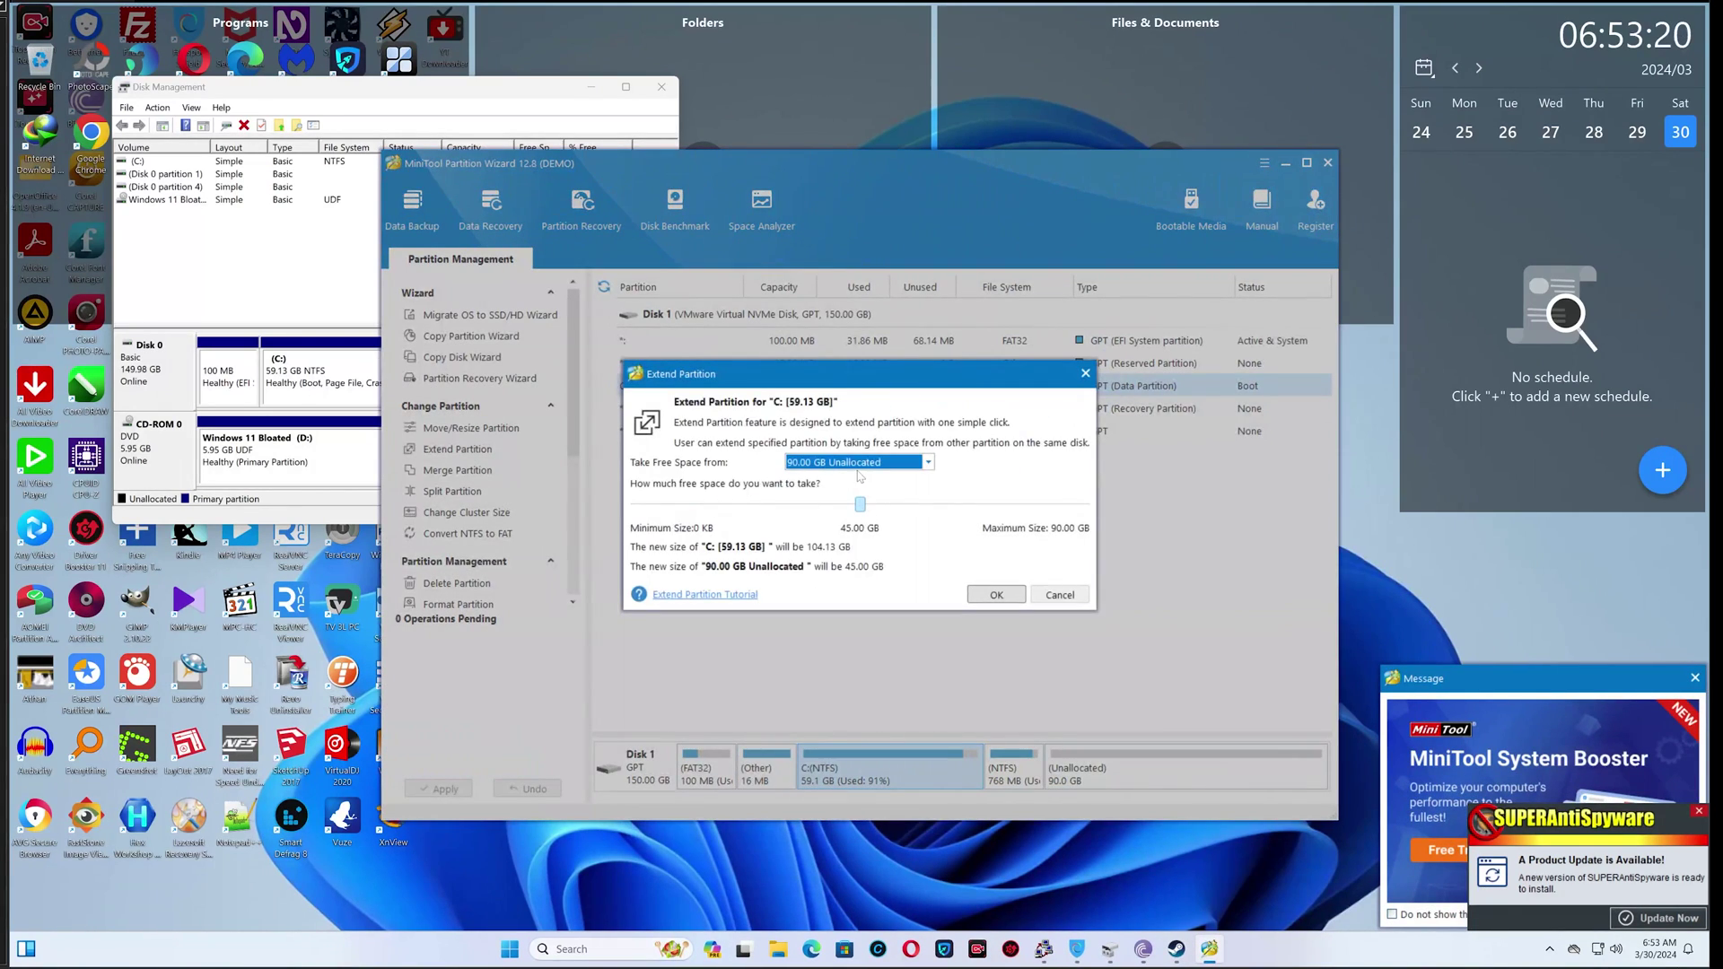
drag(860, 505, 1037, 514)
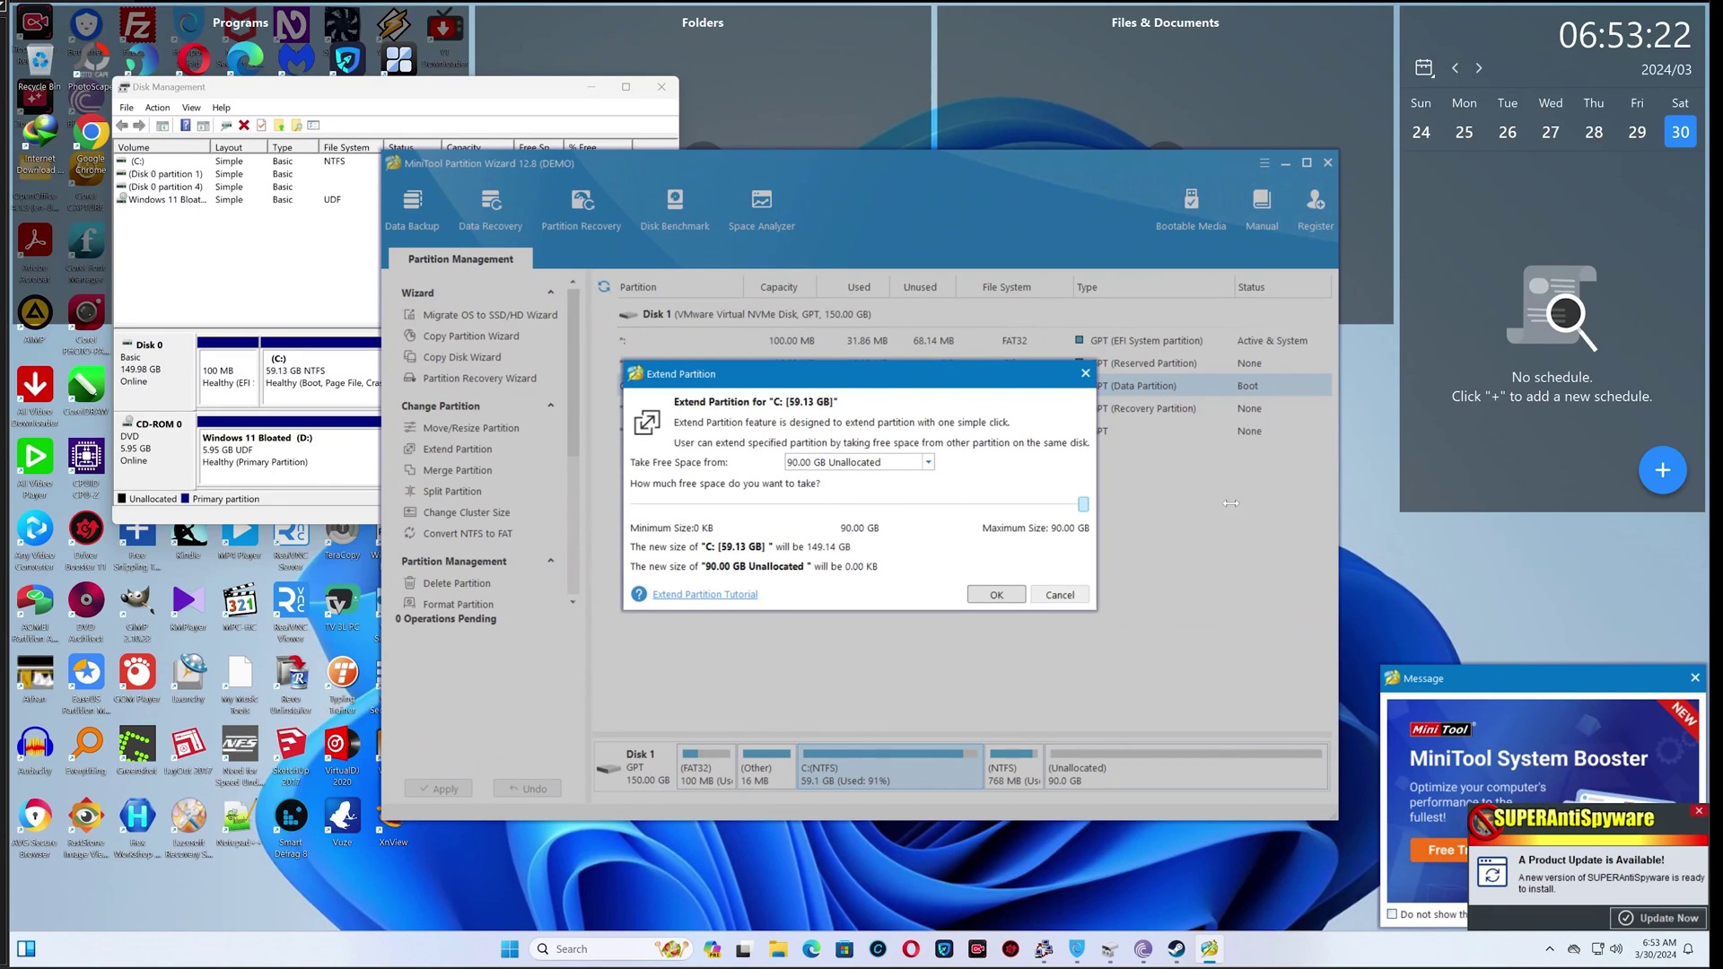
click(996, 600)
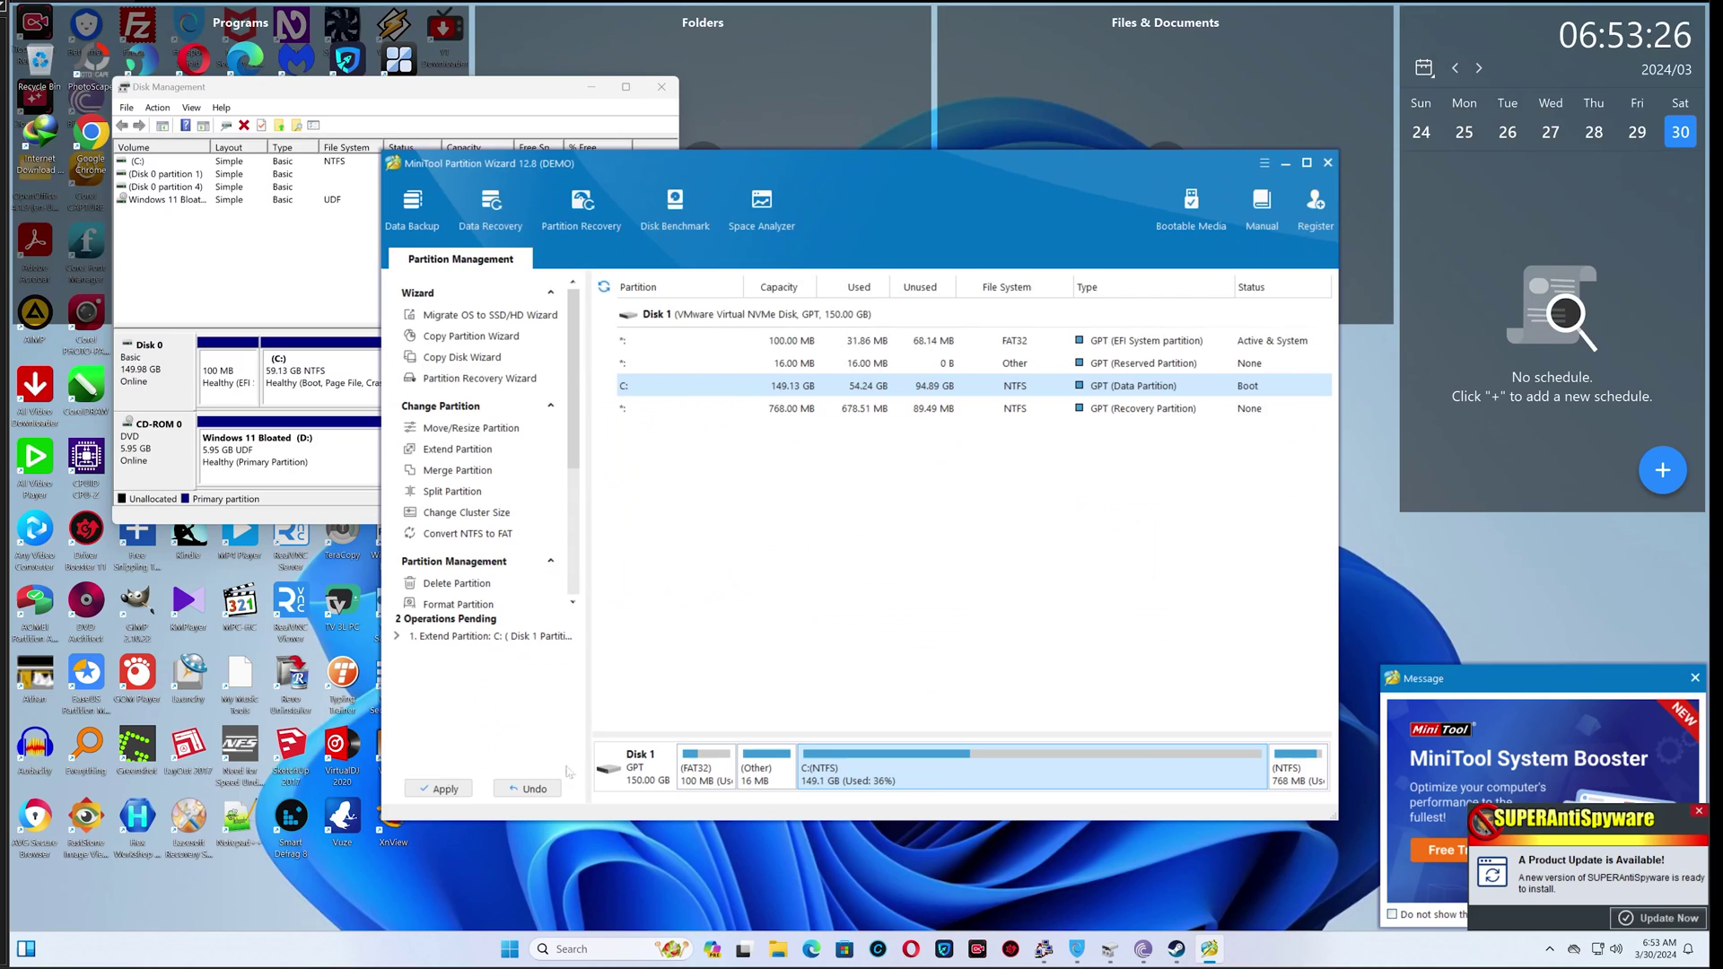
click(442, 789)
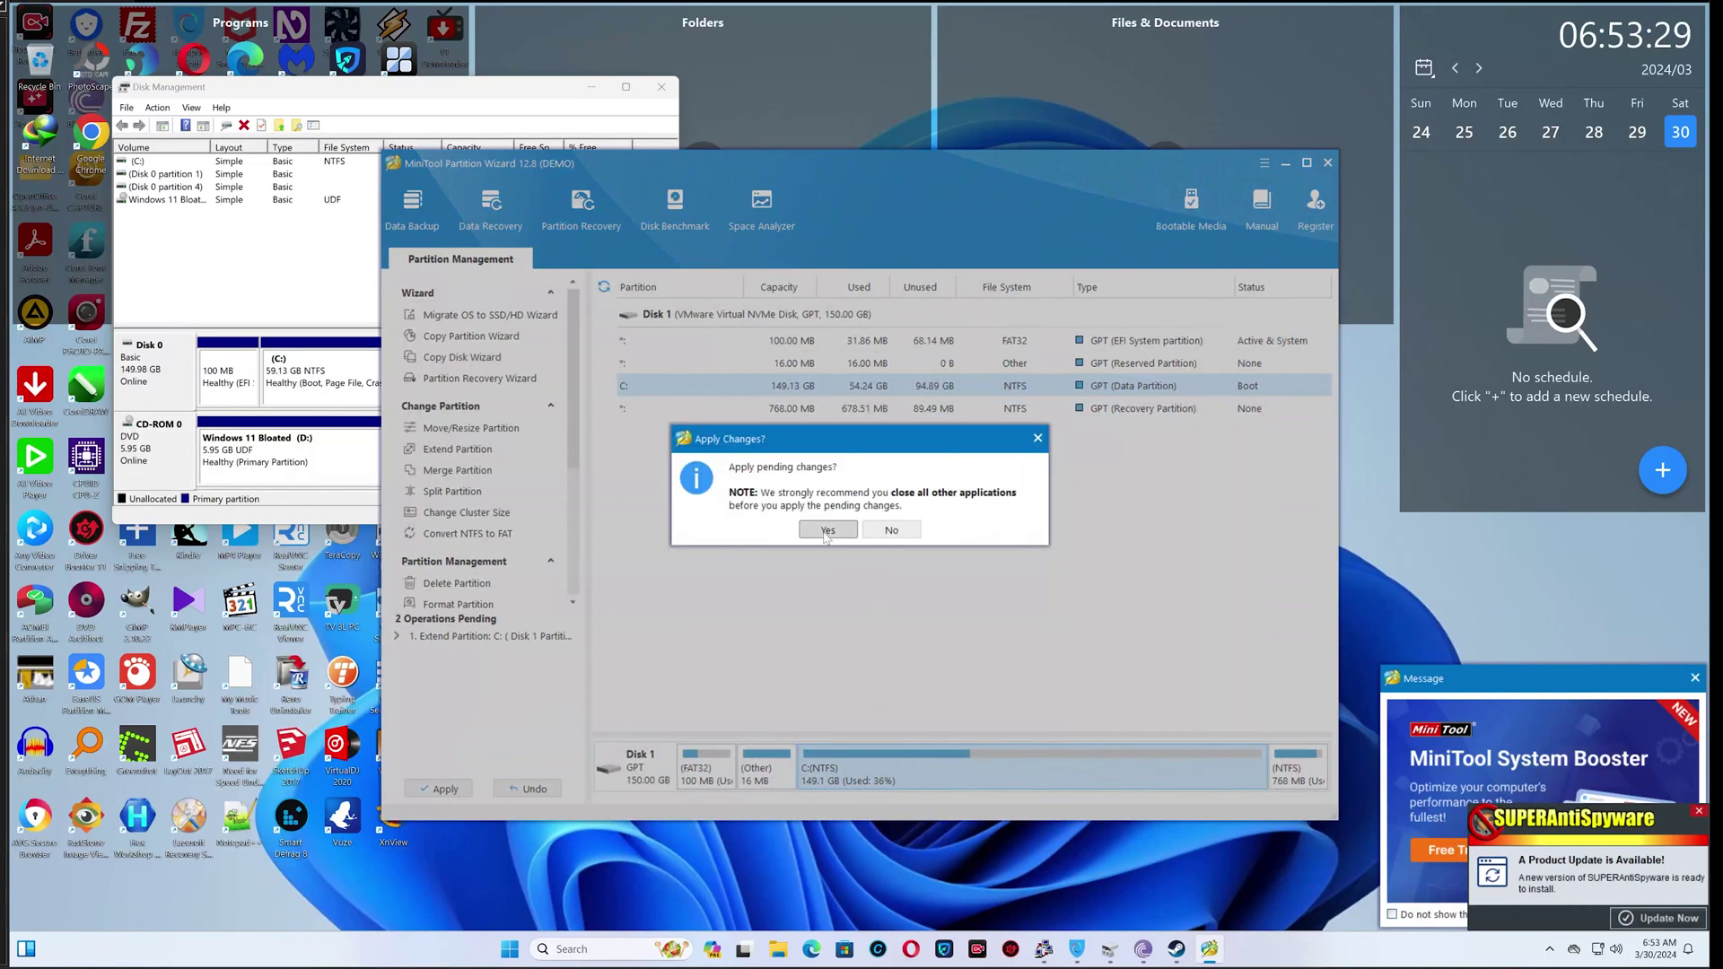
click(824, 532)
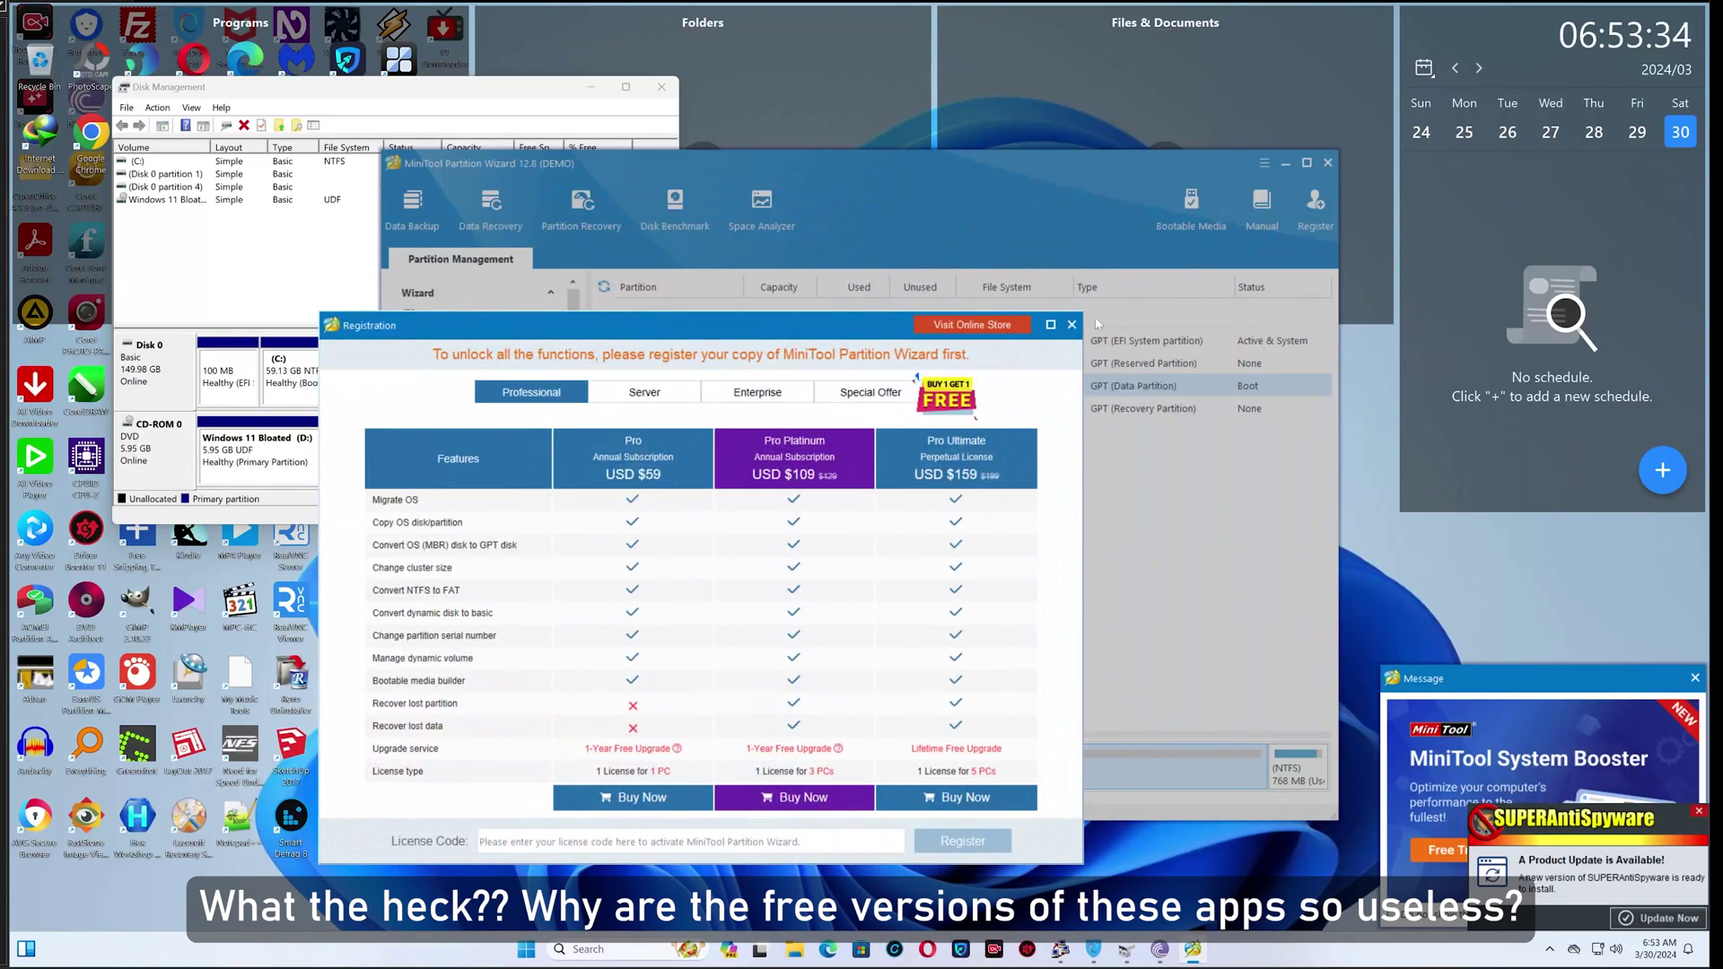
Dismiss the registration window and exit MiniTool Partition Wizard without applying the pending operations.
click(1072, 324)
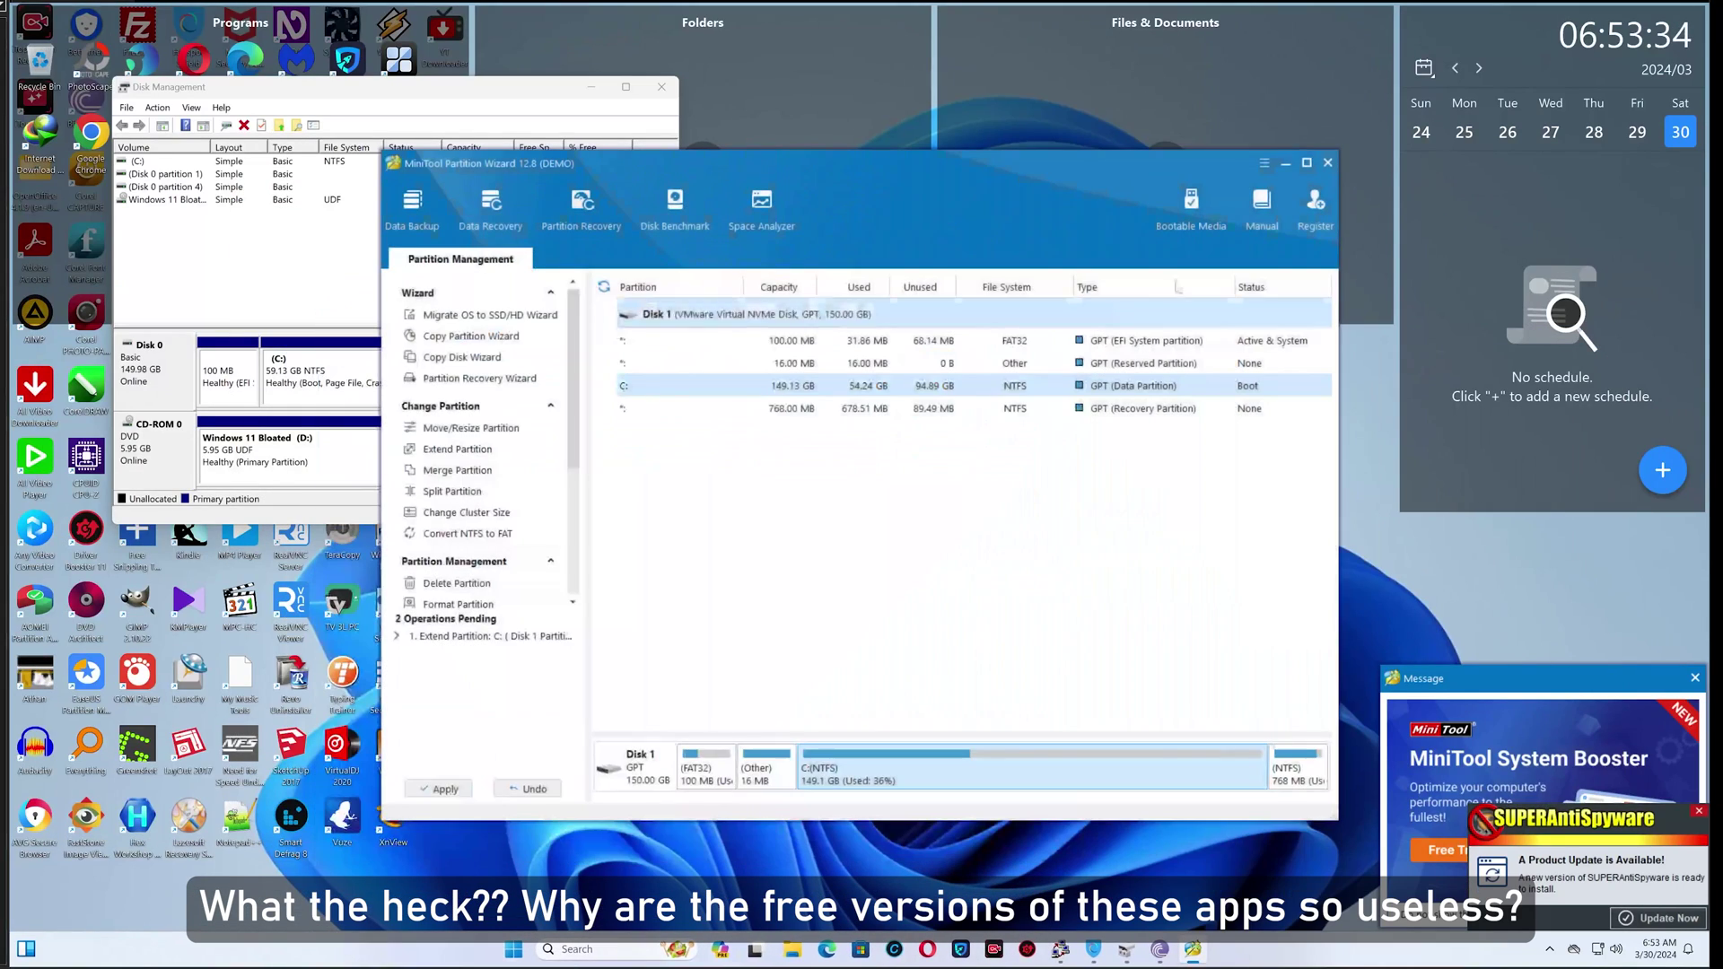
click(1328, 162)
click(828, 543)
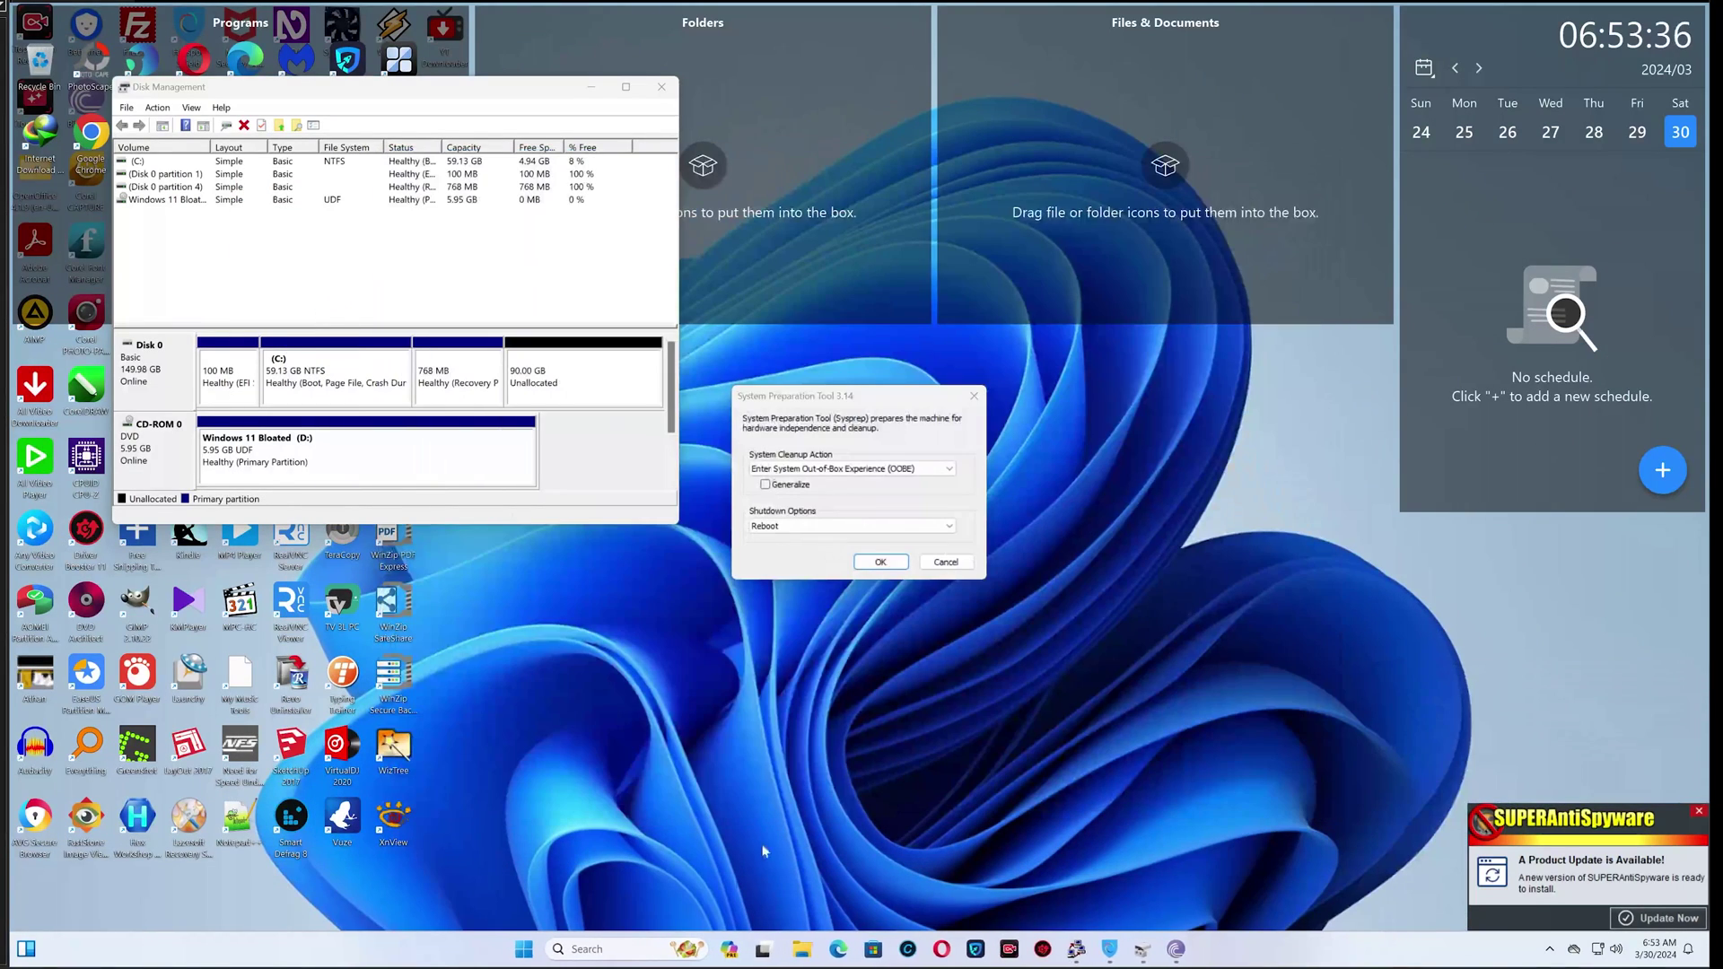
Search Windows for "aomei" and launch AOMEI Partition Assistant 10.2.1.
click(621, 947)
text(aomei)
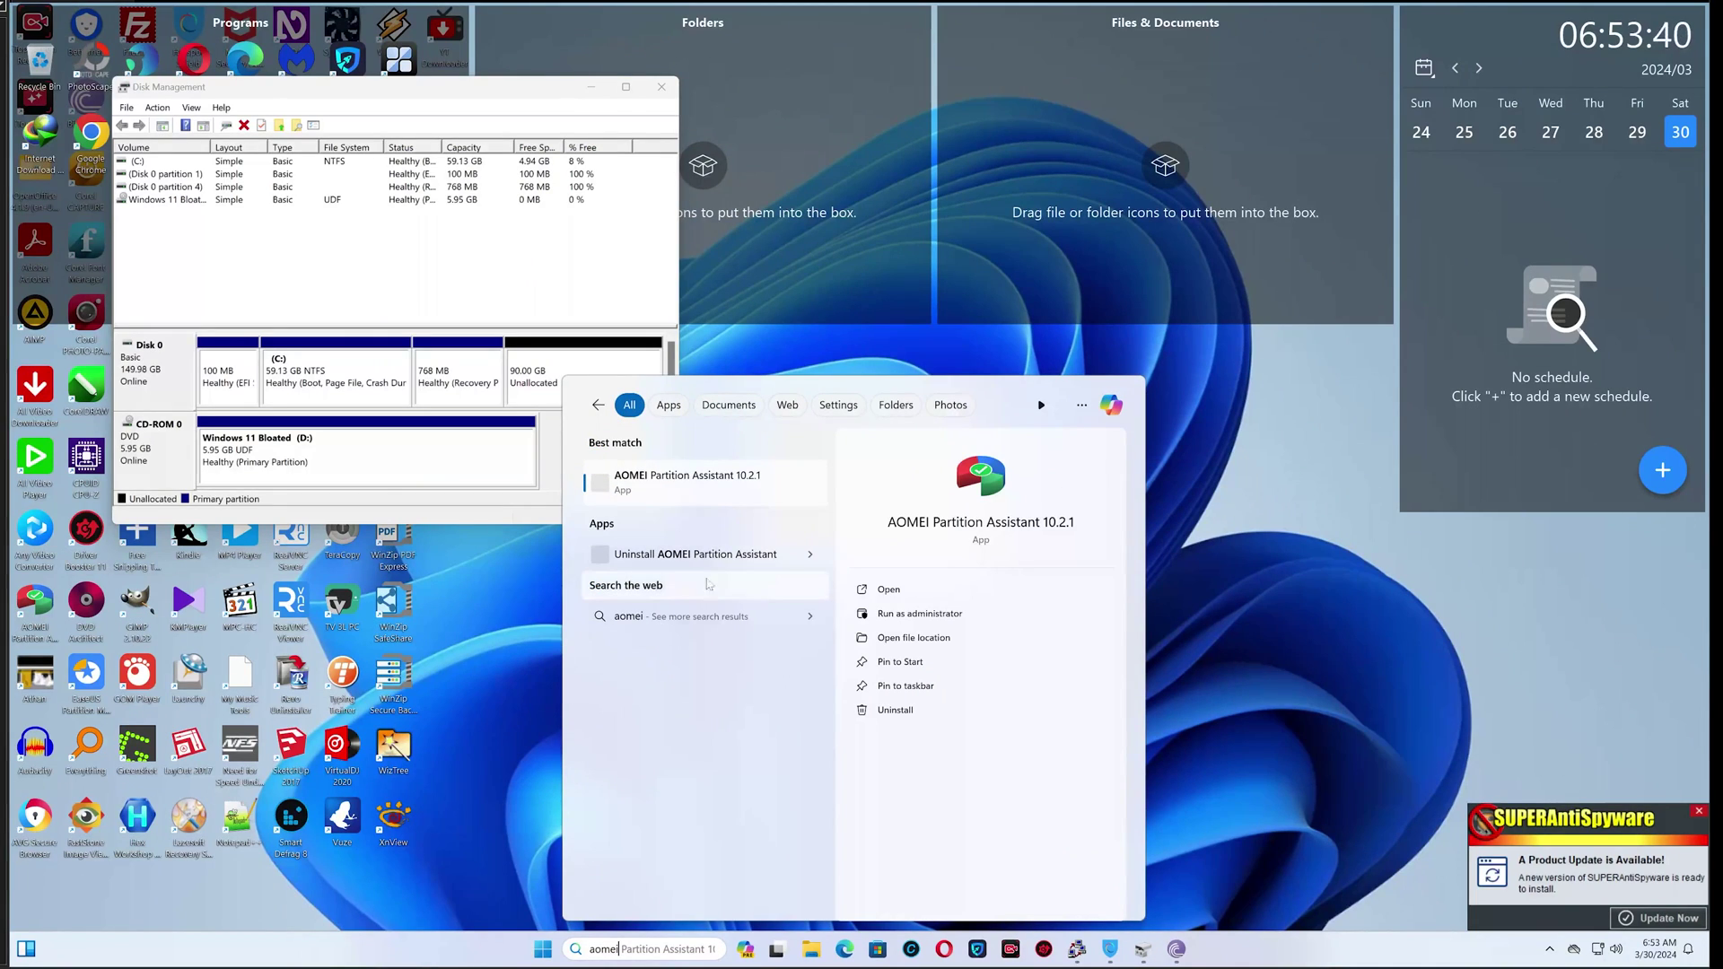
click(967, 547)
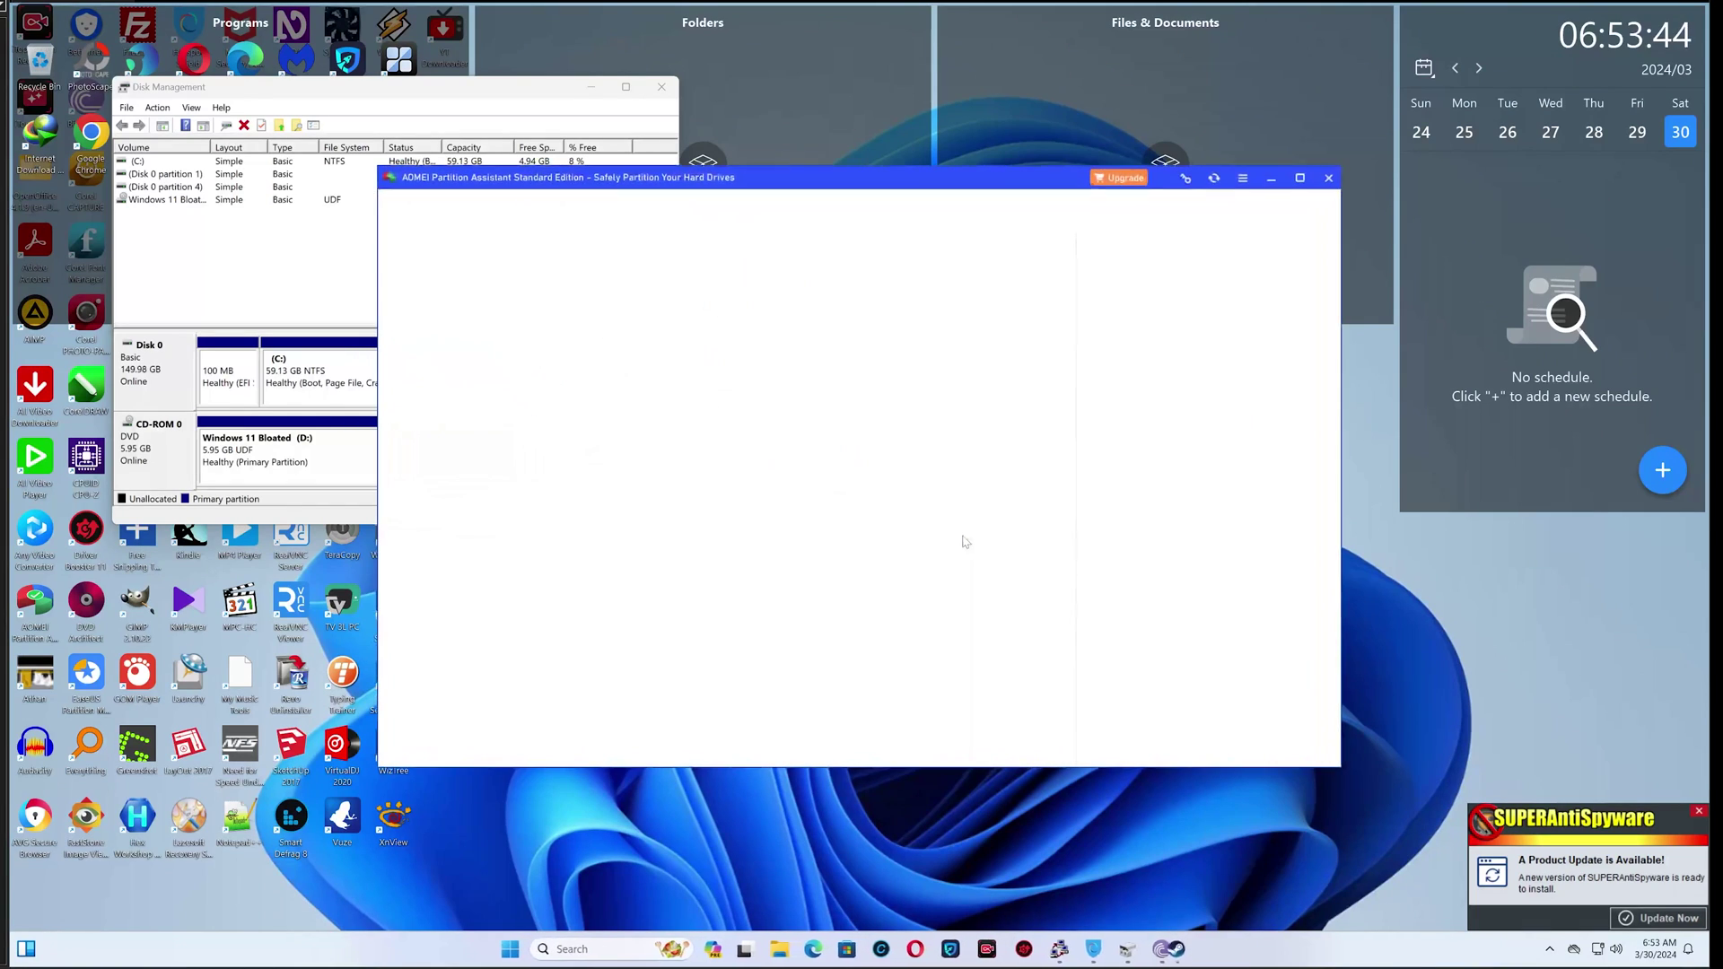
Merge the 90 GB unallocated space on Disk 0 into the C: partition.
click(529, 376)
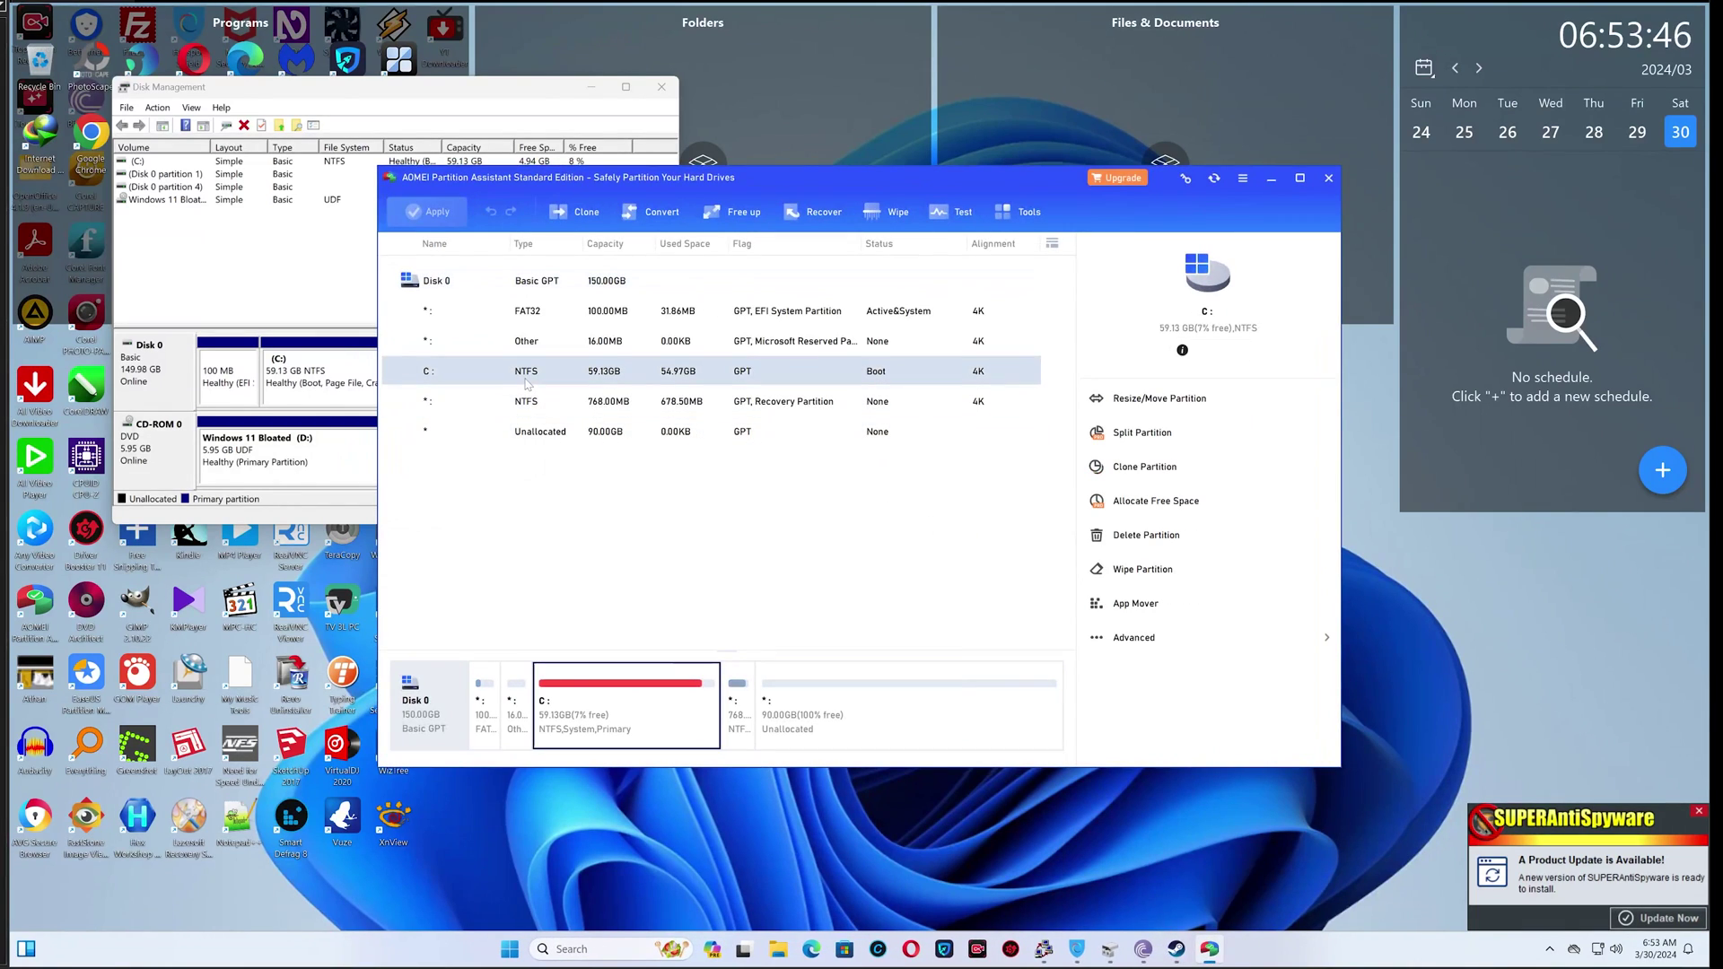
right_click(529, 377)
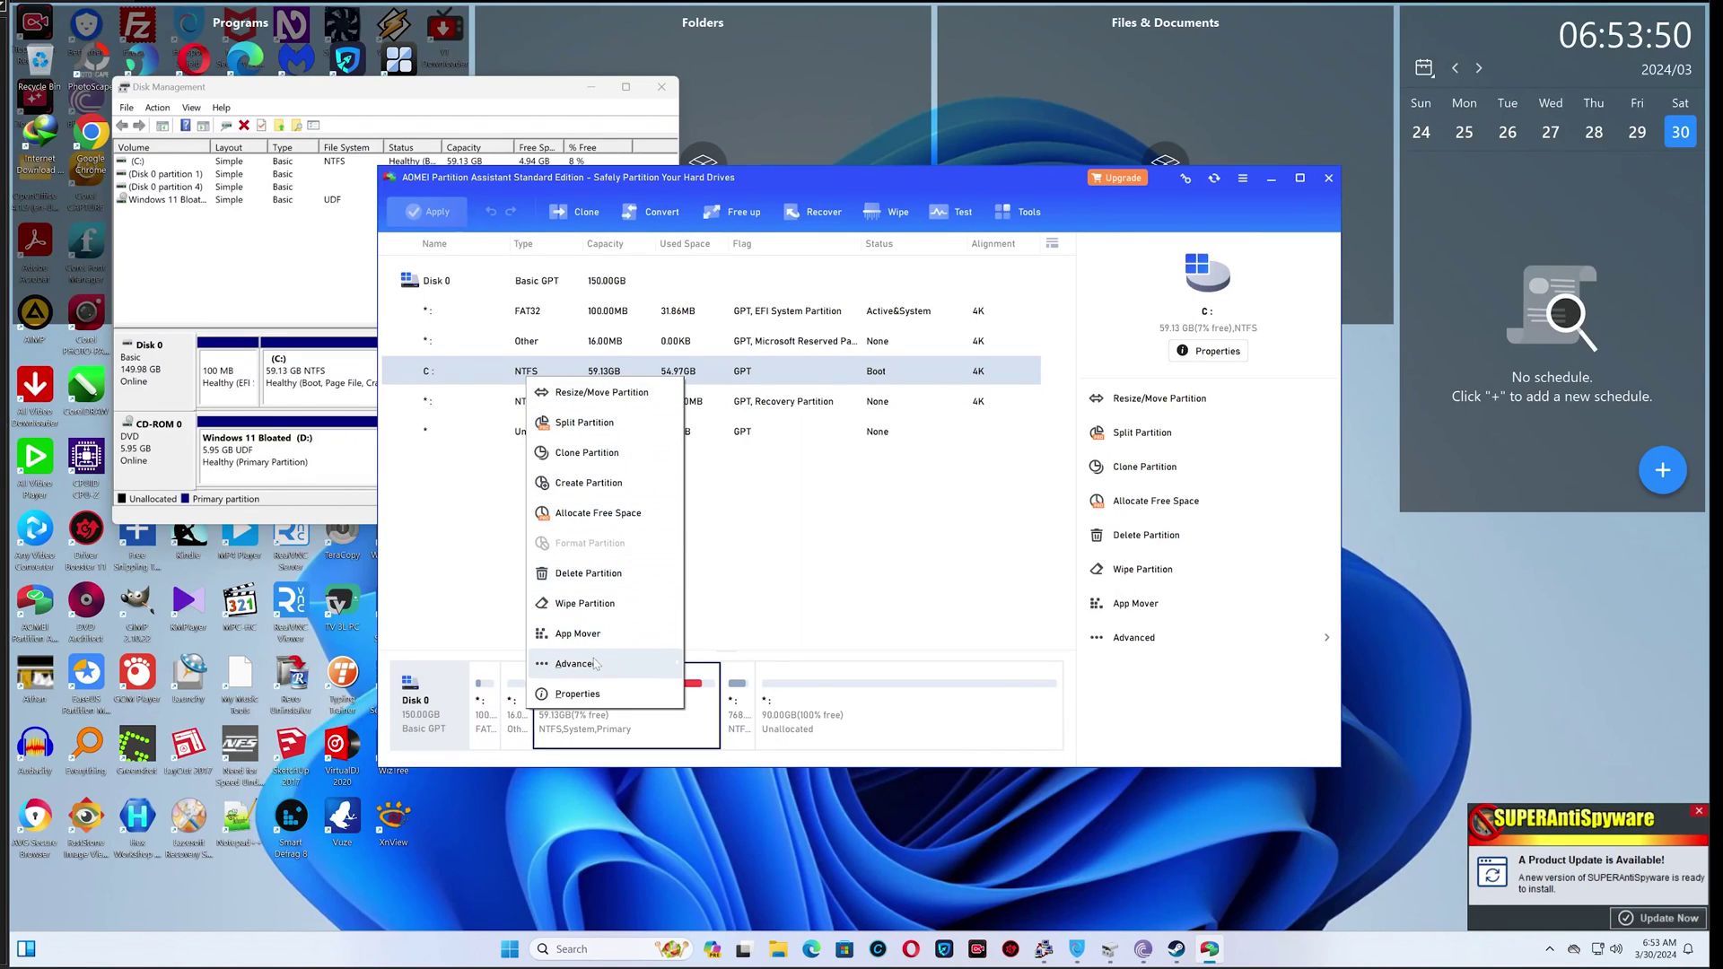
mouse_move(594, 664)
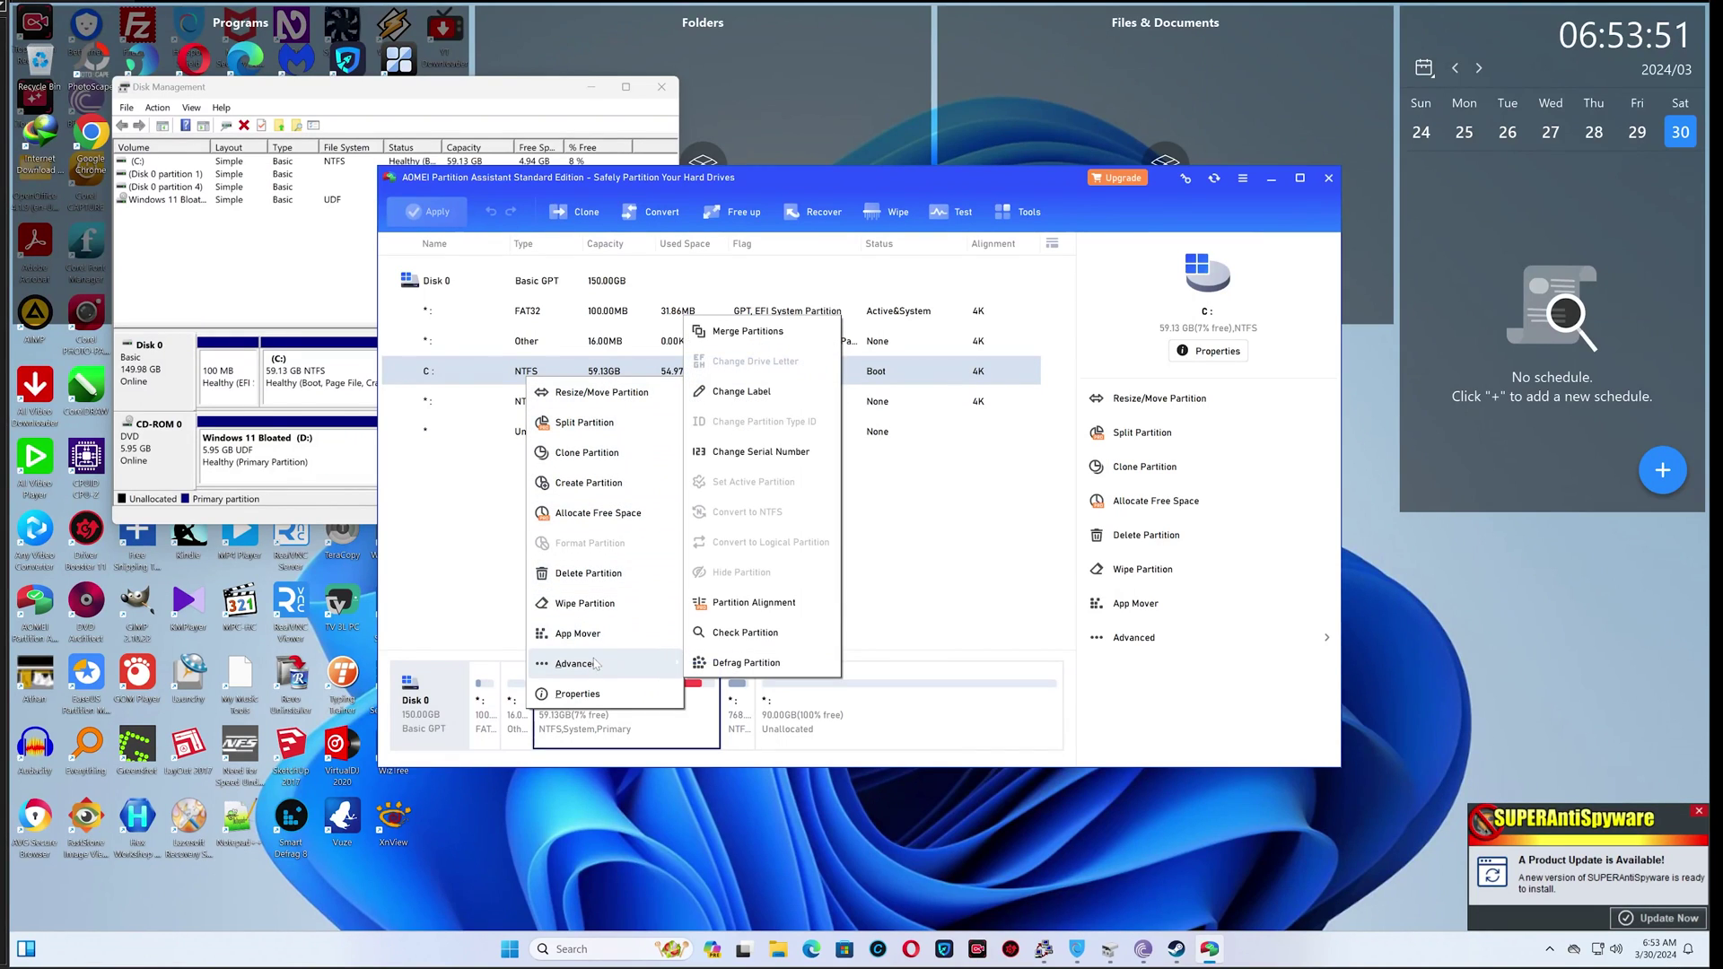
click(782, 334)
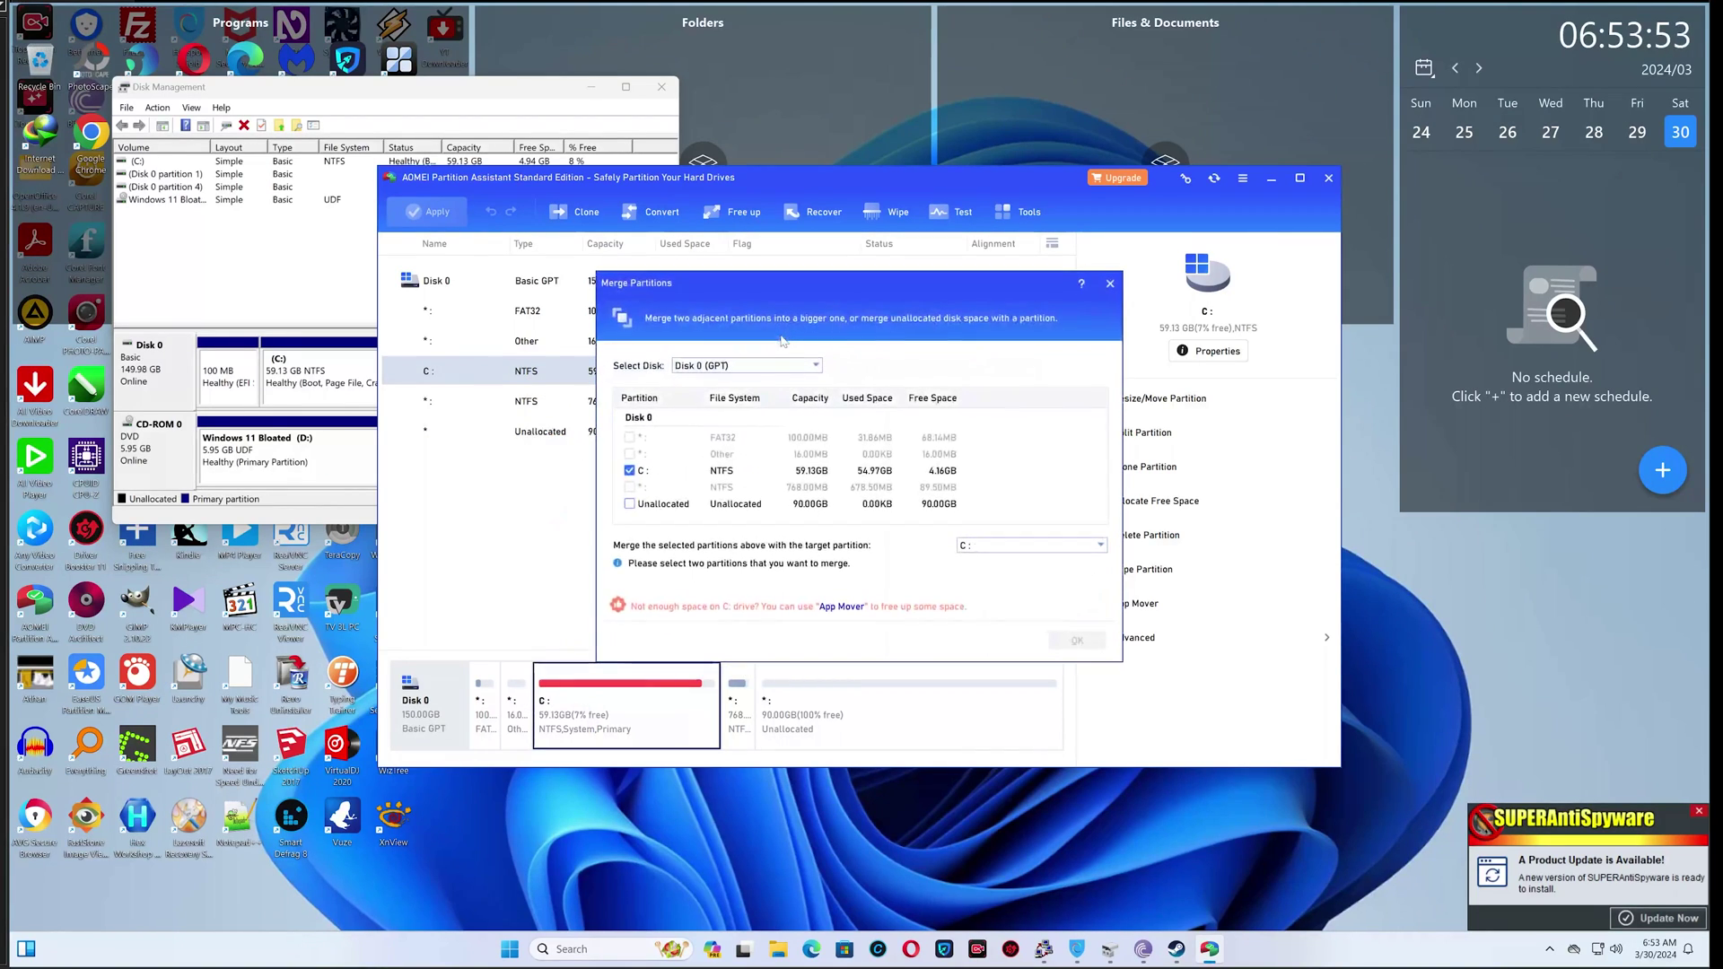
click(629, 503)
click(1077, 640)
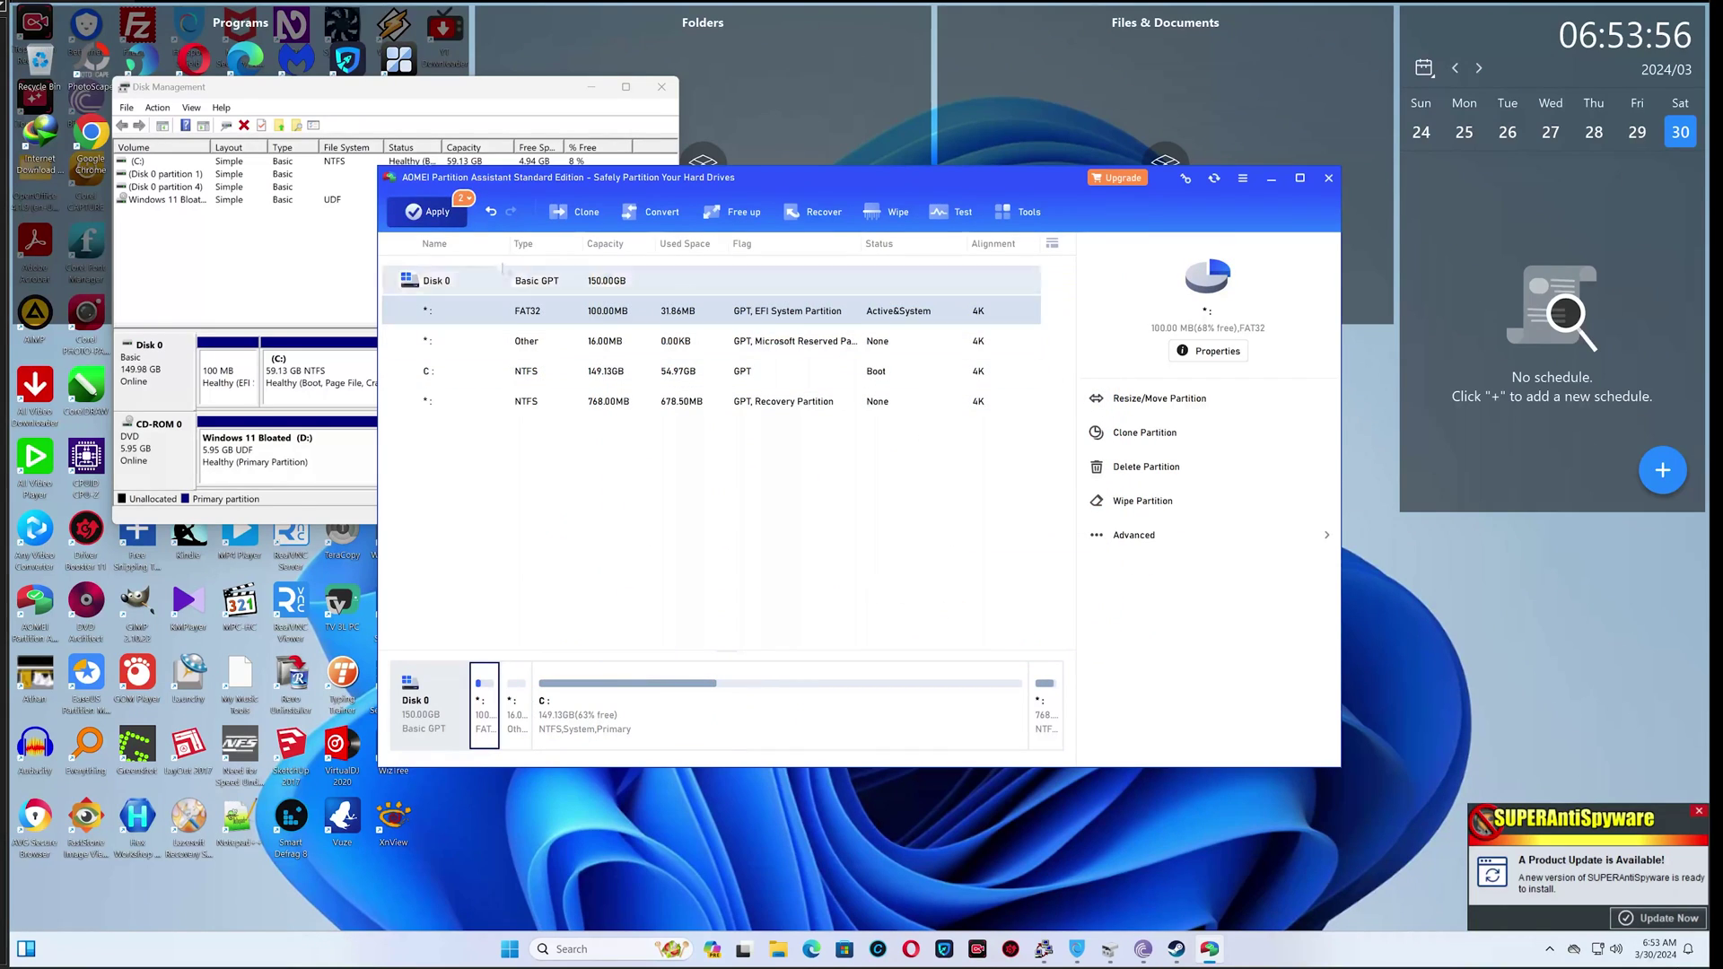
Apply the pending partition operations with the partition check enabled, restarting into Windows PE mode to execute them.
click(429, 212)
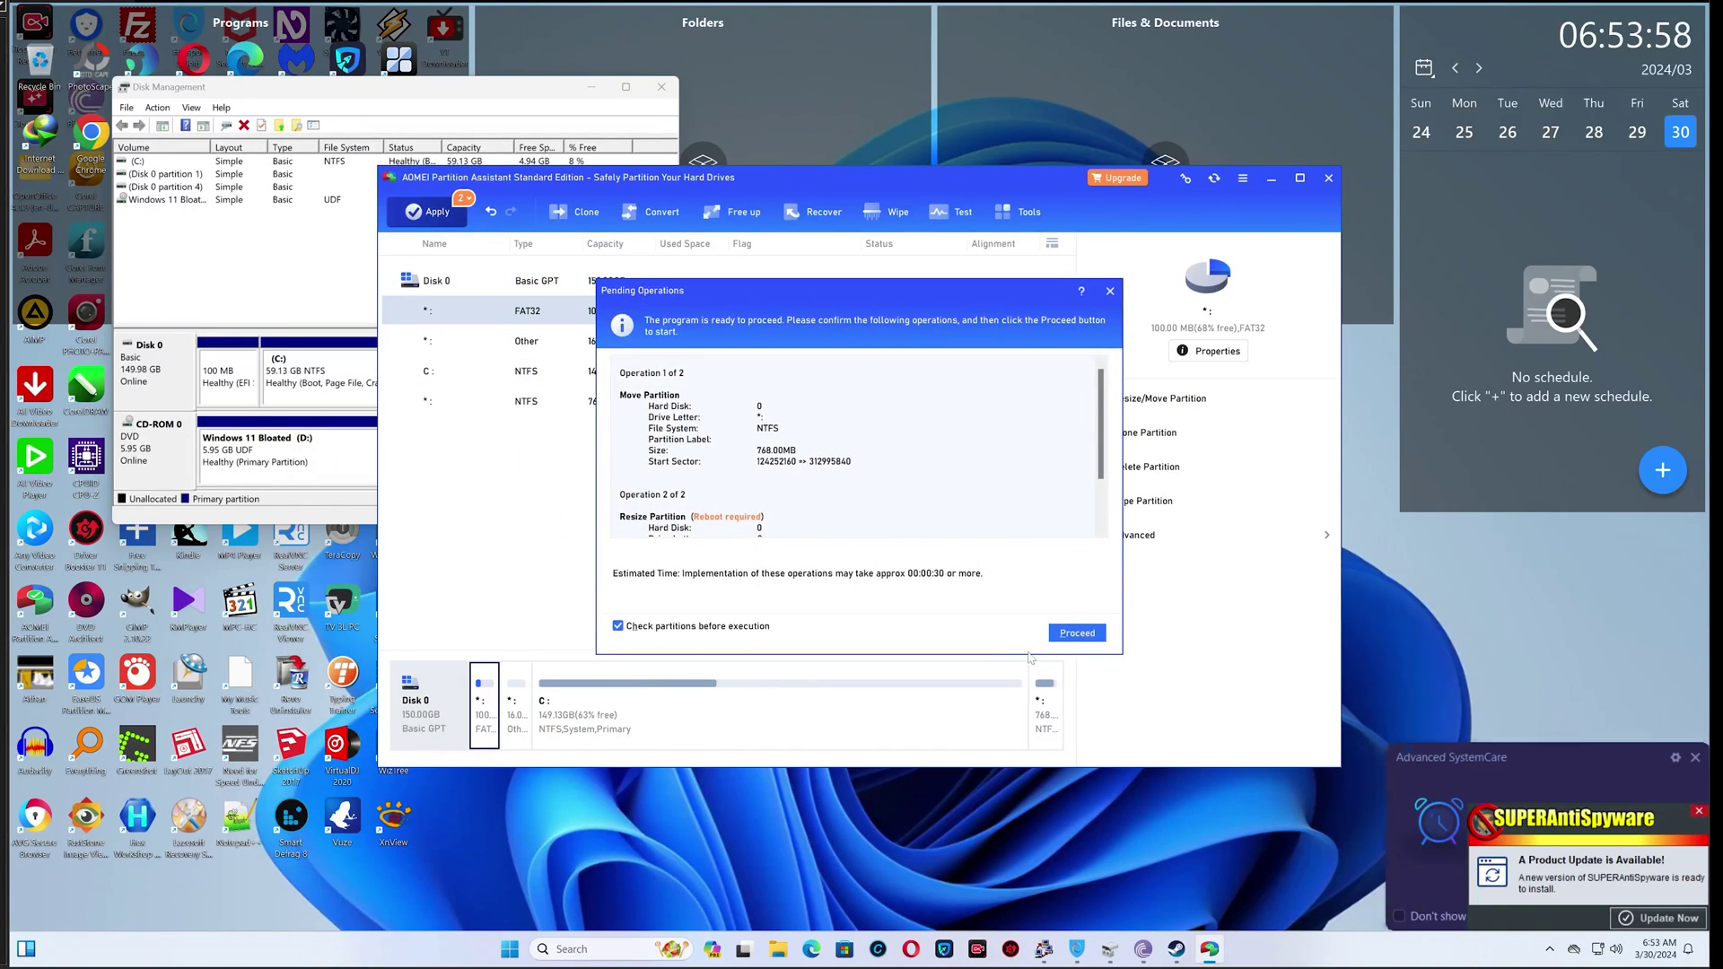
click(1069, 635)
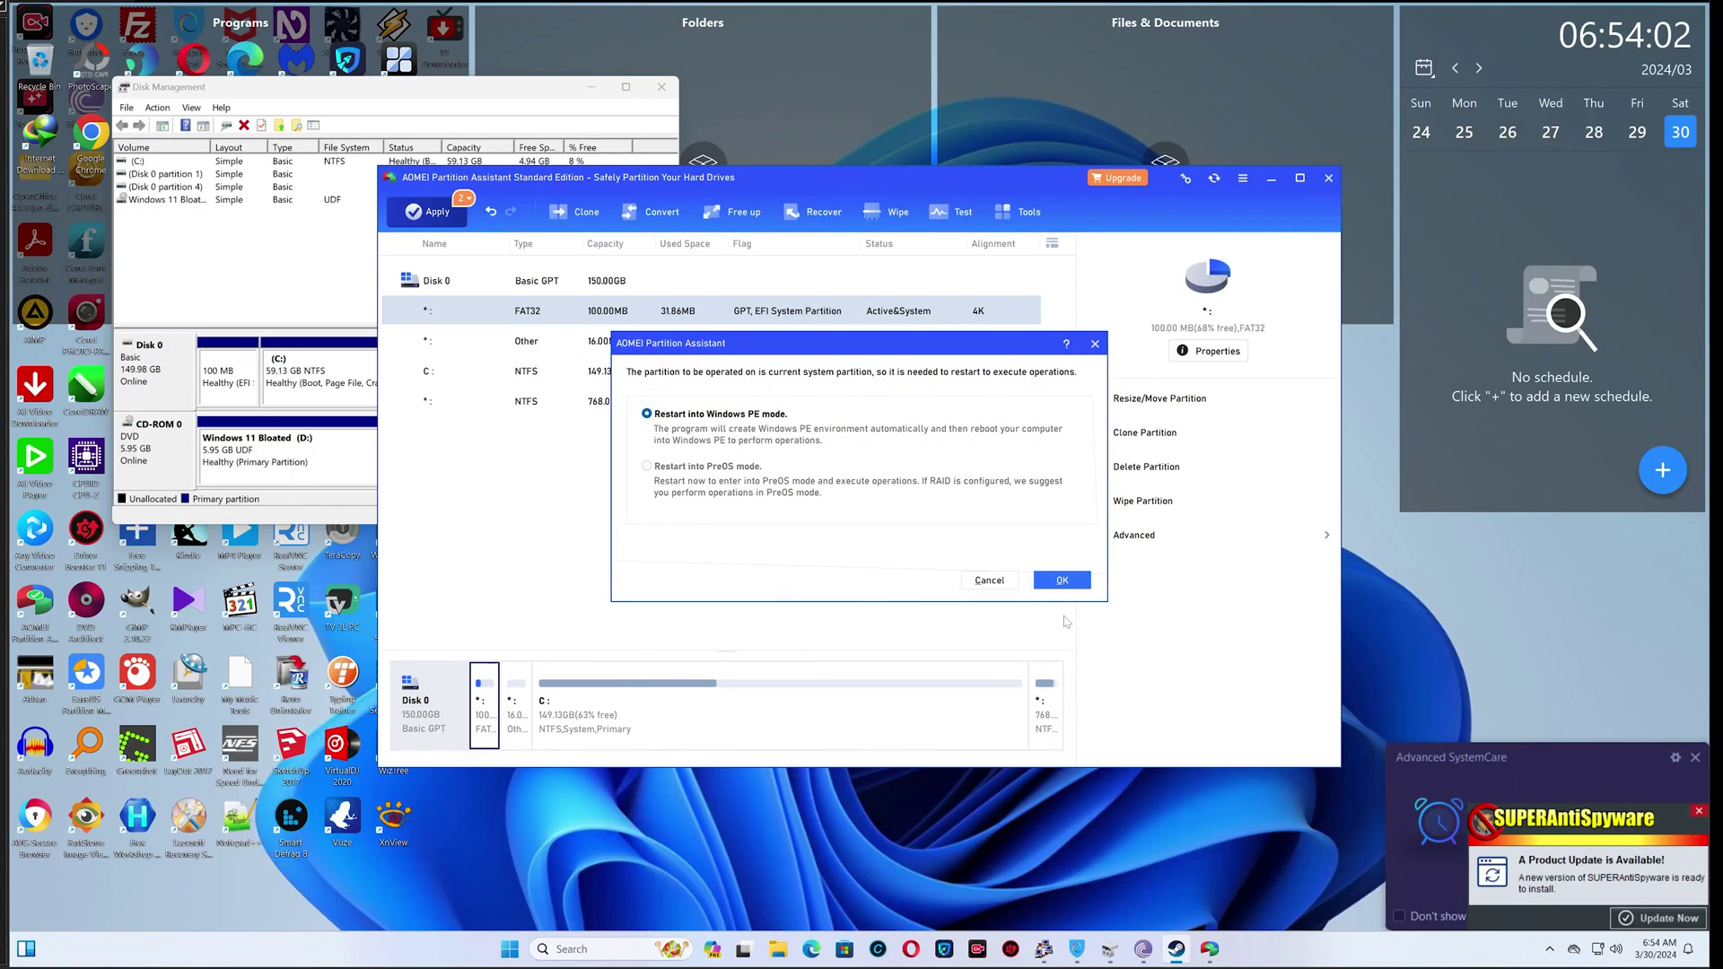
click(1062, 581)
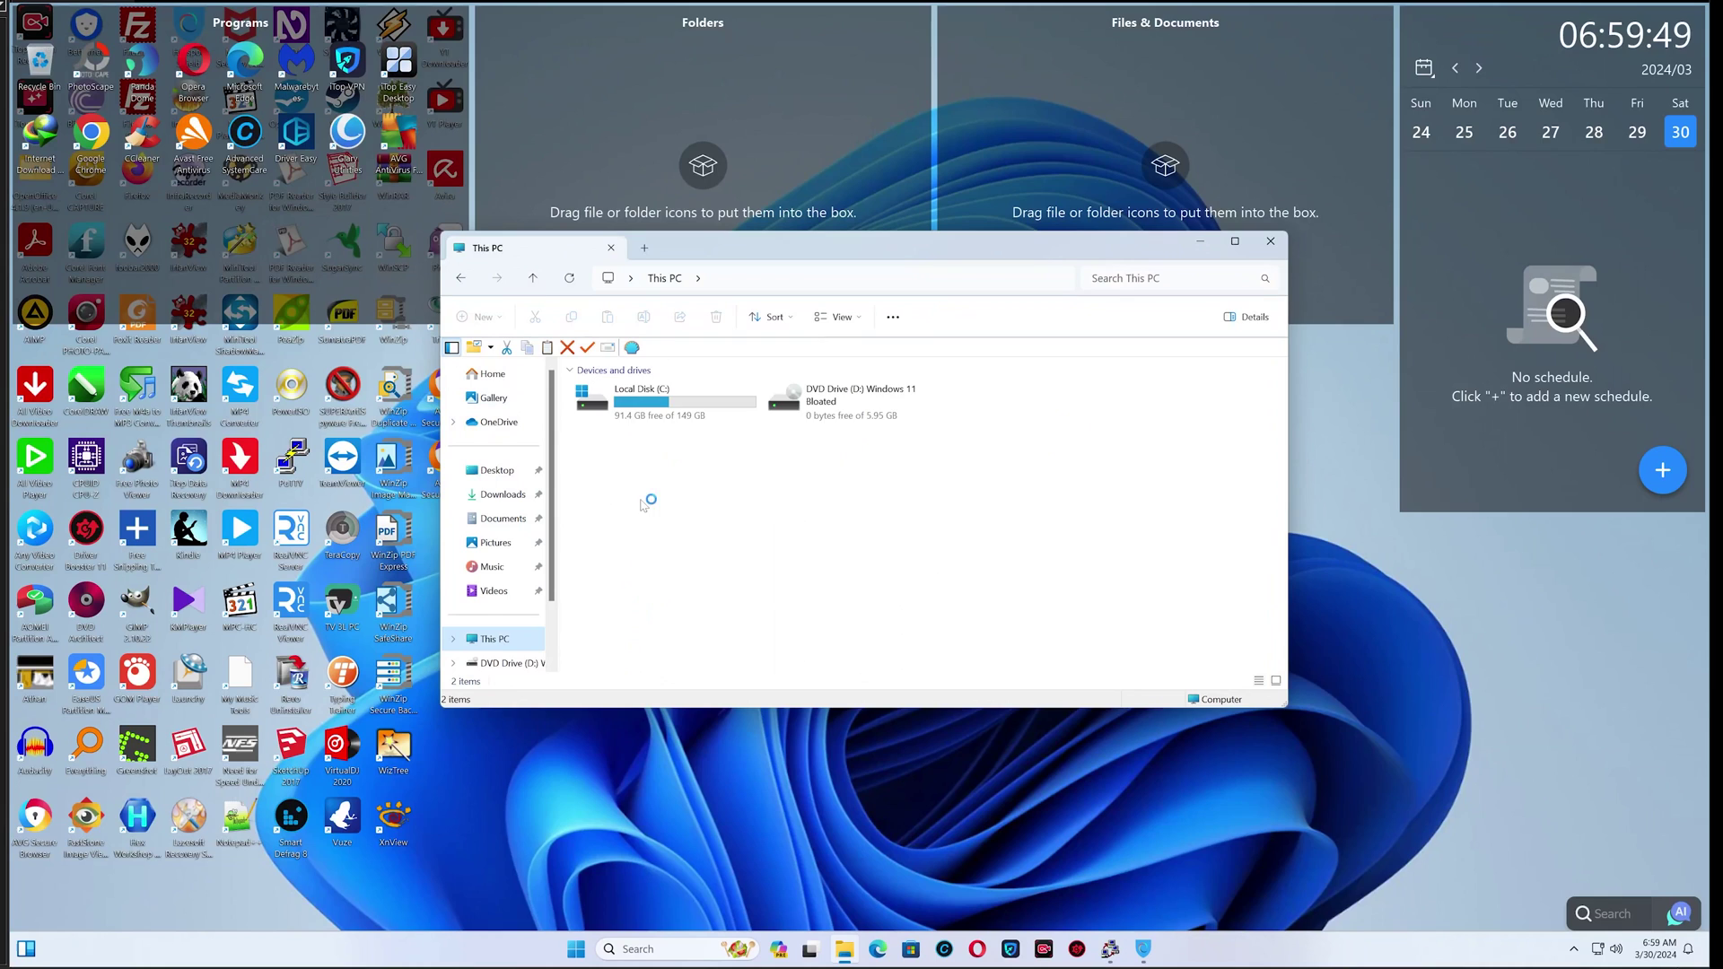
Close the This PC window and dismiss the Snagit trial popup and its sign-in warning.
click(1271, 241)
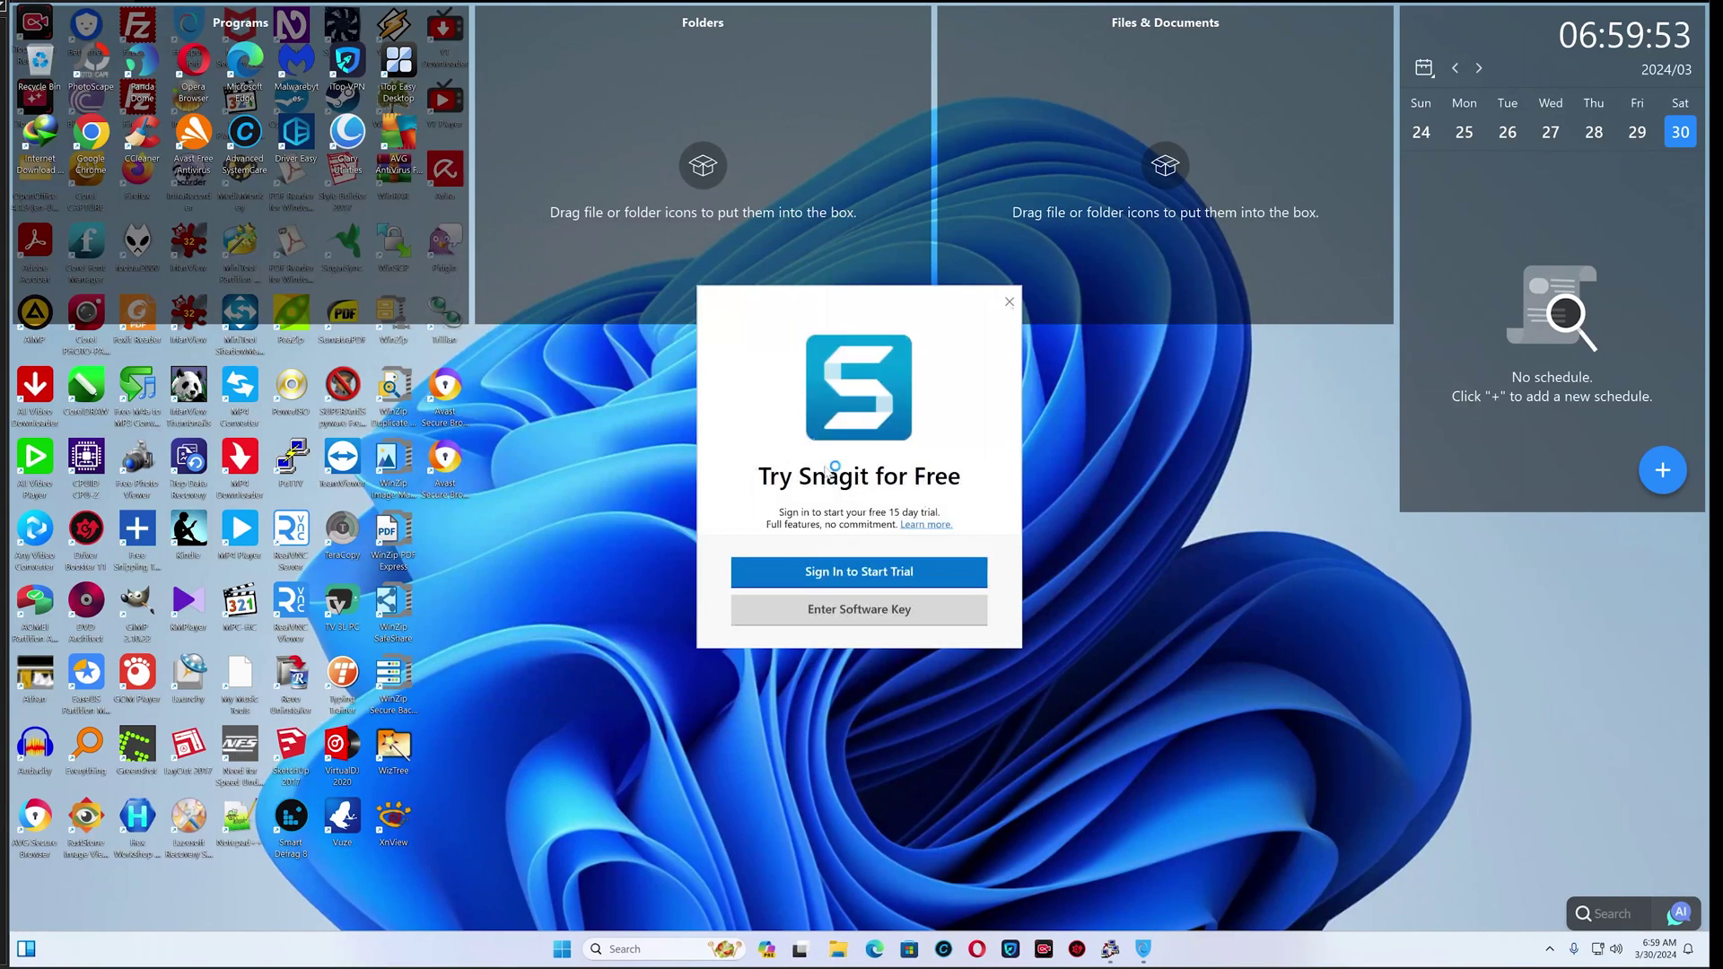
click(1010, 302)
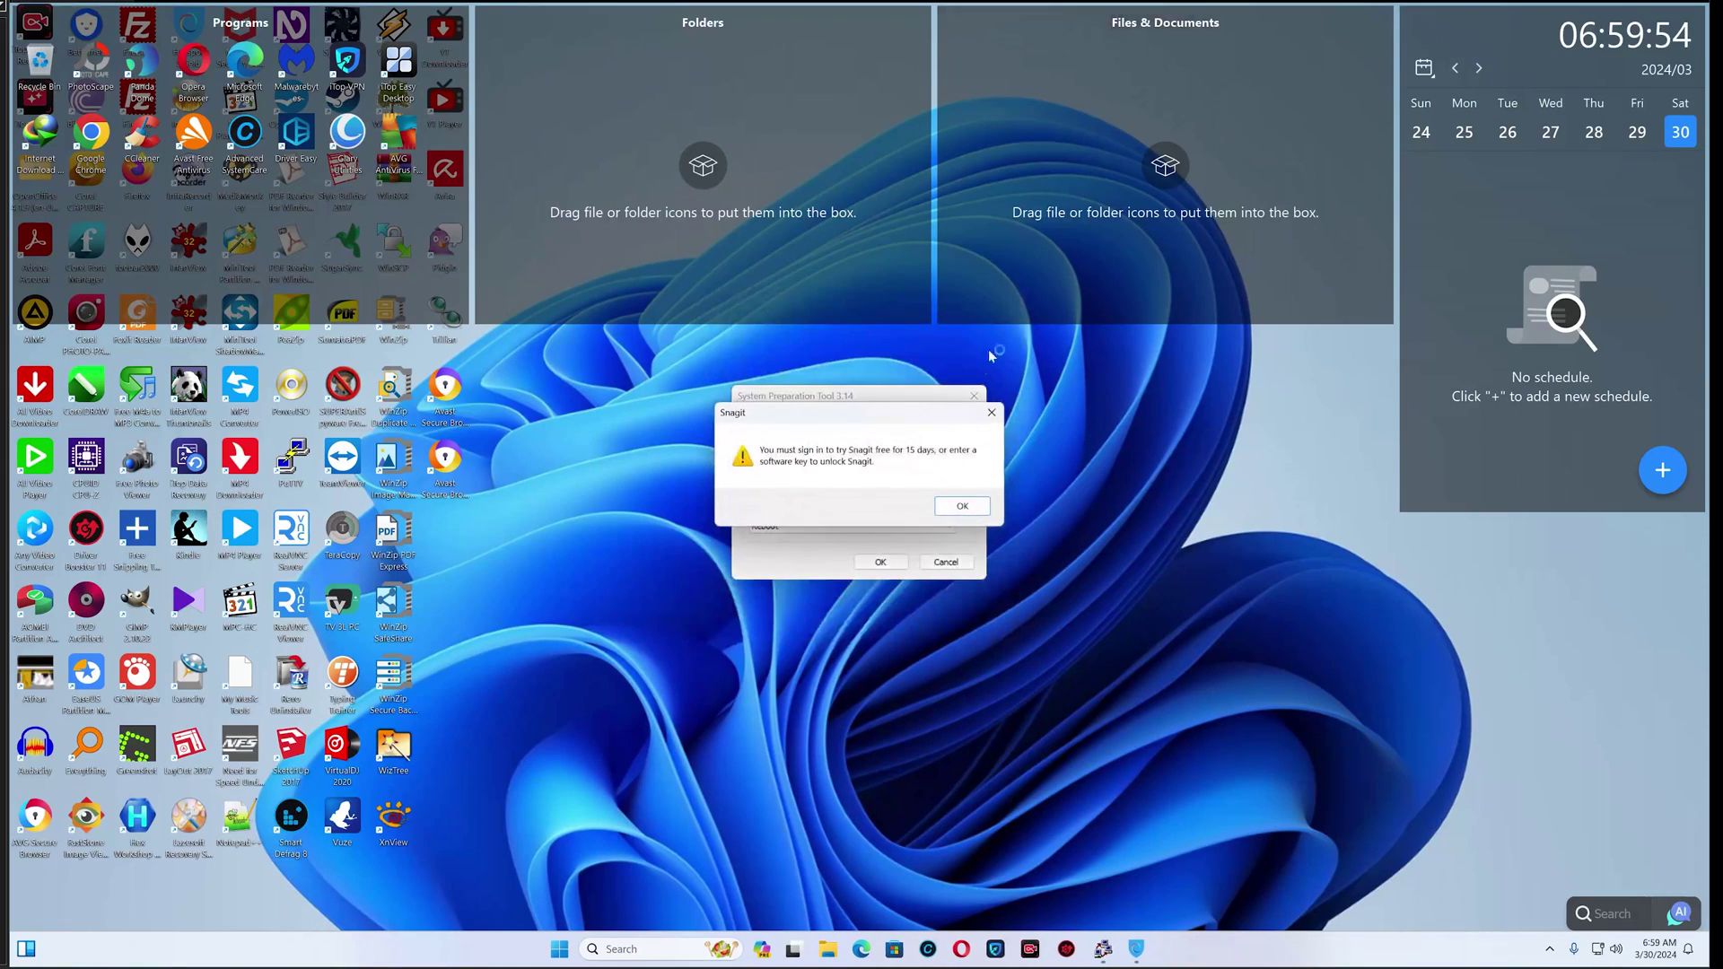
click(973, 505)
Try to run Sysprep into OOBE with Generalize enabled and the shutdown option Quit, and dismiss the IDM warning.
click(881, 468)
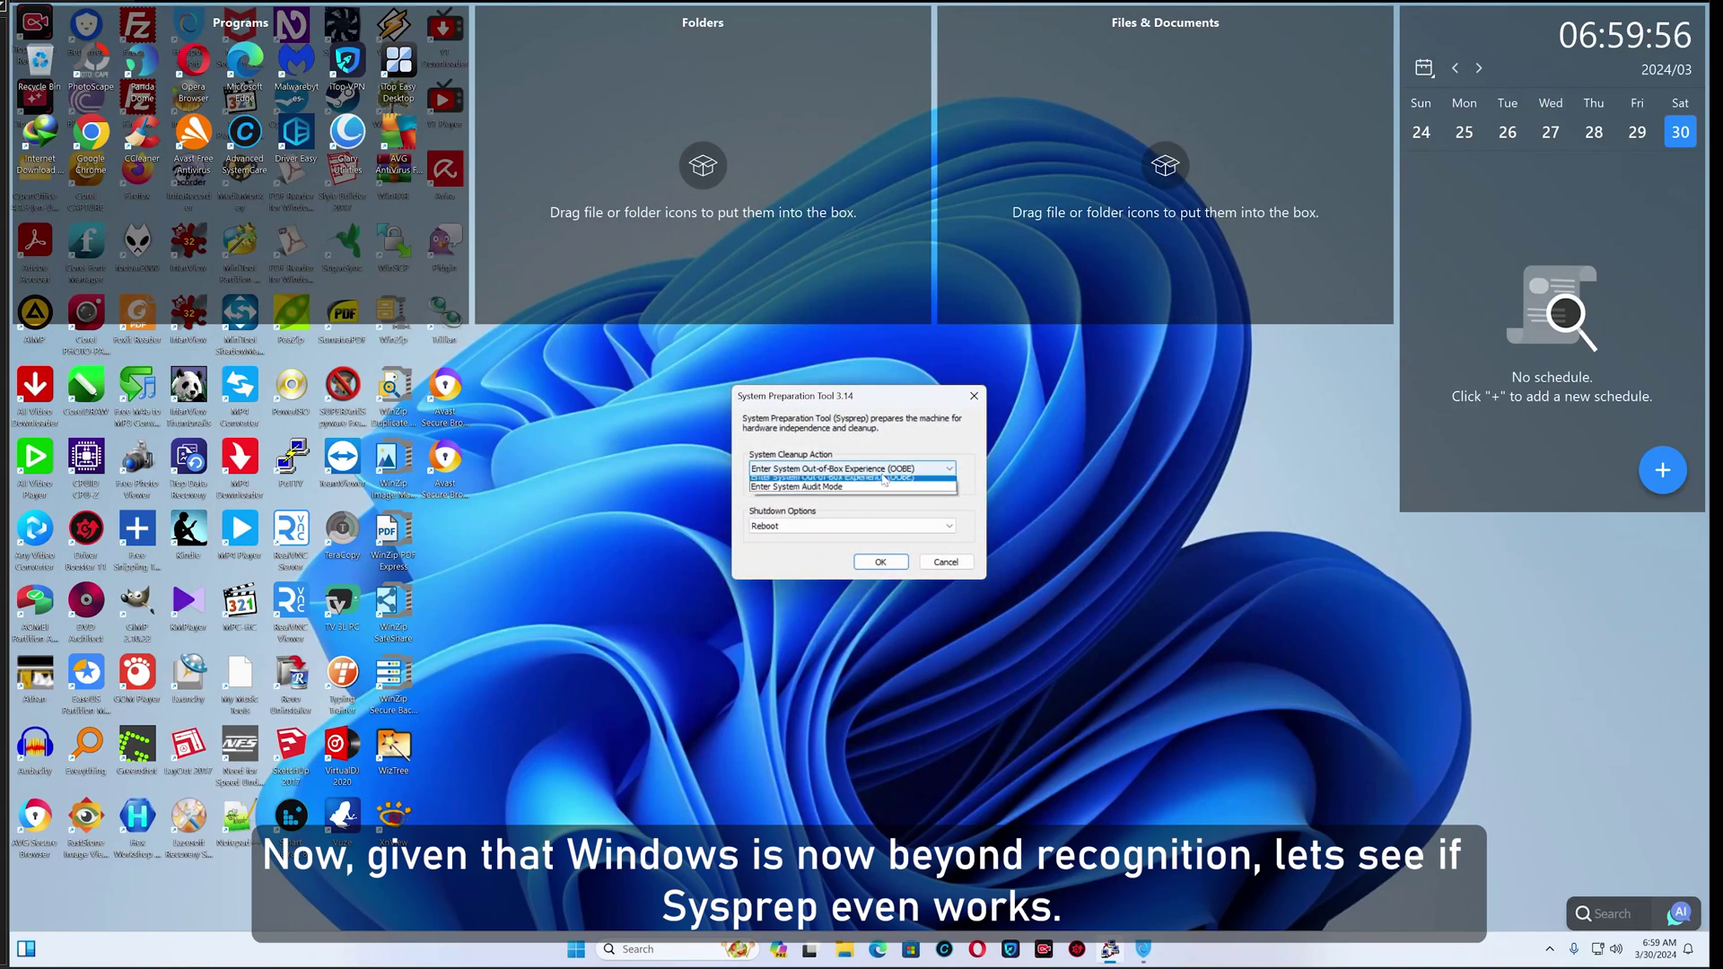
click(881, 479)
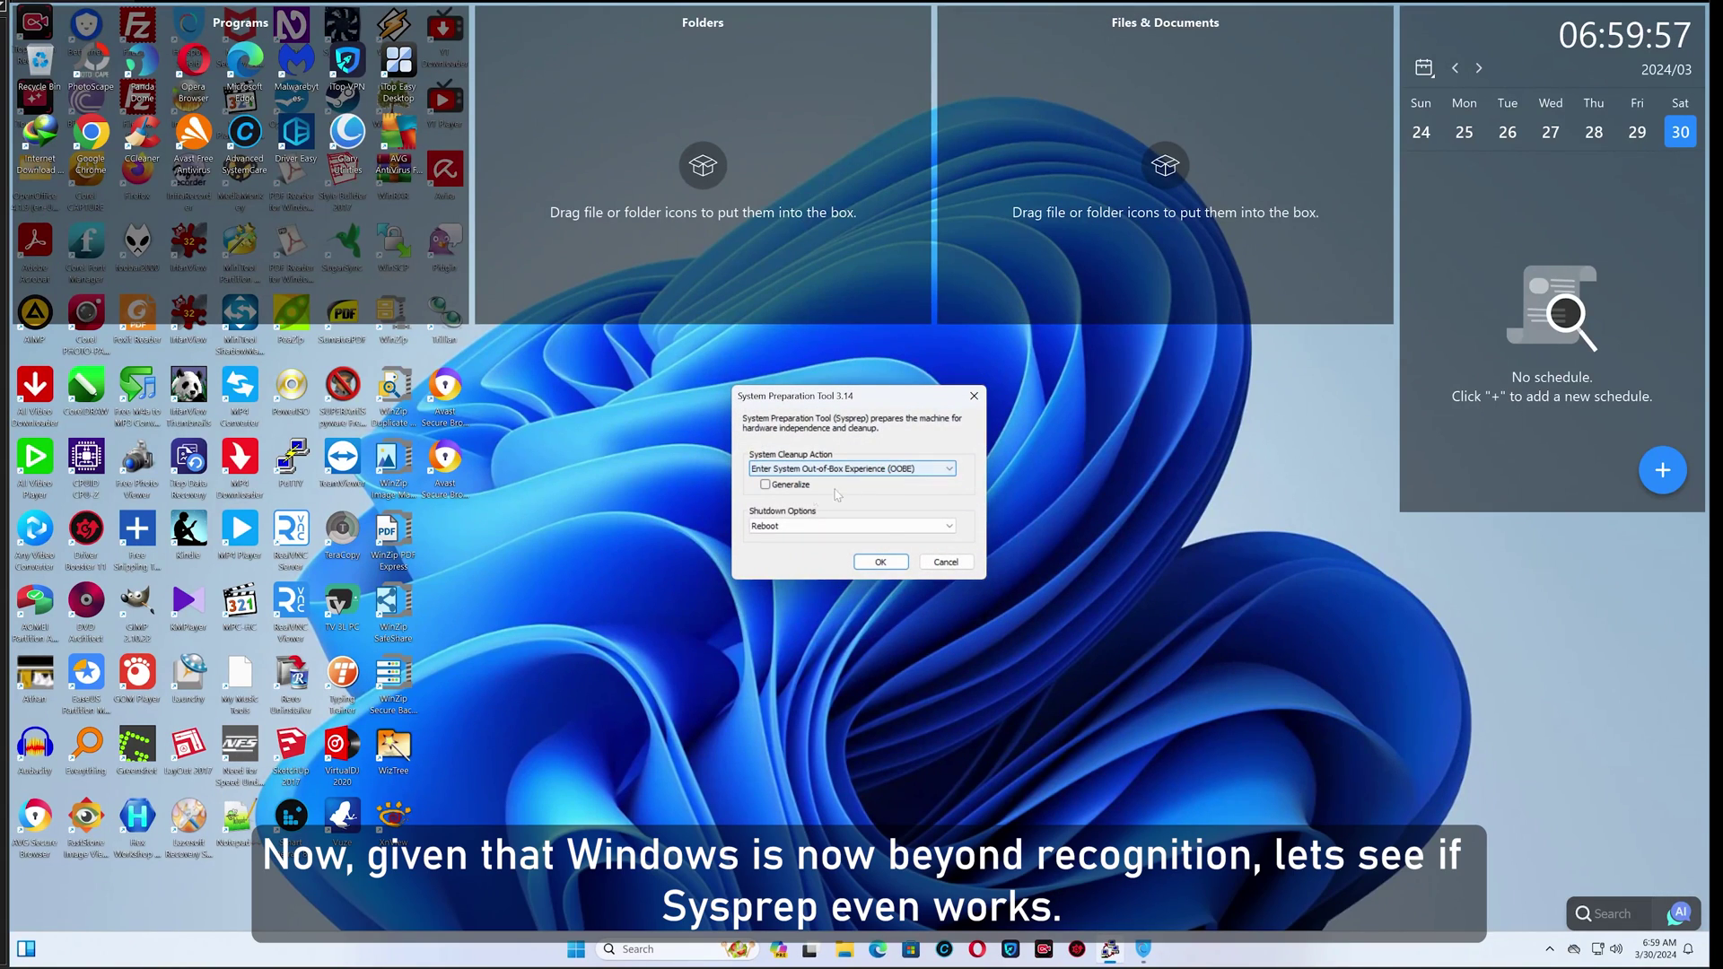
click(799, 526)
click(859, 549)
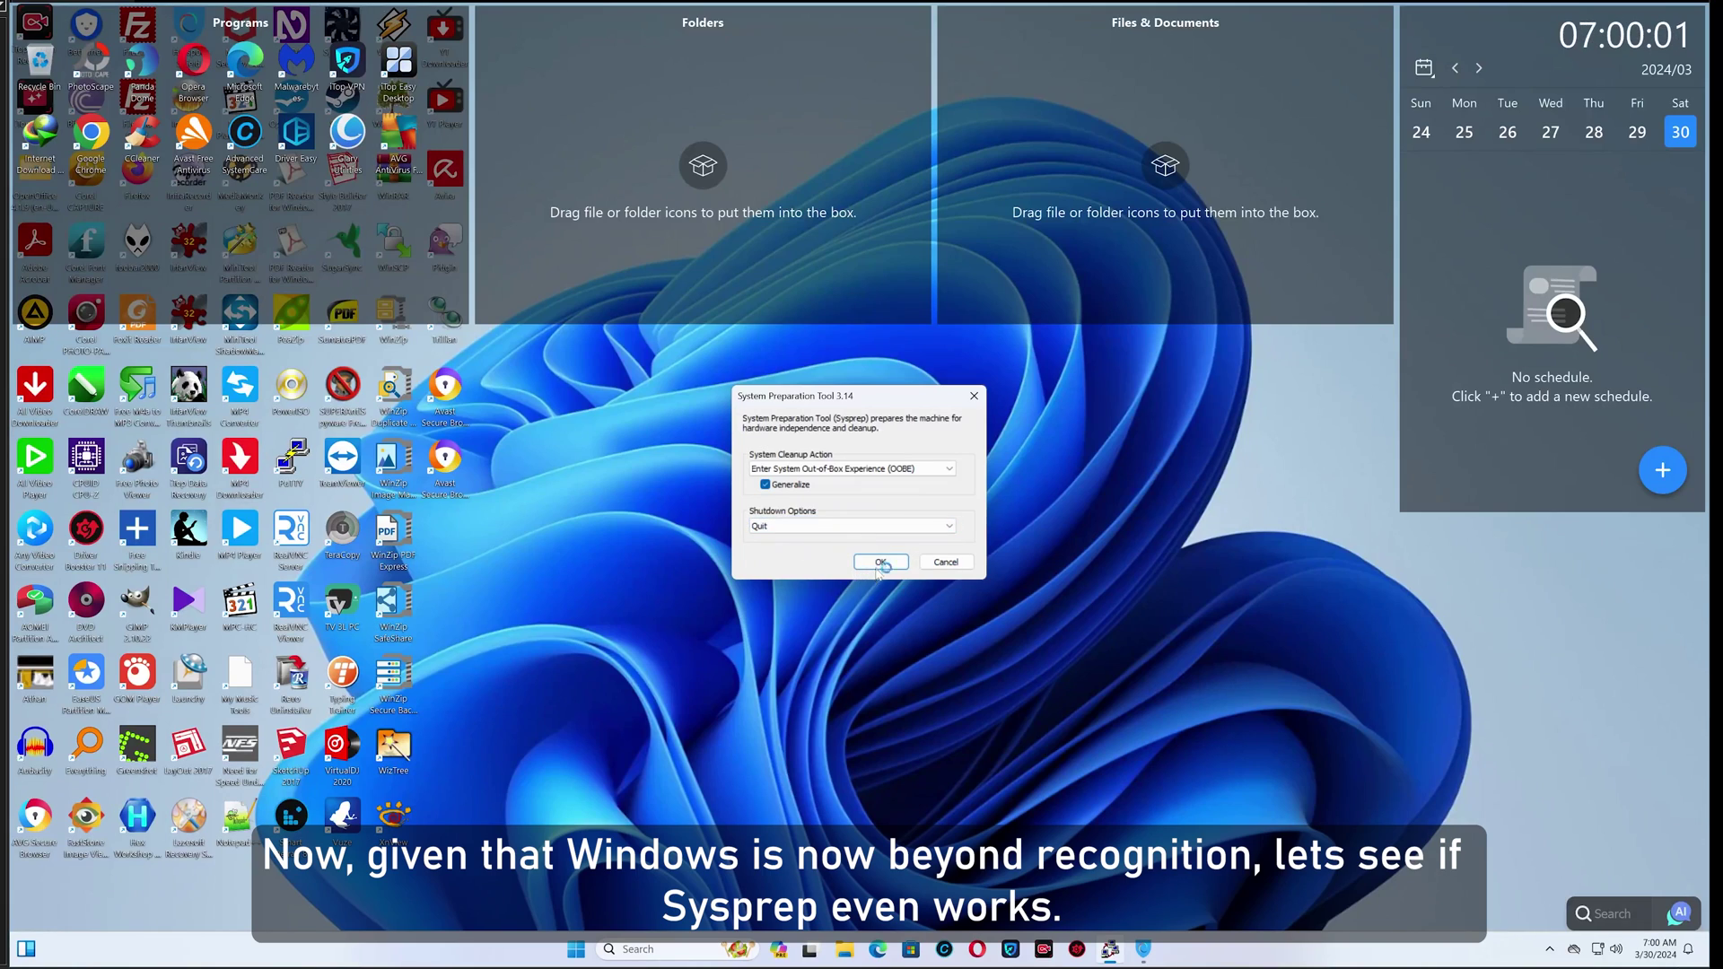
click(880, 563)
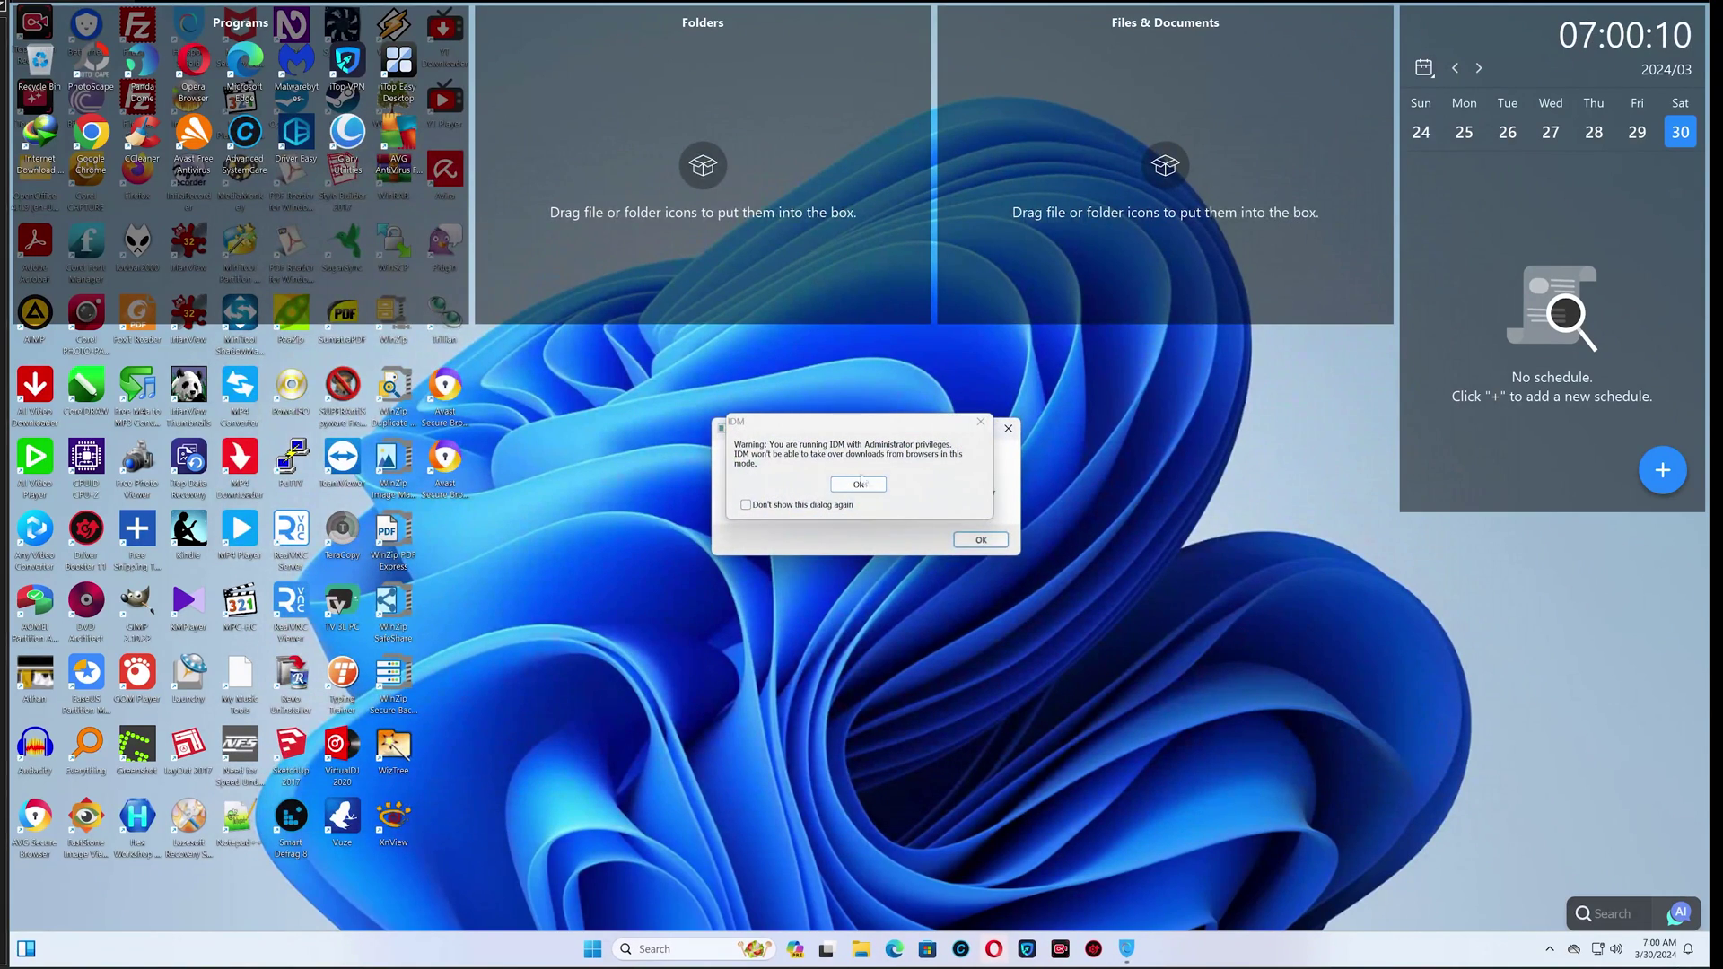
click(860, 483)
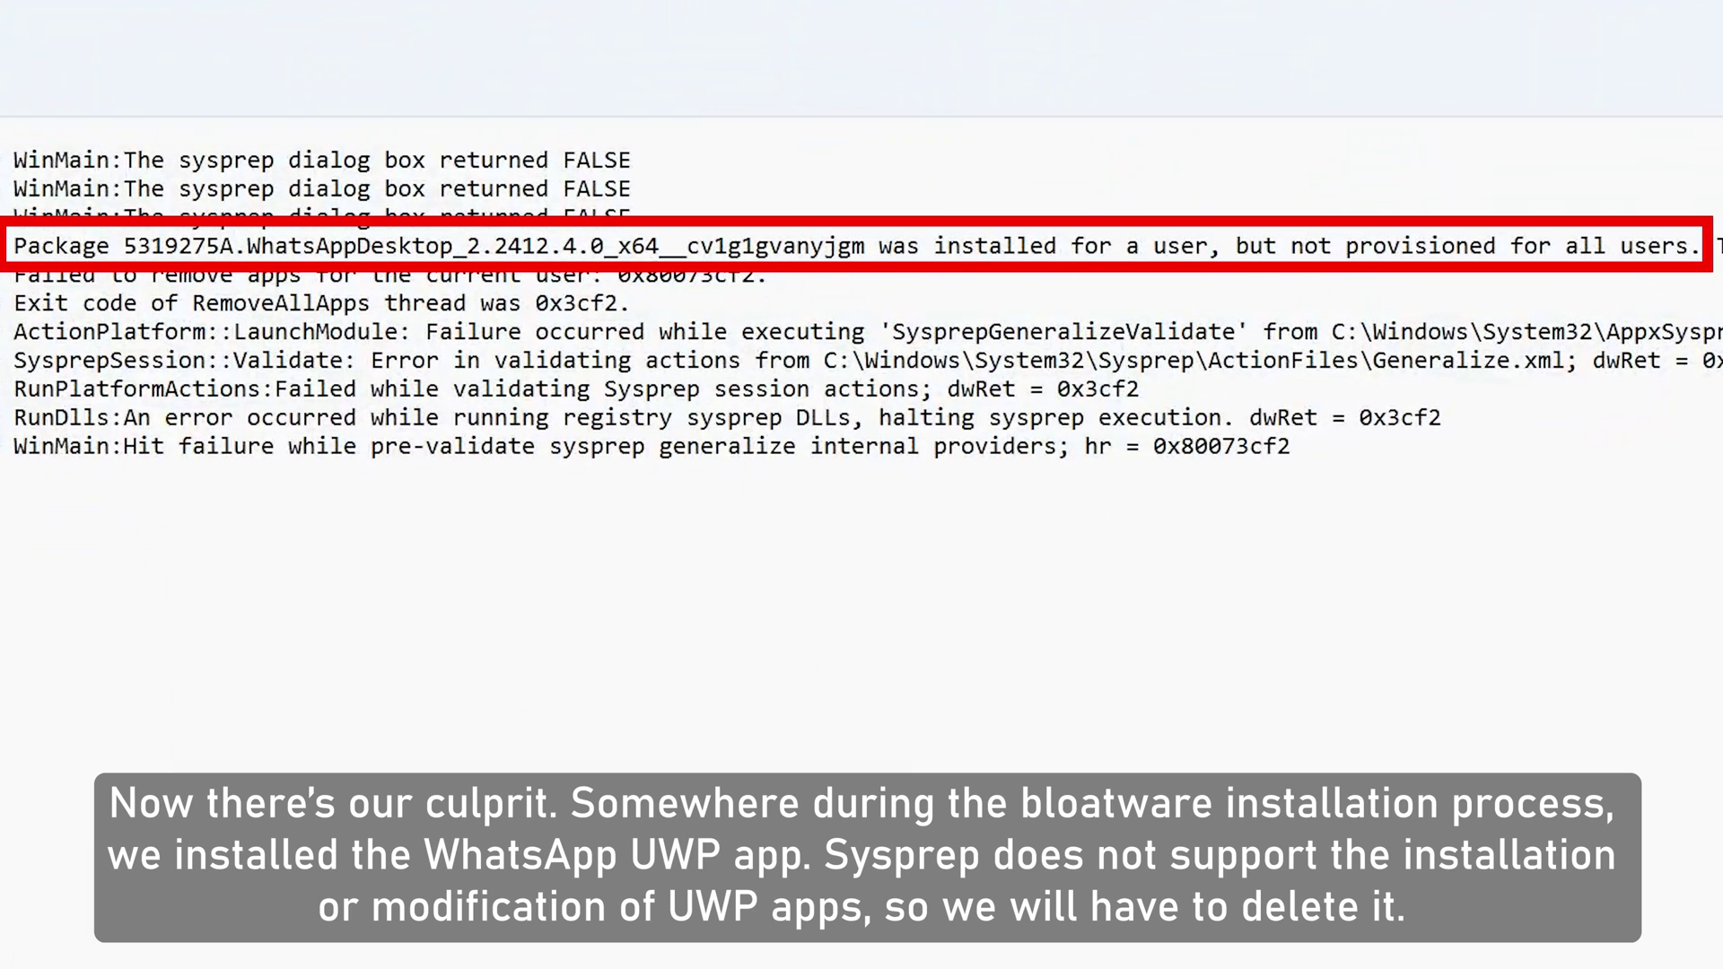
Check the Sysprep error log for the package blocking generalization and uninstall the WhatsApp app.
drag(1181, 246, 1714, 246)
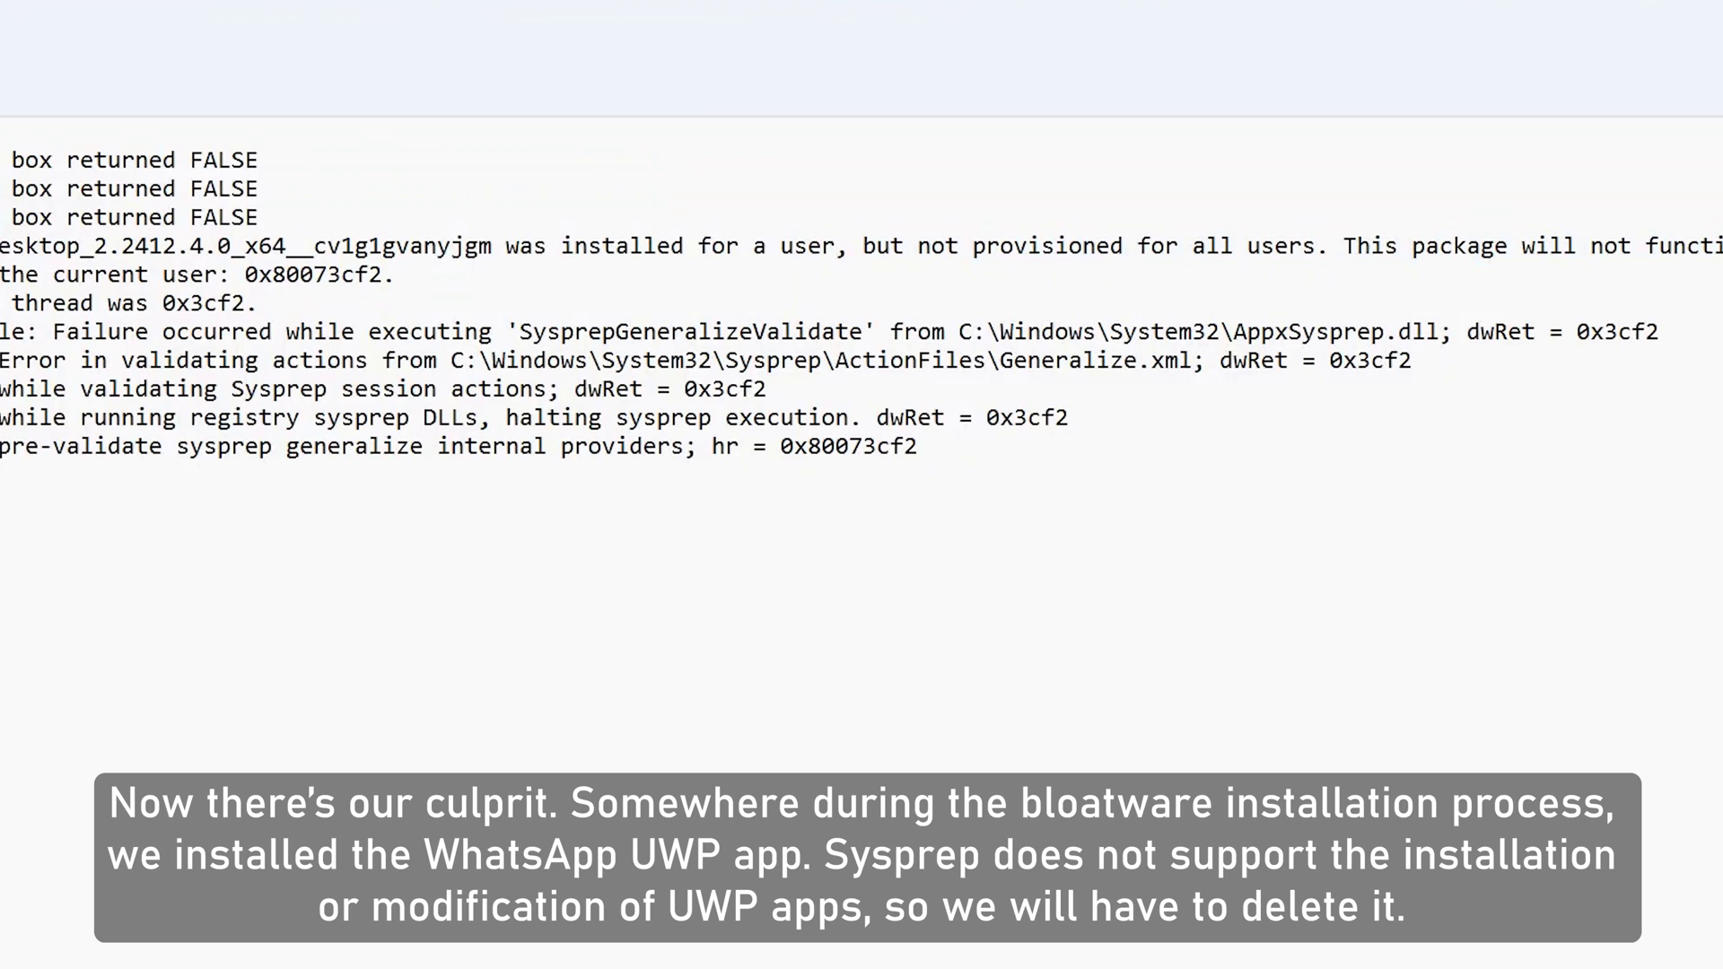
right_click(608, 579)
click(777, 704)
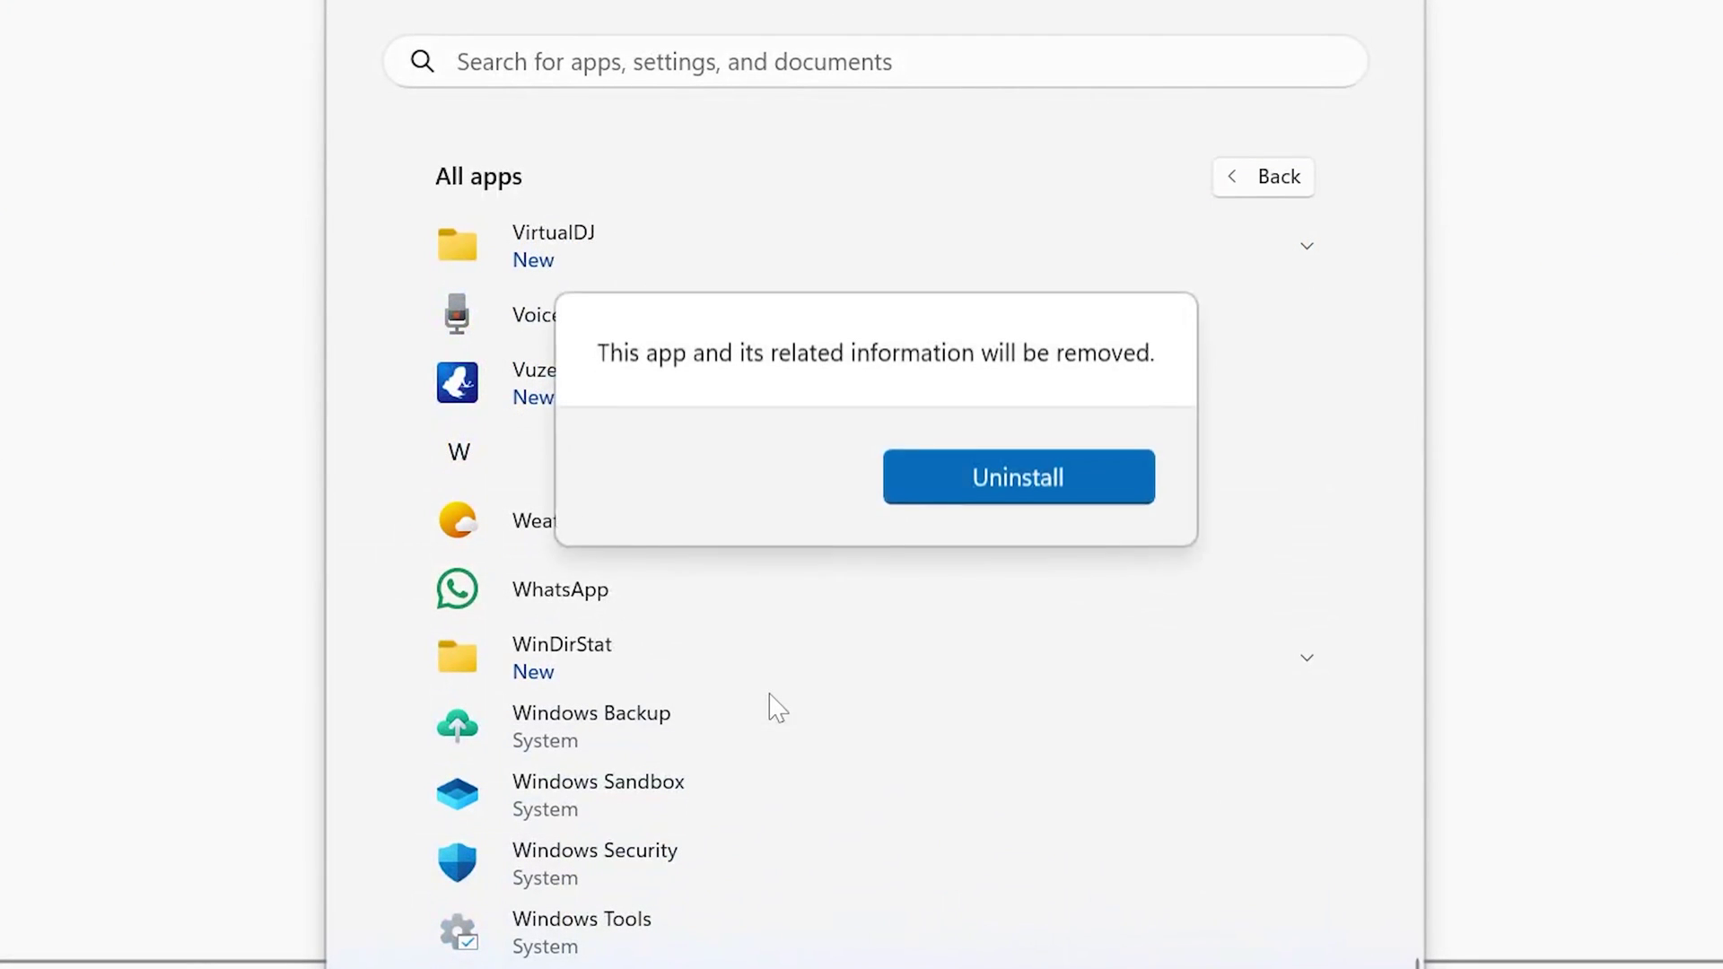
click(952, 477)
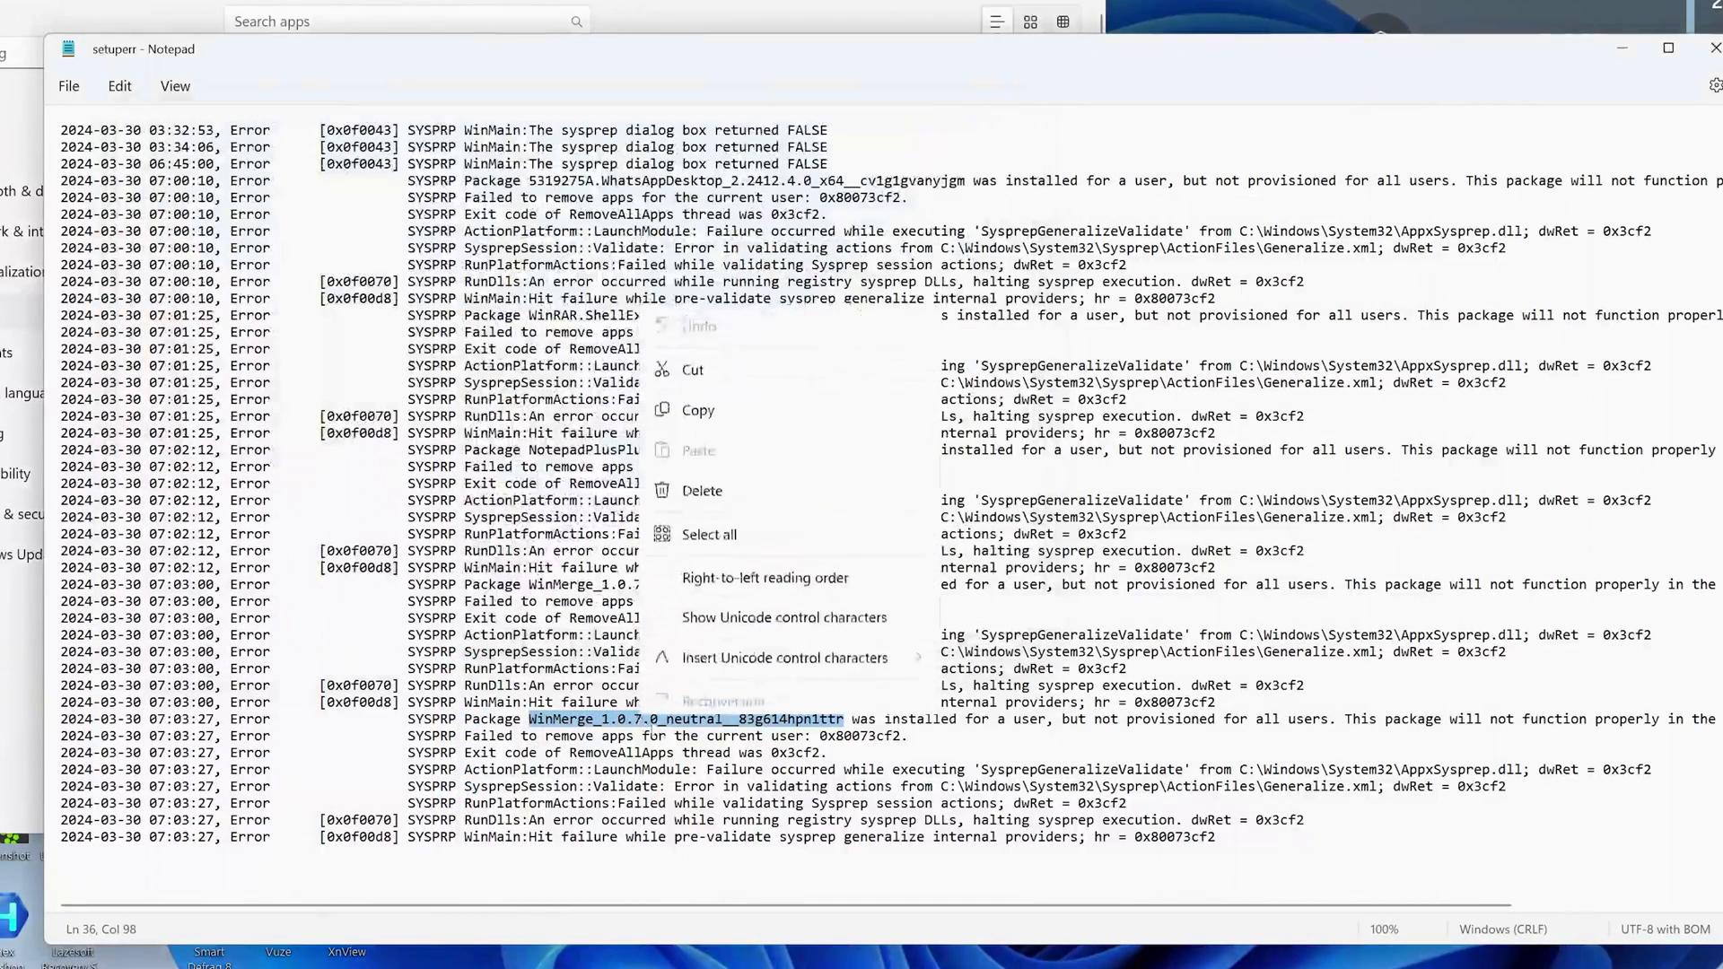
Copy the WinMerge_1.0.7.0_neutral__83g614hpn1ttr package name from the Sysprep error log and remove that package for all users with Remove-AppxPackage.
click(704, 550)
key(alt+Tab)
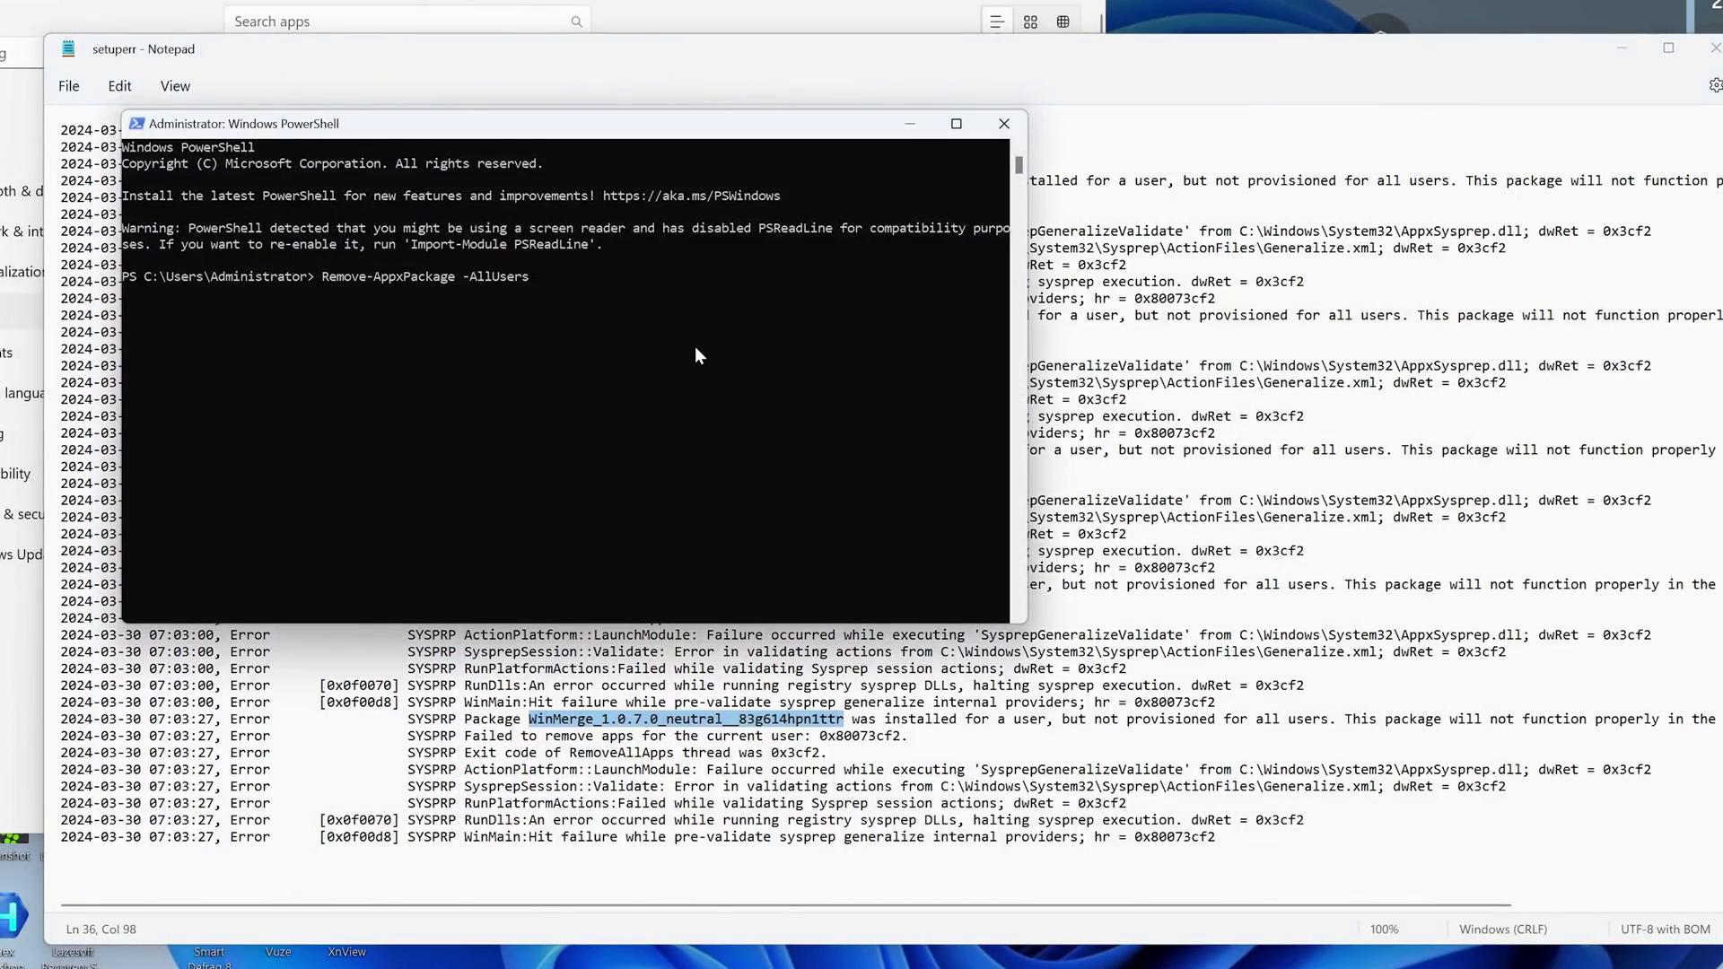
right_click(700, 347)
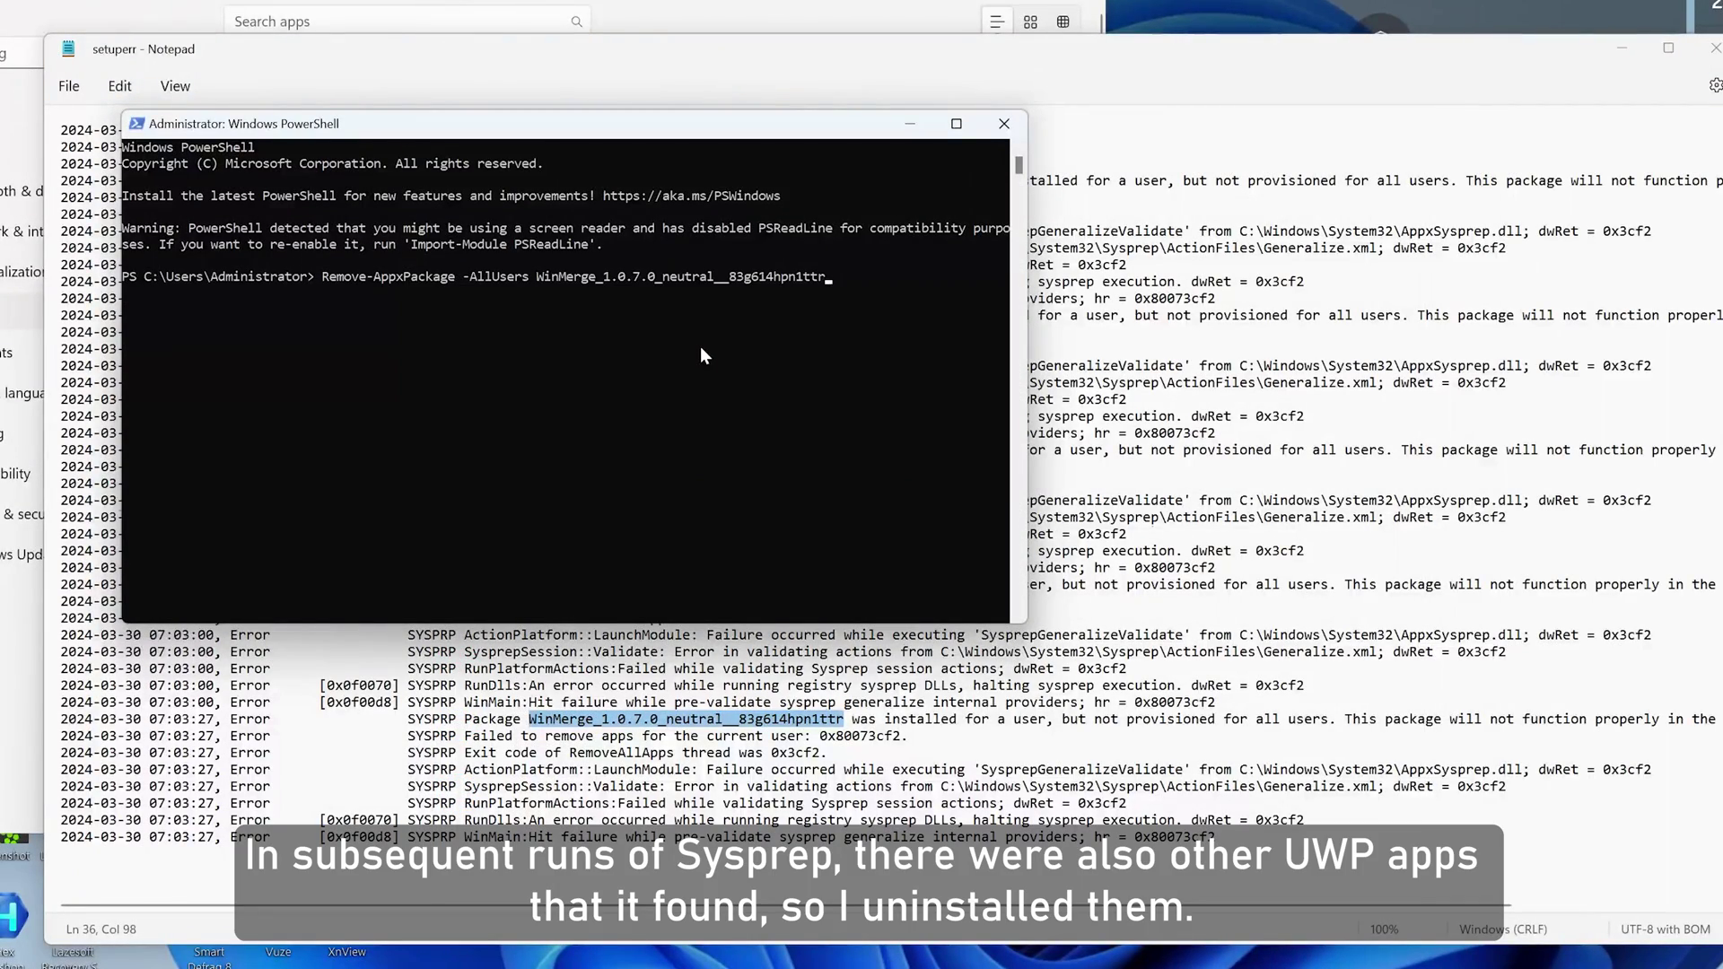
key(Return)
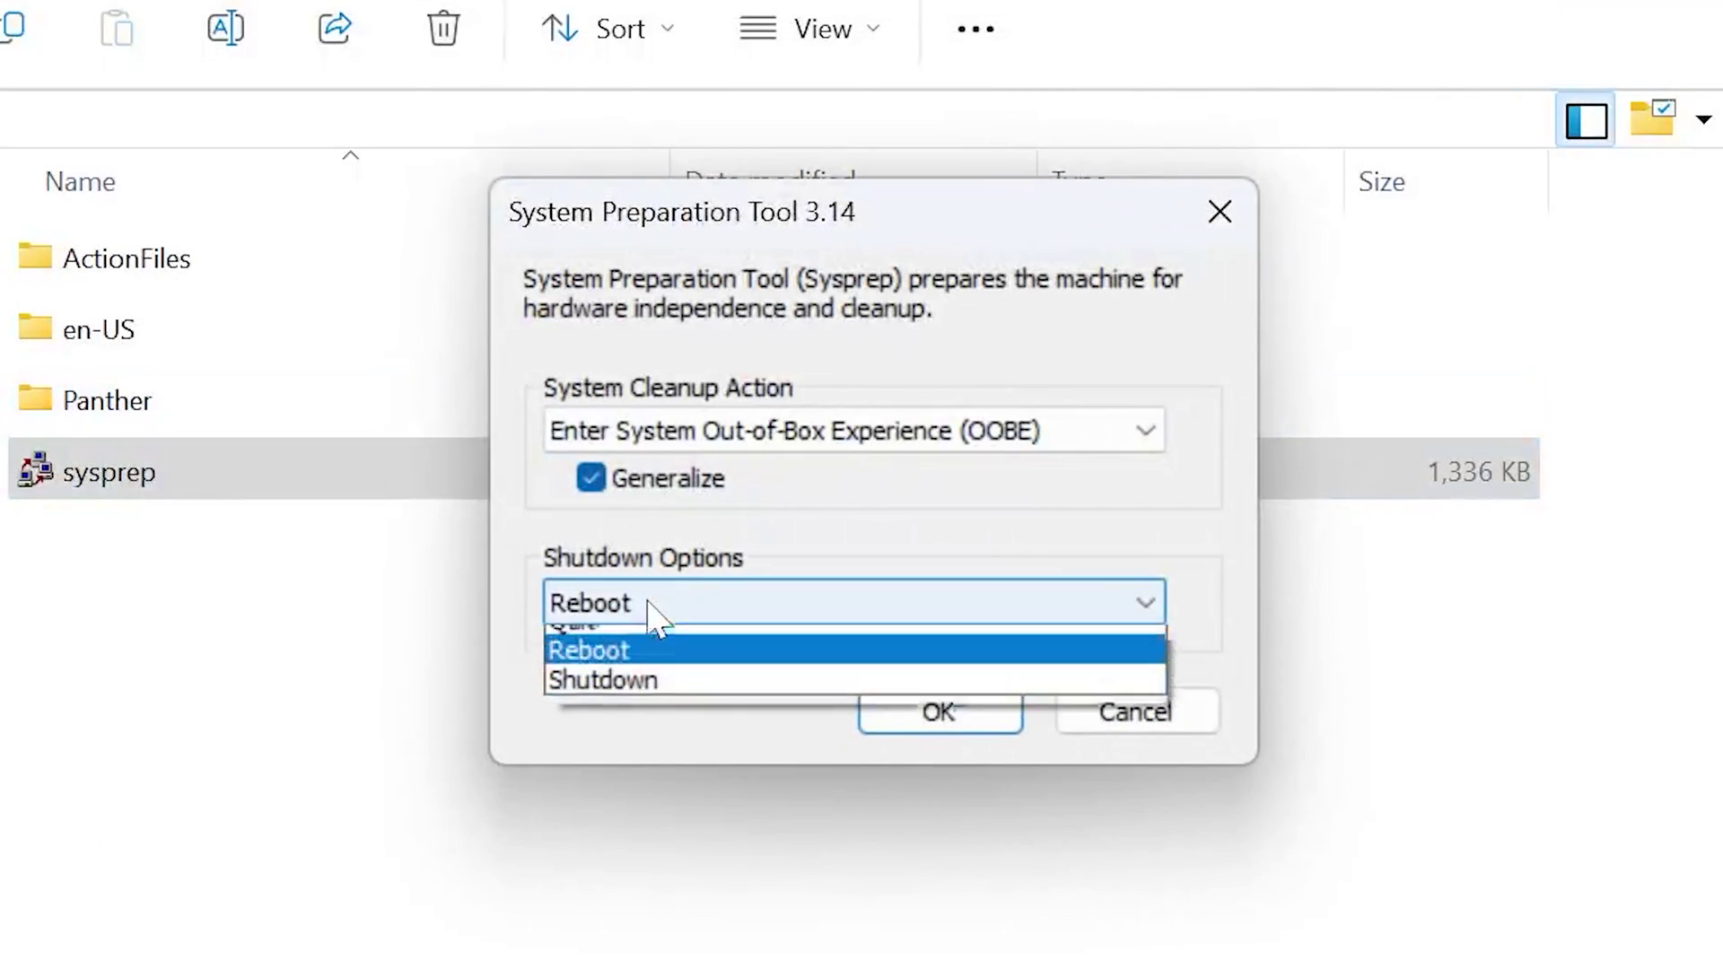
Run Sysprep again into the Out-of-Box Experience with Generalize enabled and the shutdown option Quit.
click(577, 627)
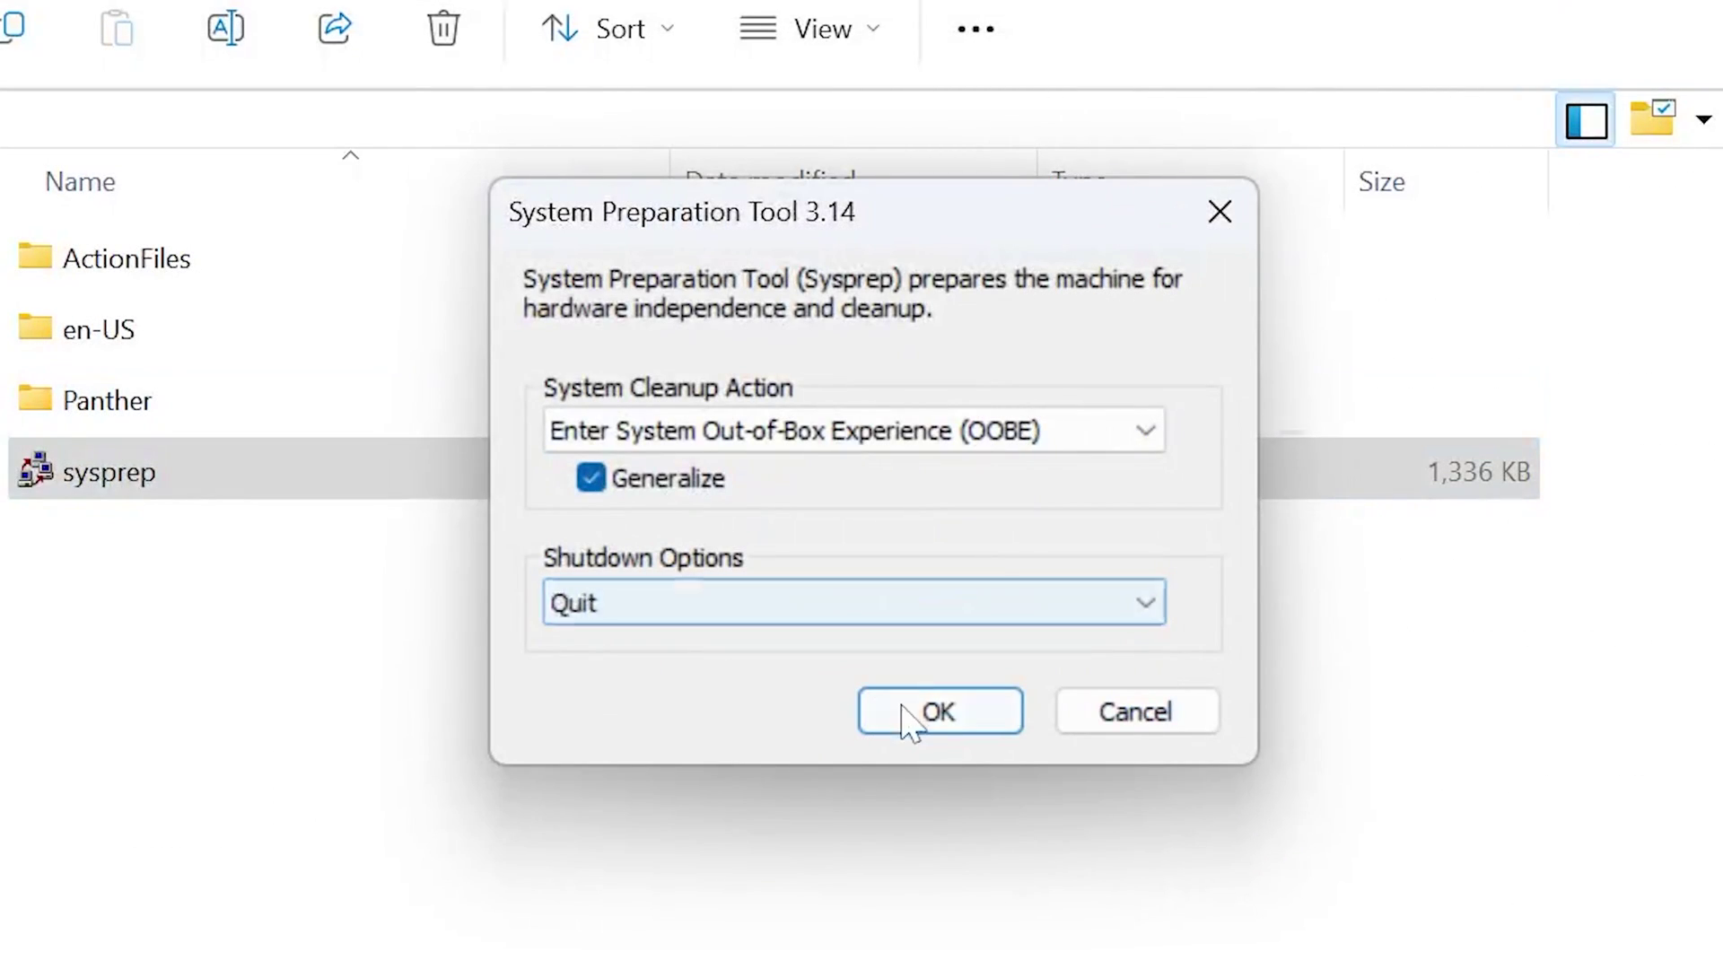
click(912, 715)
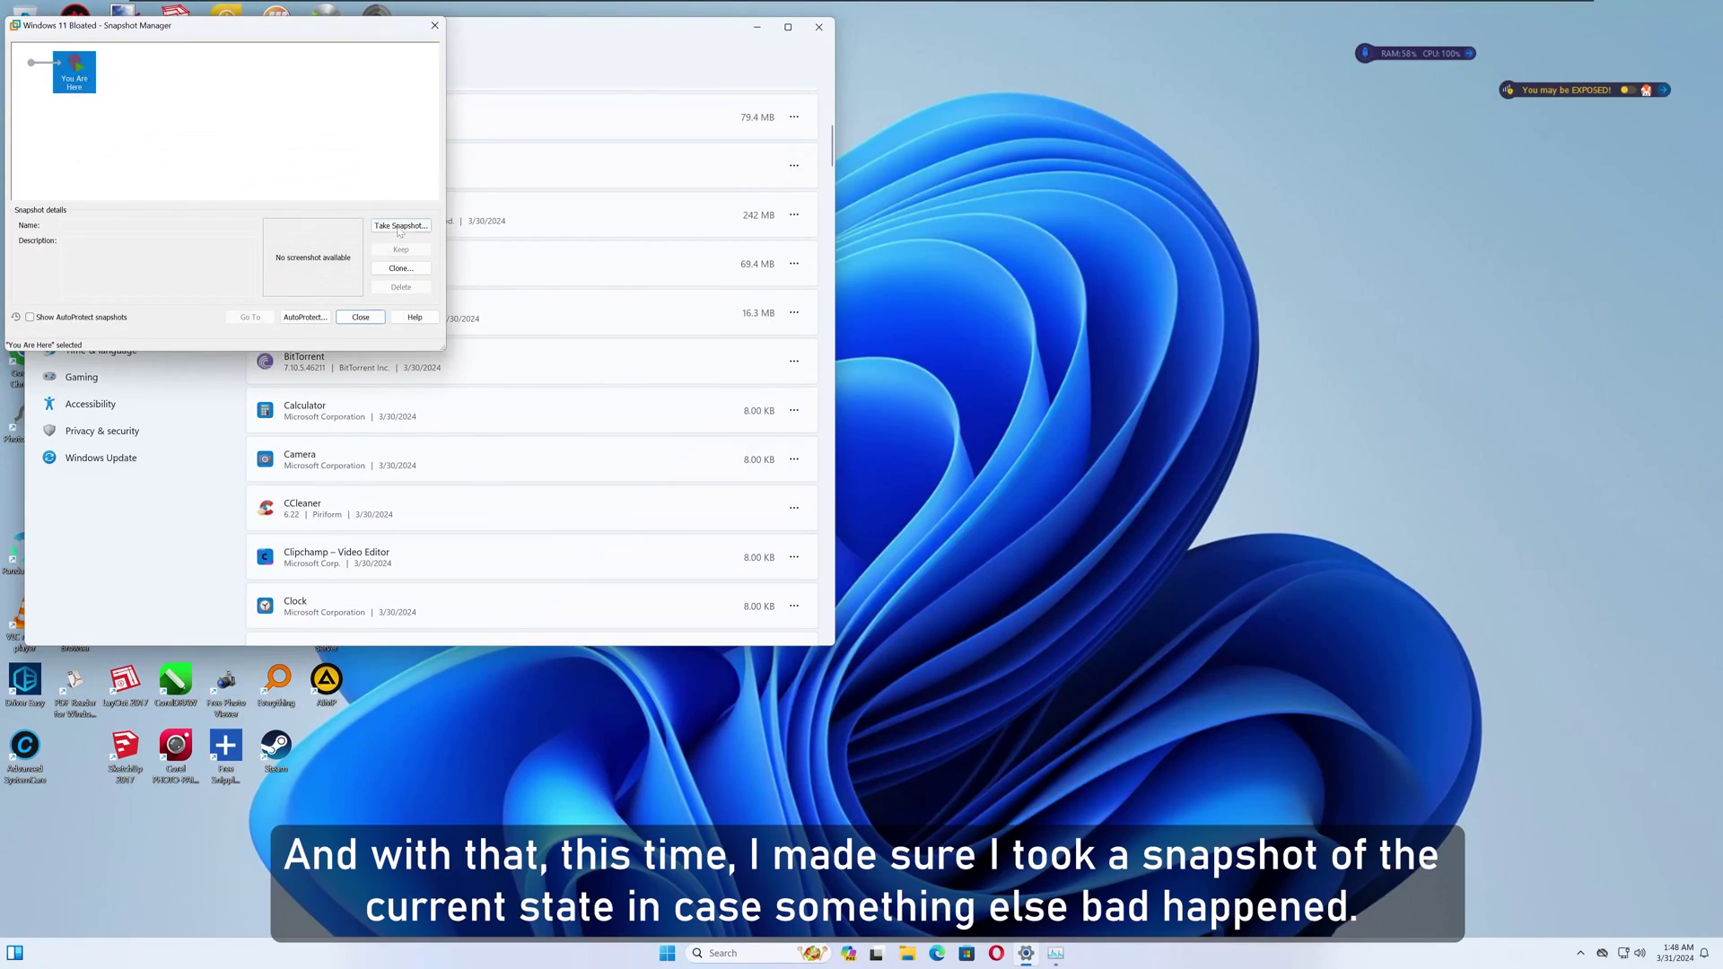
Take a snapshot of the Windows 11 Bloated virtual machine's current state under the default name.
click(400, 226)
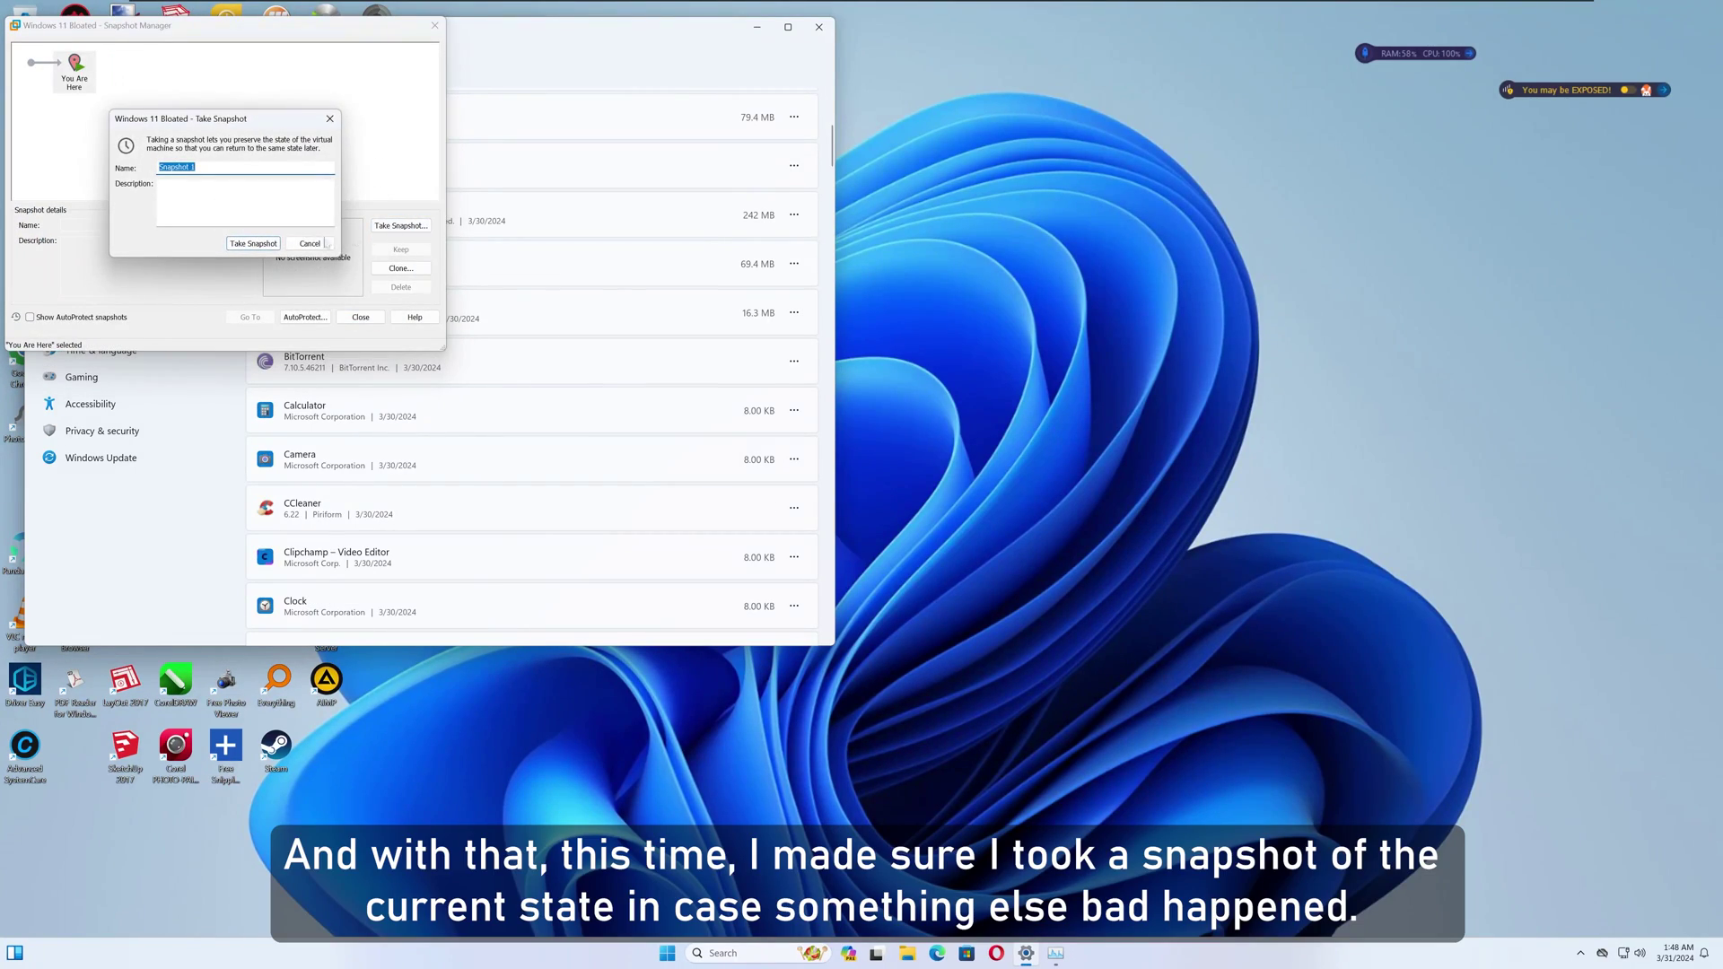
click(257, 240)
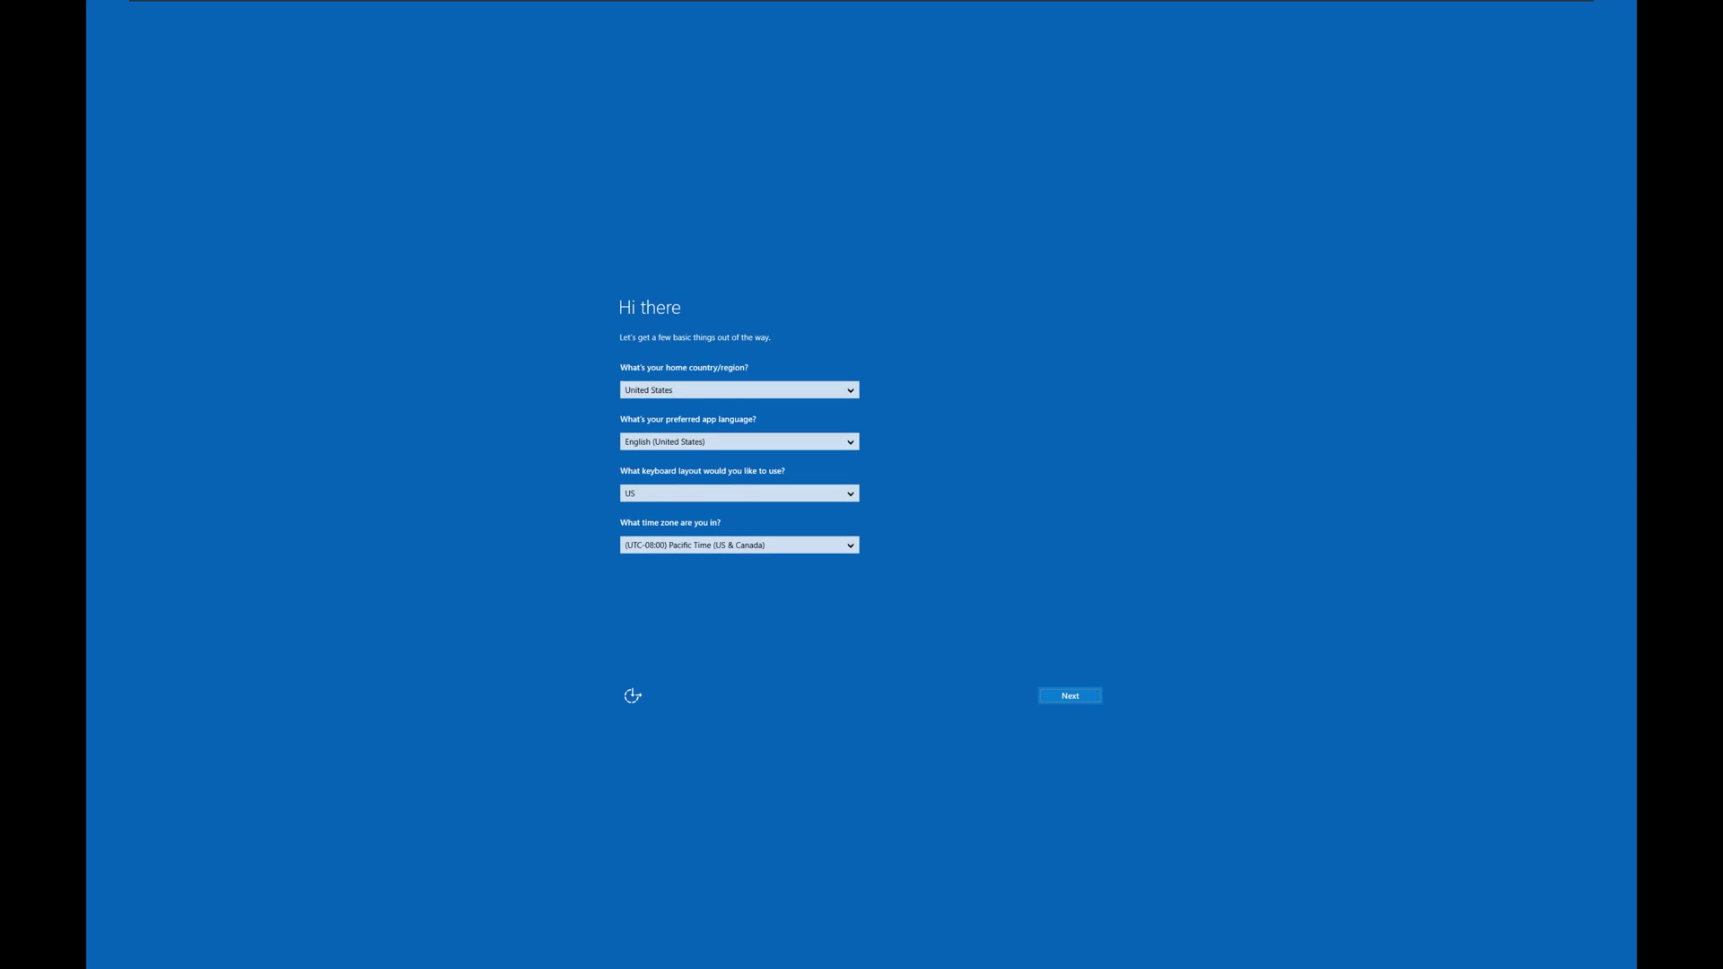
Accept the United States region, English (United States) app language, US keyboard layout and Pacific time zone in the initial Windows setup.
click(1049, 696)
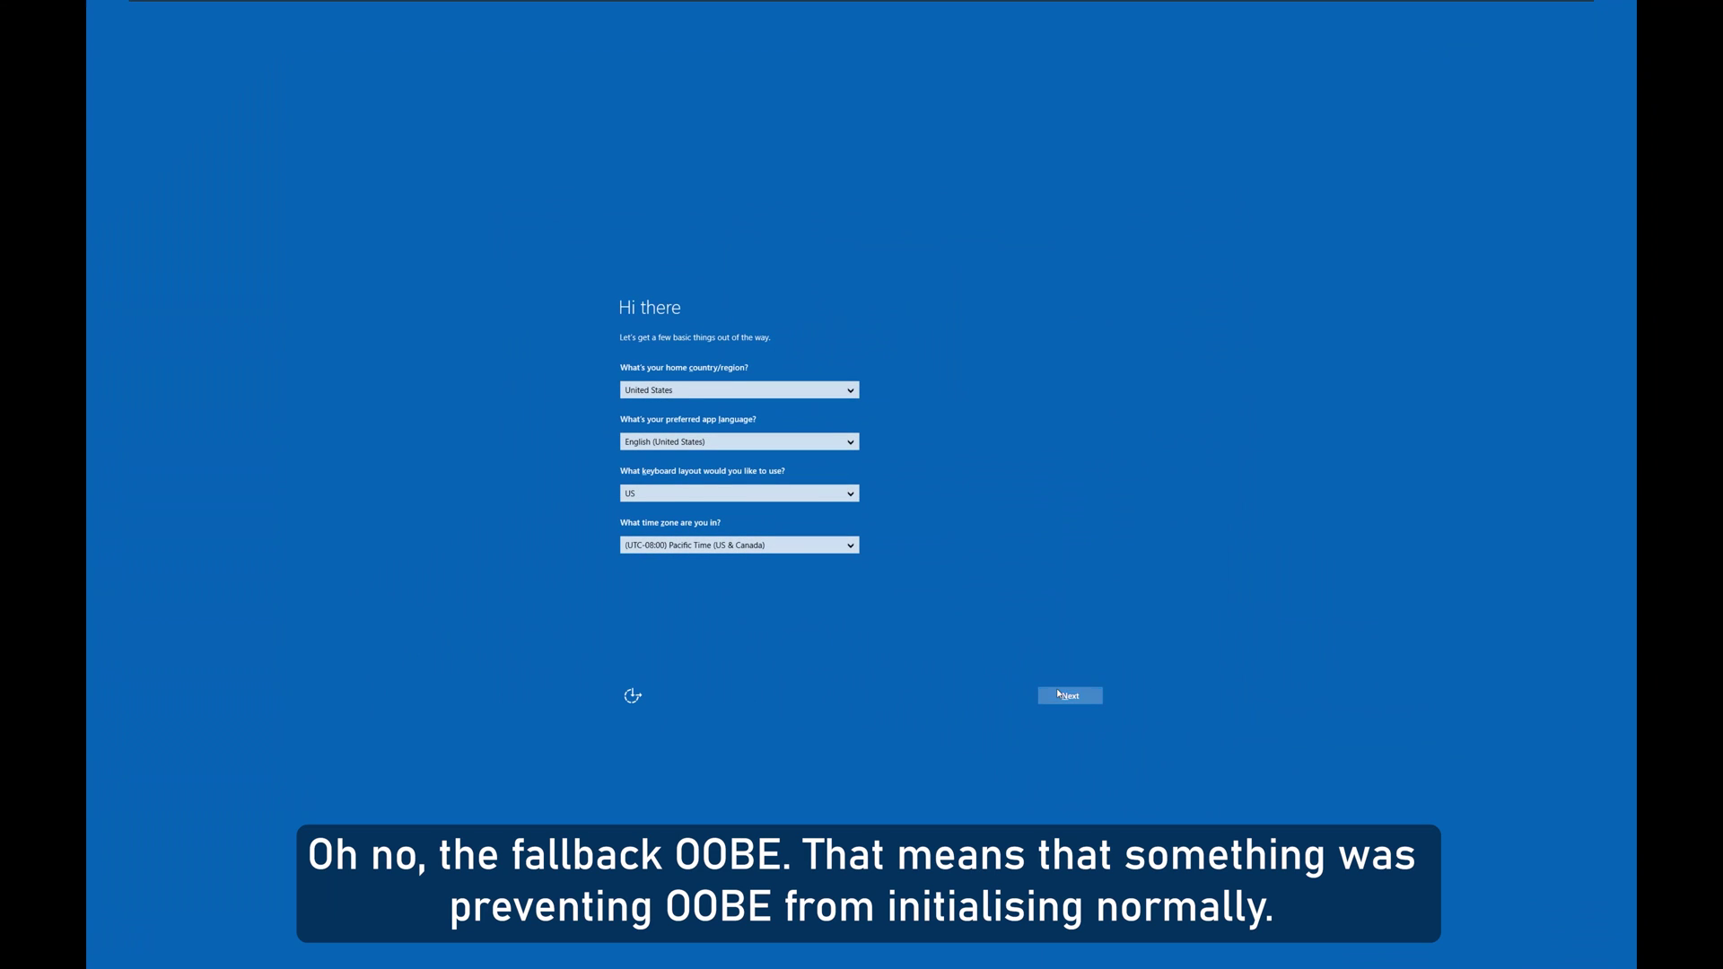
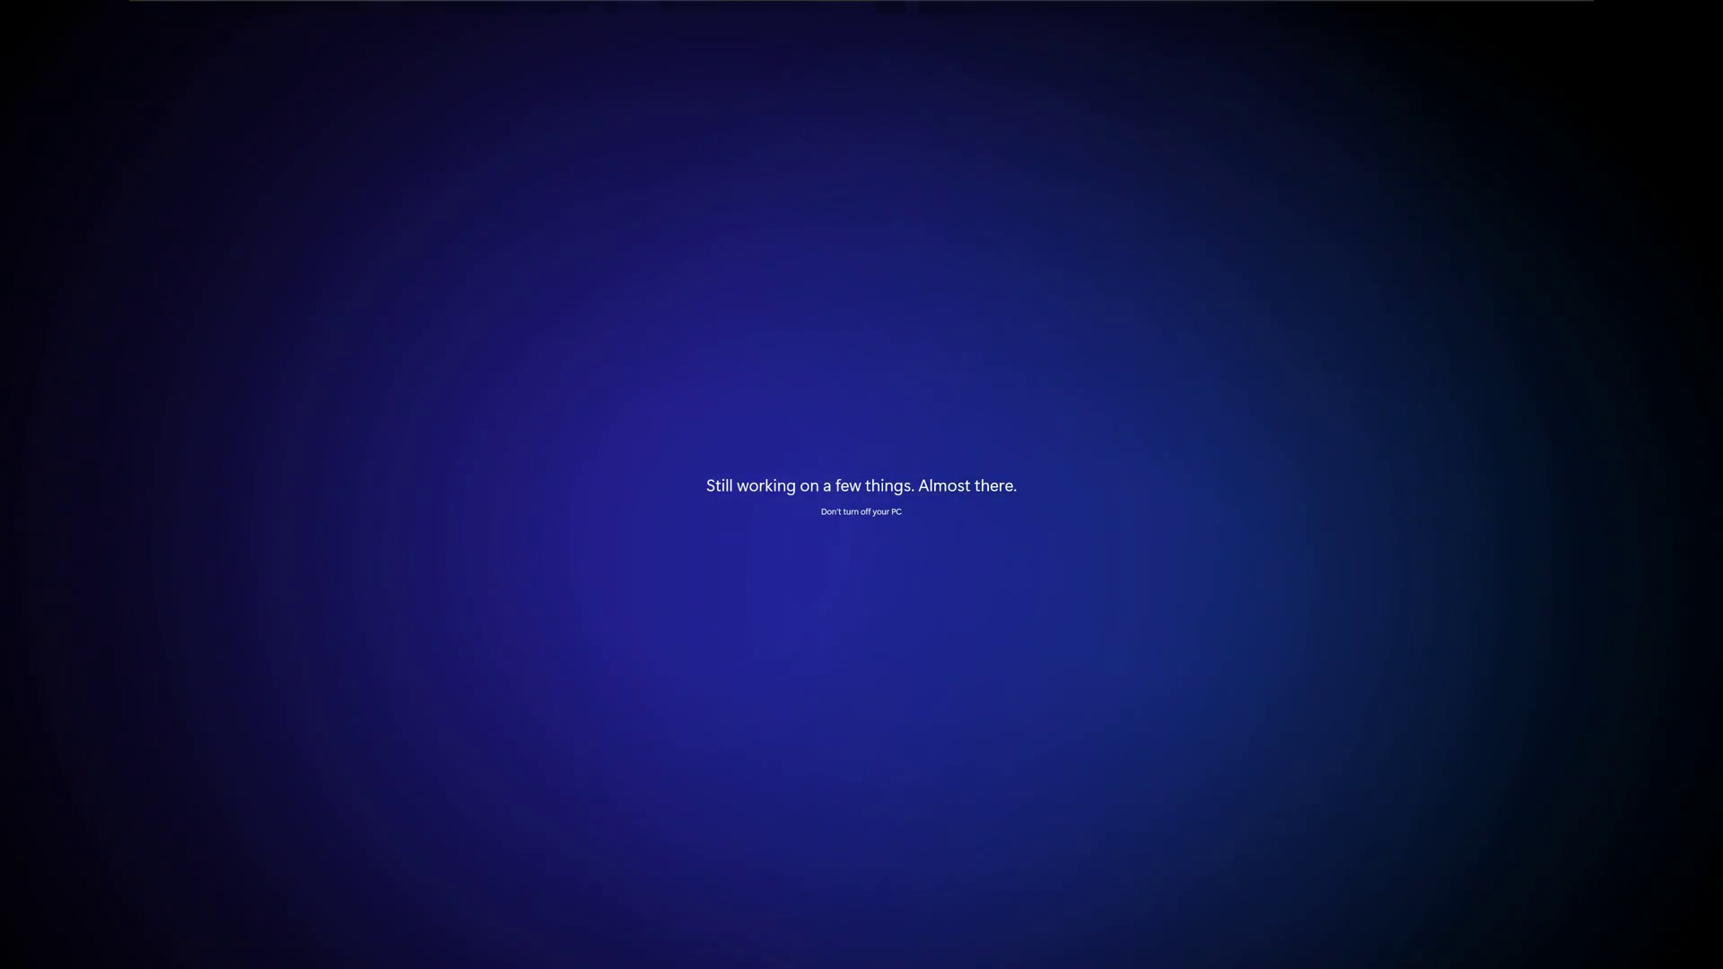
Sign out of the stuck Windows session from the security options and sign back in.
key(ctrl+alt+Delete)
click(844, 455)
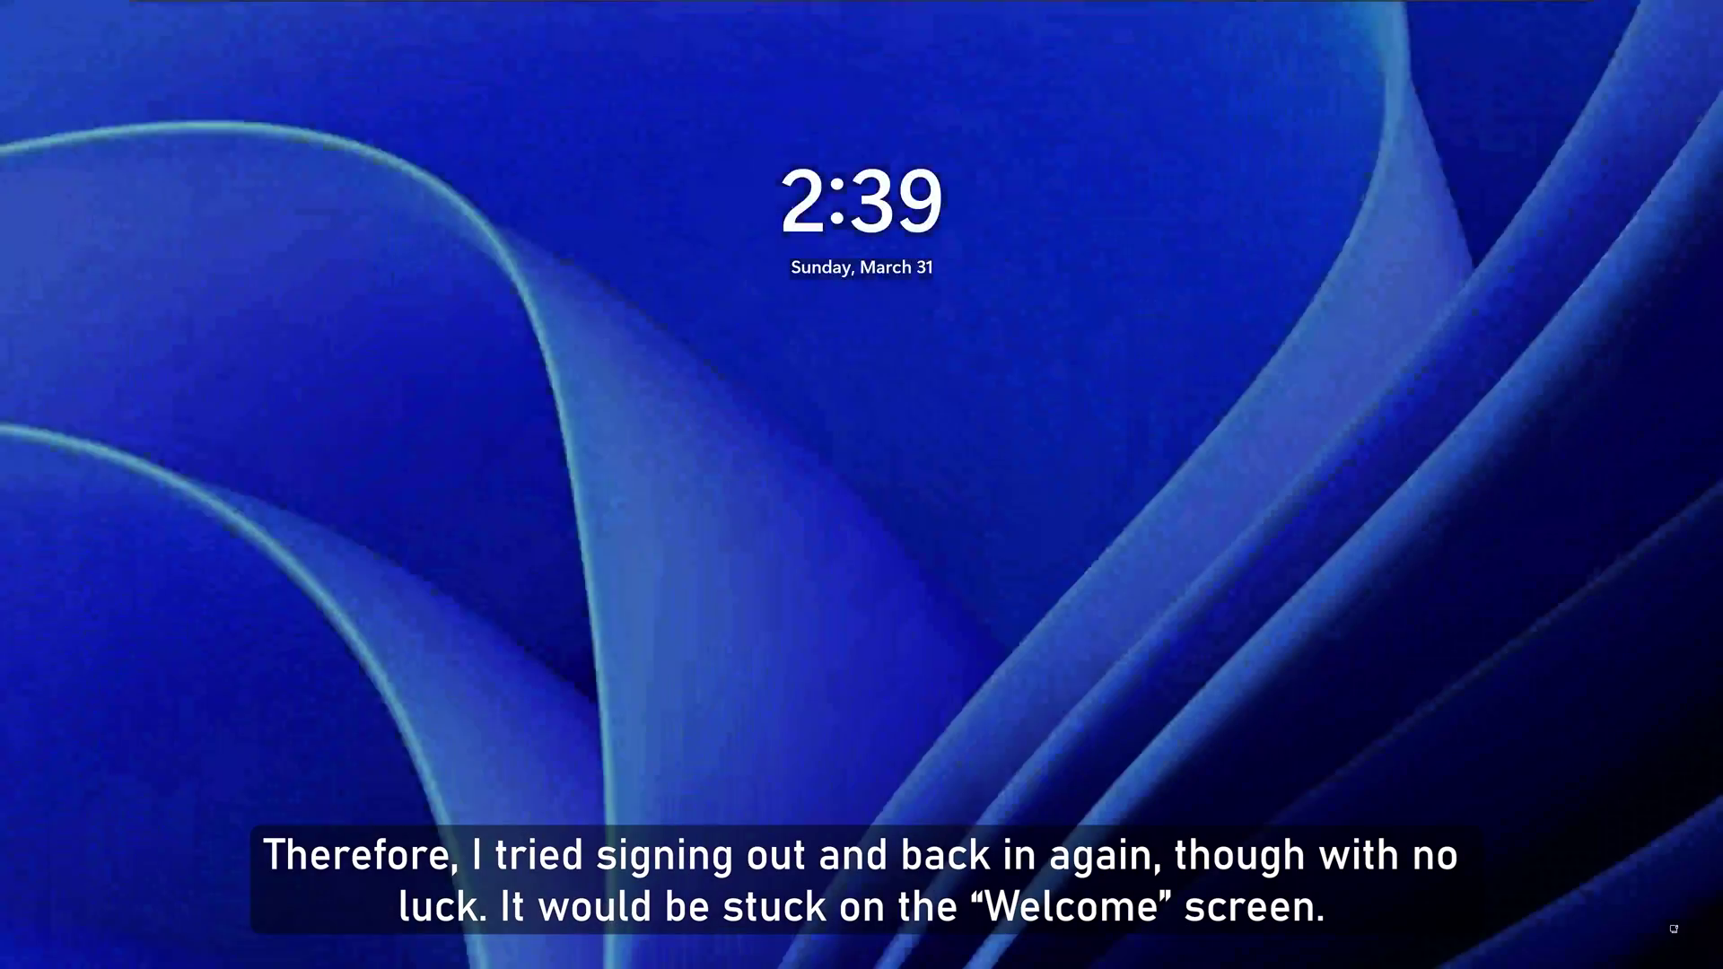
click(848, 720)
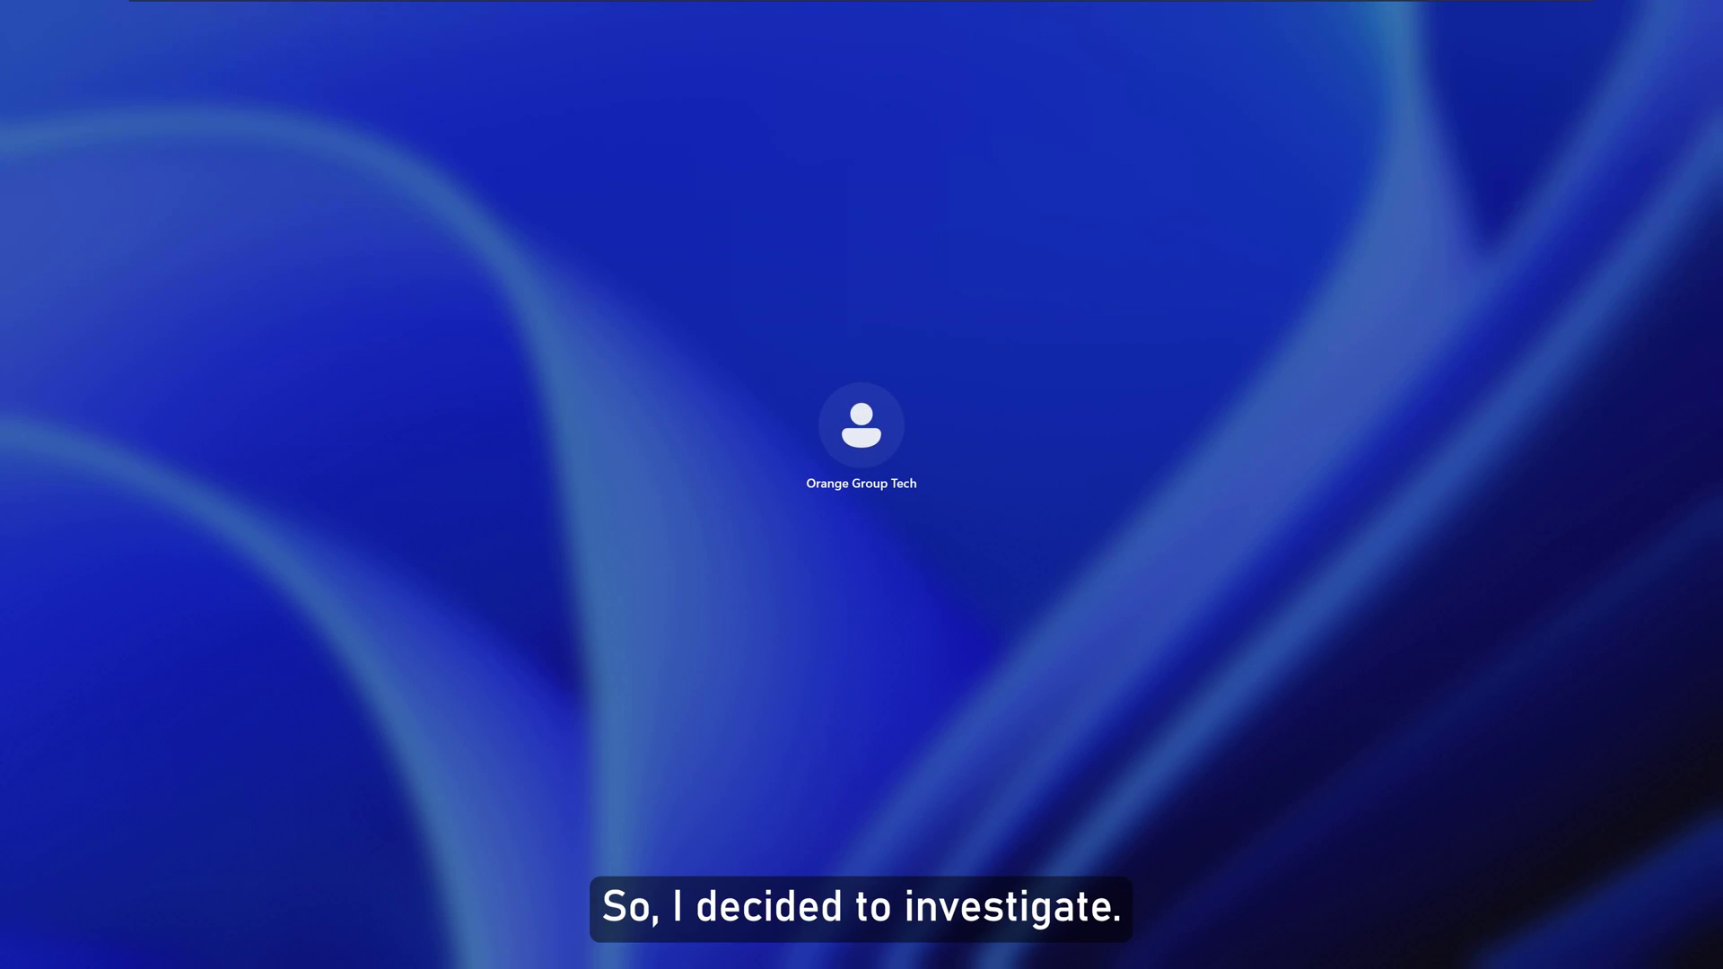
Open Task Manager from the virtual machine's security options and look through the detailed process list.
mouse_move(758, 5)
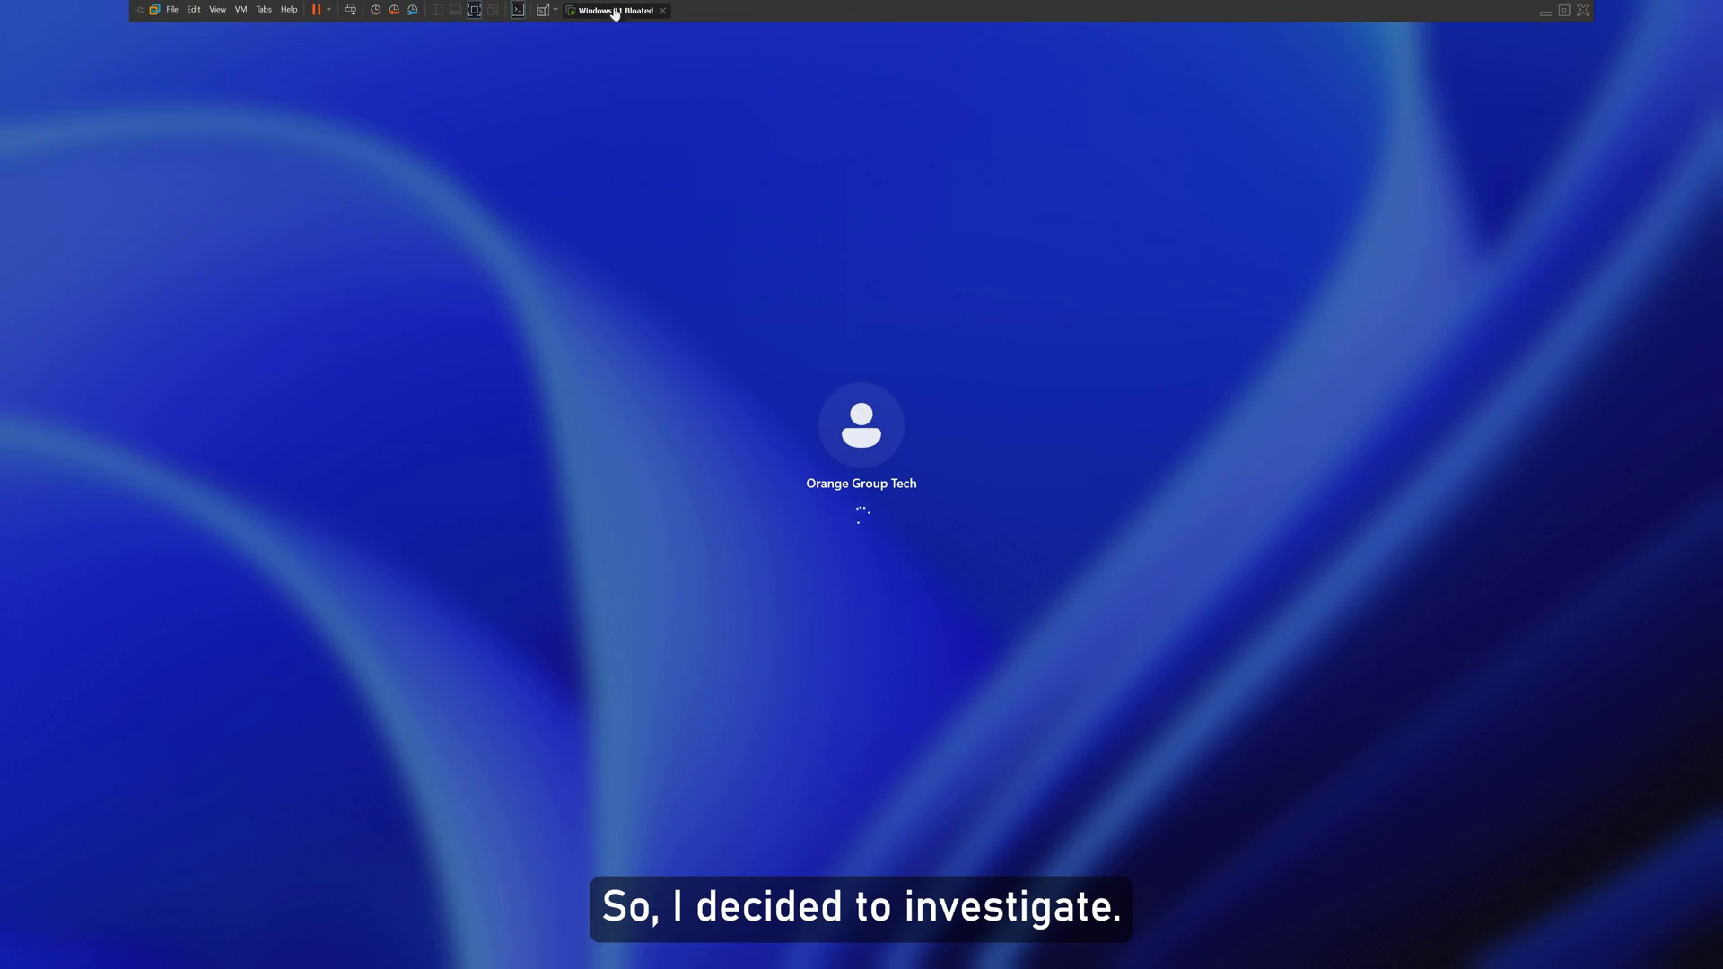
click(351, 11)
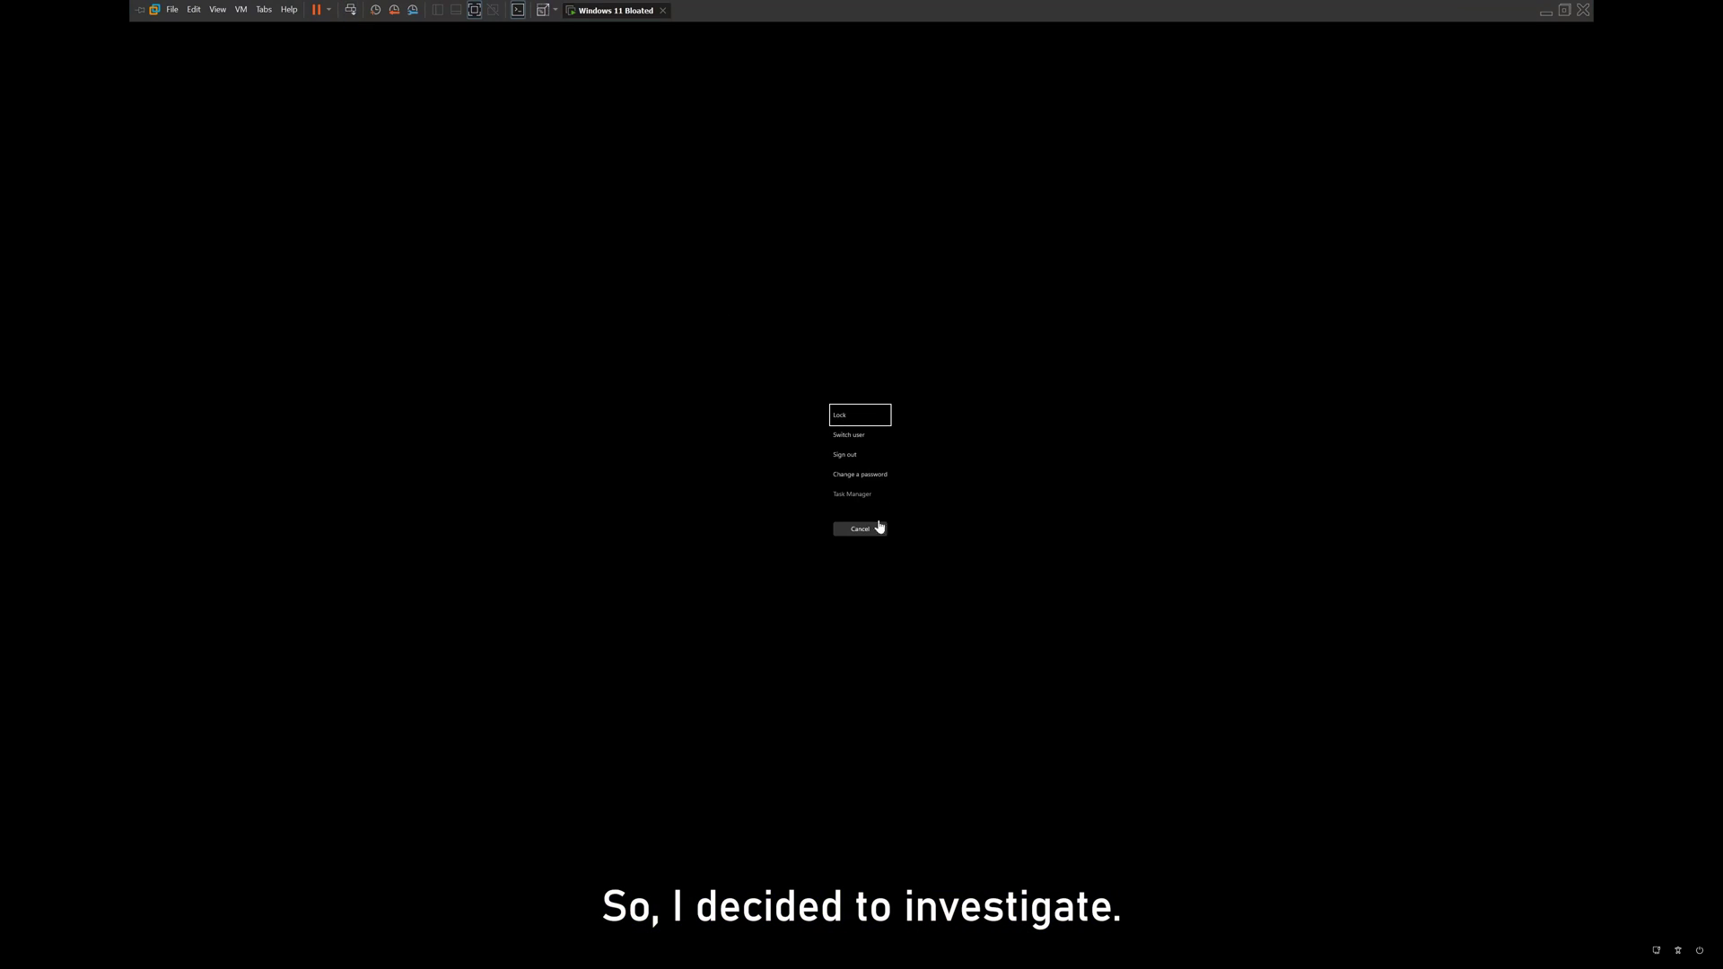
click(840, 496)
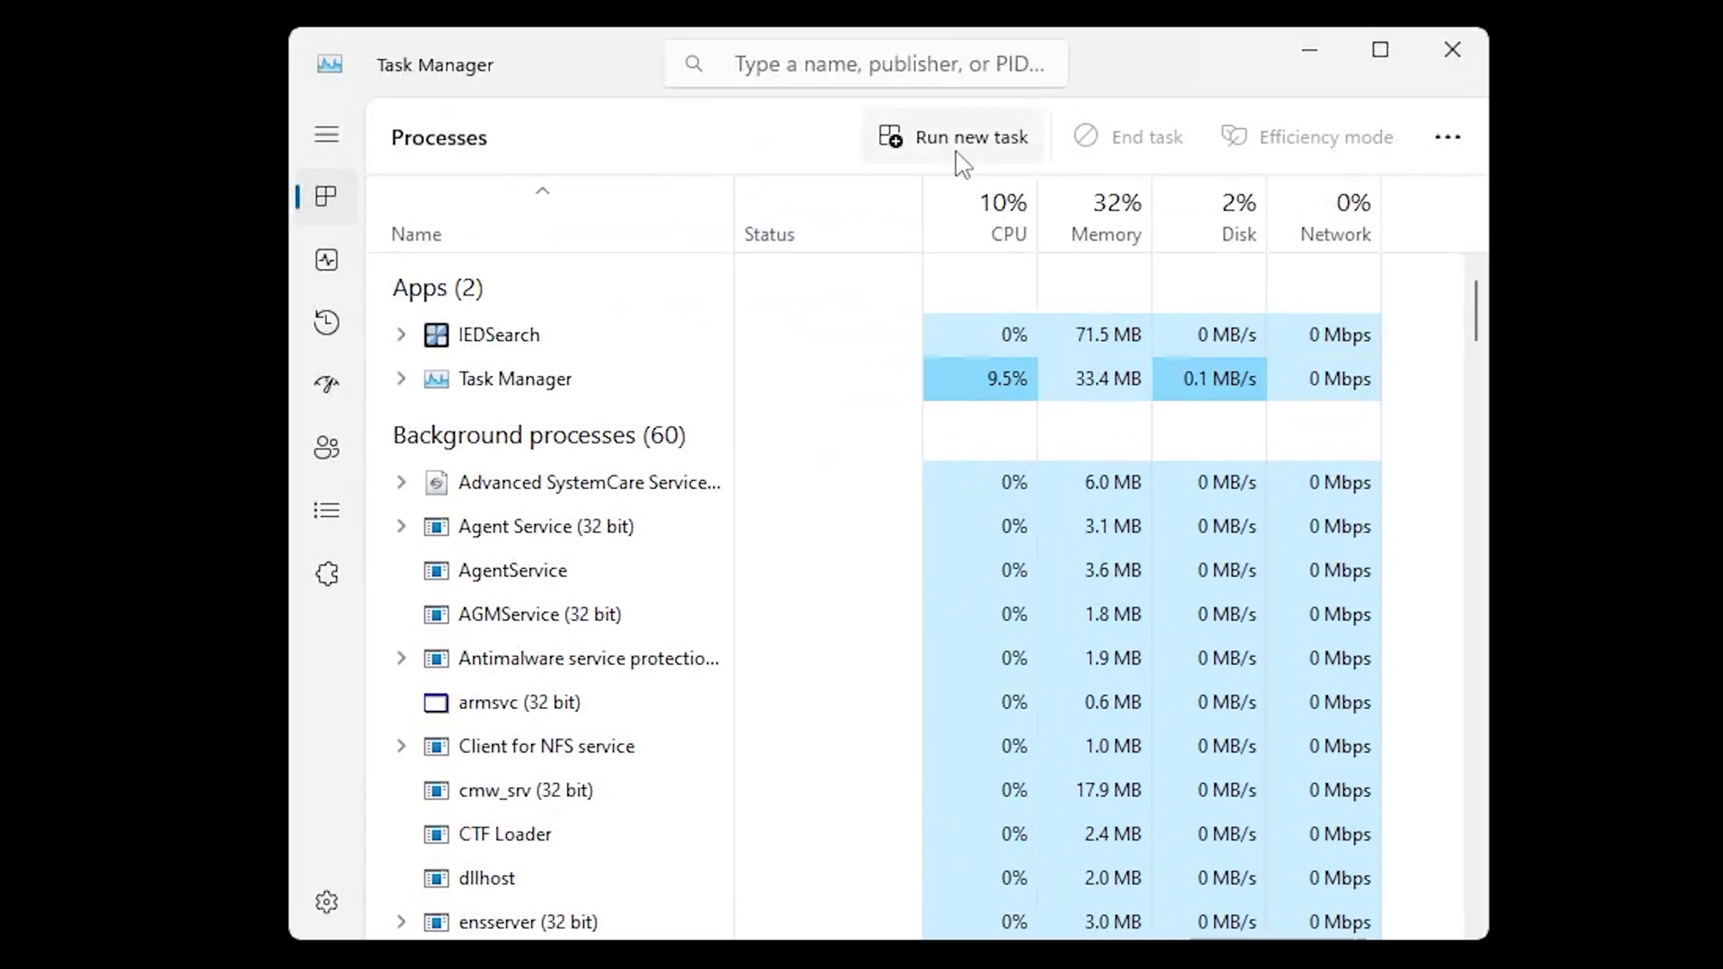
click(329, 445)
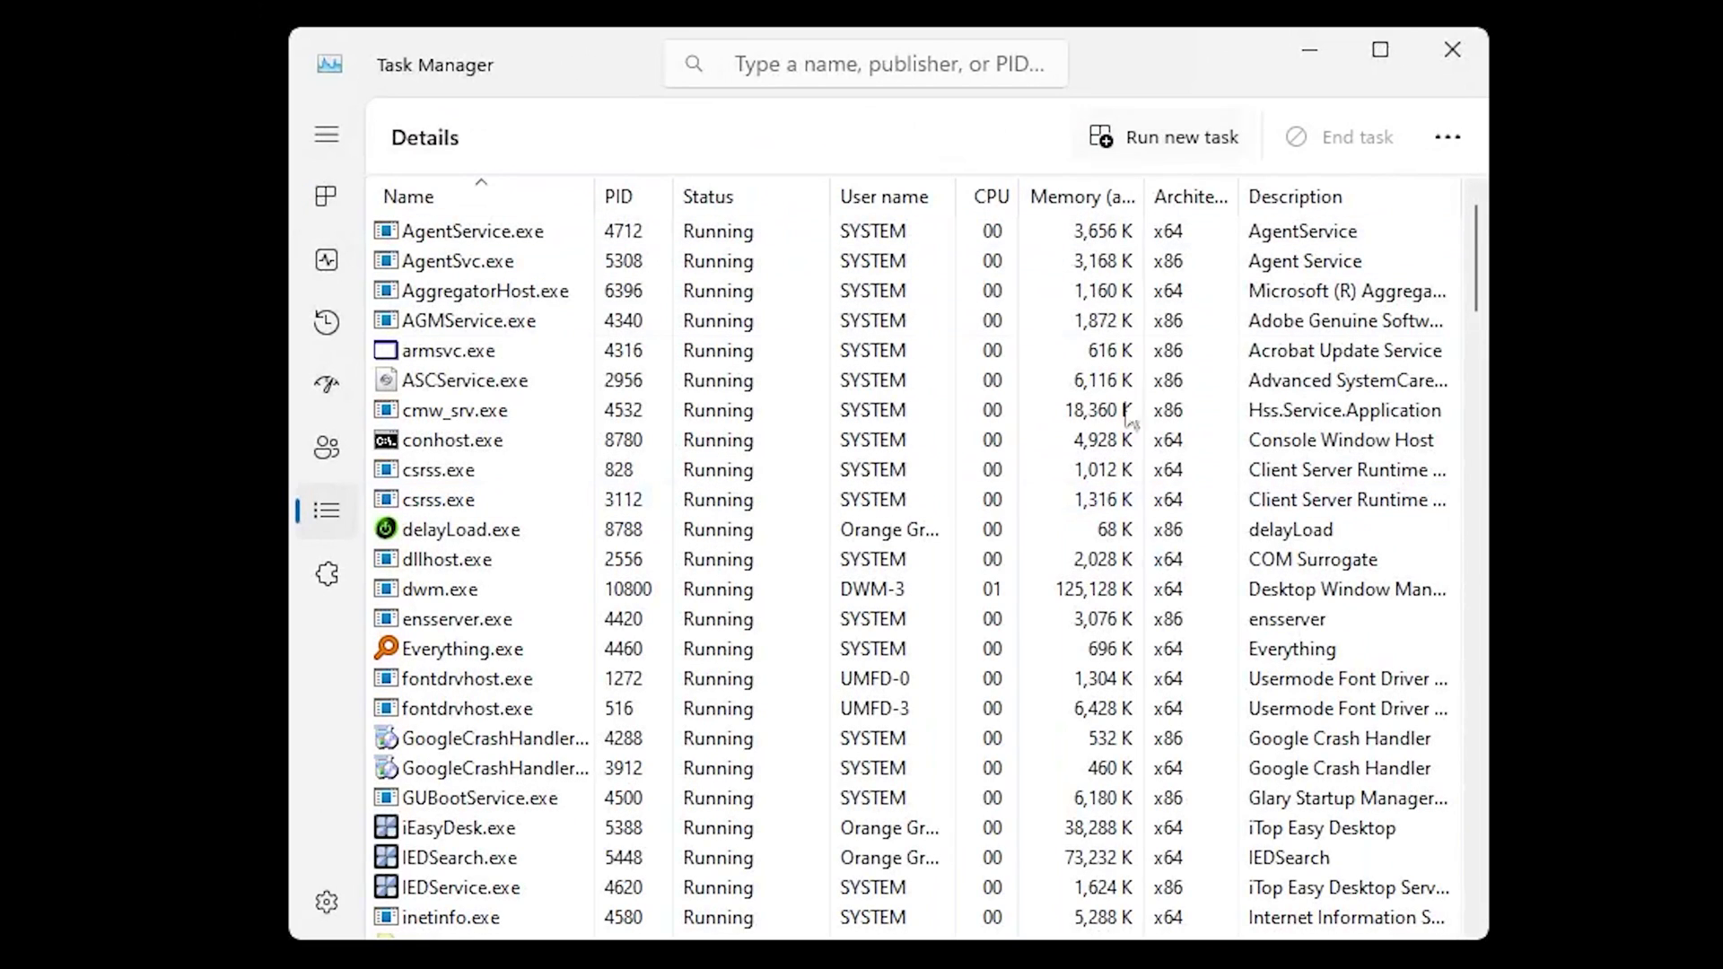
scroll(1131, 418, down, 2)
Try repeatedly to start Windows Explorer by running explorer as a new task.
click(1129, 151)
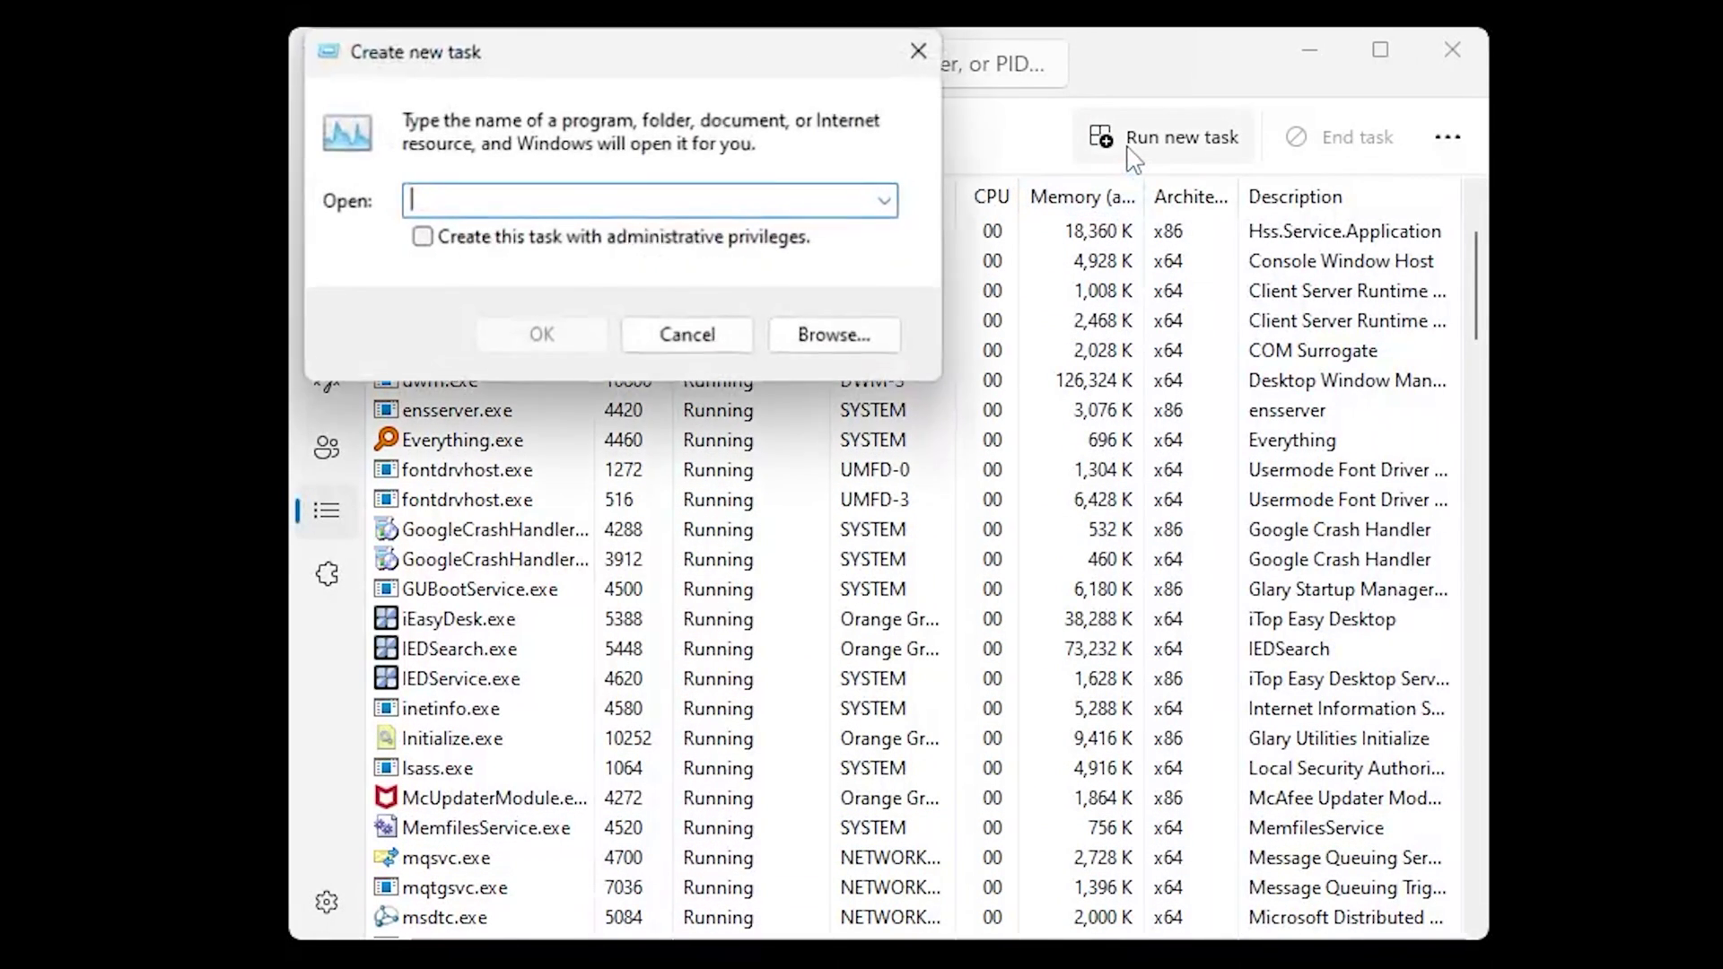
text(explorer)
key(Return)
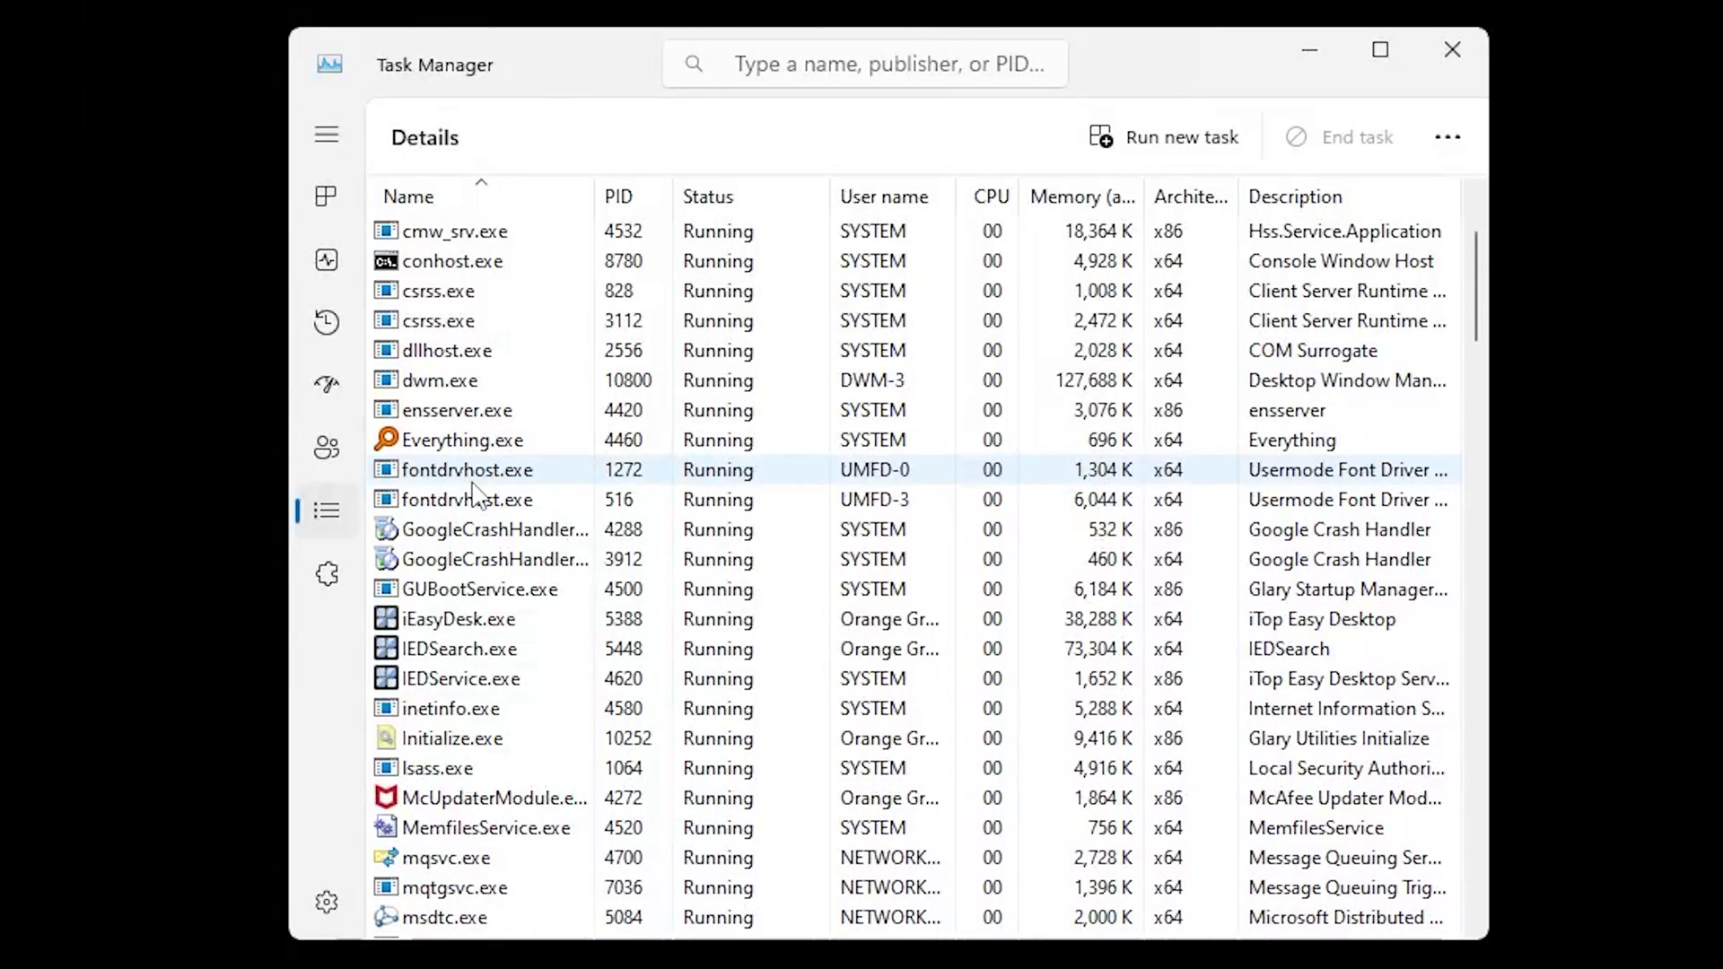
click(1165, 154)
click(575, 334)
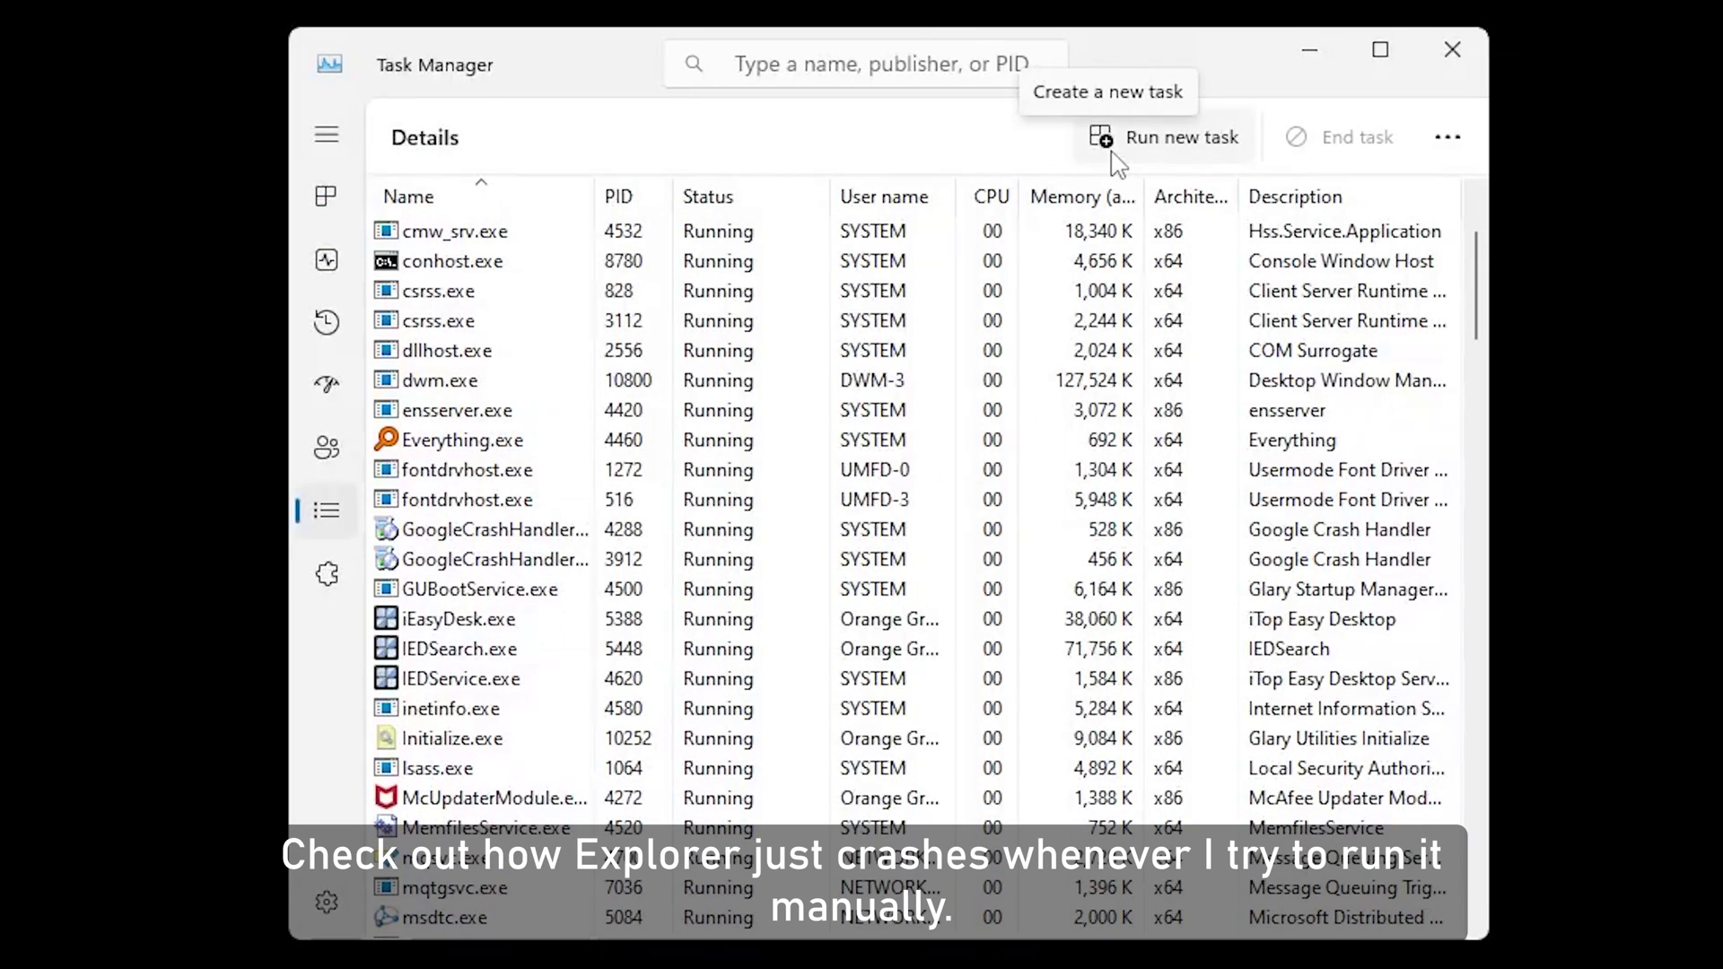
click(1113, 154)
key(Return)
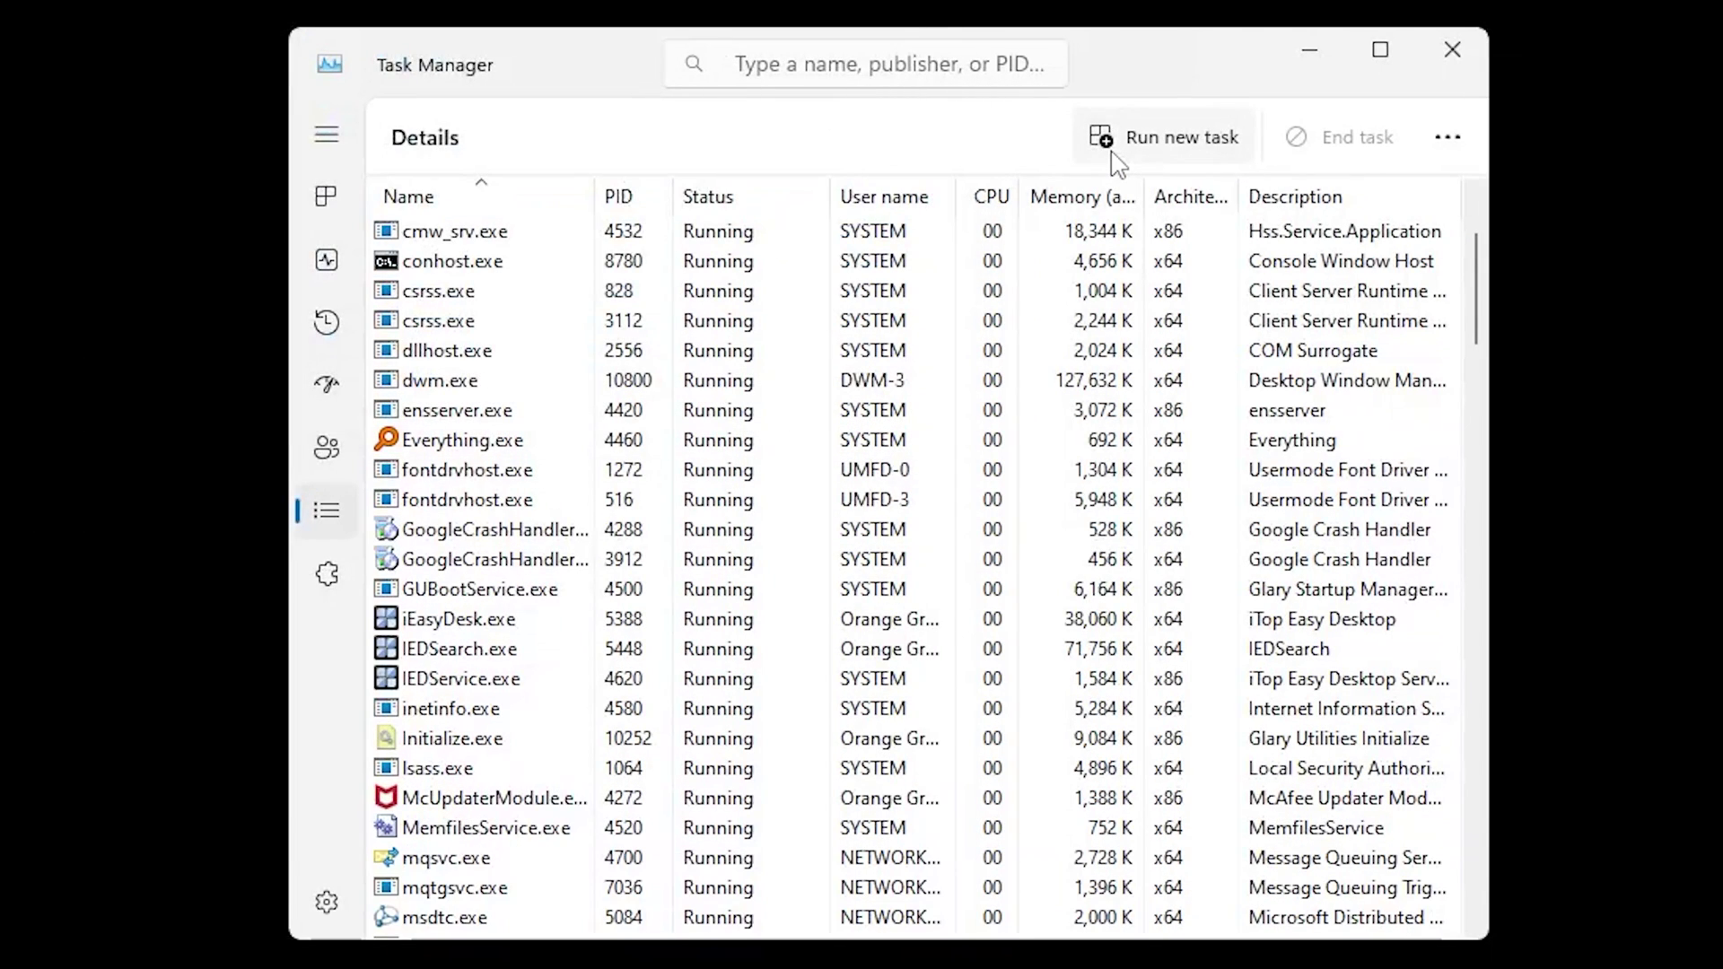
click(1113, 155)
key(Return)
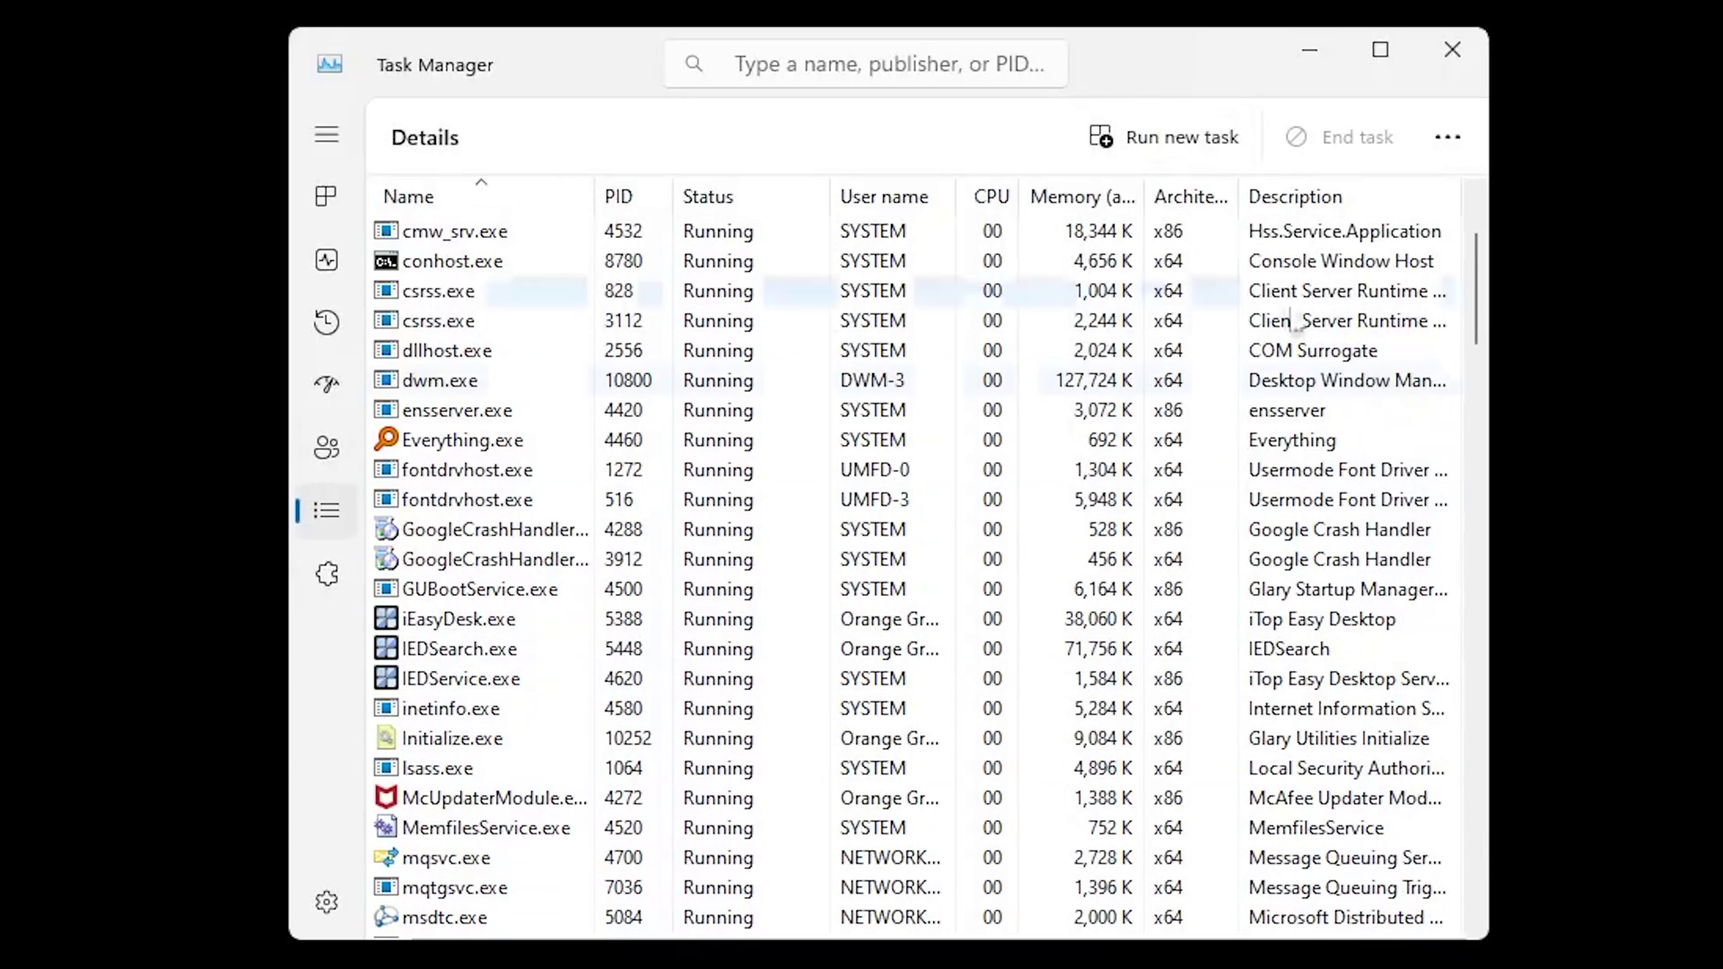
Run control as a new task and open Programs and Features from the Control Panel.
click(1161, 162)
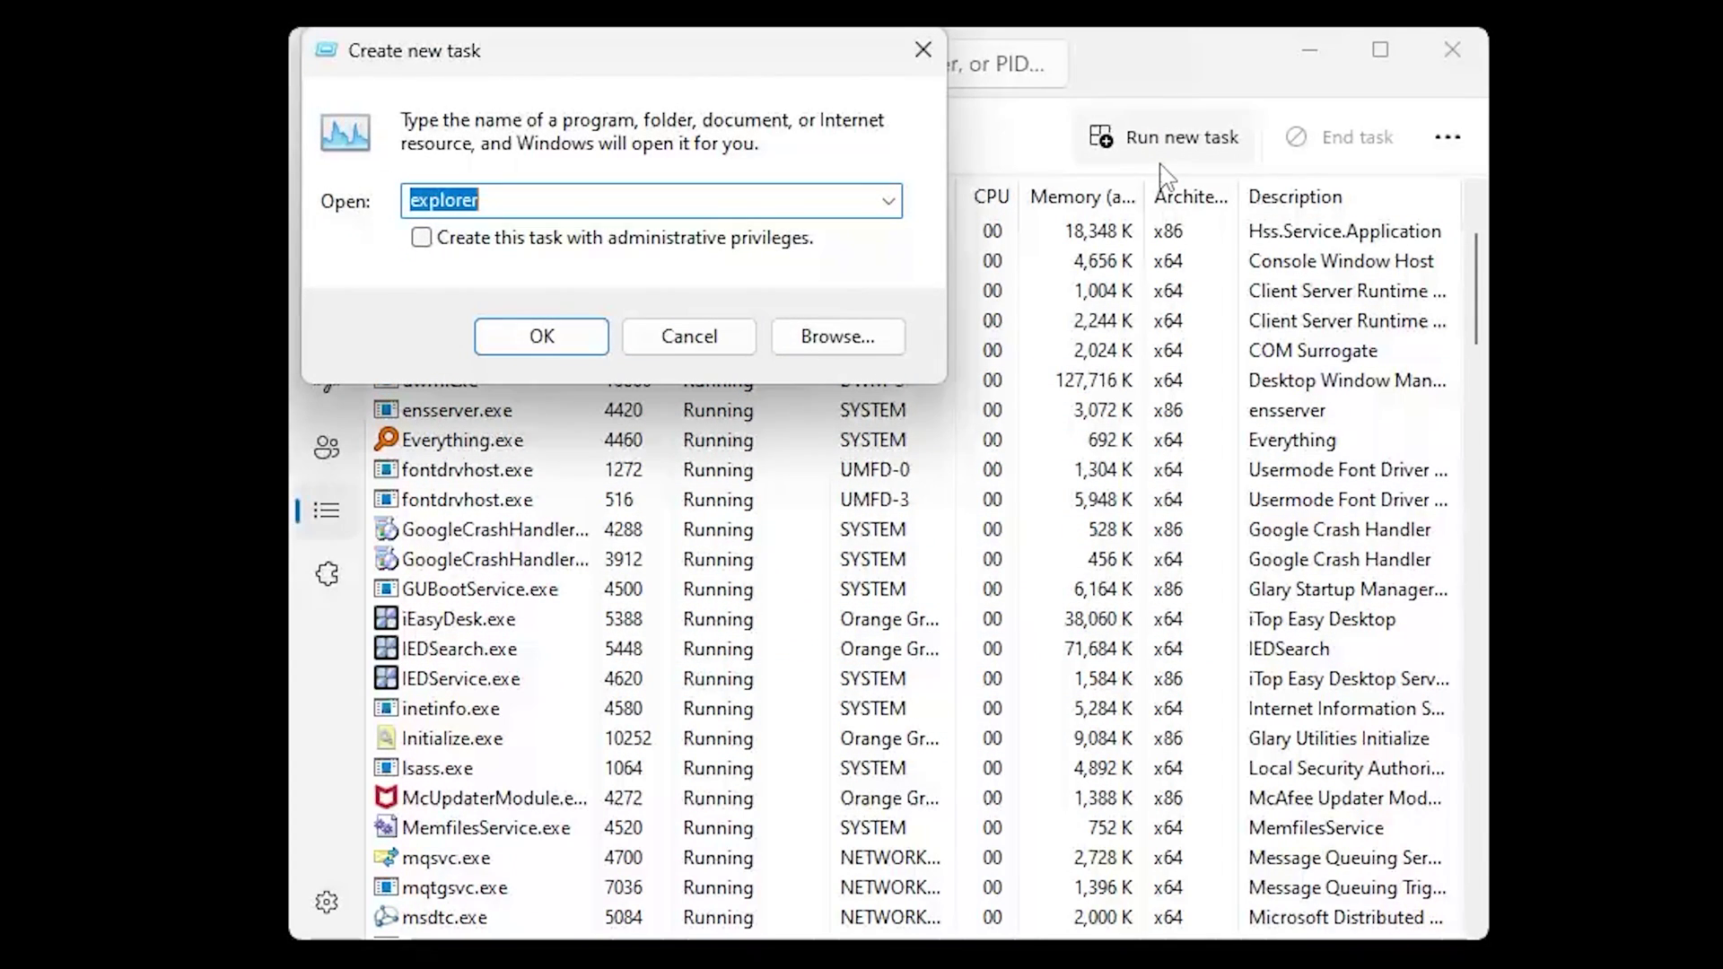
text(control)
key(Return)
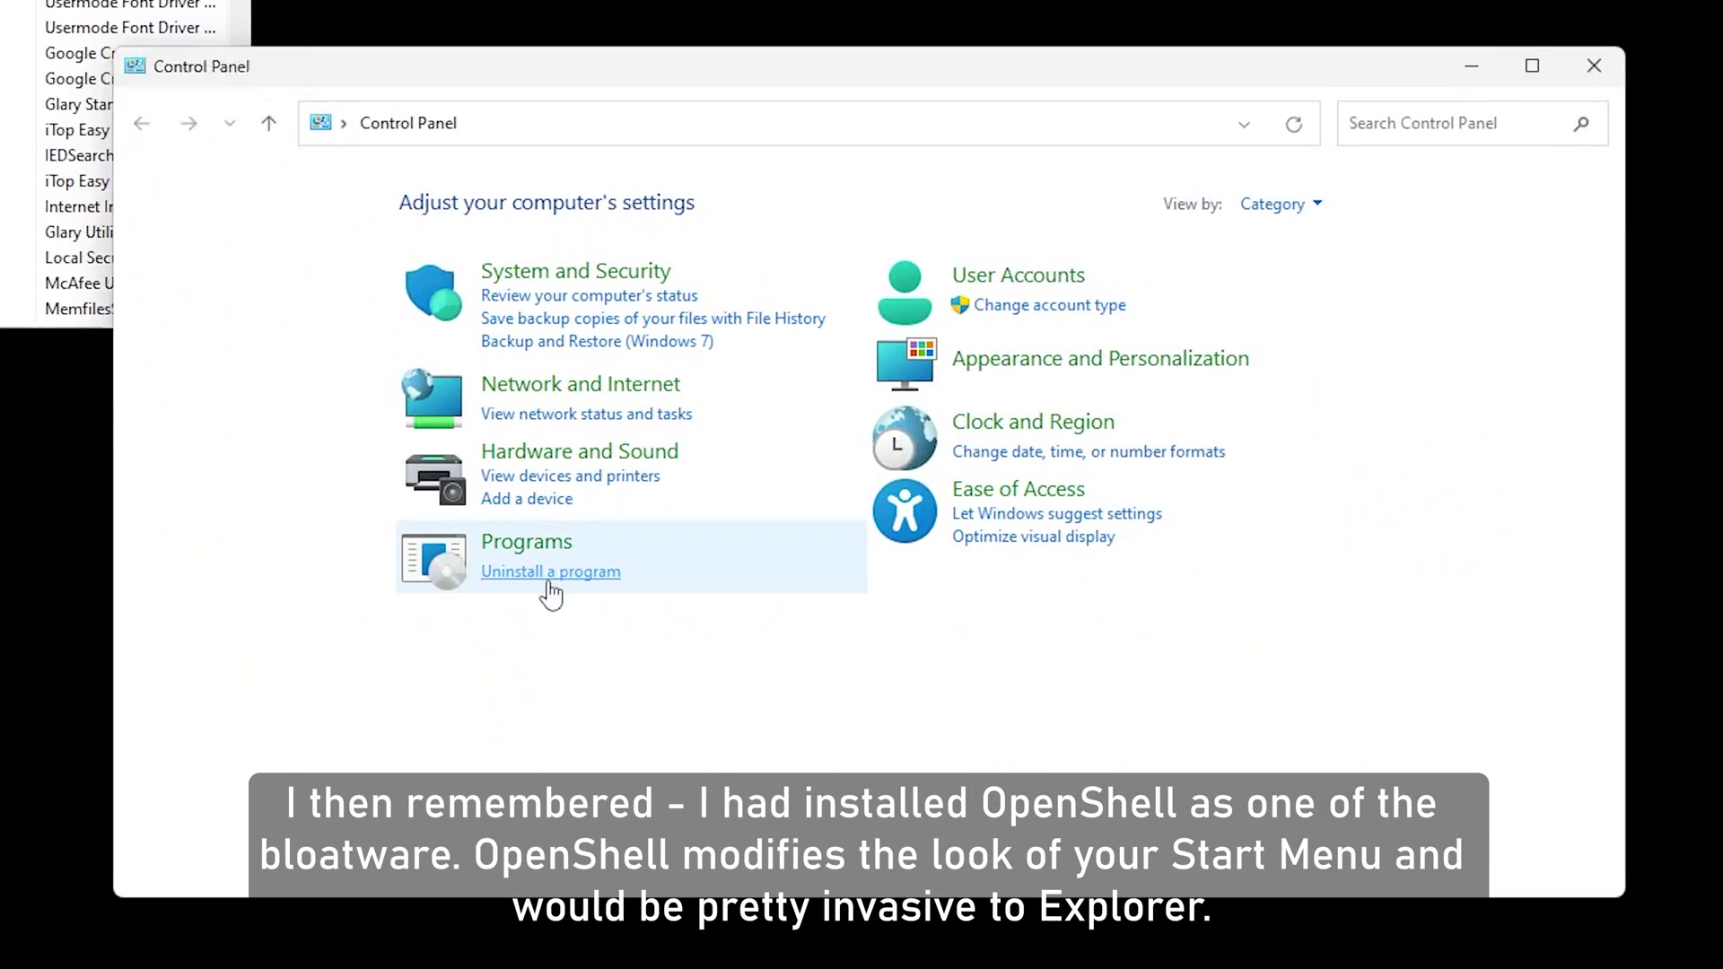
click(549, 575)
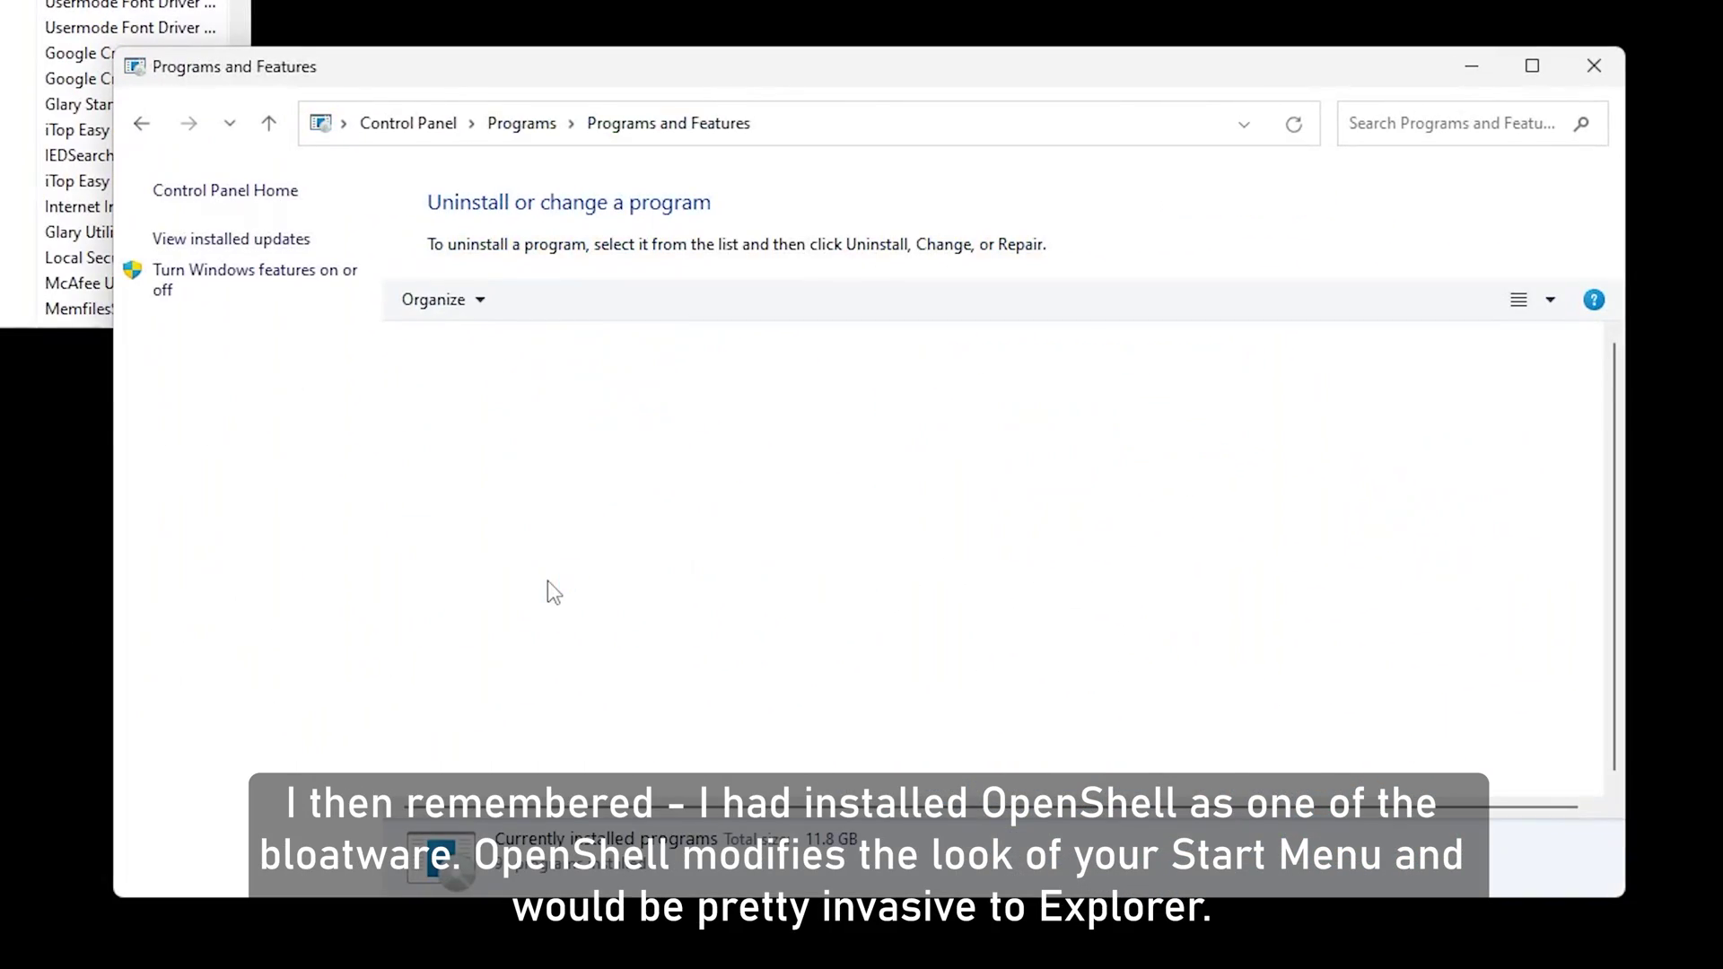
Find Open-Shell in the installed programs list and uninstall it.
scroll(659, 701, down, 1)
scroll(659, 700, down, 14)
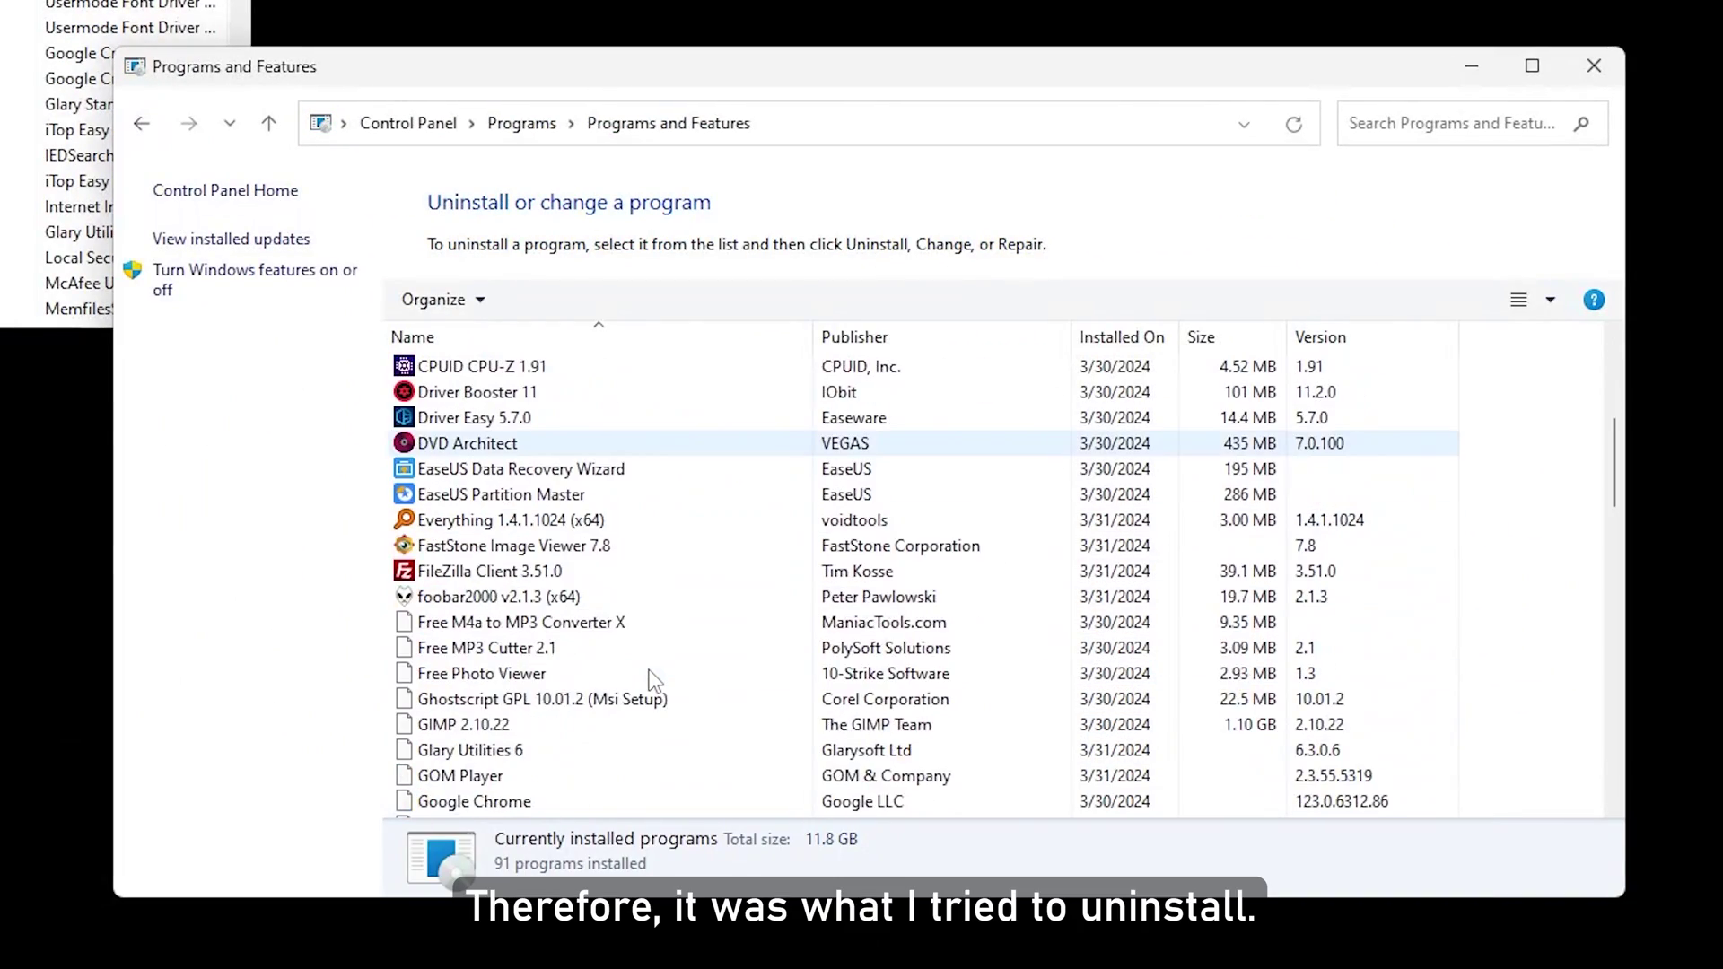
scroll(652, 679, down, 3)
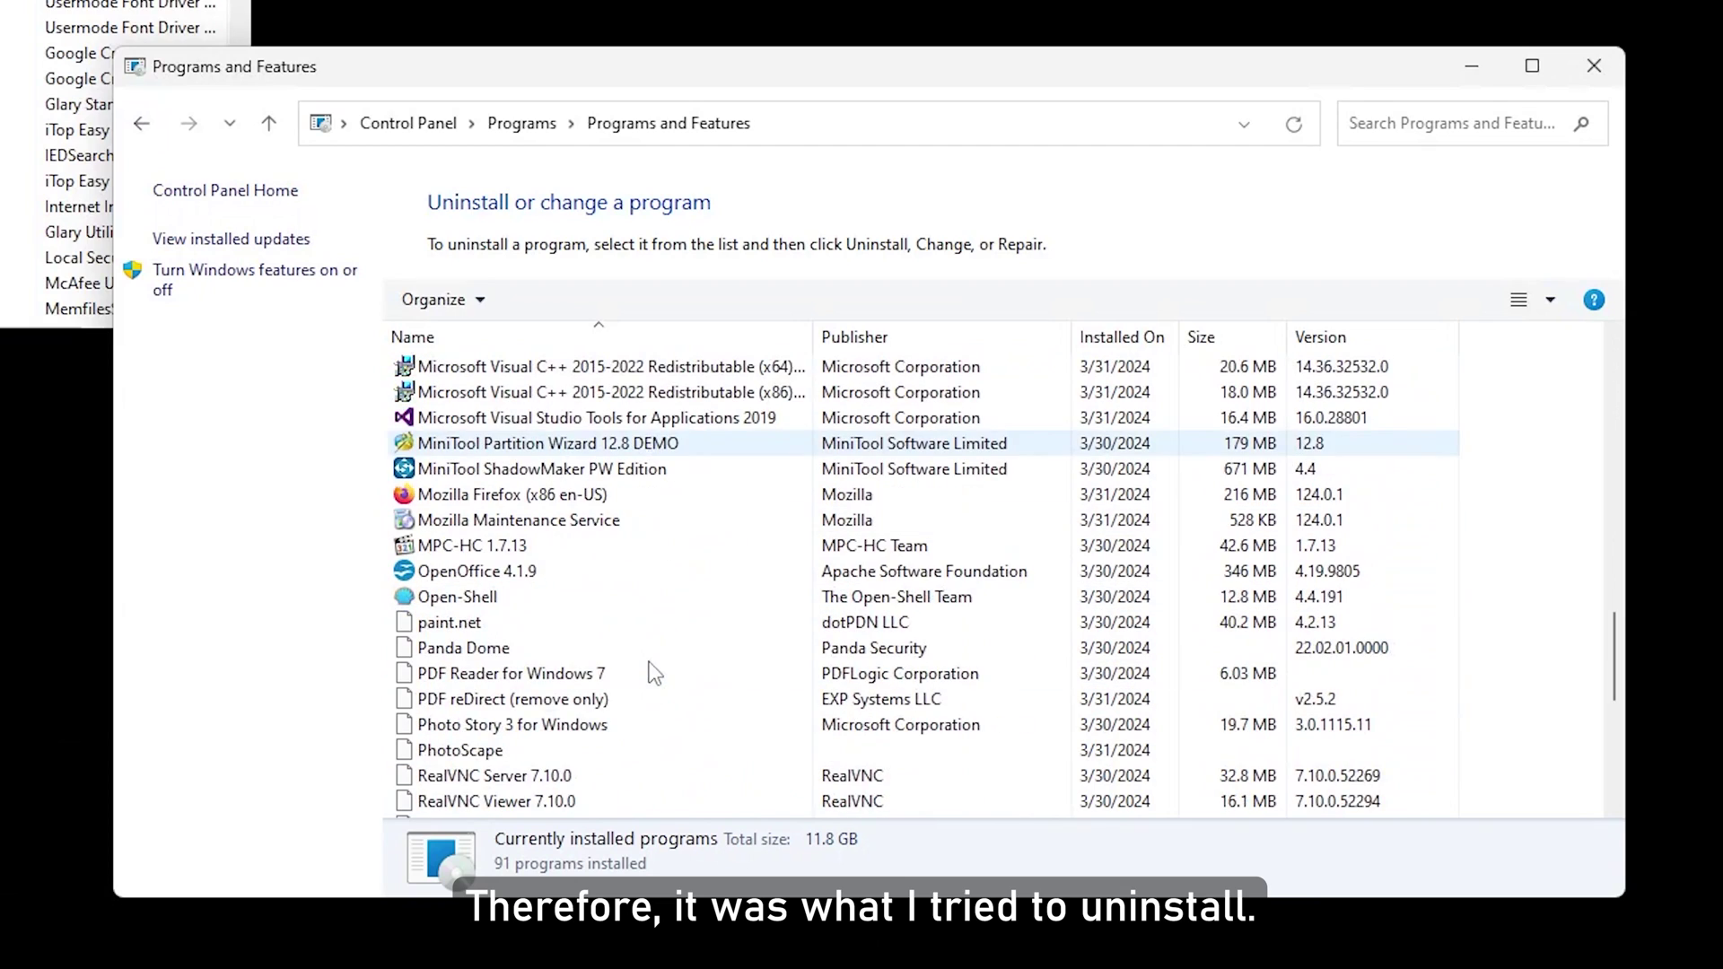
click(488, 596)
right_click(488, 596)
click(566, 609)
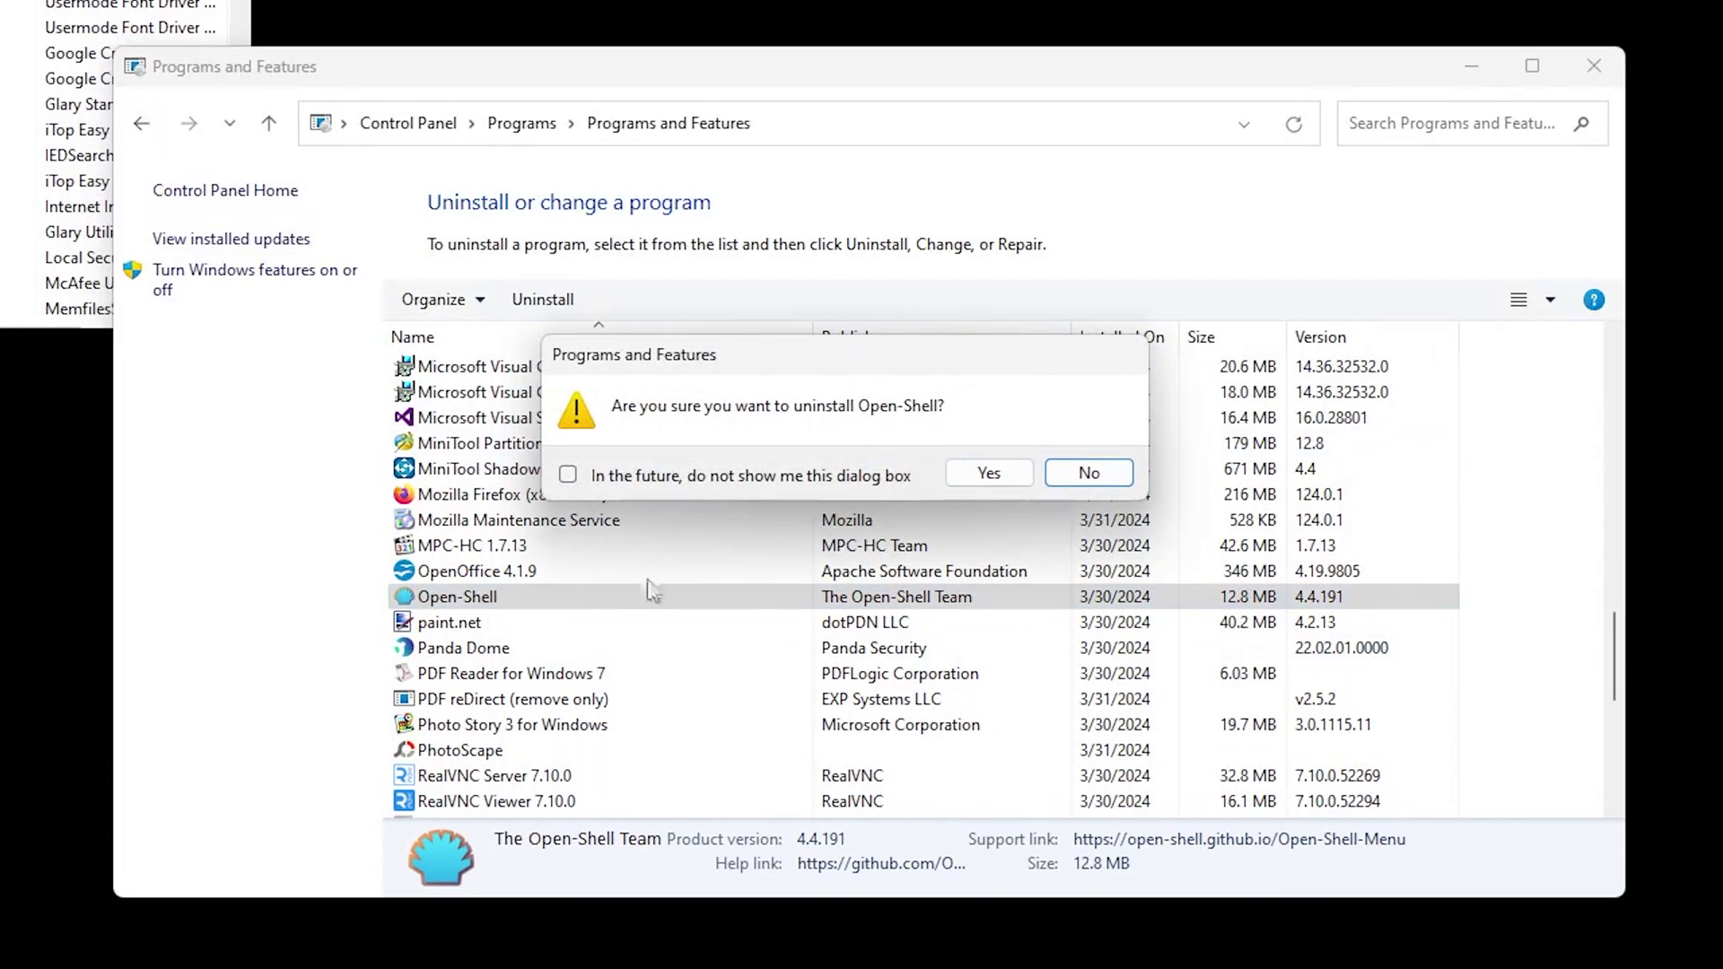
click(986, 471)
click(664, 692)
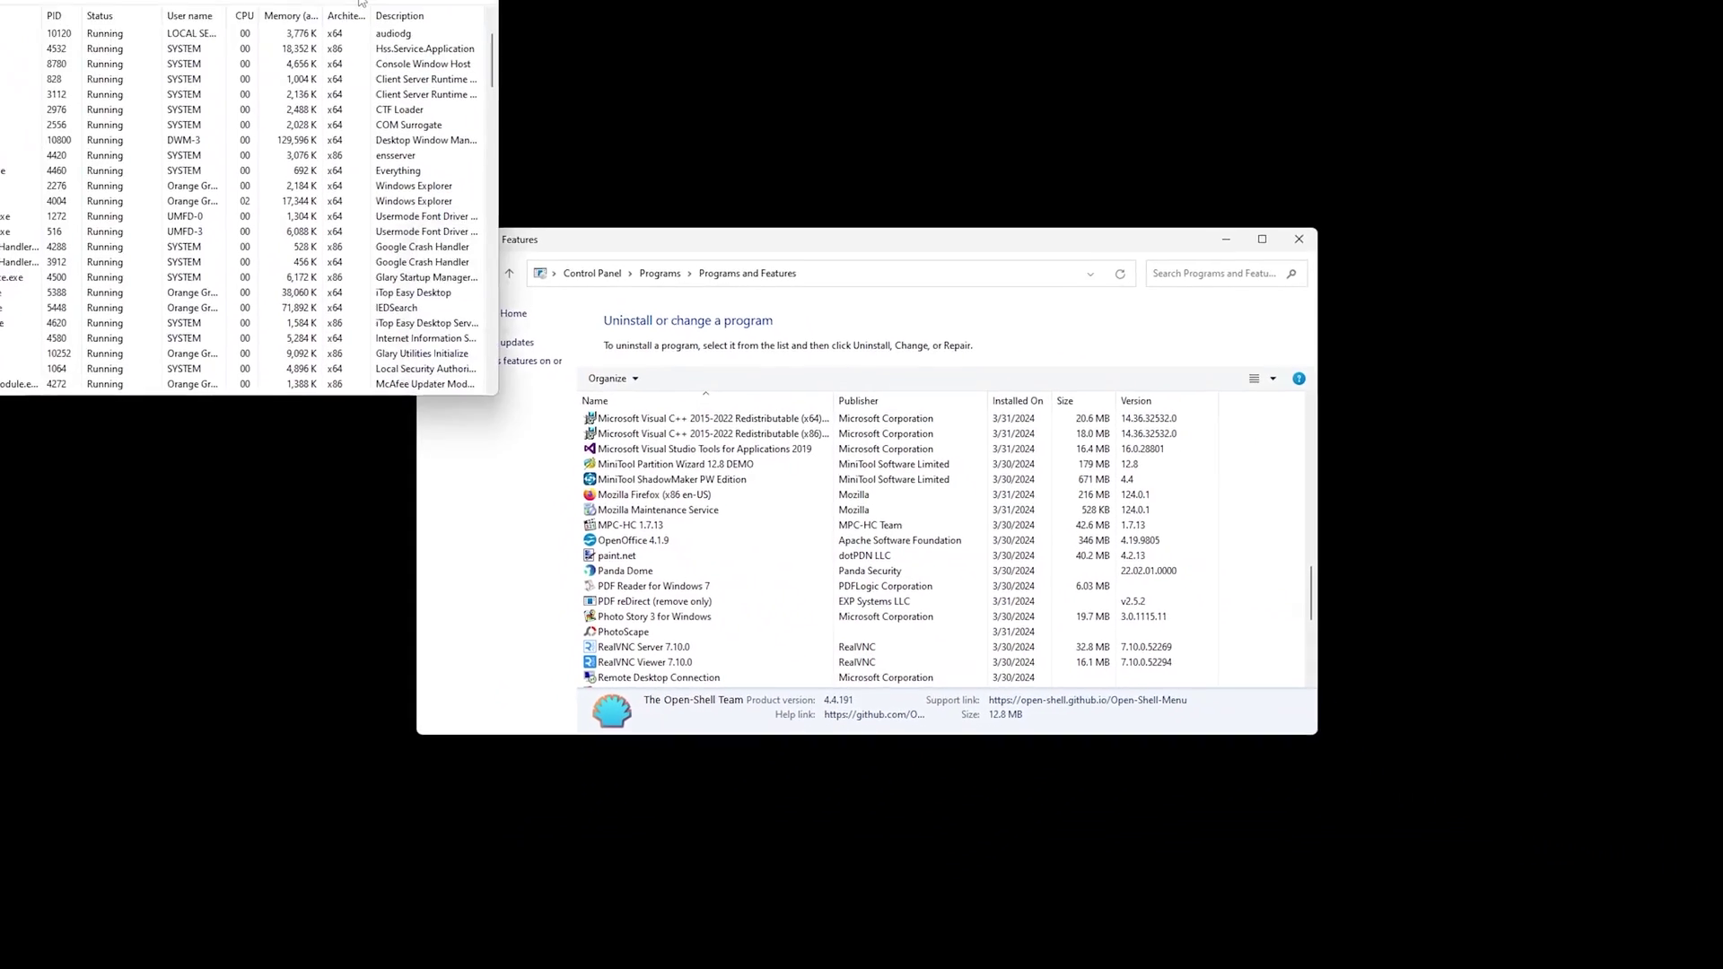
Run explorer as a new task again and switch the optional diagnostic data setting on the privacy page.
click(581, 215)
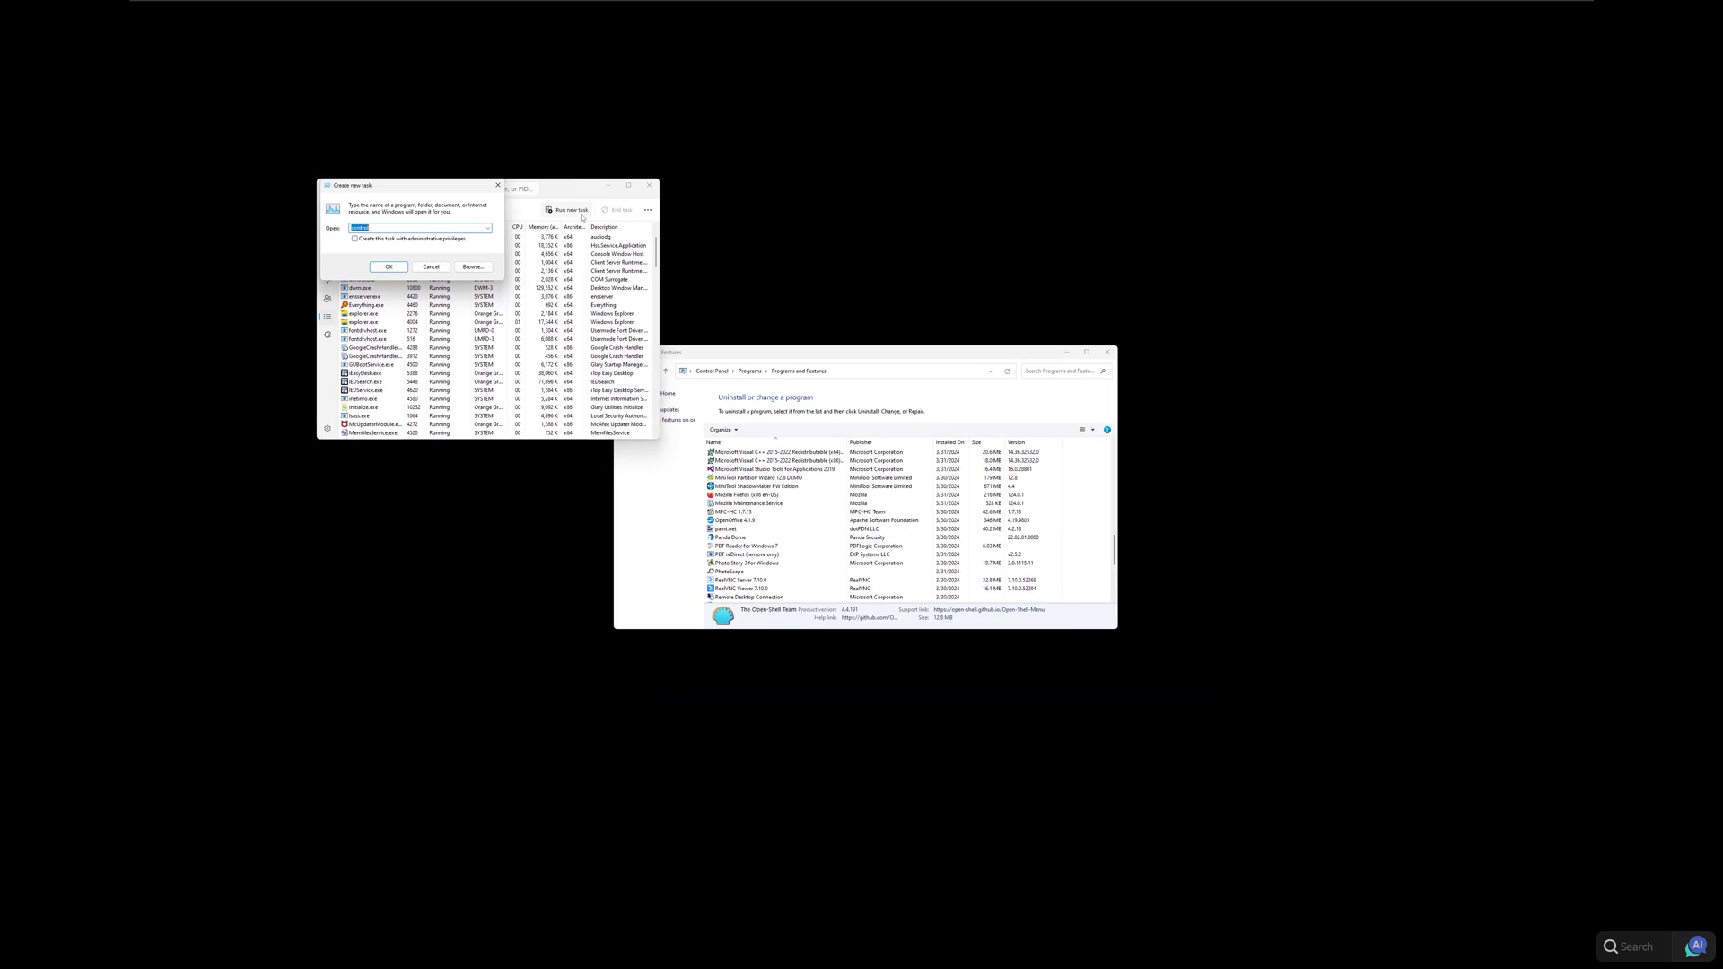
text(explorer)
key(Return)
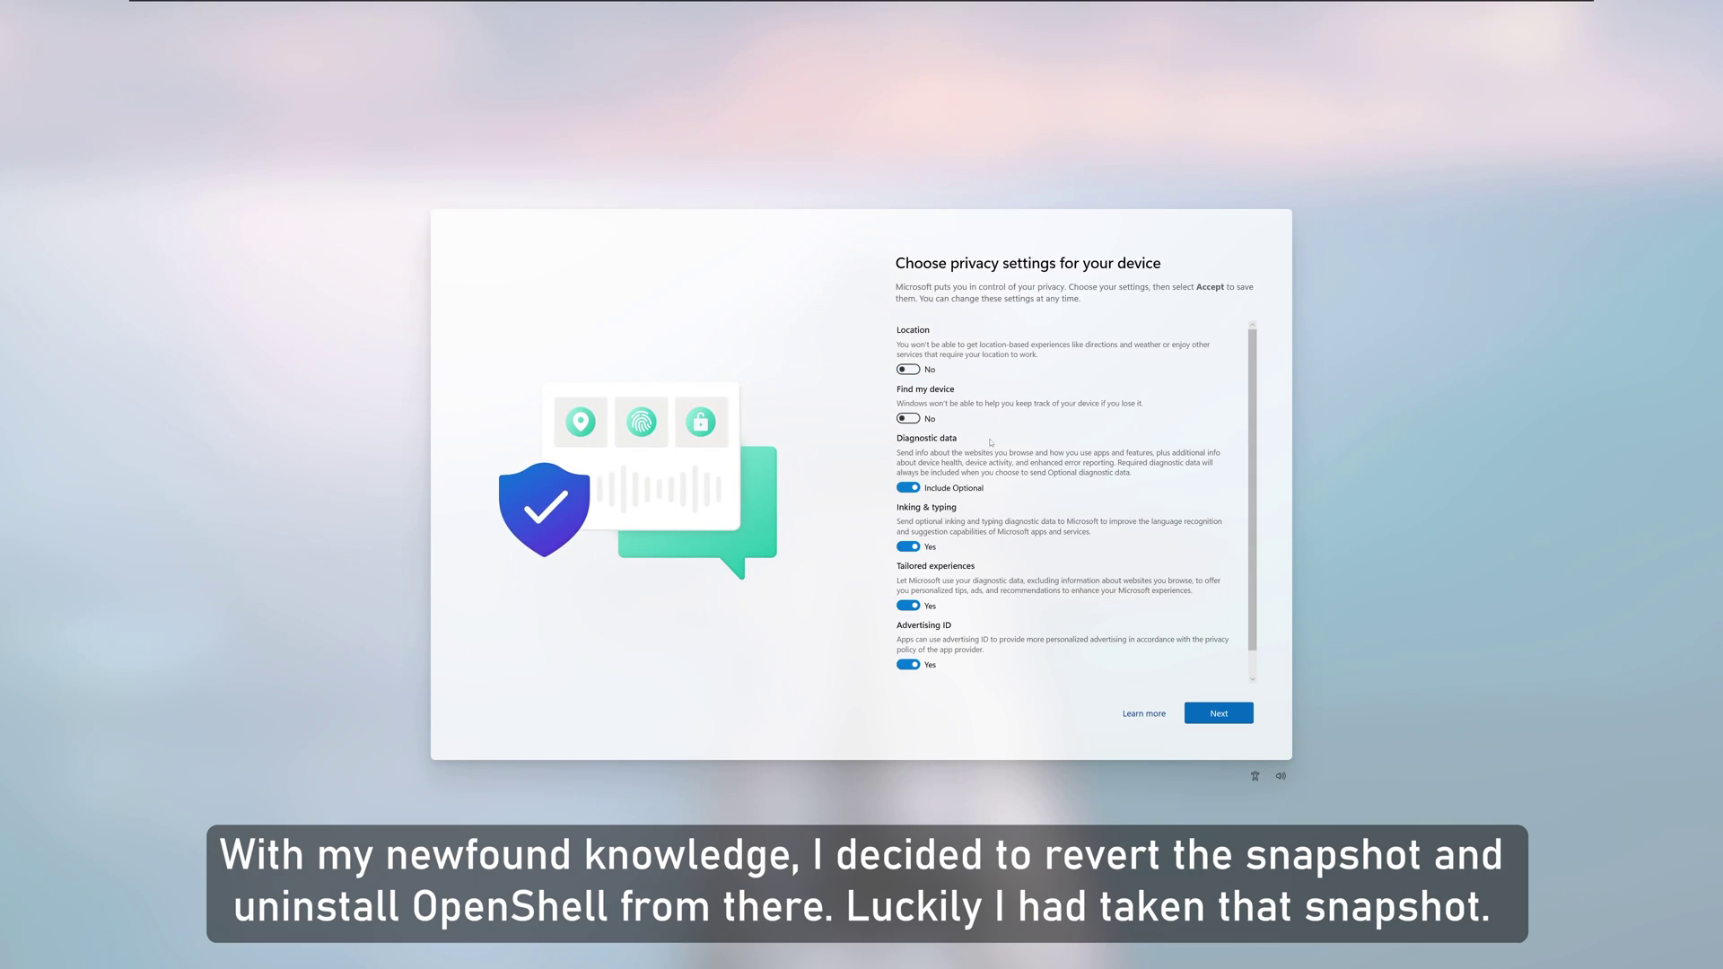
click(908, 488)
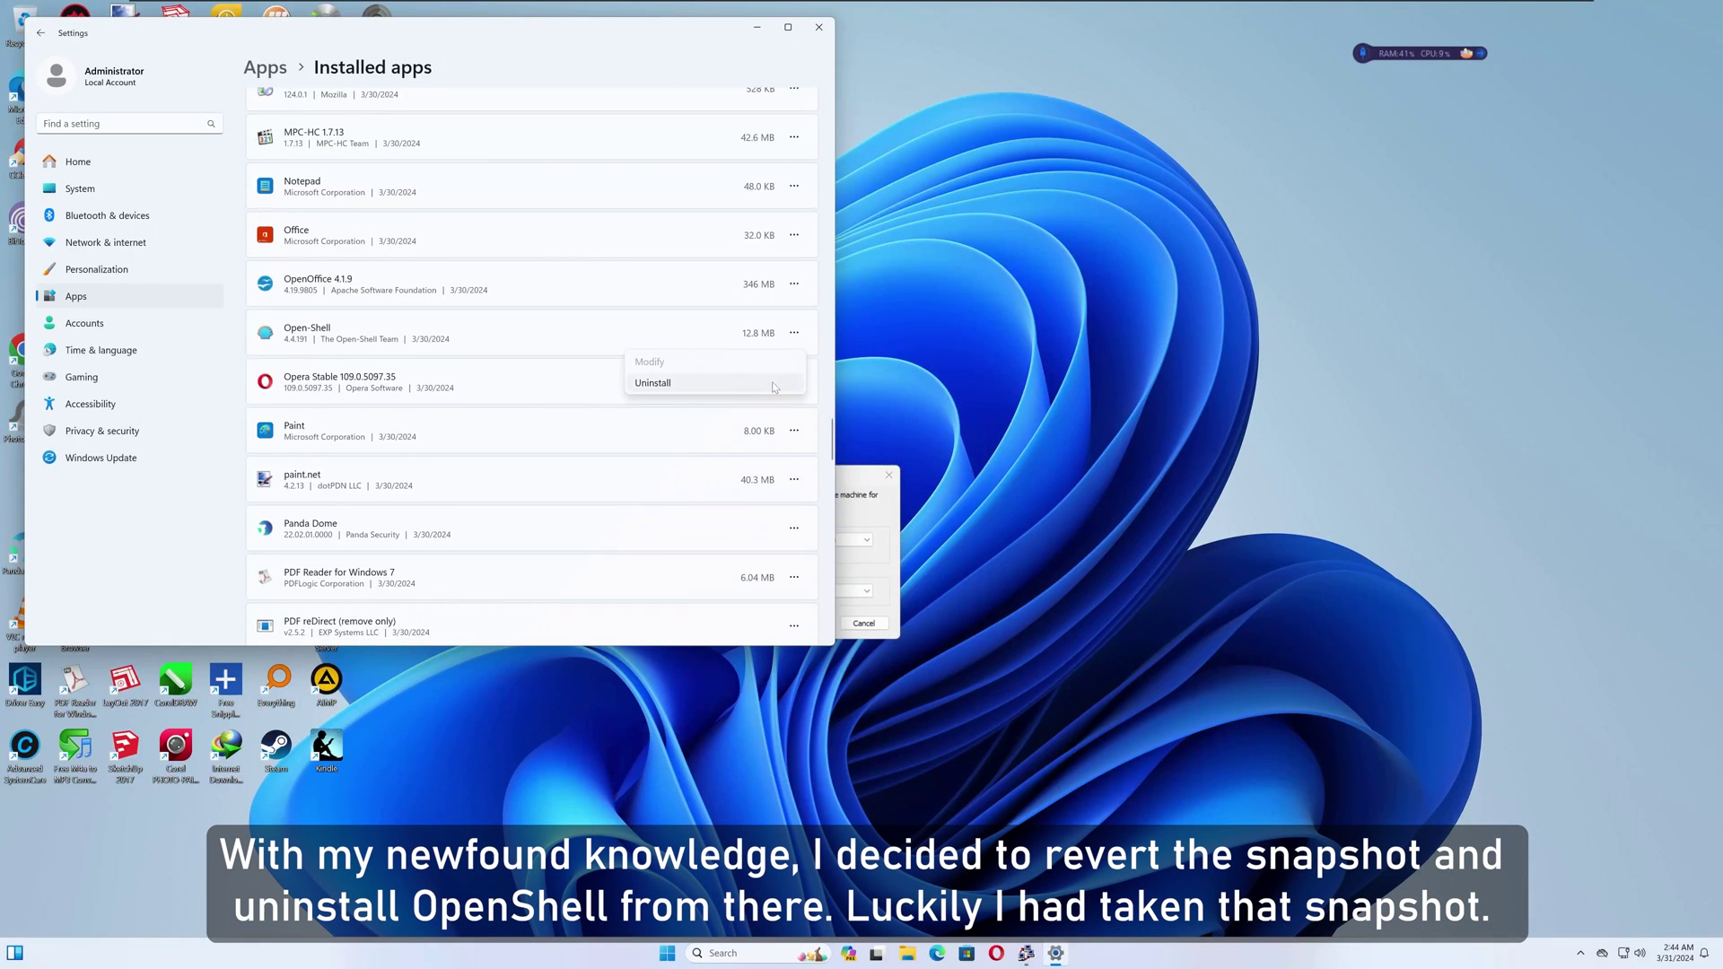
Uninstall Open-Shell from the restored snapshot's installed apps and run Sysprep into the Out-of-Box Experience.
click(783, 384)
click(775, 395)
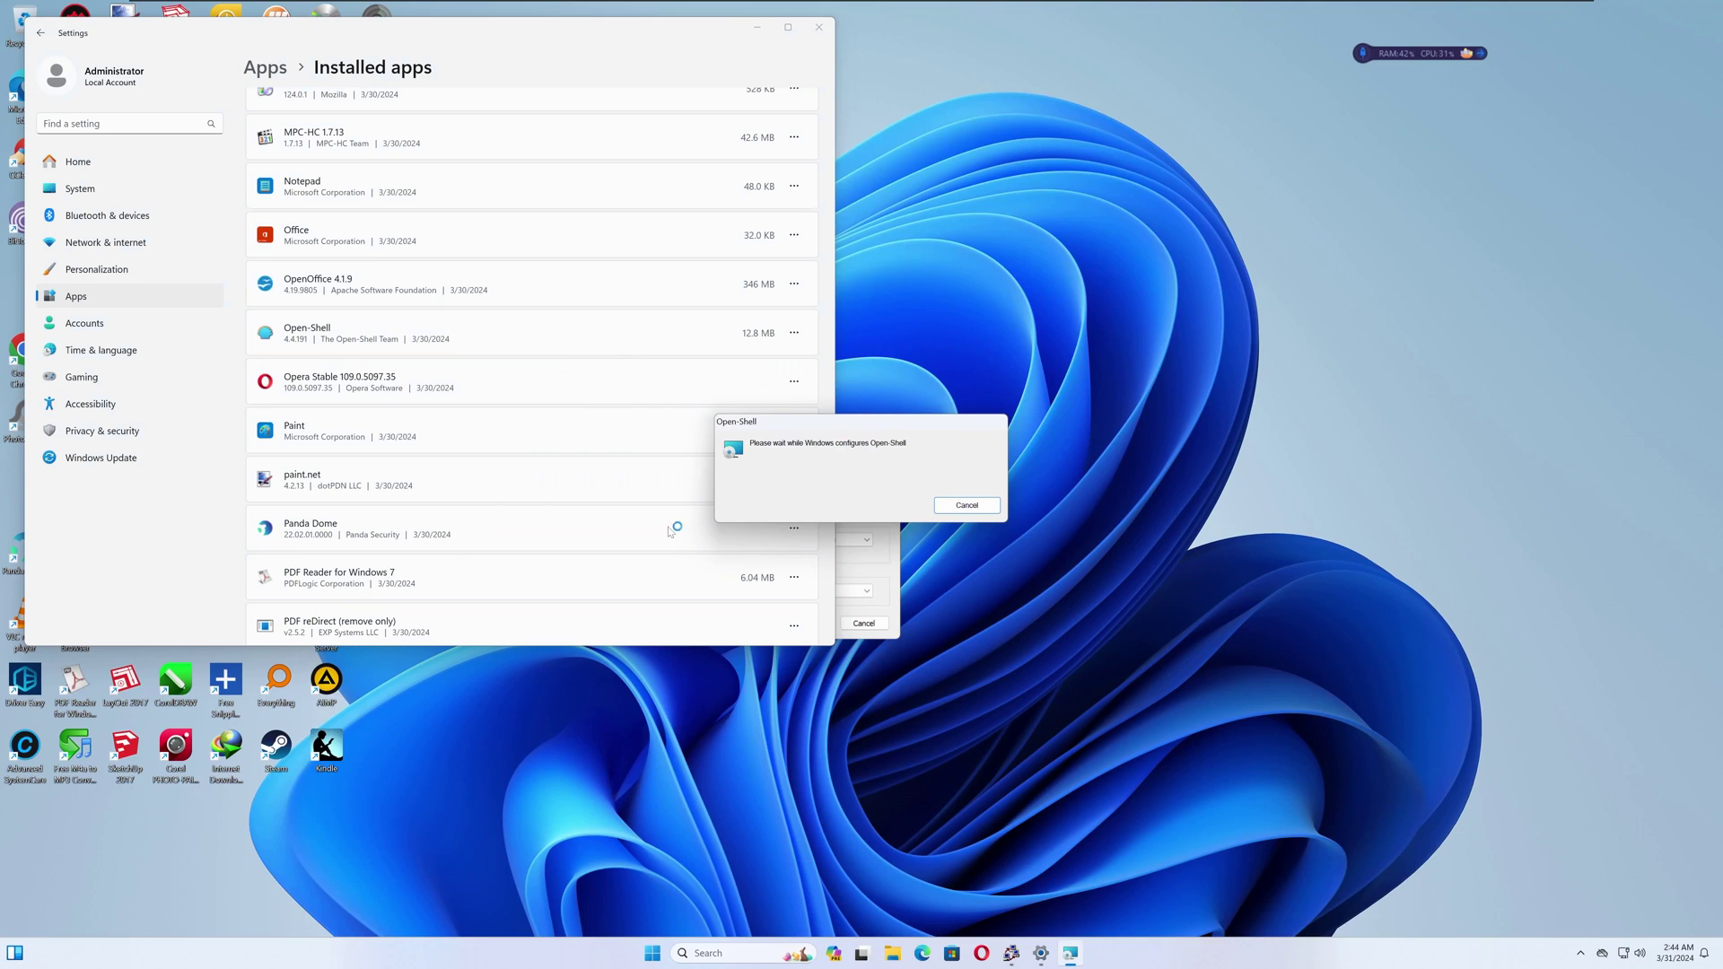
click(819, 560)
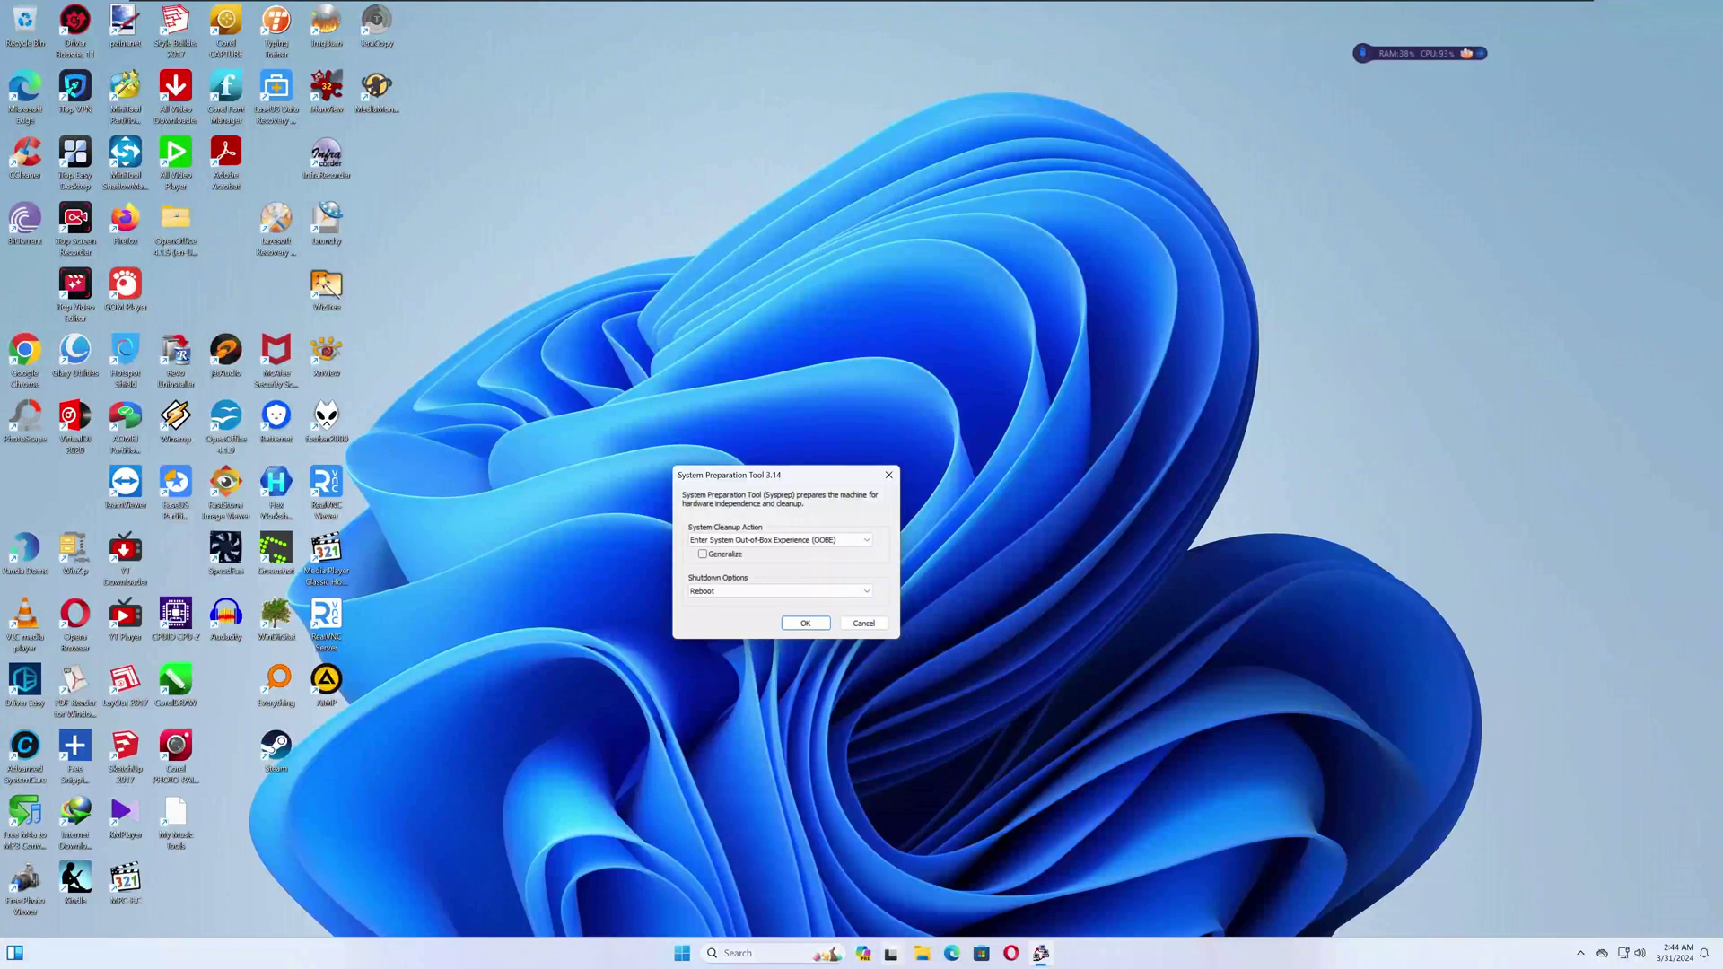
click(805, 623)
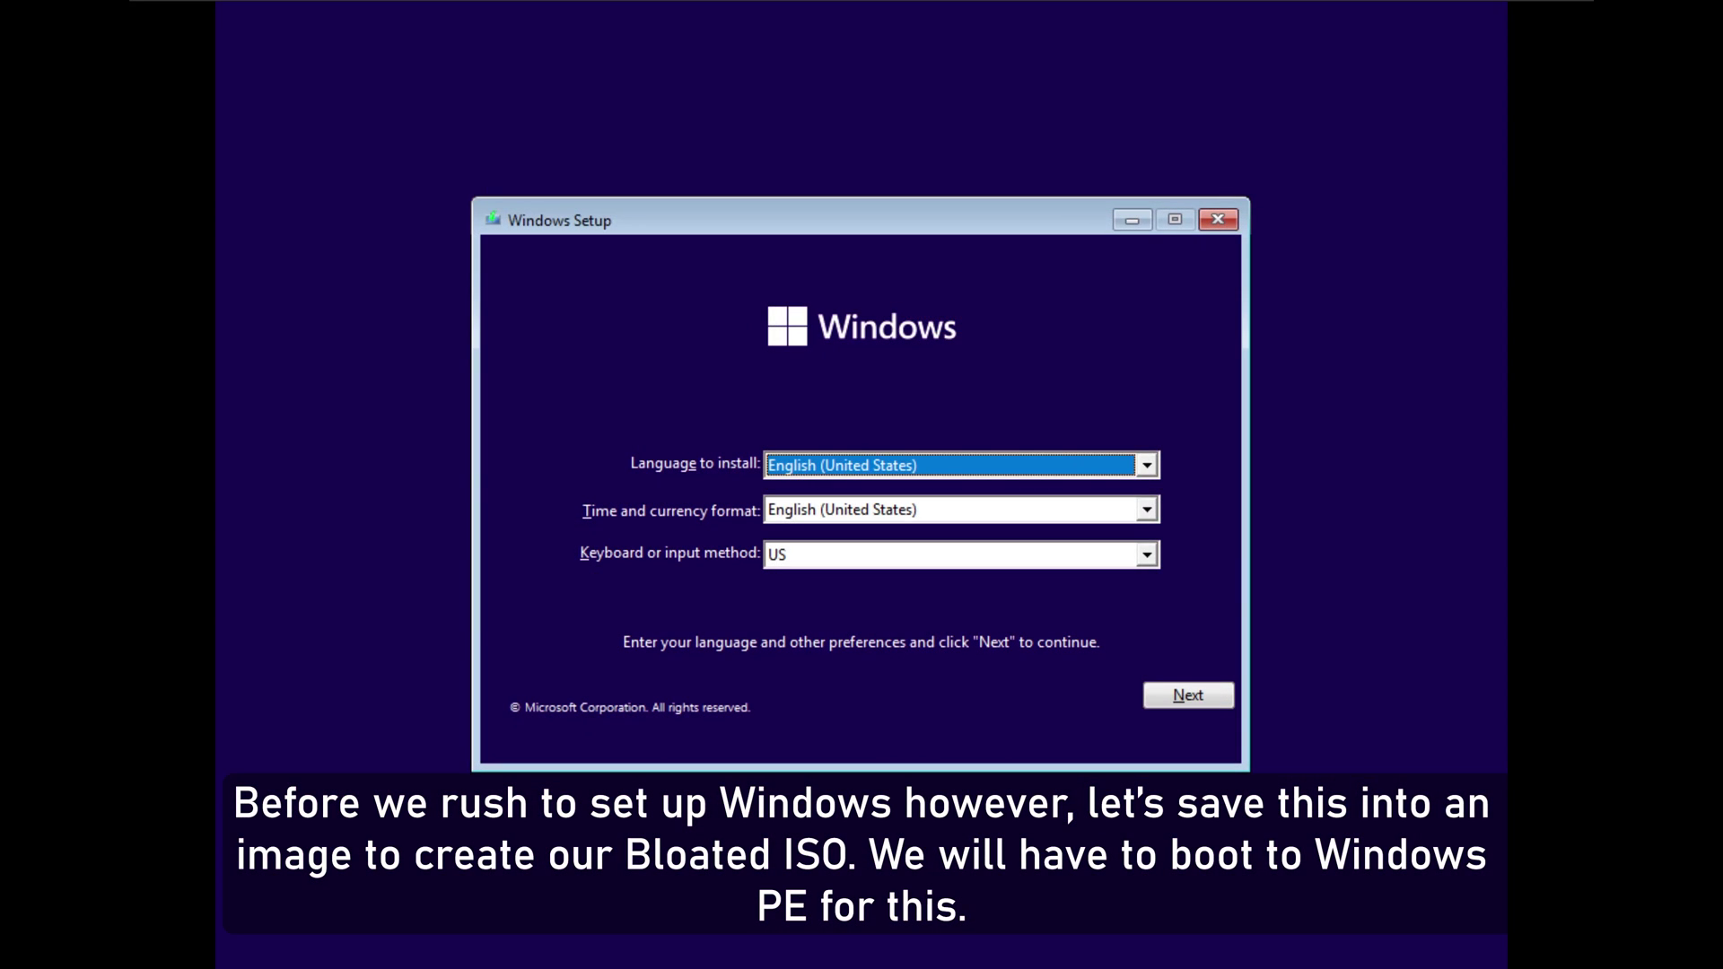
Open a command prompt in Windows Setup and capture C: with DISM to C:\install.wim under the name Windows 11 Bloated.
key(shift+F10)
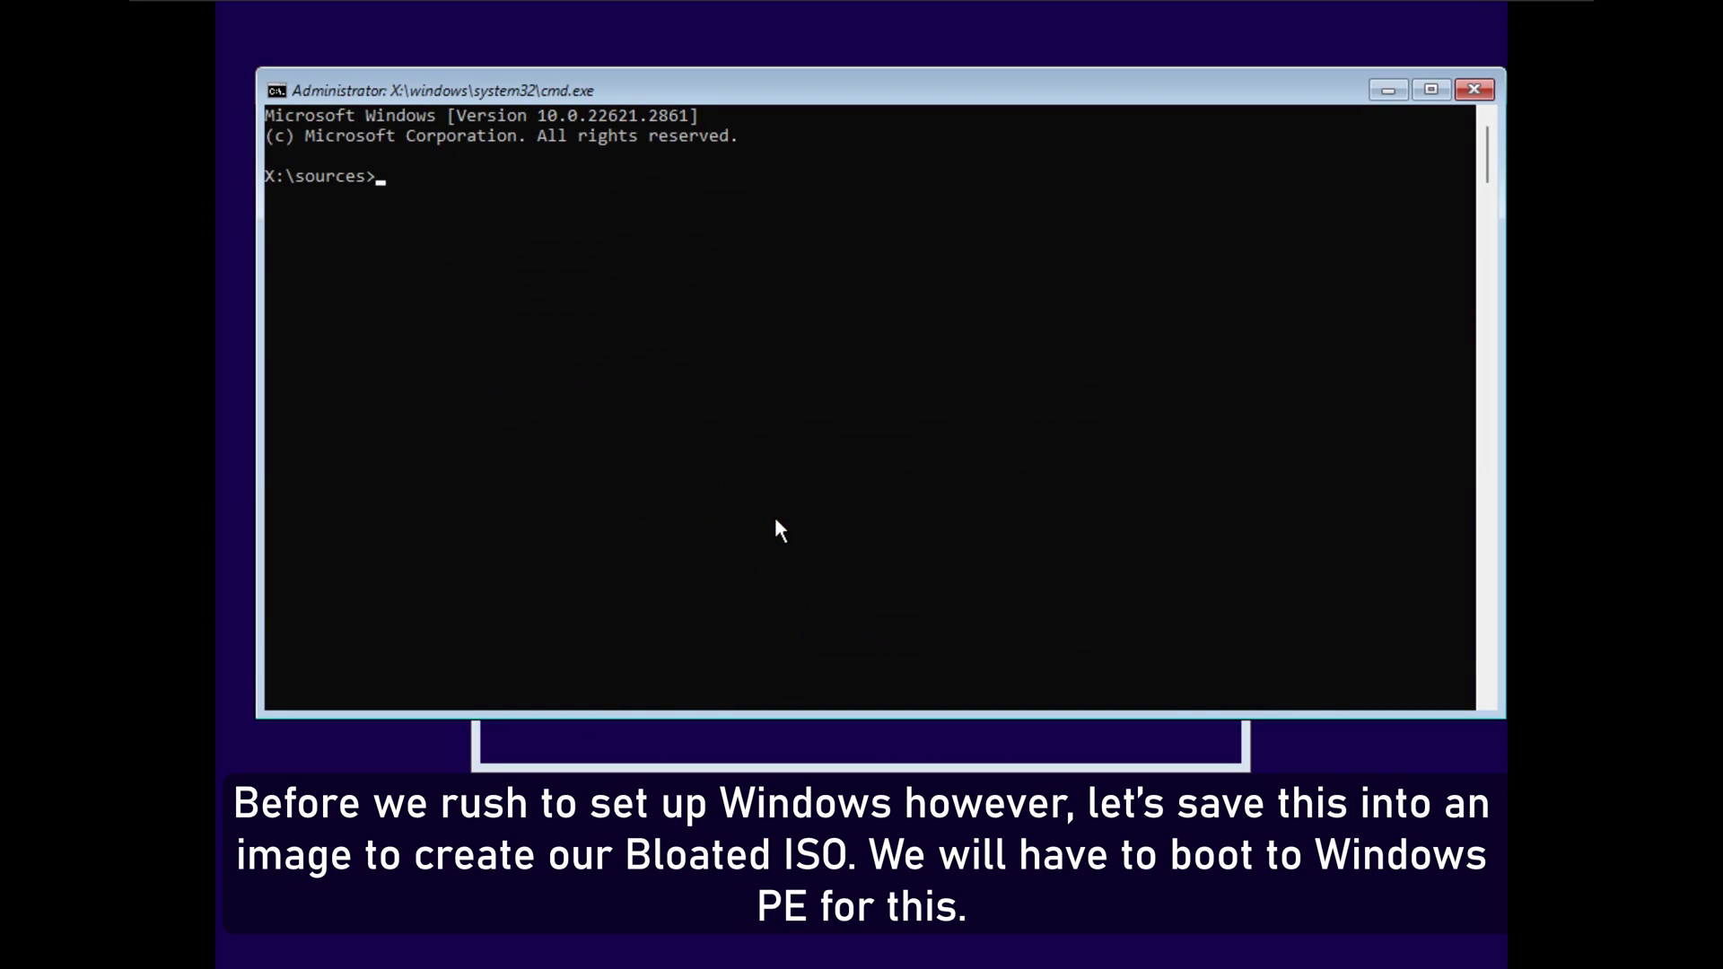
text(dism /capture-image /imagefile:"C:\install.wim" /capturedir:"C:" /name:"Windows 11 Bloated")
key(Return)
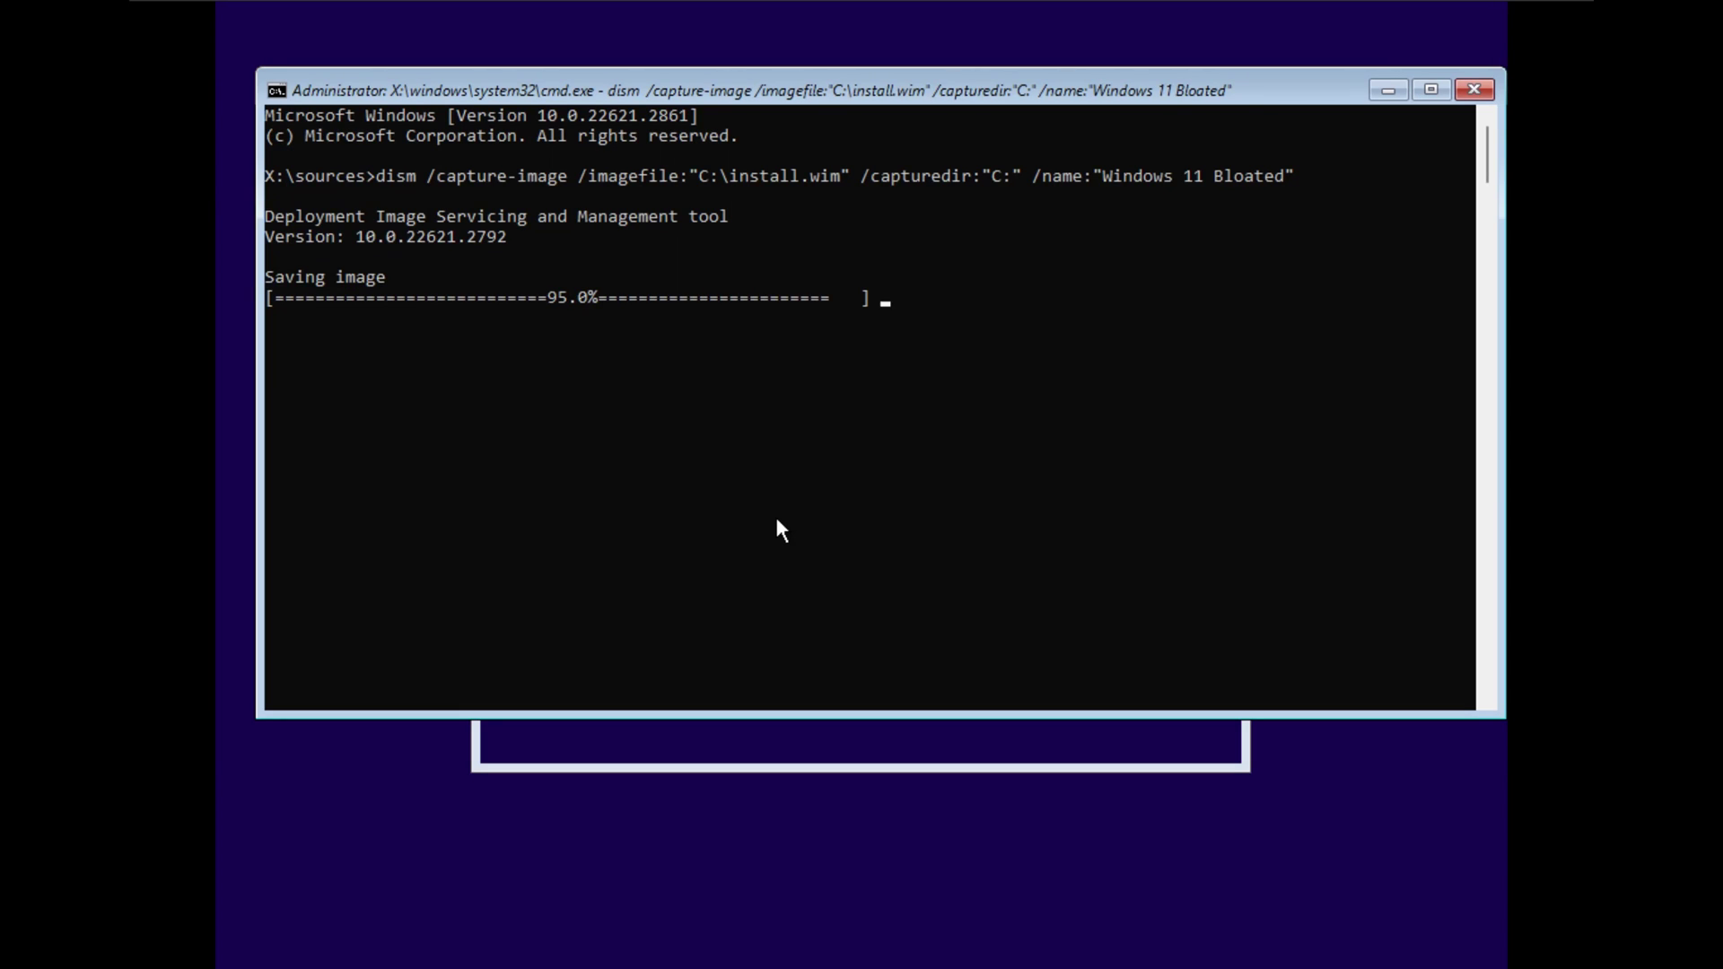
Close the command prompt, cancel the Windows installation, and accept the United States region in the initial setup.
click(1474, 89)
click(1216, 219)
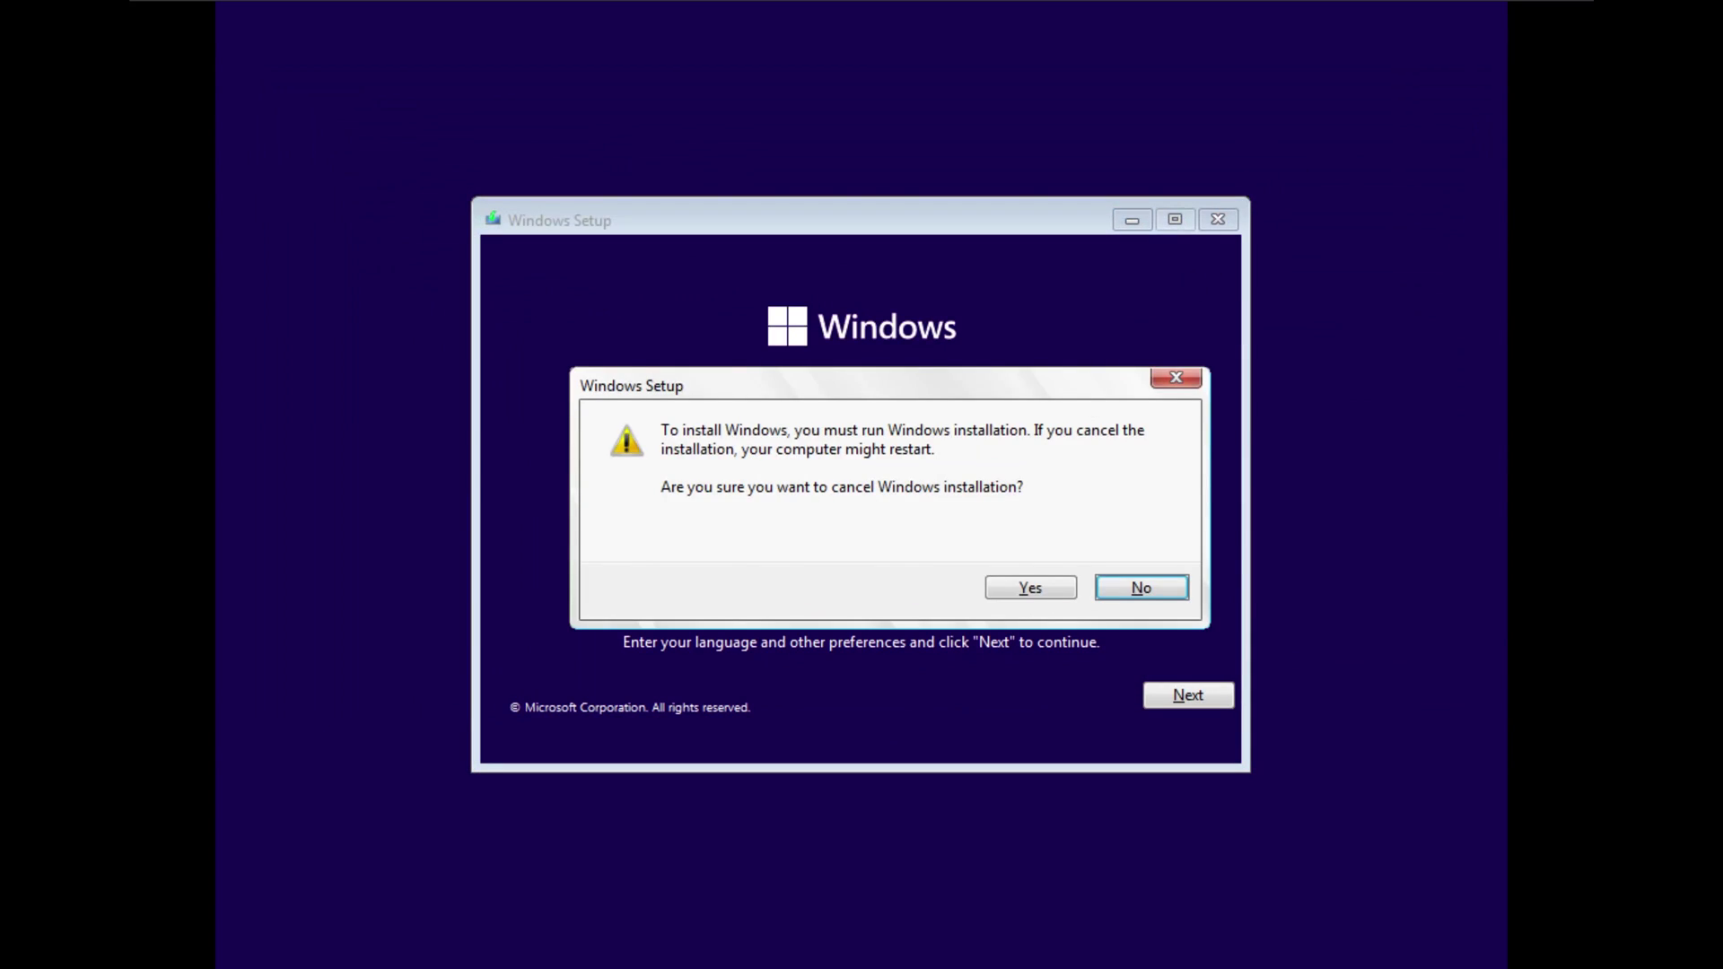
click(1029, 585)
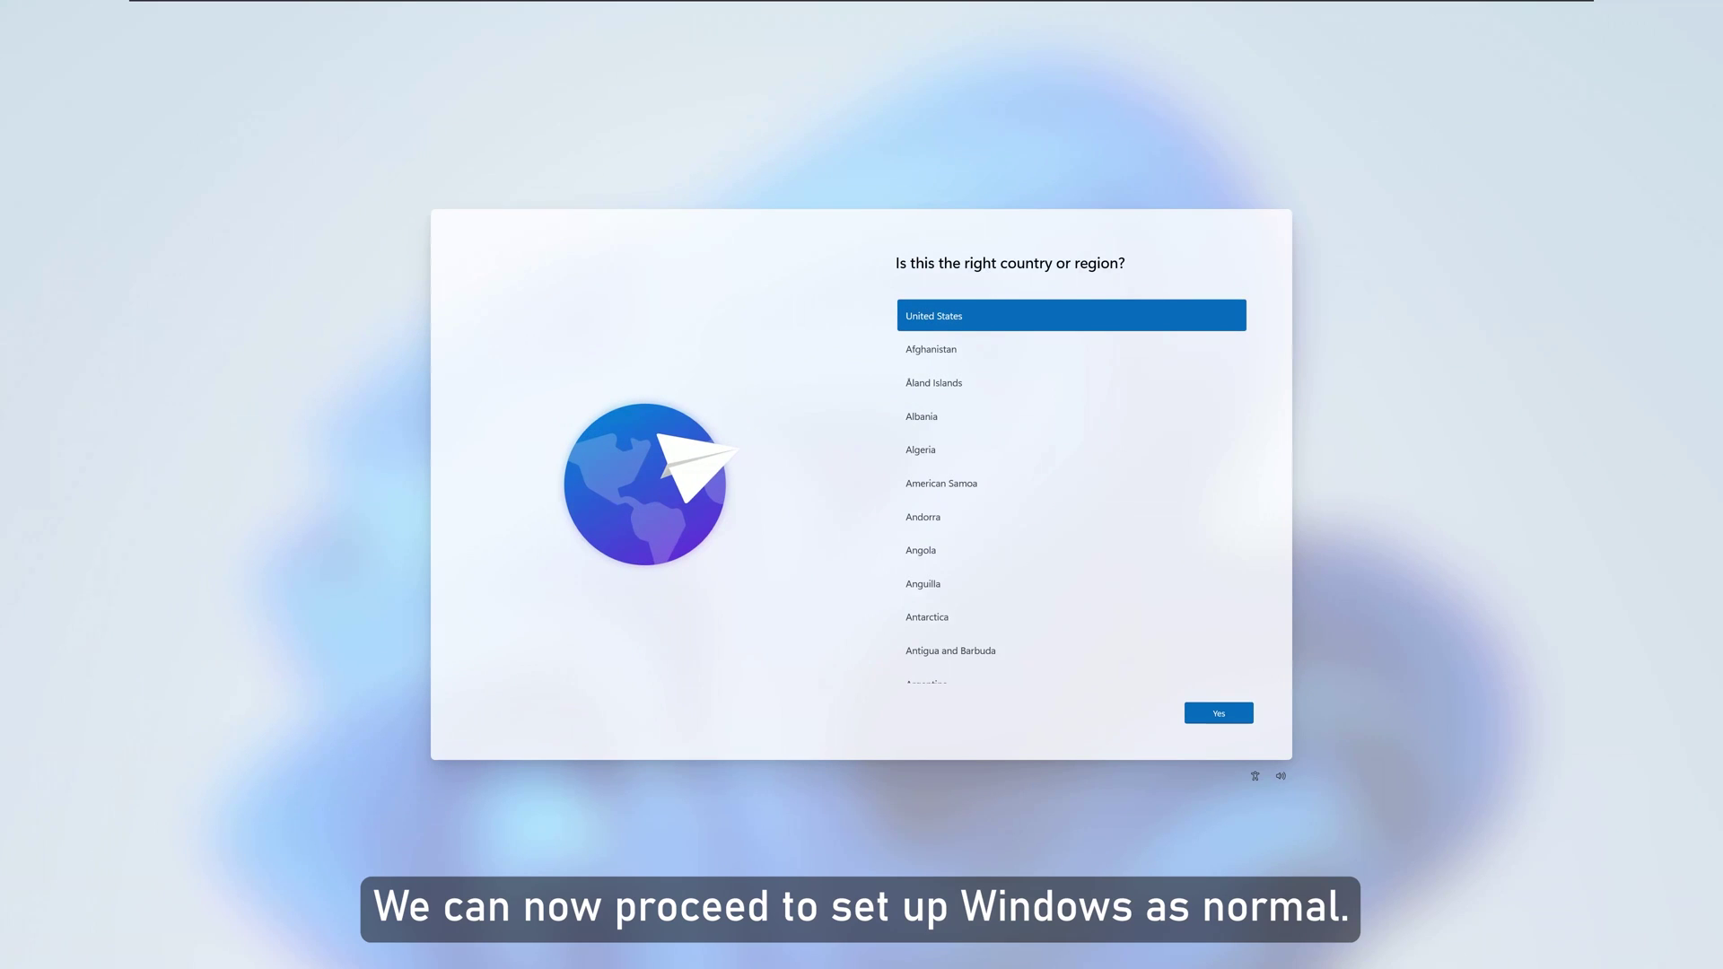
click(1204, 718)
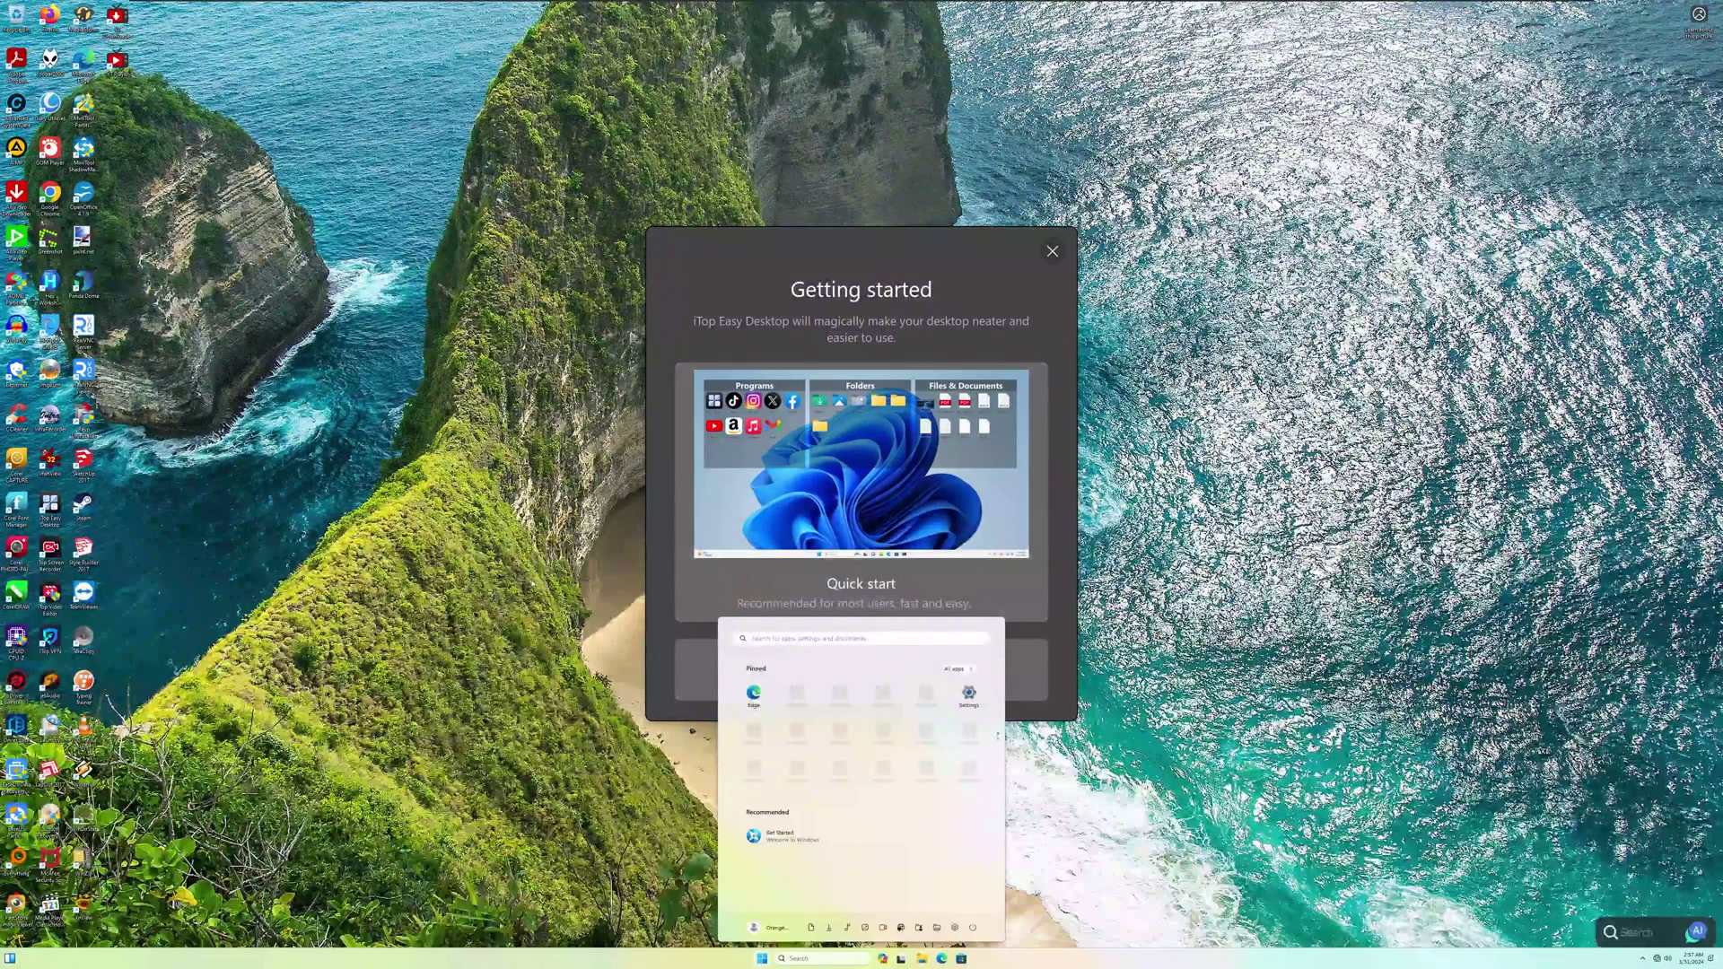
Set the display scale to 150% in the desktop's display settings and close Settings.
click(430, 608)
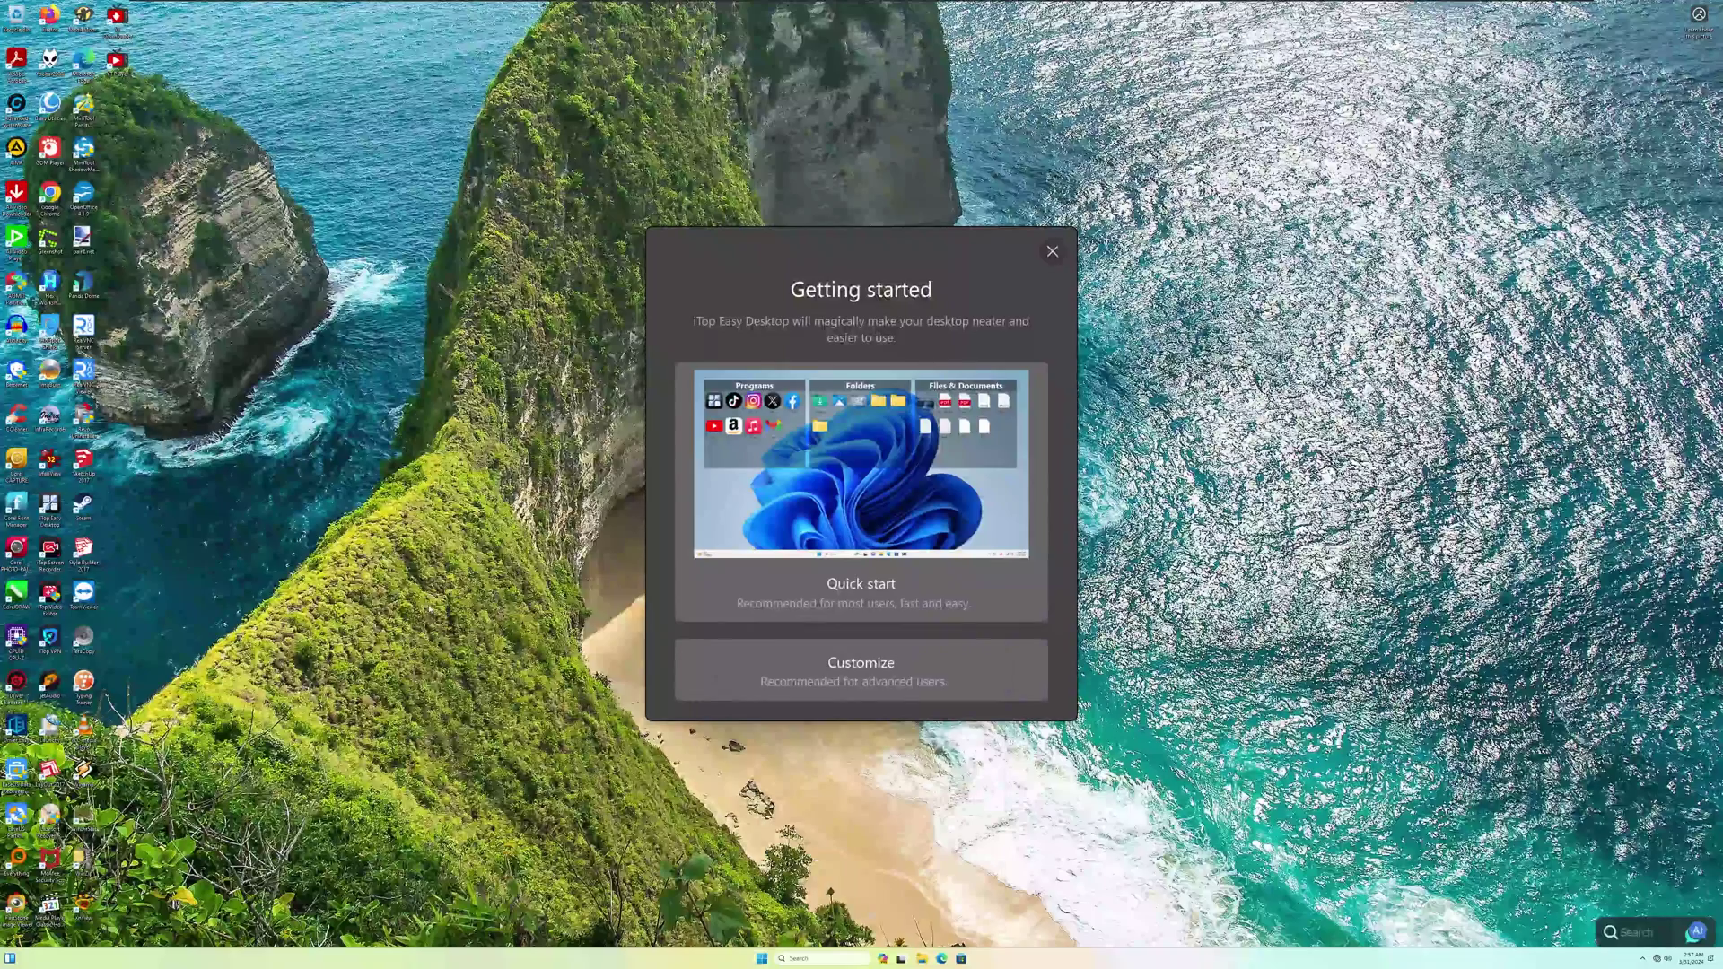
right_click(430, 609)
click(459, 685)
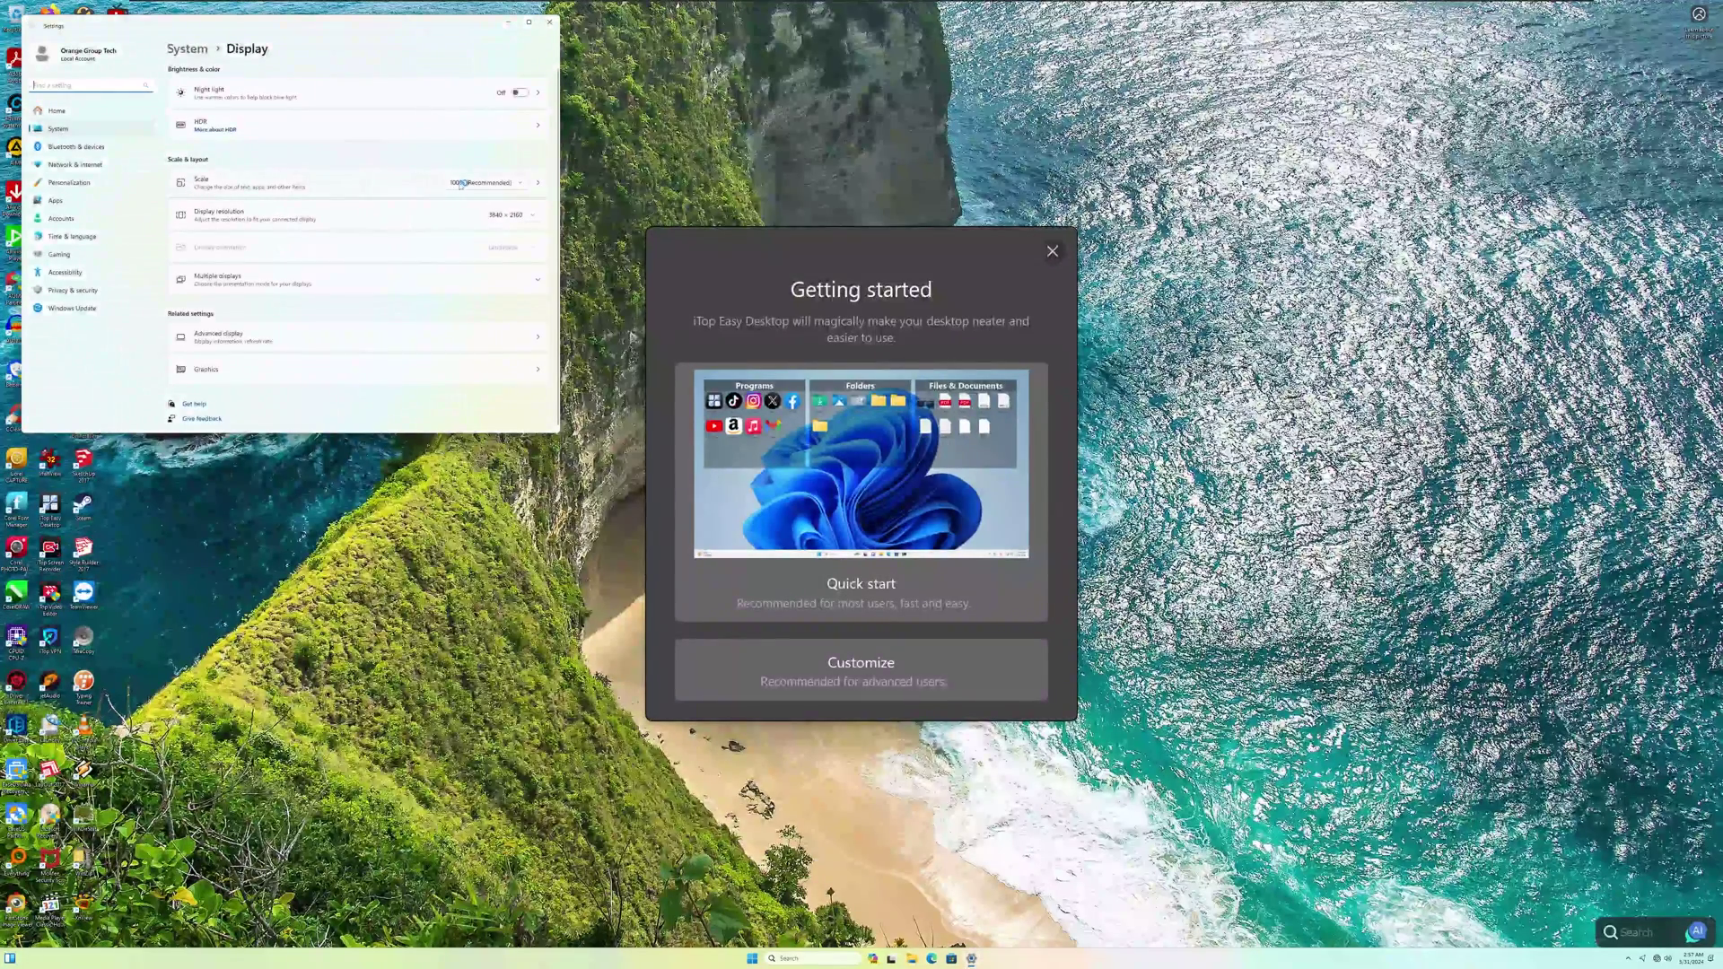
click(462, 184)
click(462, 185)
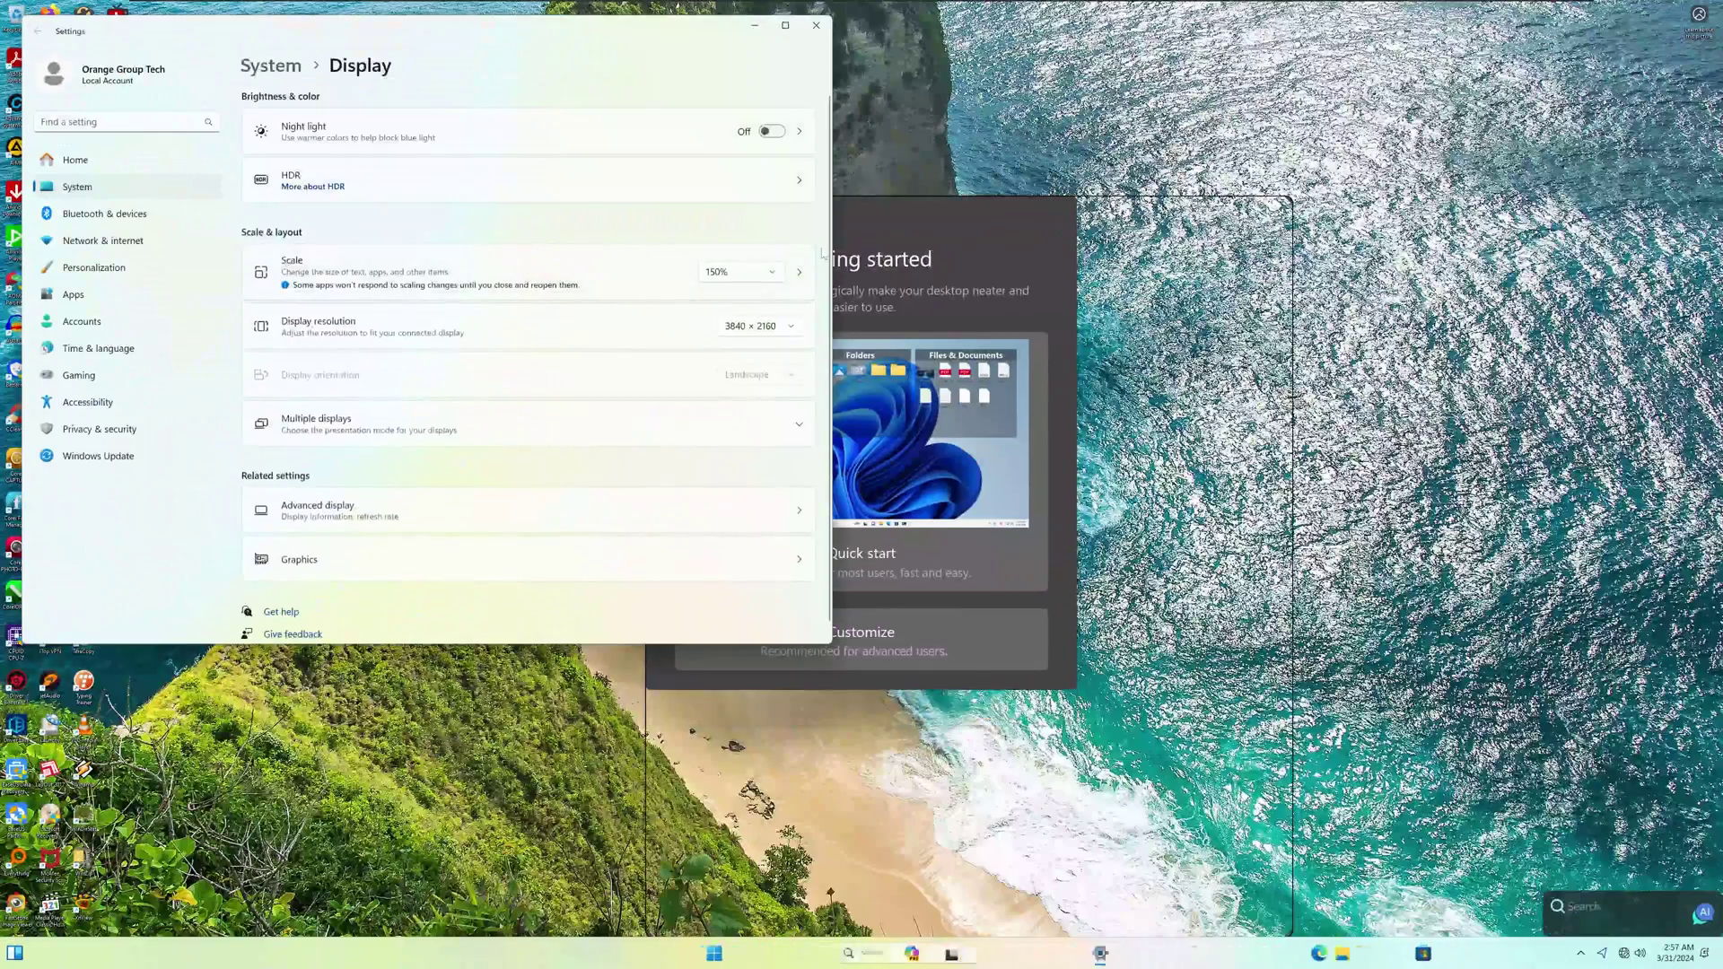
click(815, 22)
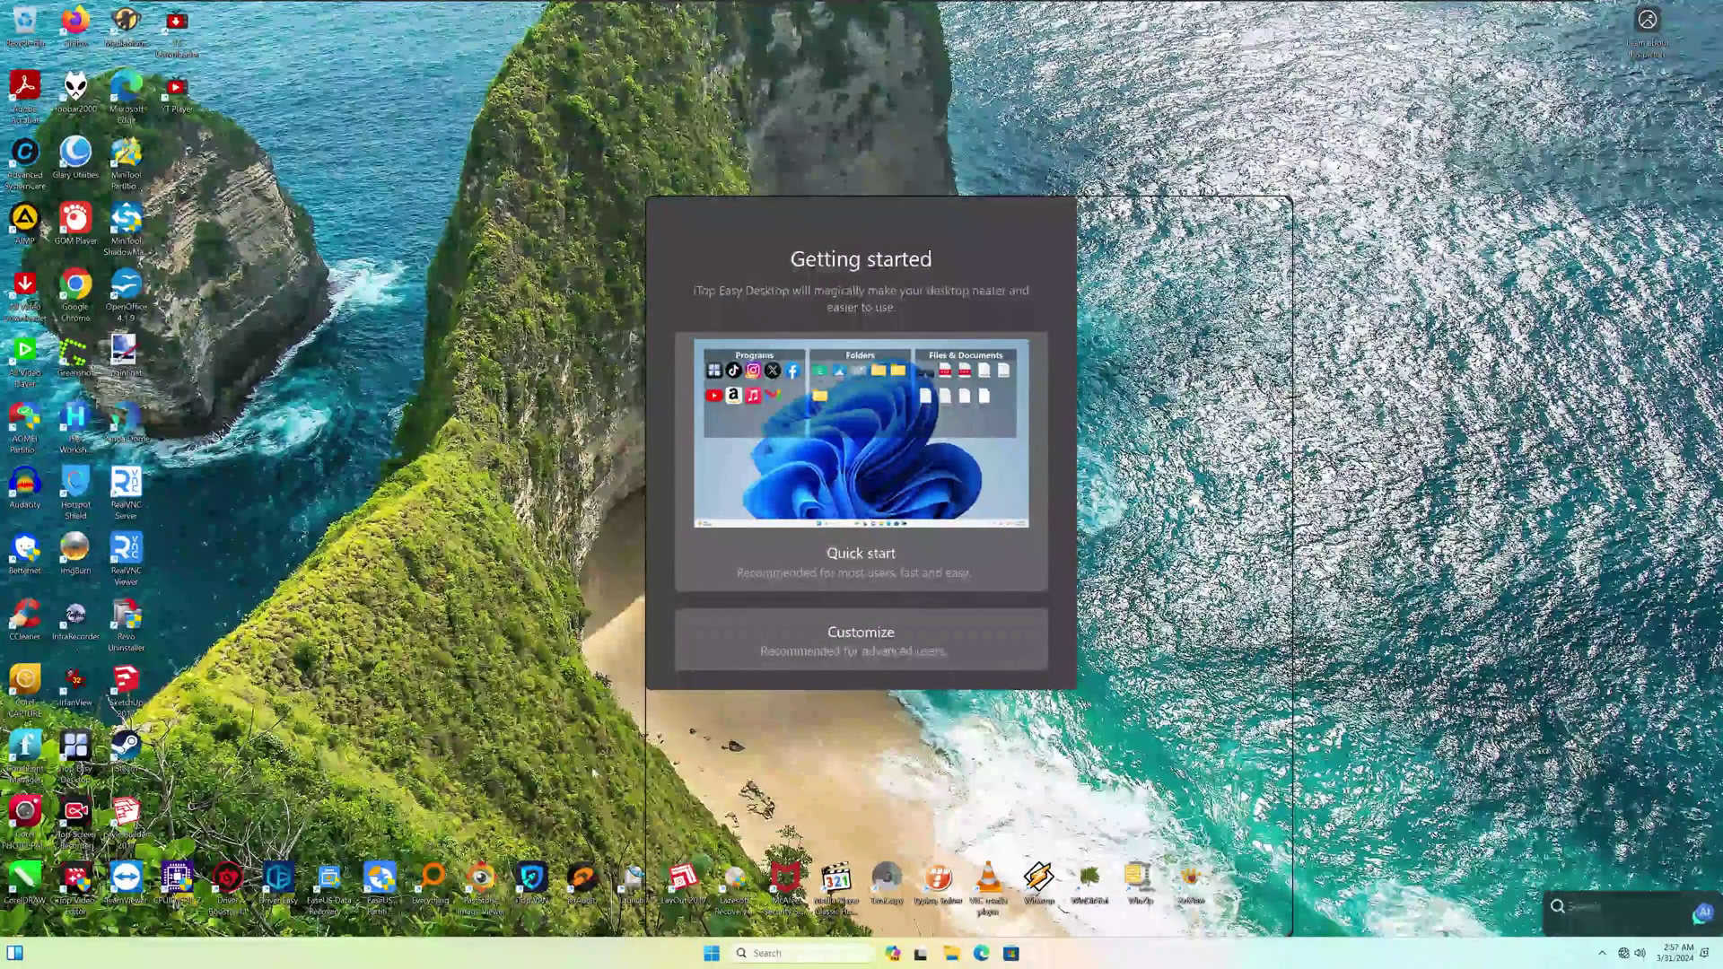
Open File Explorer and browse from This PC to the captured WIM file.
click(952, 953)
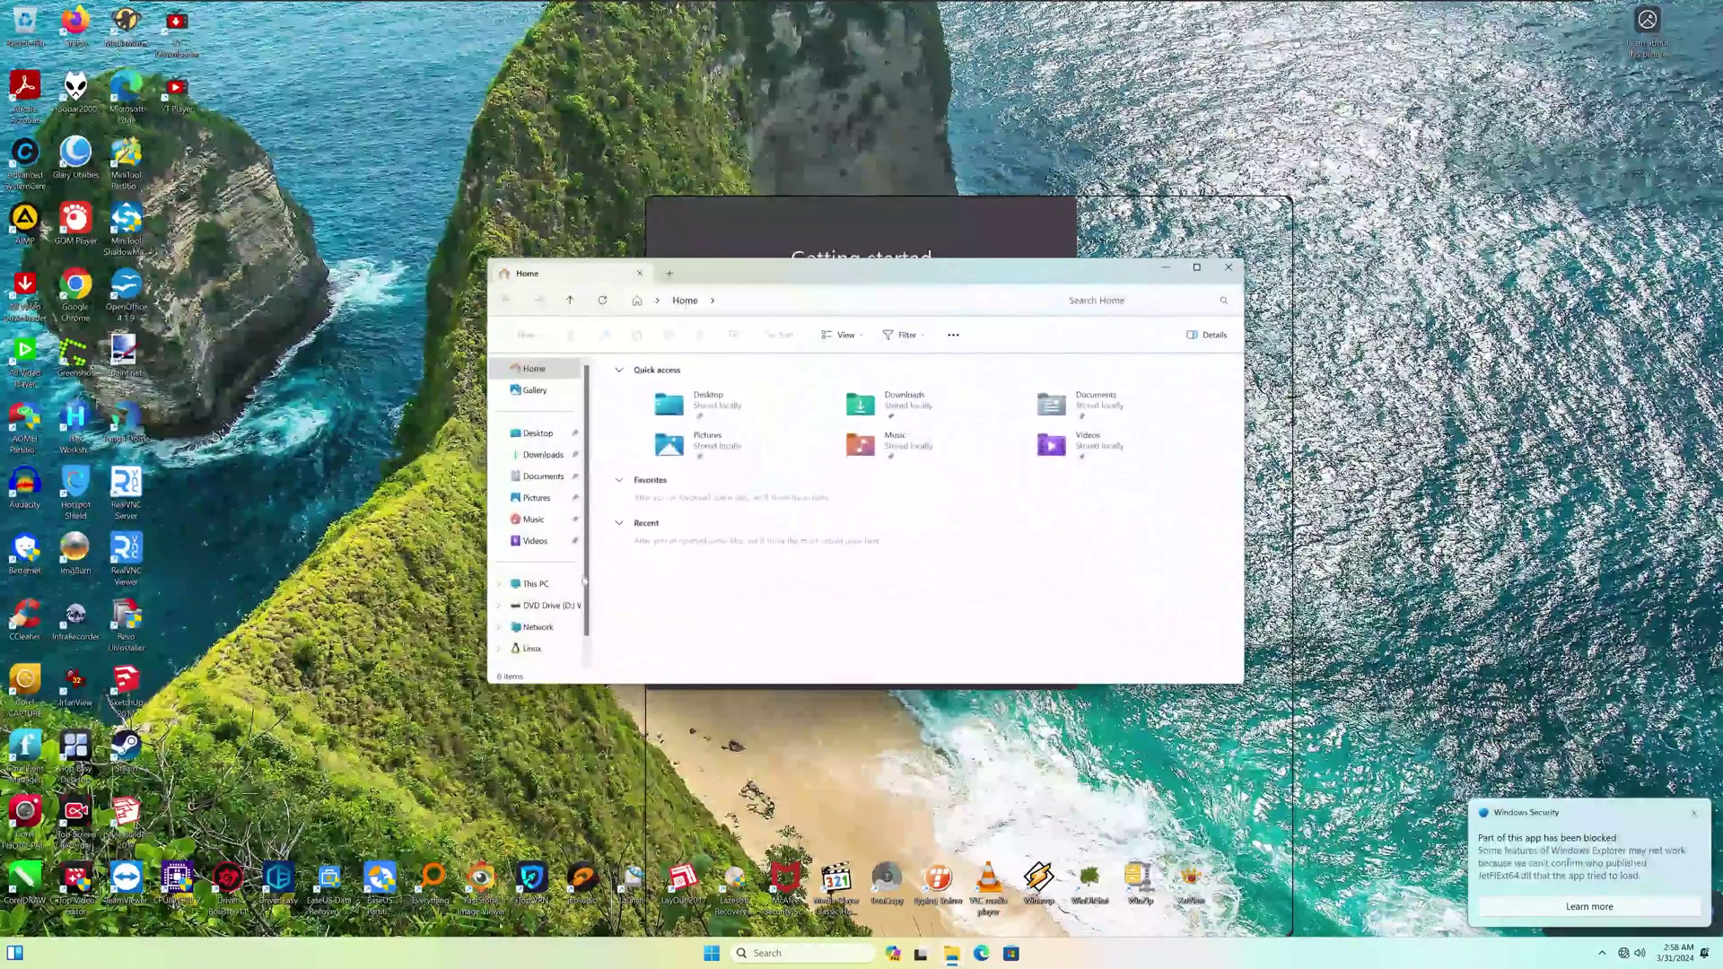
click(536, 584)
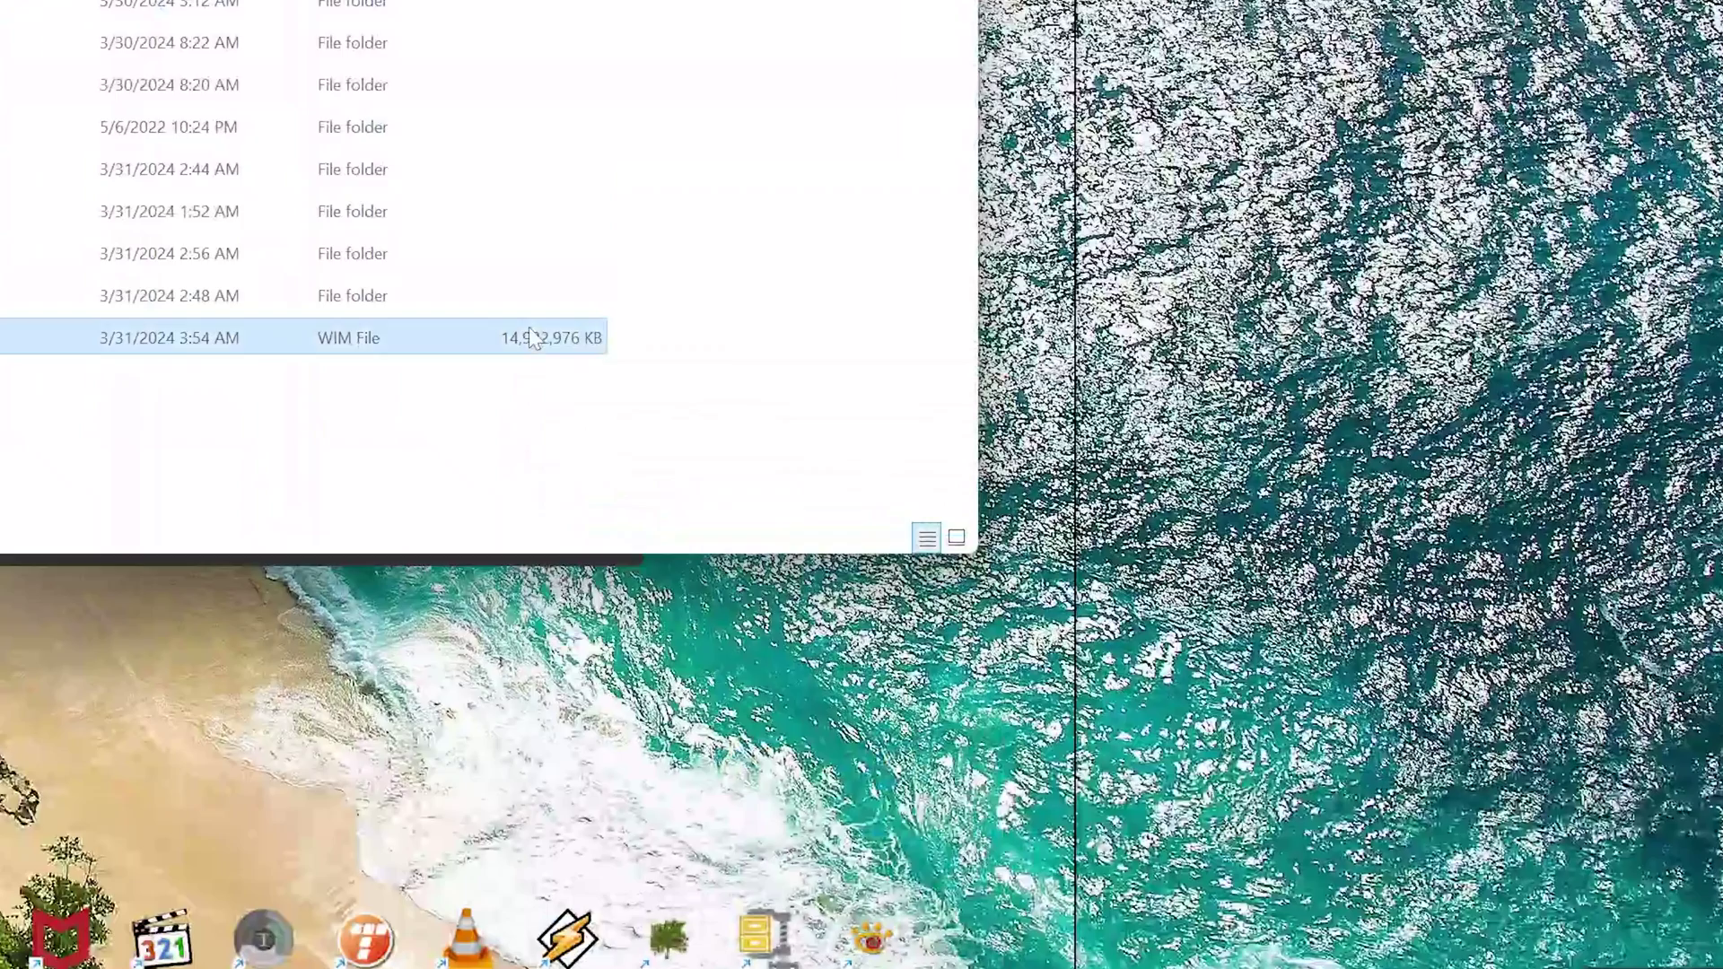
Check the size of install.wim in its properties and calculate 53.4 - 14.2 in Calculator, closing both windows.
right_click(531, 332)
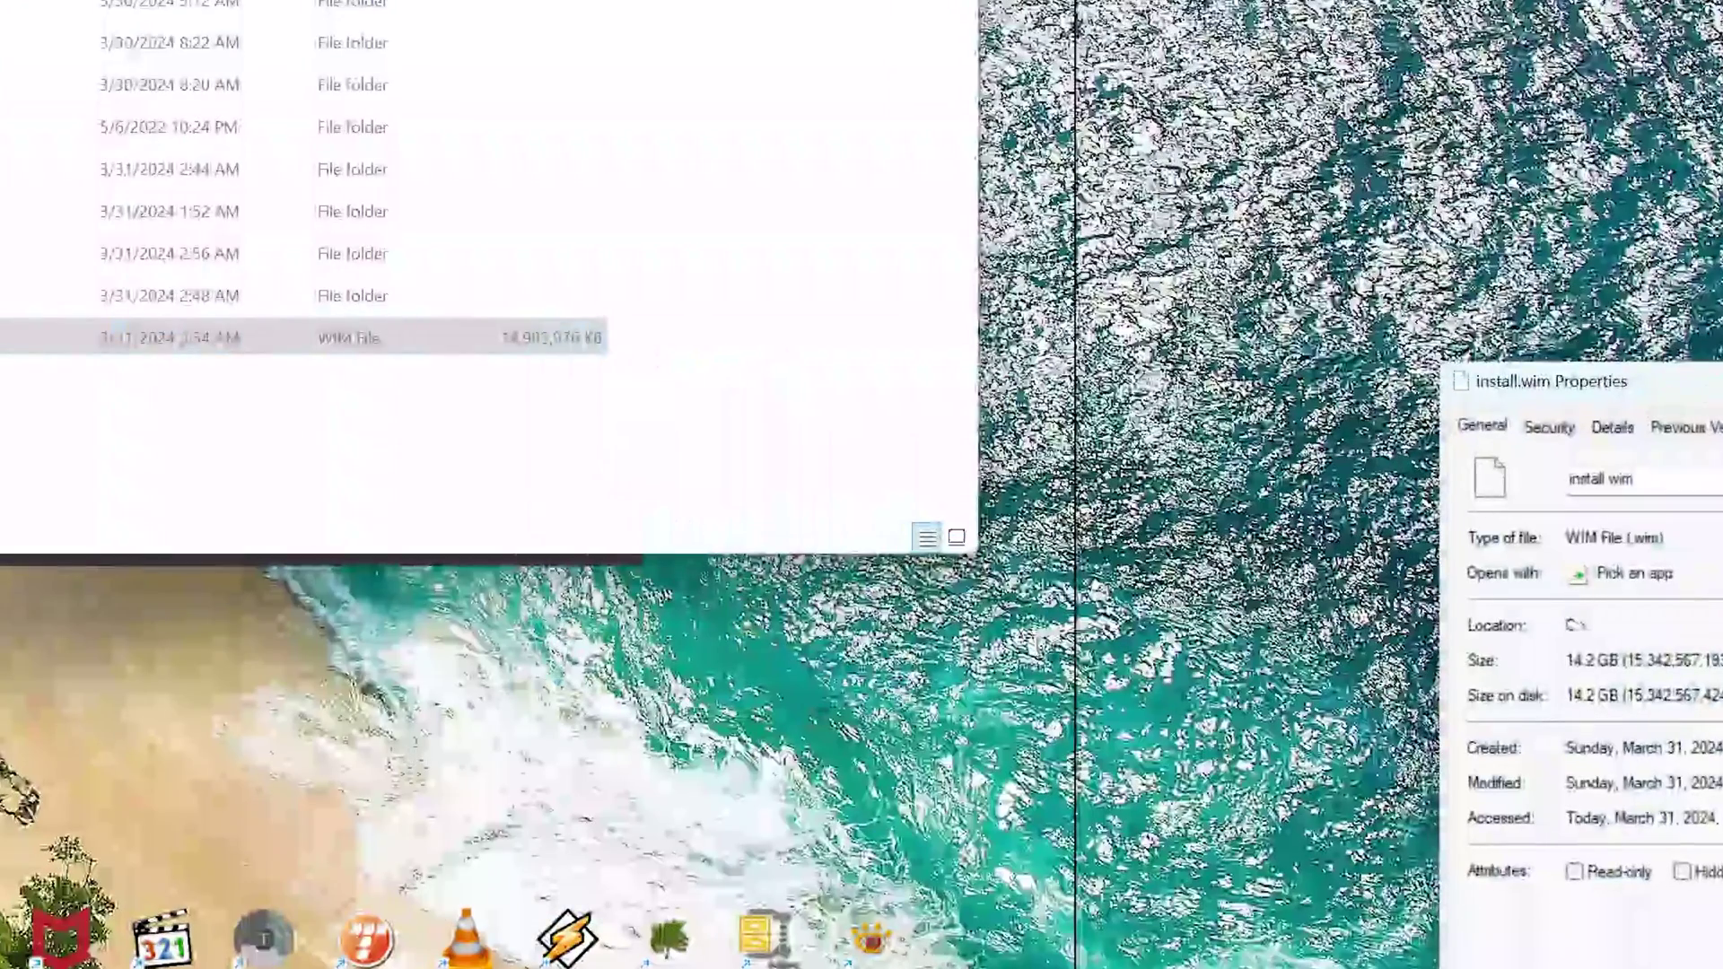
key(super)
text(cal)
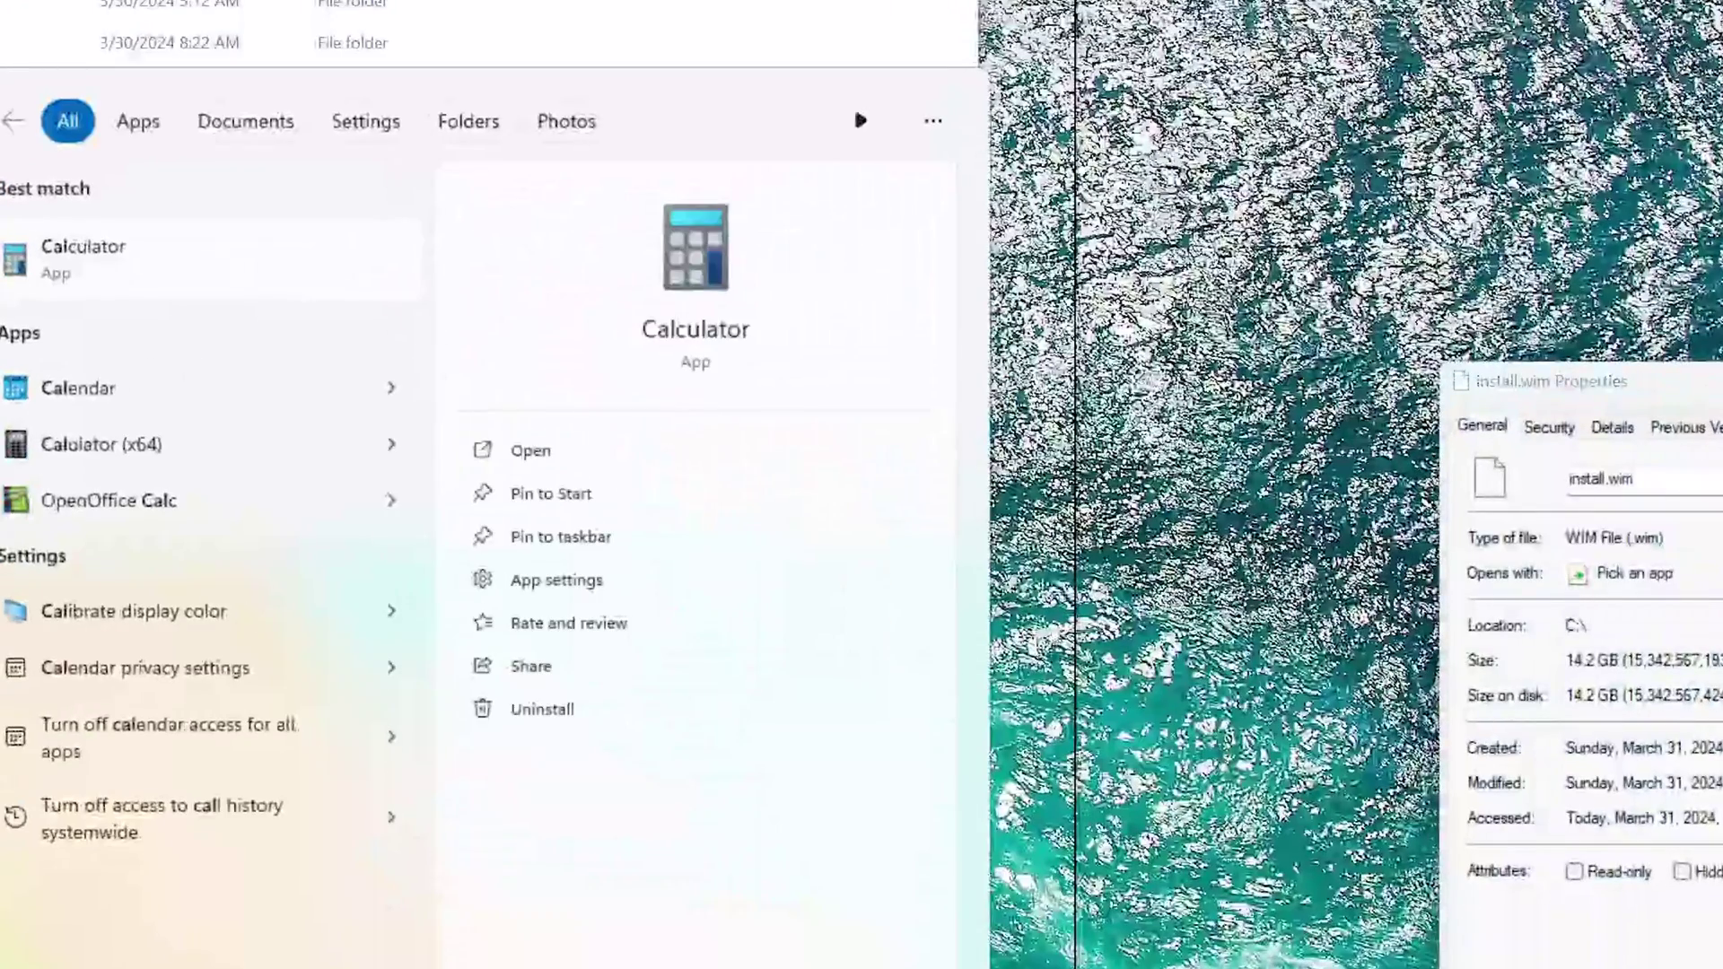
key(Escape)
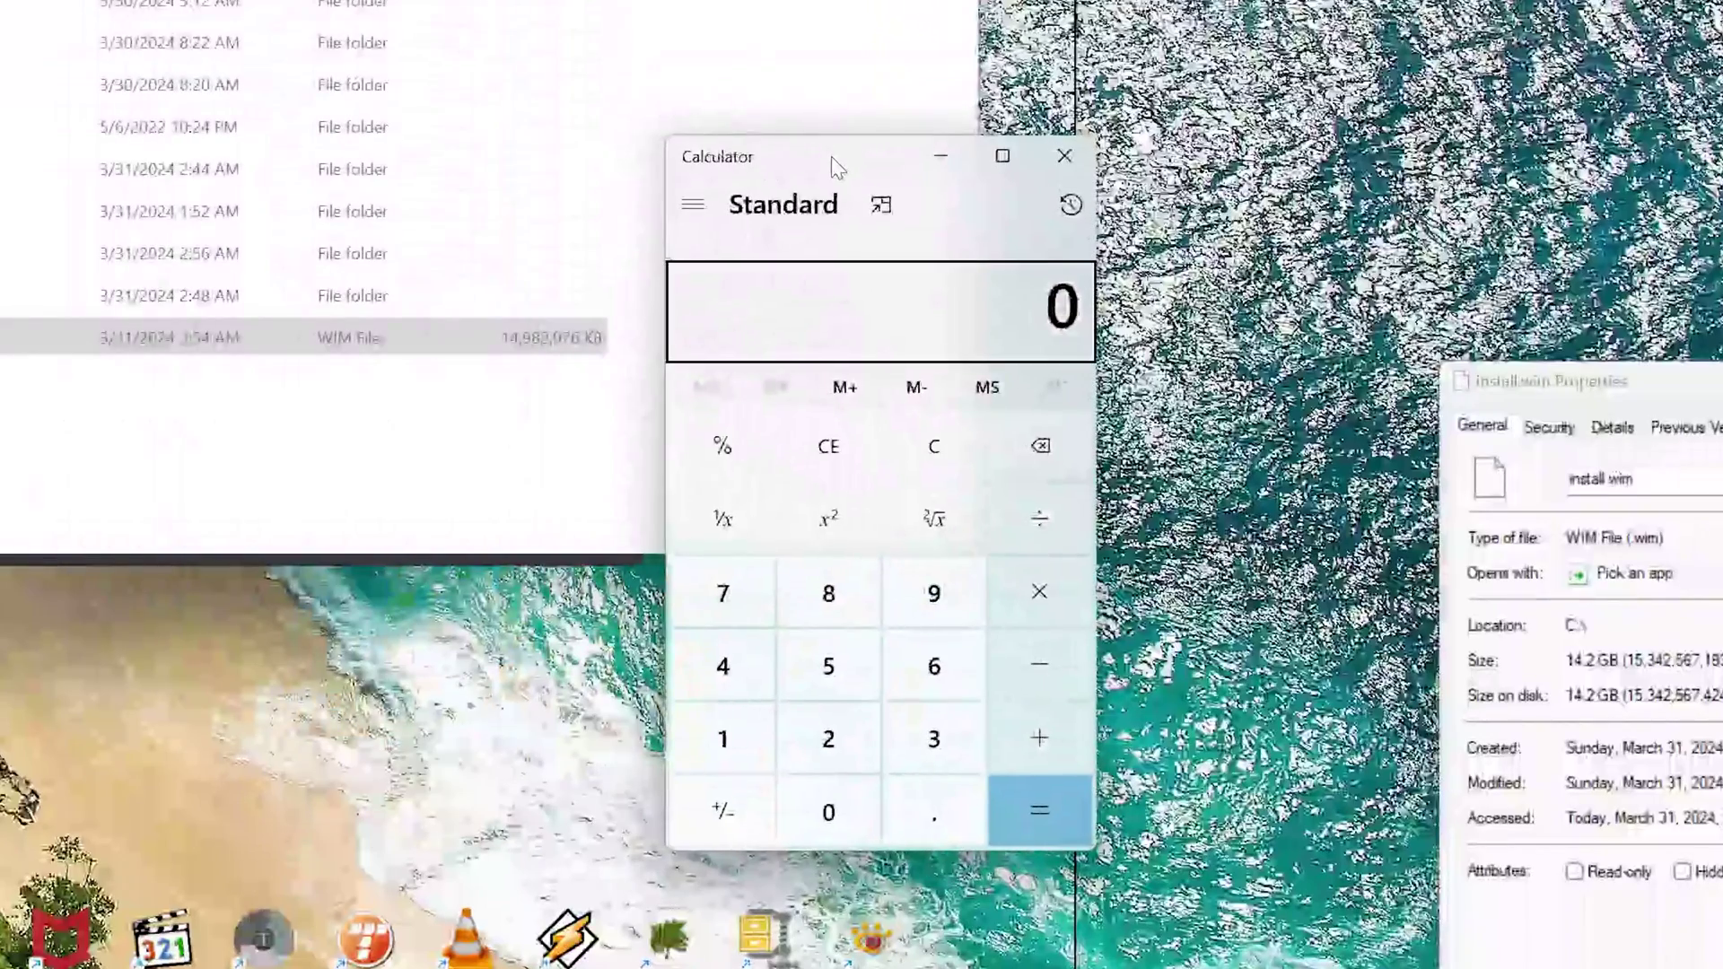
text(53.4 )
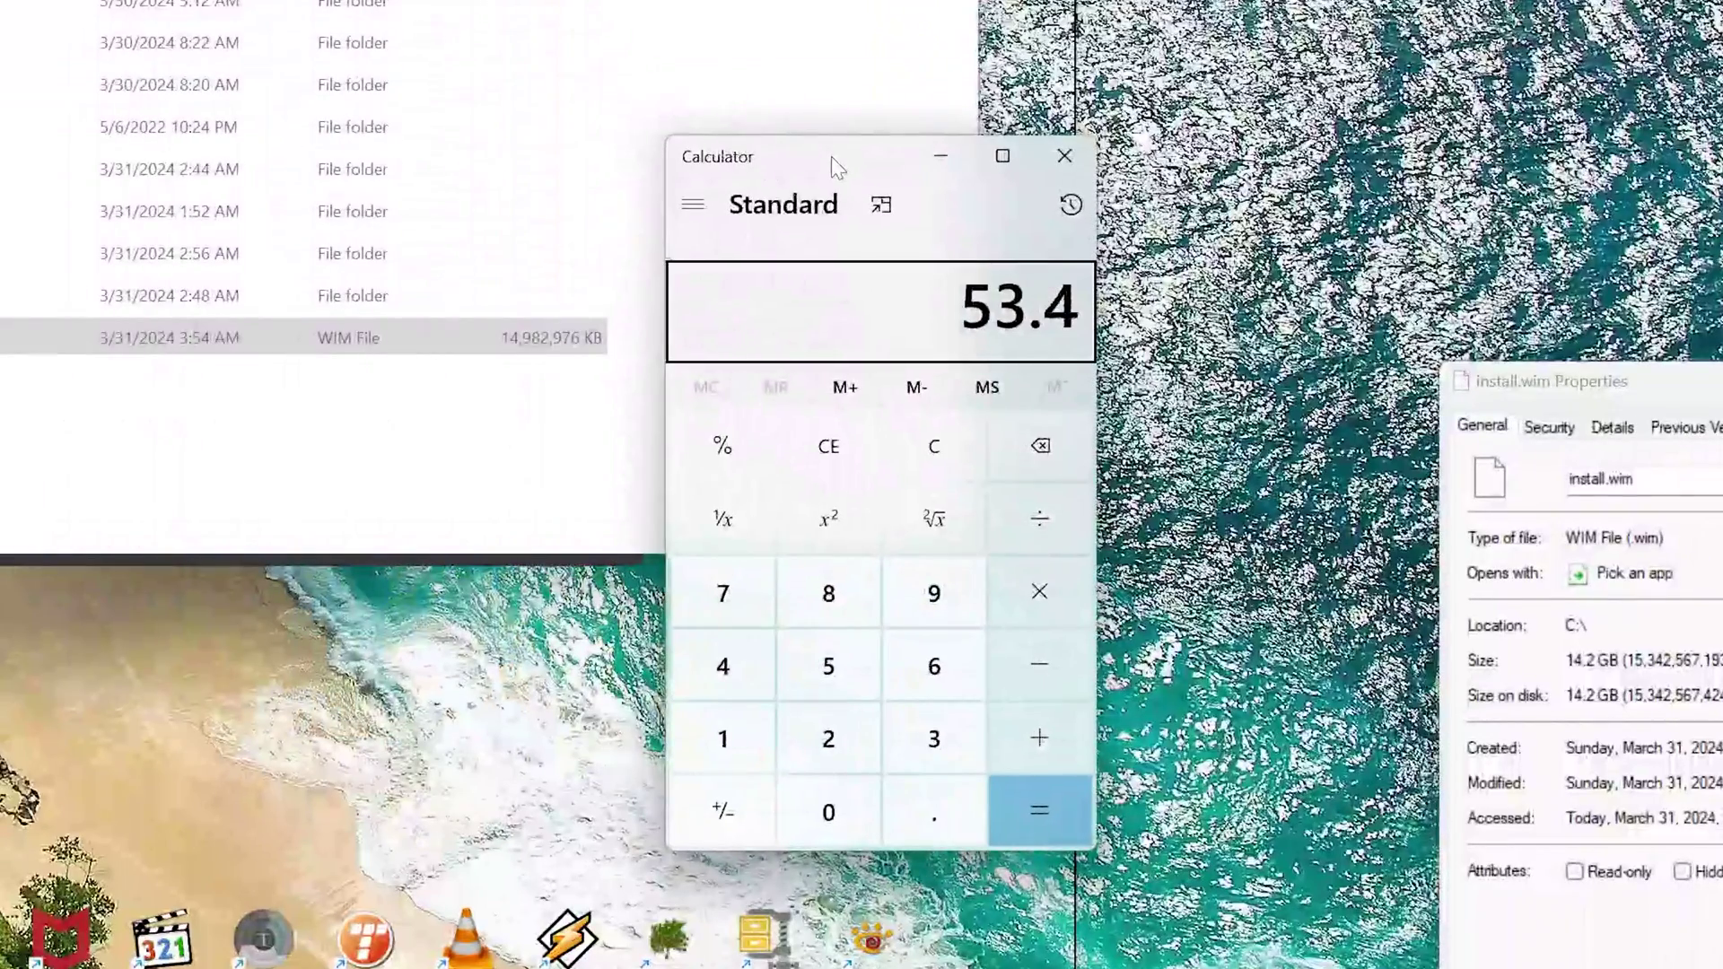
text(- 14.2)
key(Return)
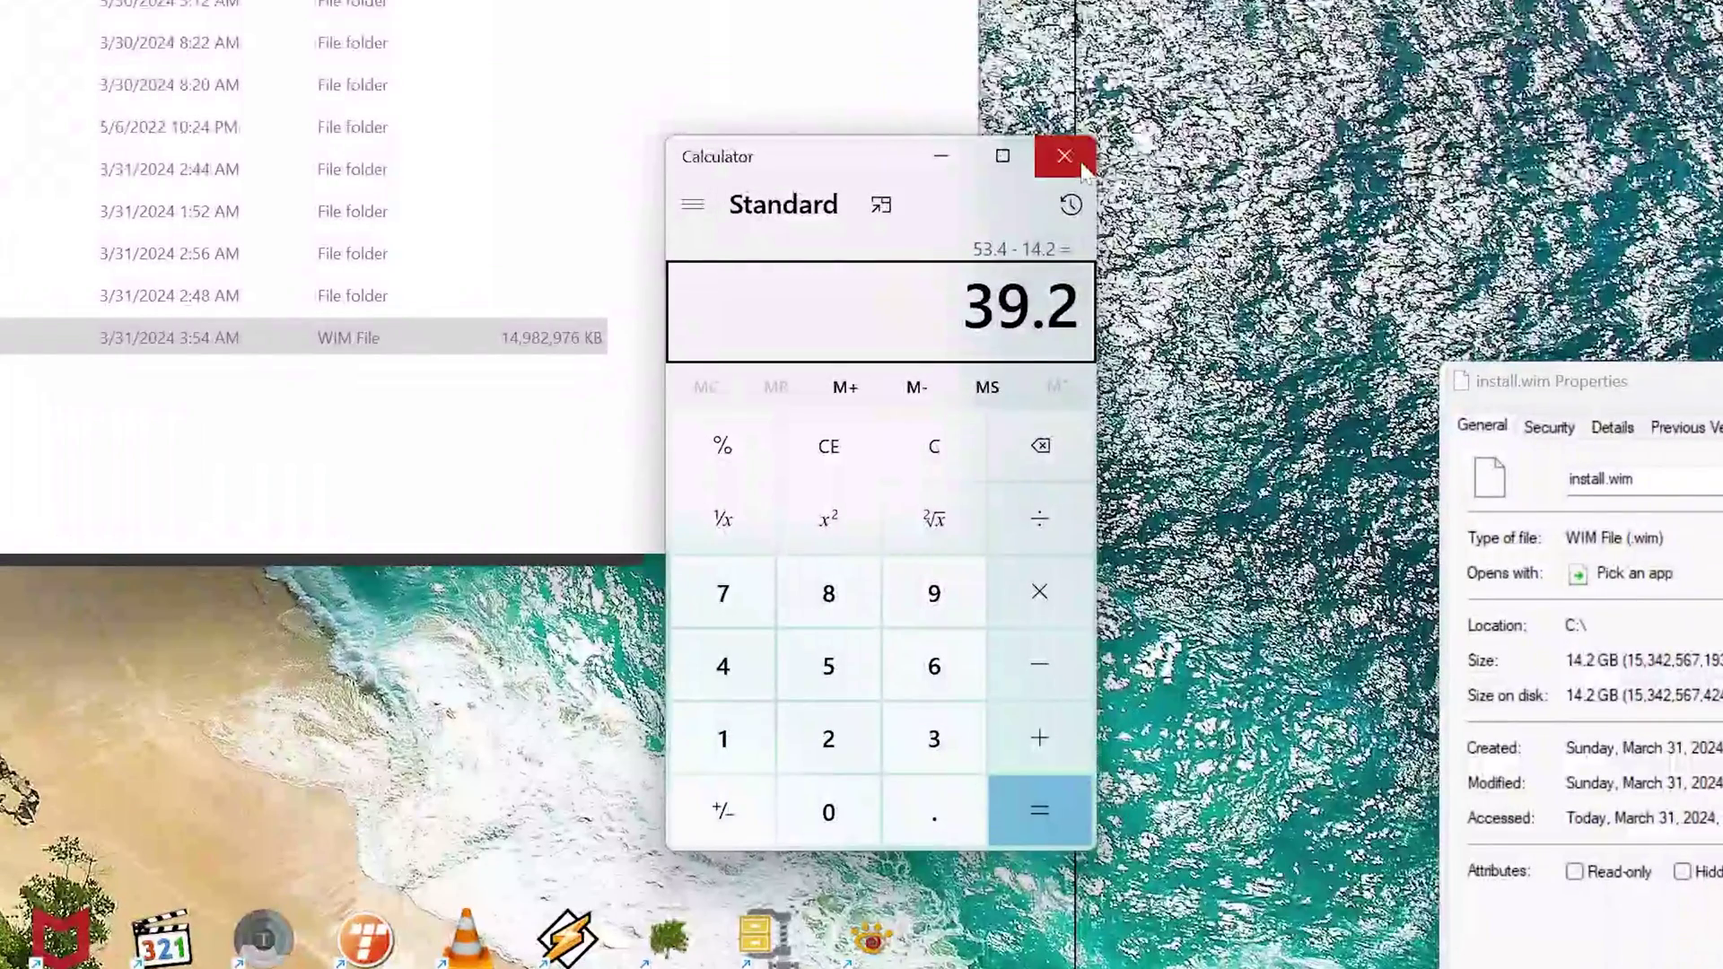
click(1064, 156)
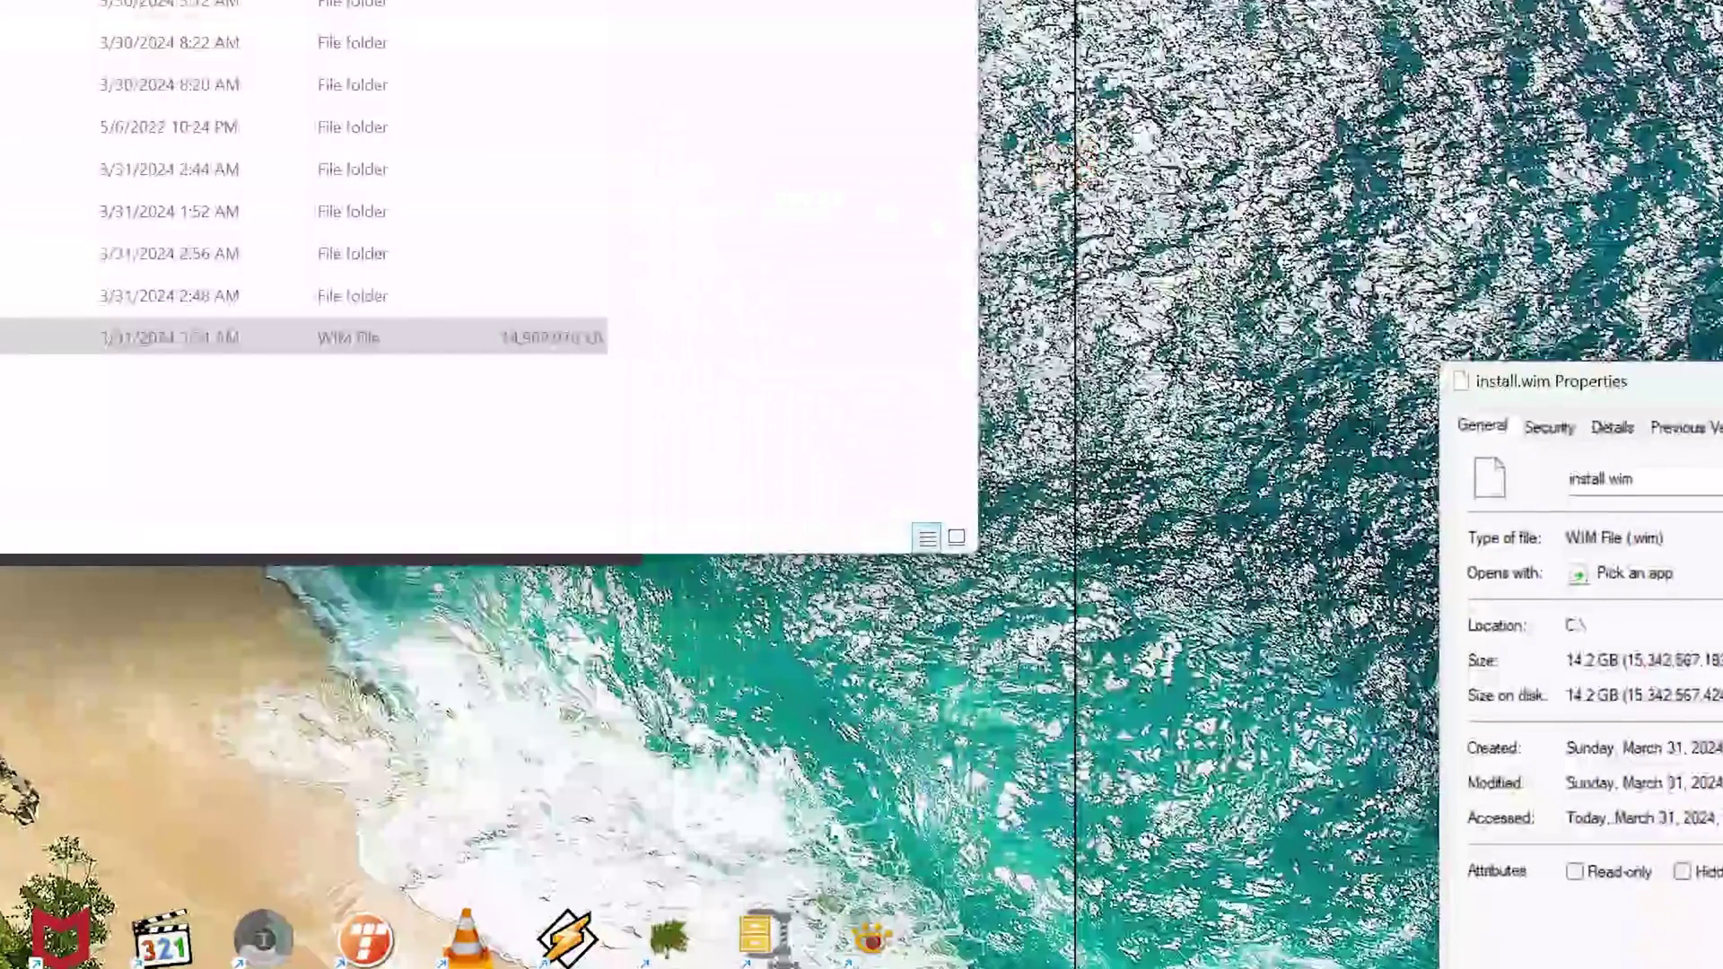
drag(1562, 391, 729, 93)
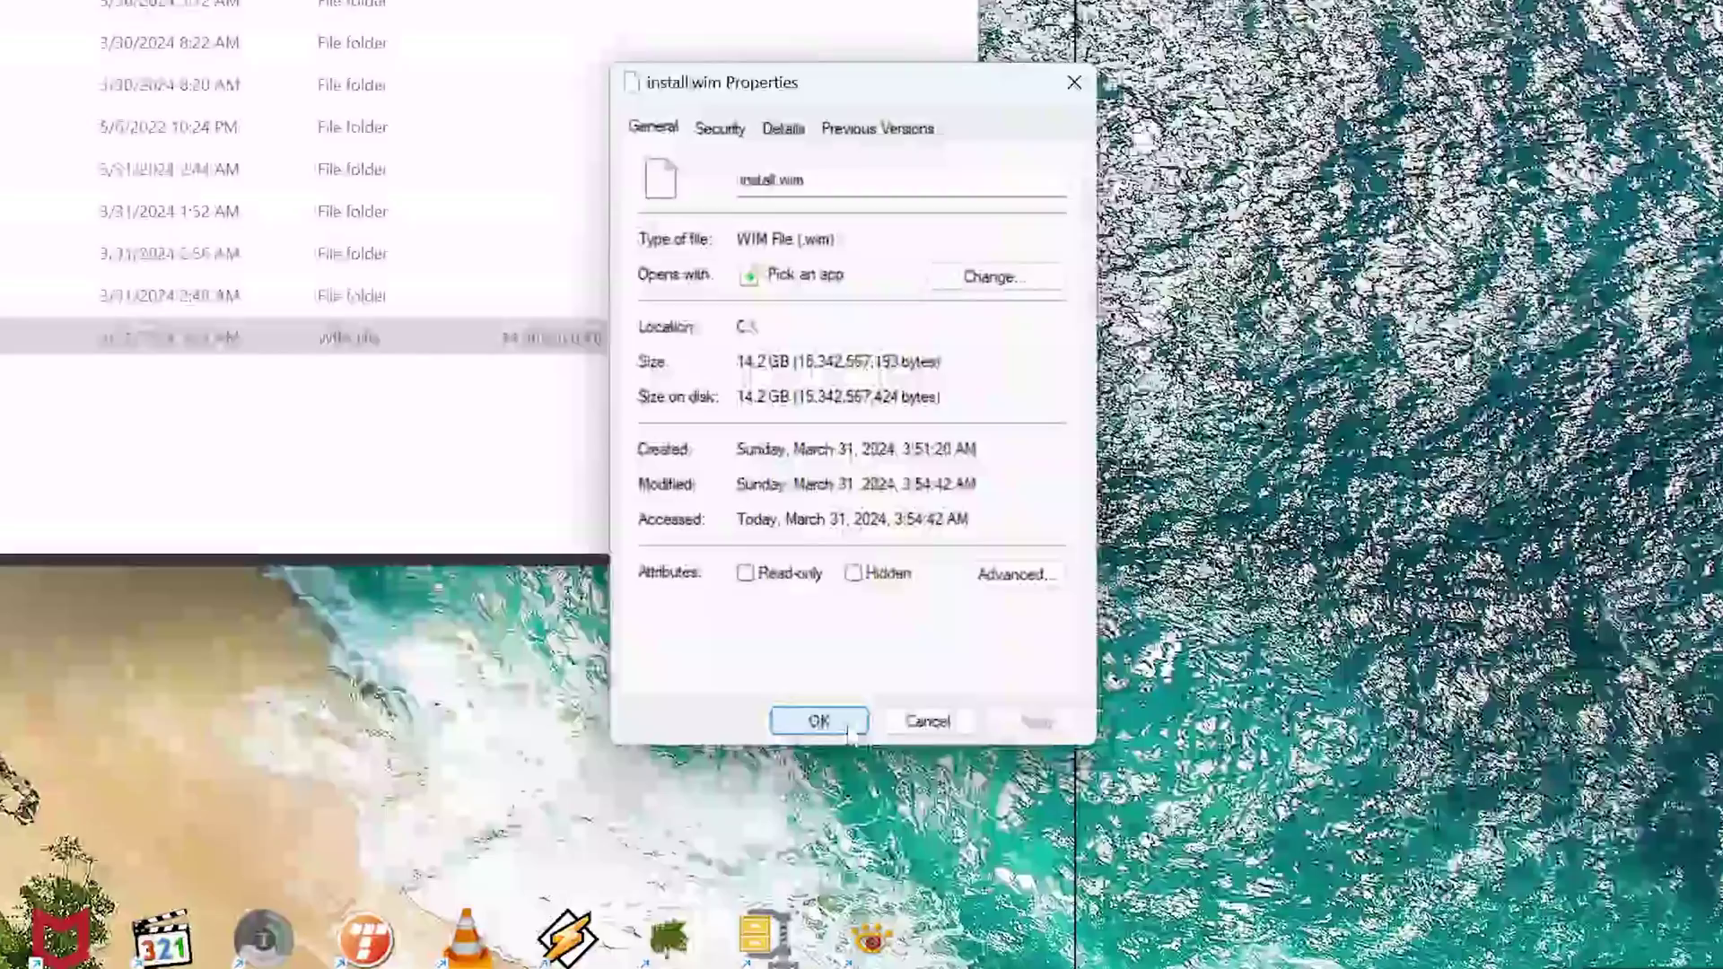
click(819, 721)
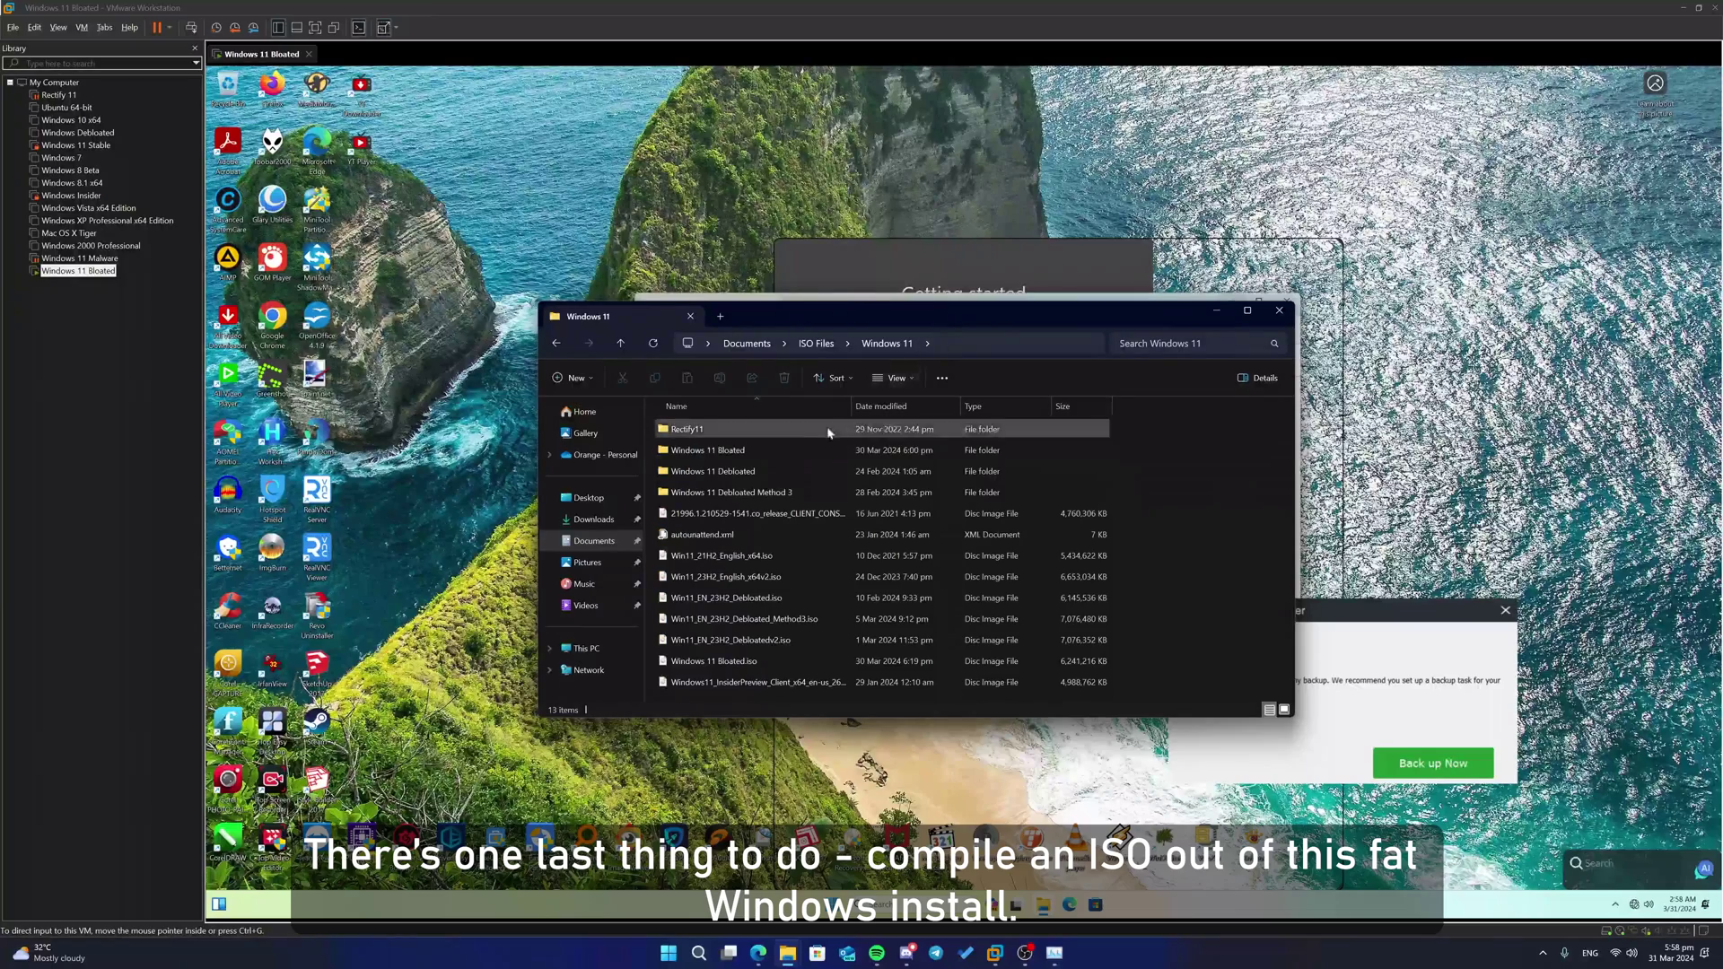
On the host, delete the old install.wim from the sources folder inside Windows 11 Bloated.
double_click(714, 449)
double_click(685, 471)
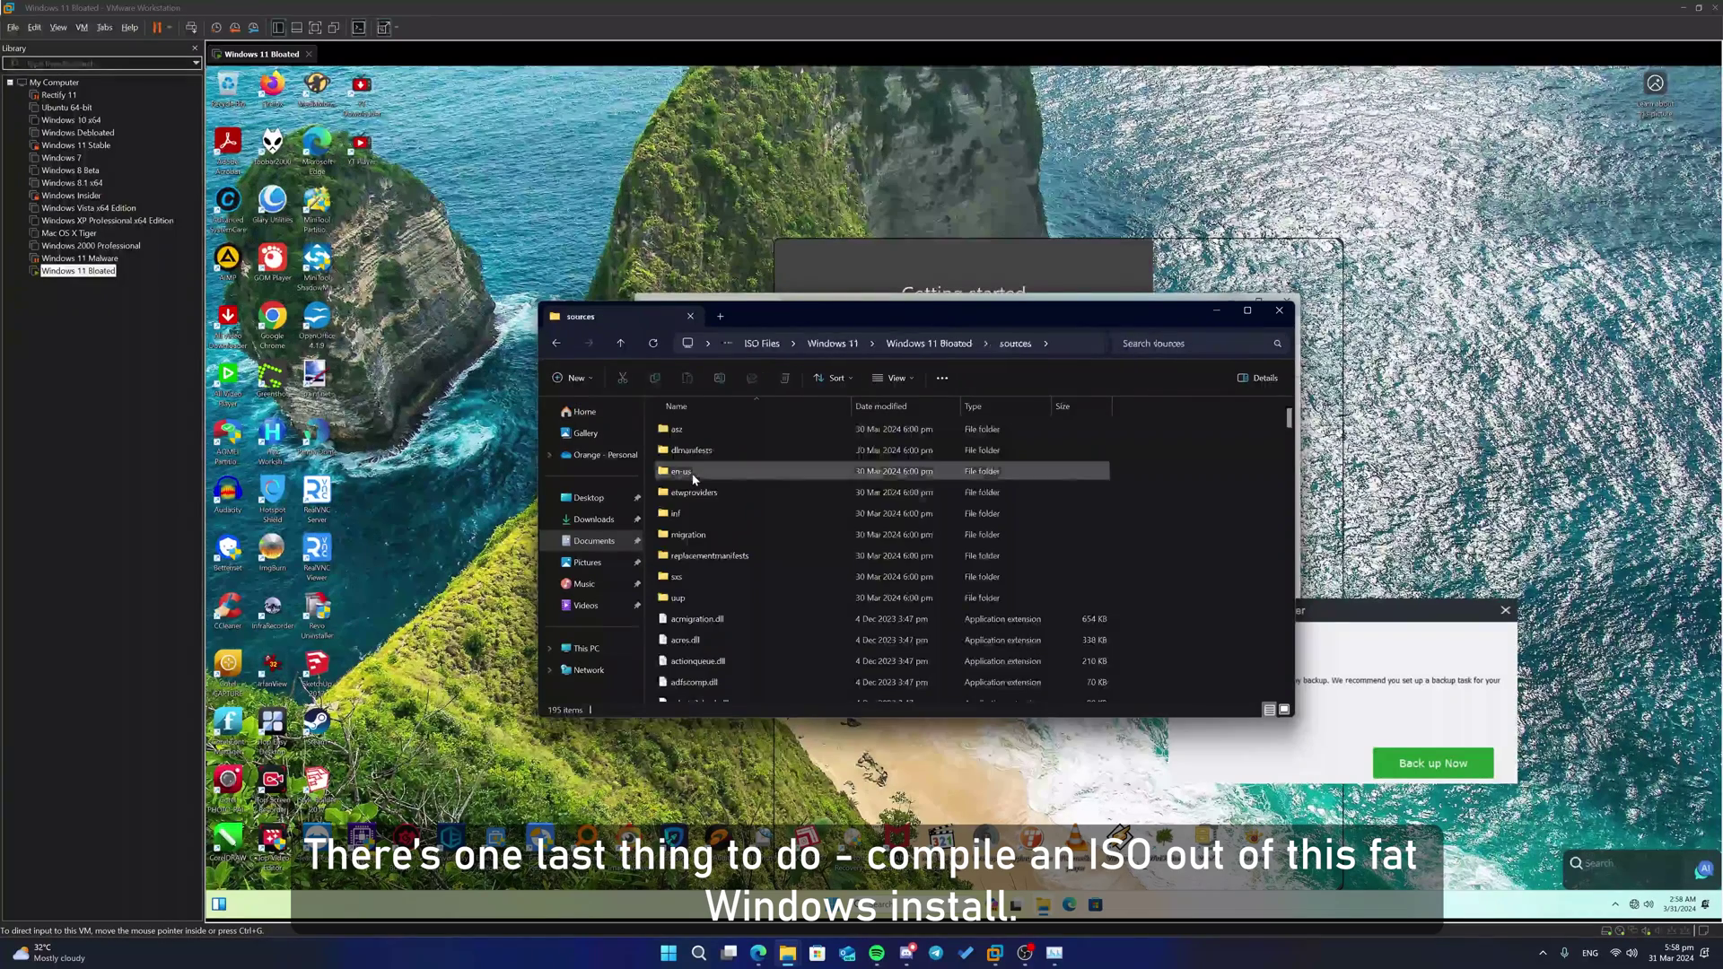
drag(1038, 325, 597, 321)
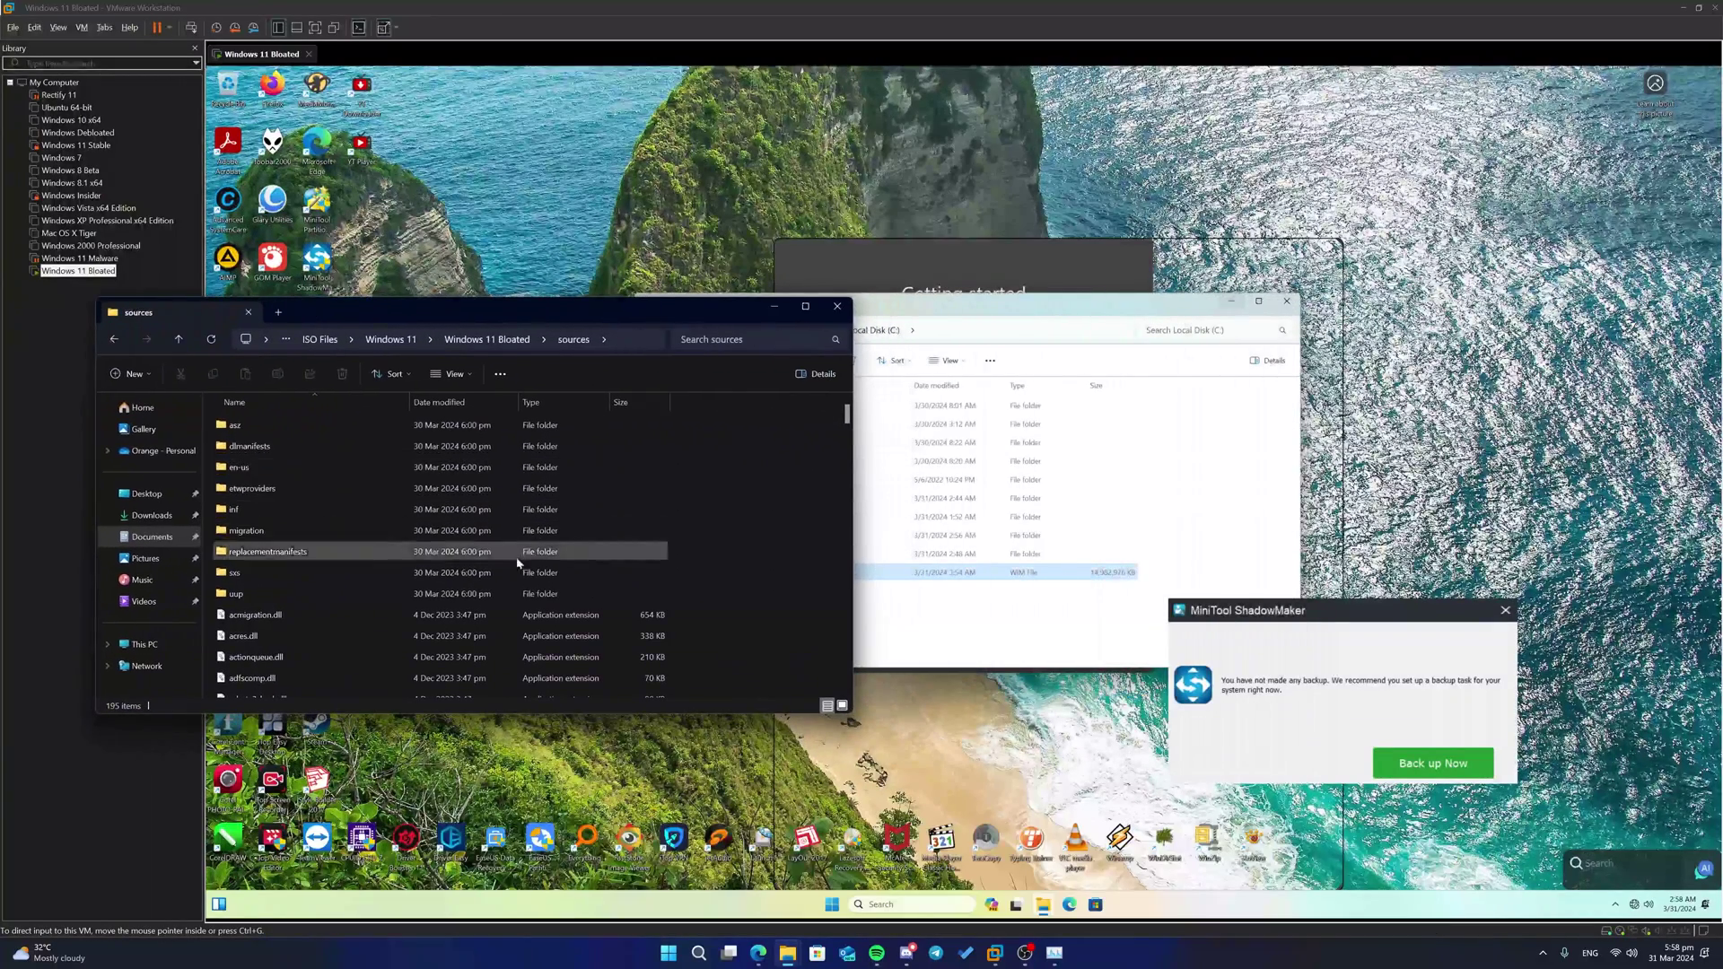
scroll(511, 594, down, 15)
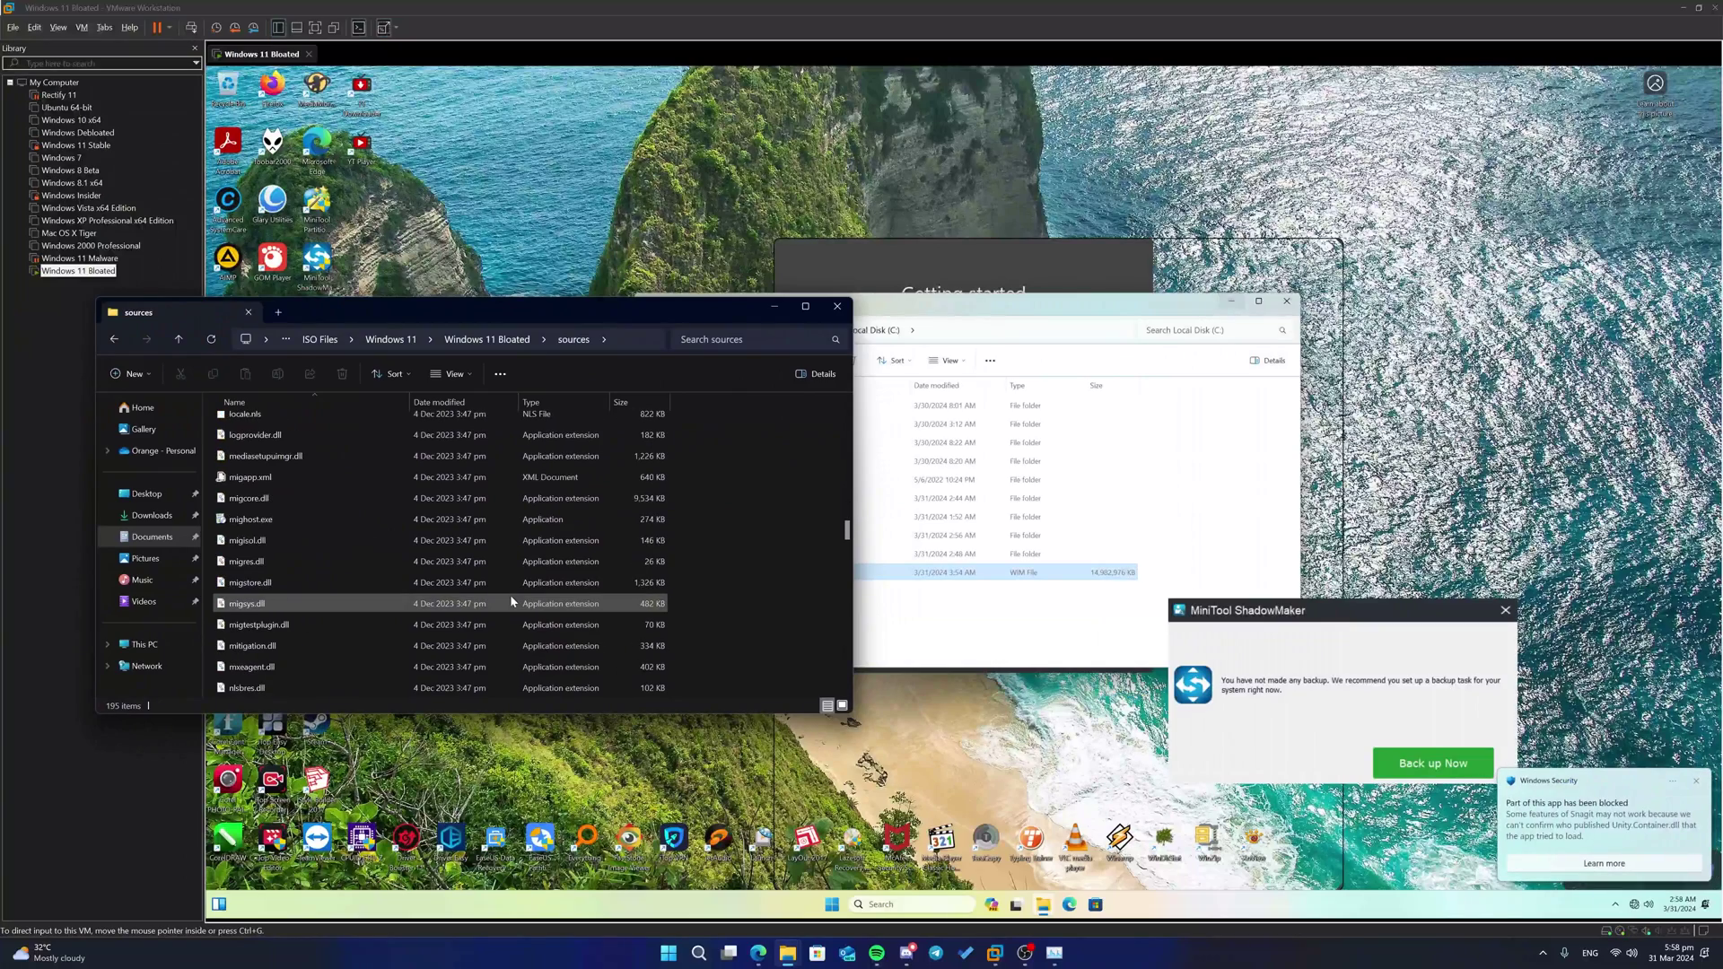
scroll(372, 580, down, 3)
scroll(296, 511, up, 1)
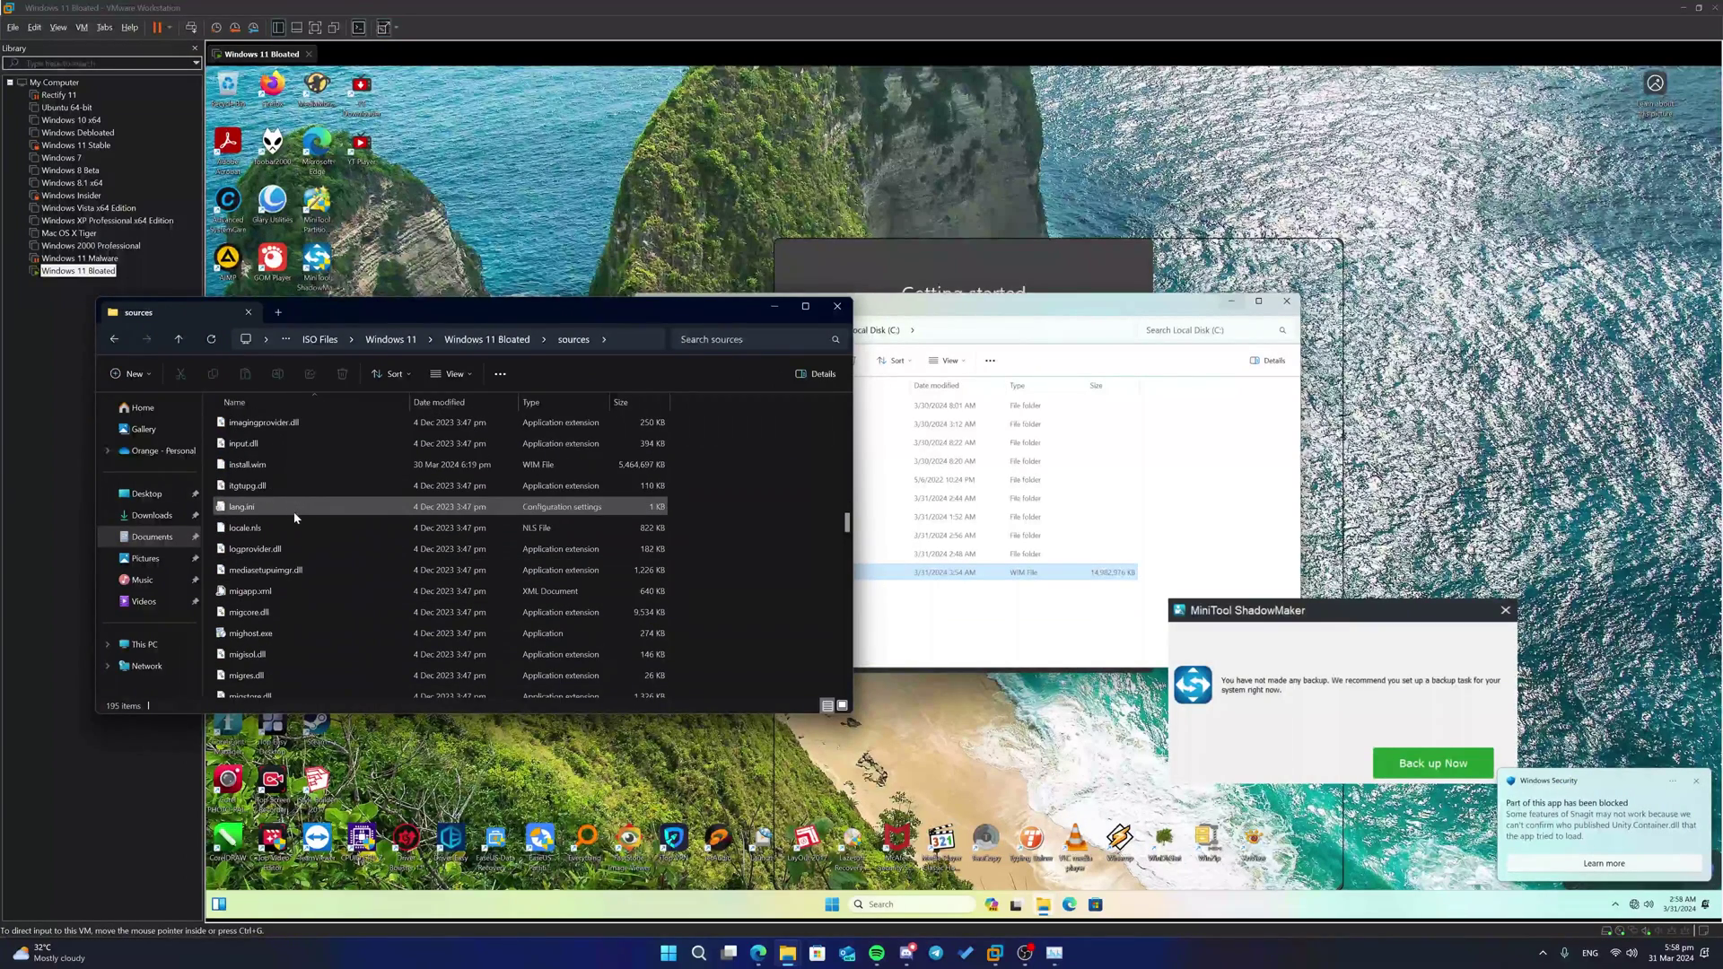
click(297, 464)
key(Delete)
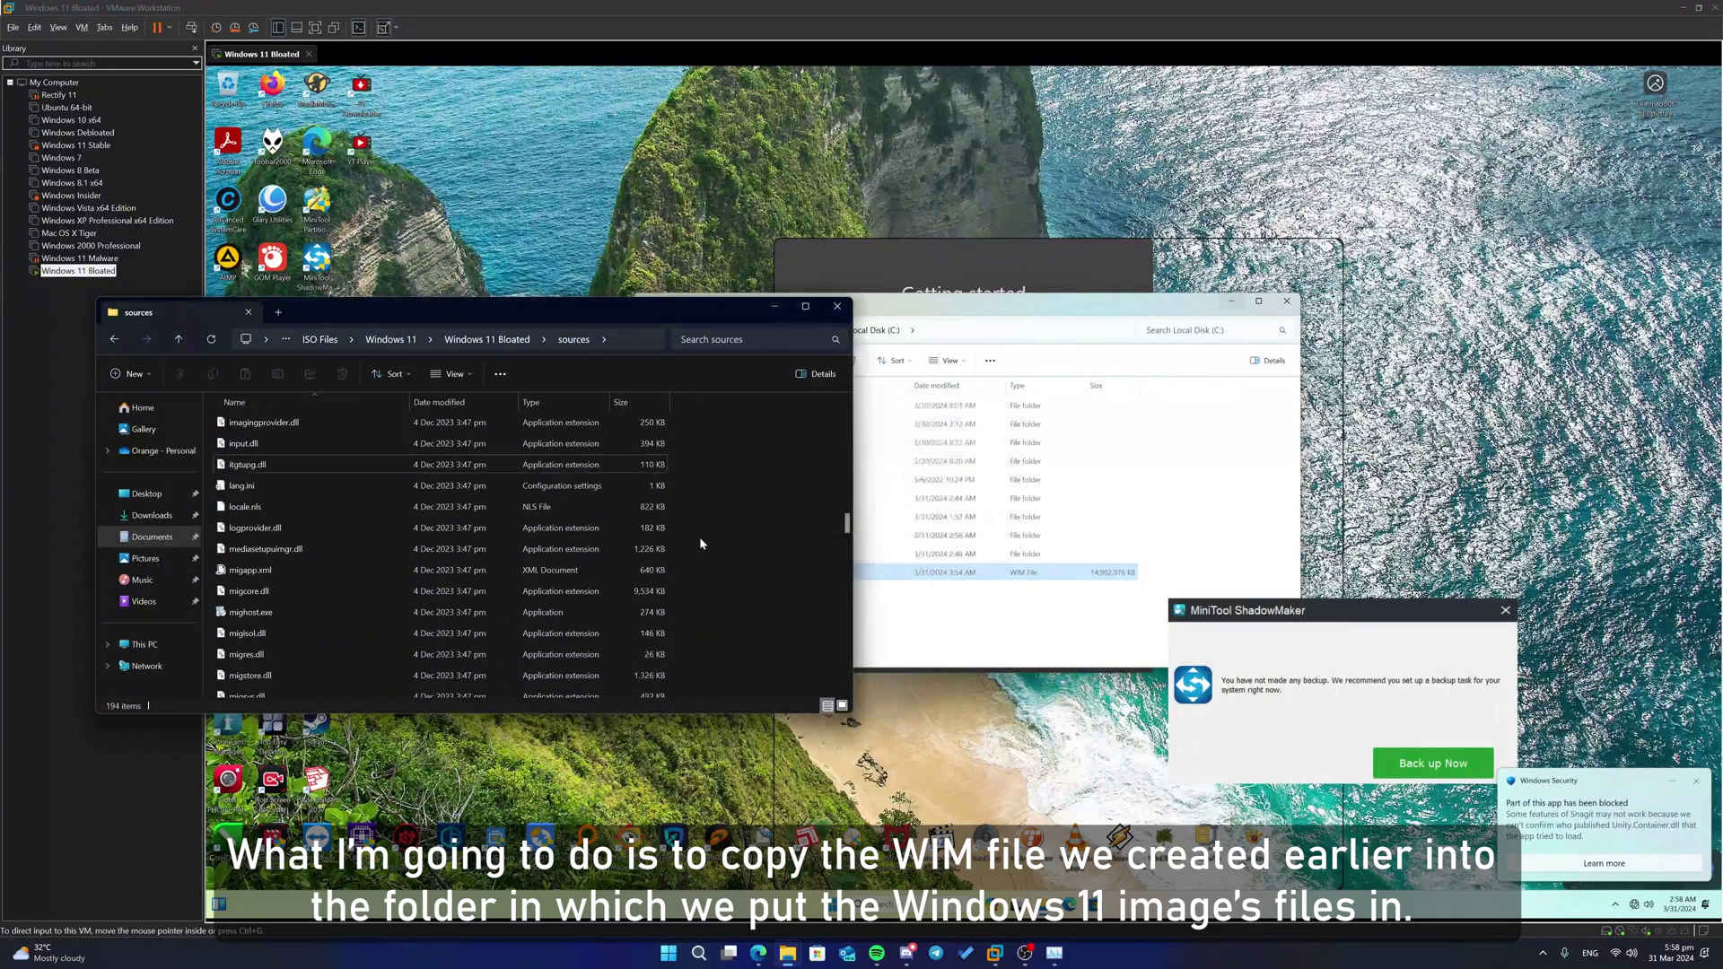
Copy the captured install.wim from the virtual machine's C: drive into the host's Windows 11 Bloated sources folder.
drag(823, 572, 788, 953)
drag(850, 888, 757, 566)
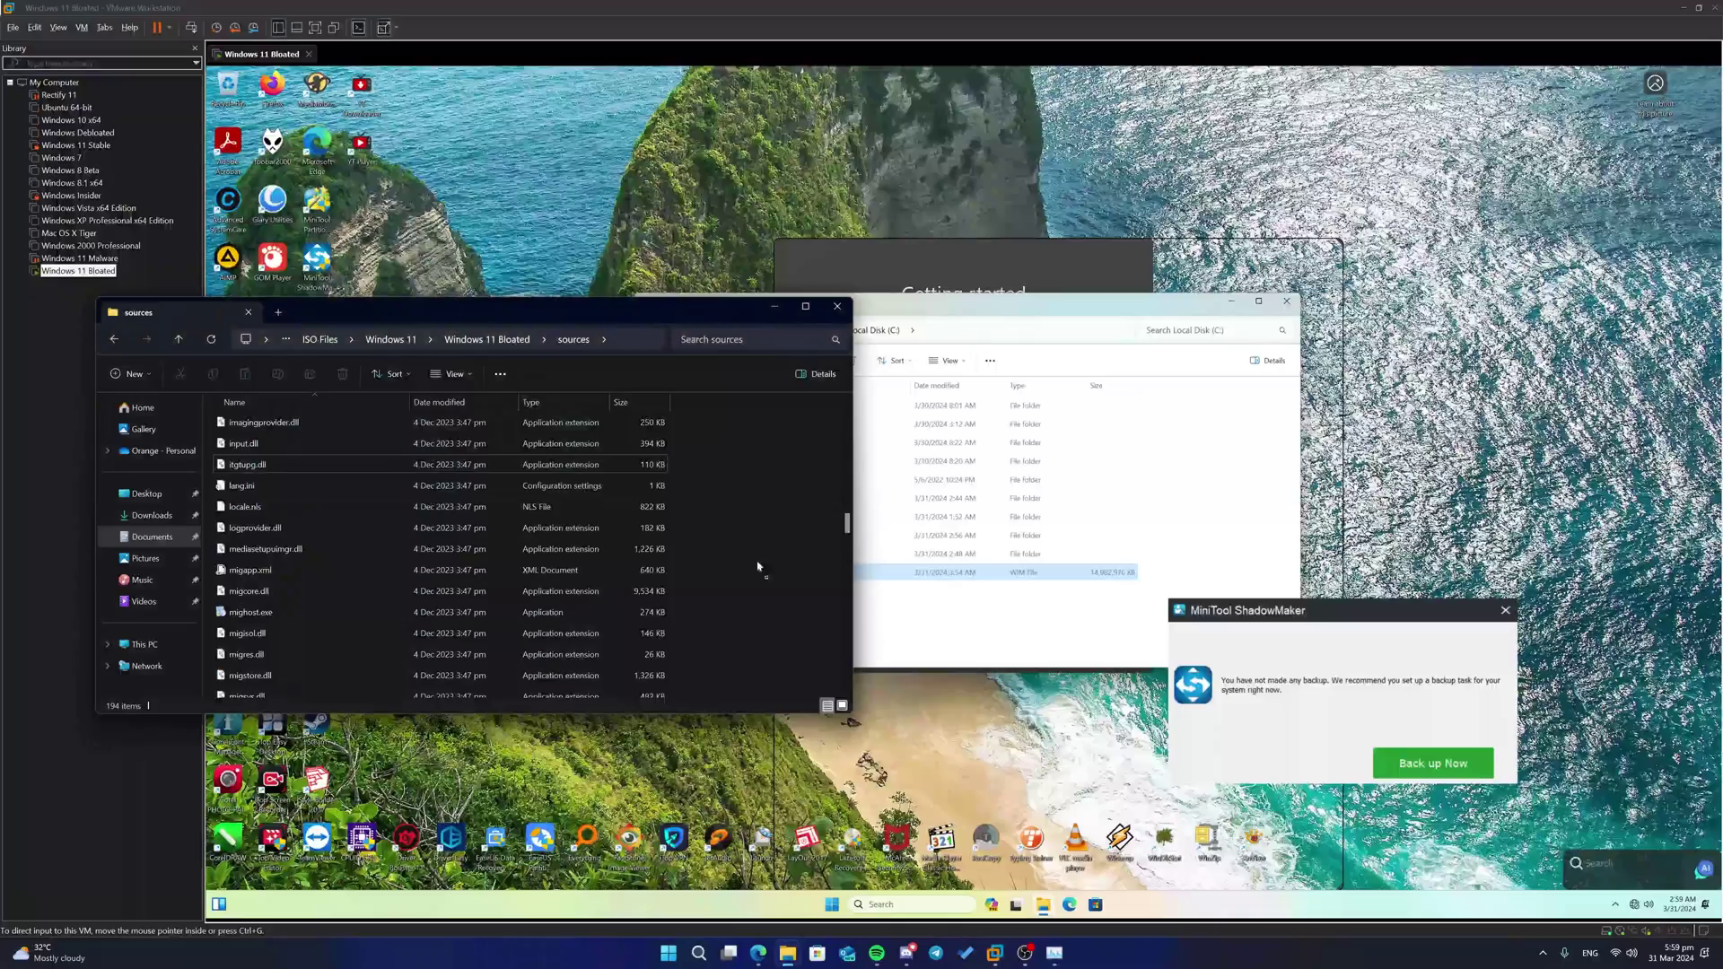
click(917, 436)
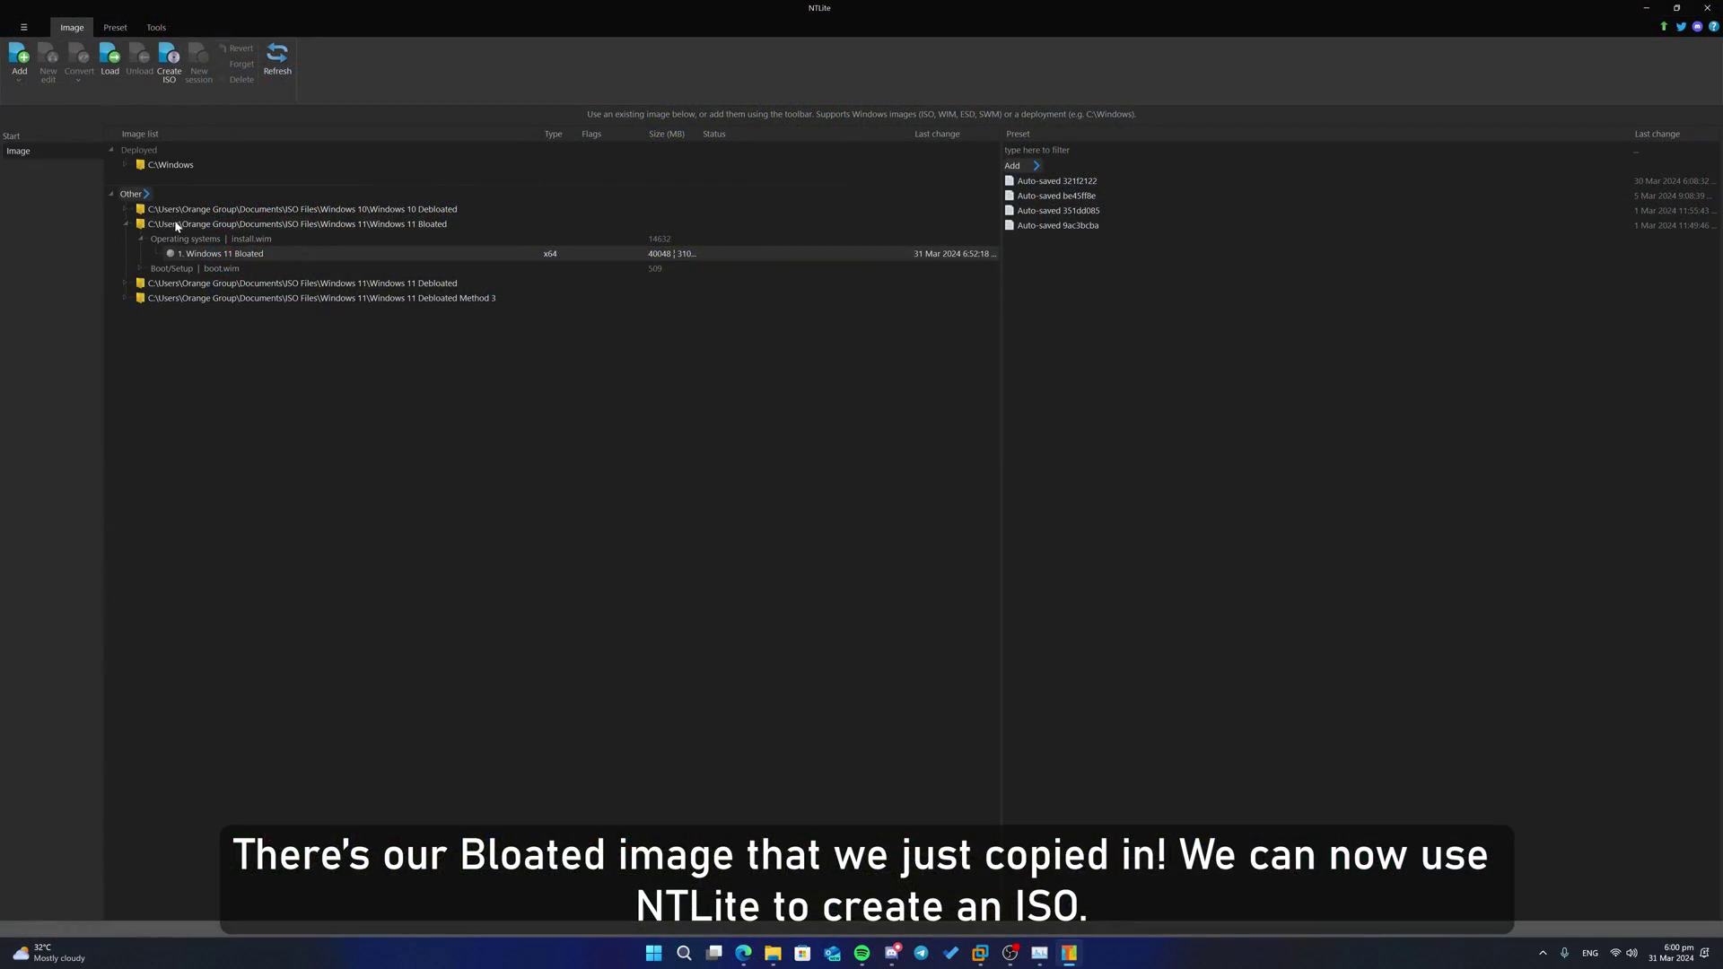
In NTLite, create an ISO from the Windows 11 Bloated image, overwriting Windows 11 Bloated.iso and labelling it Windows 11 Bloated.
click(177, 225)
click(169, 63)
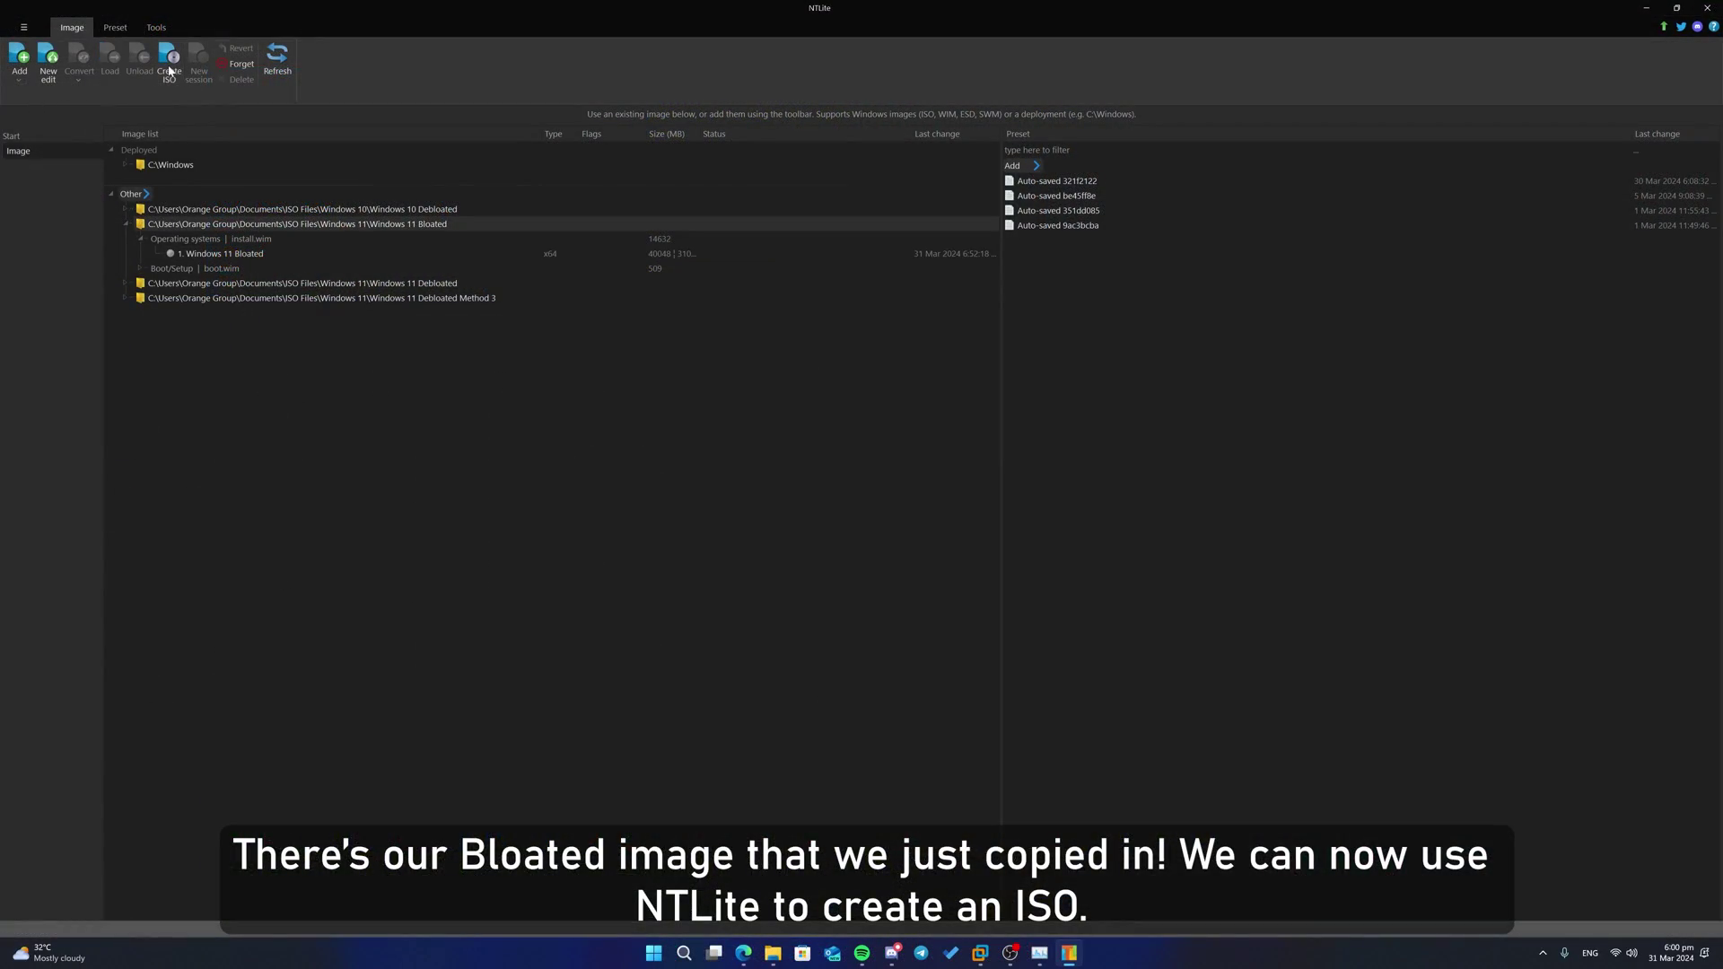
click(831, 599)
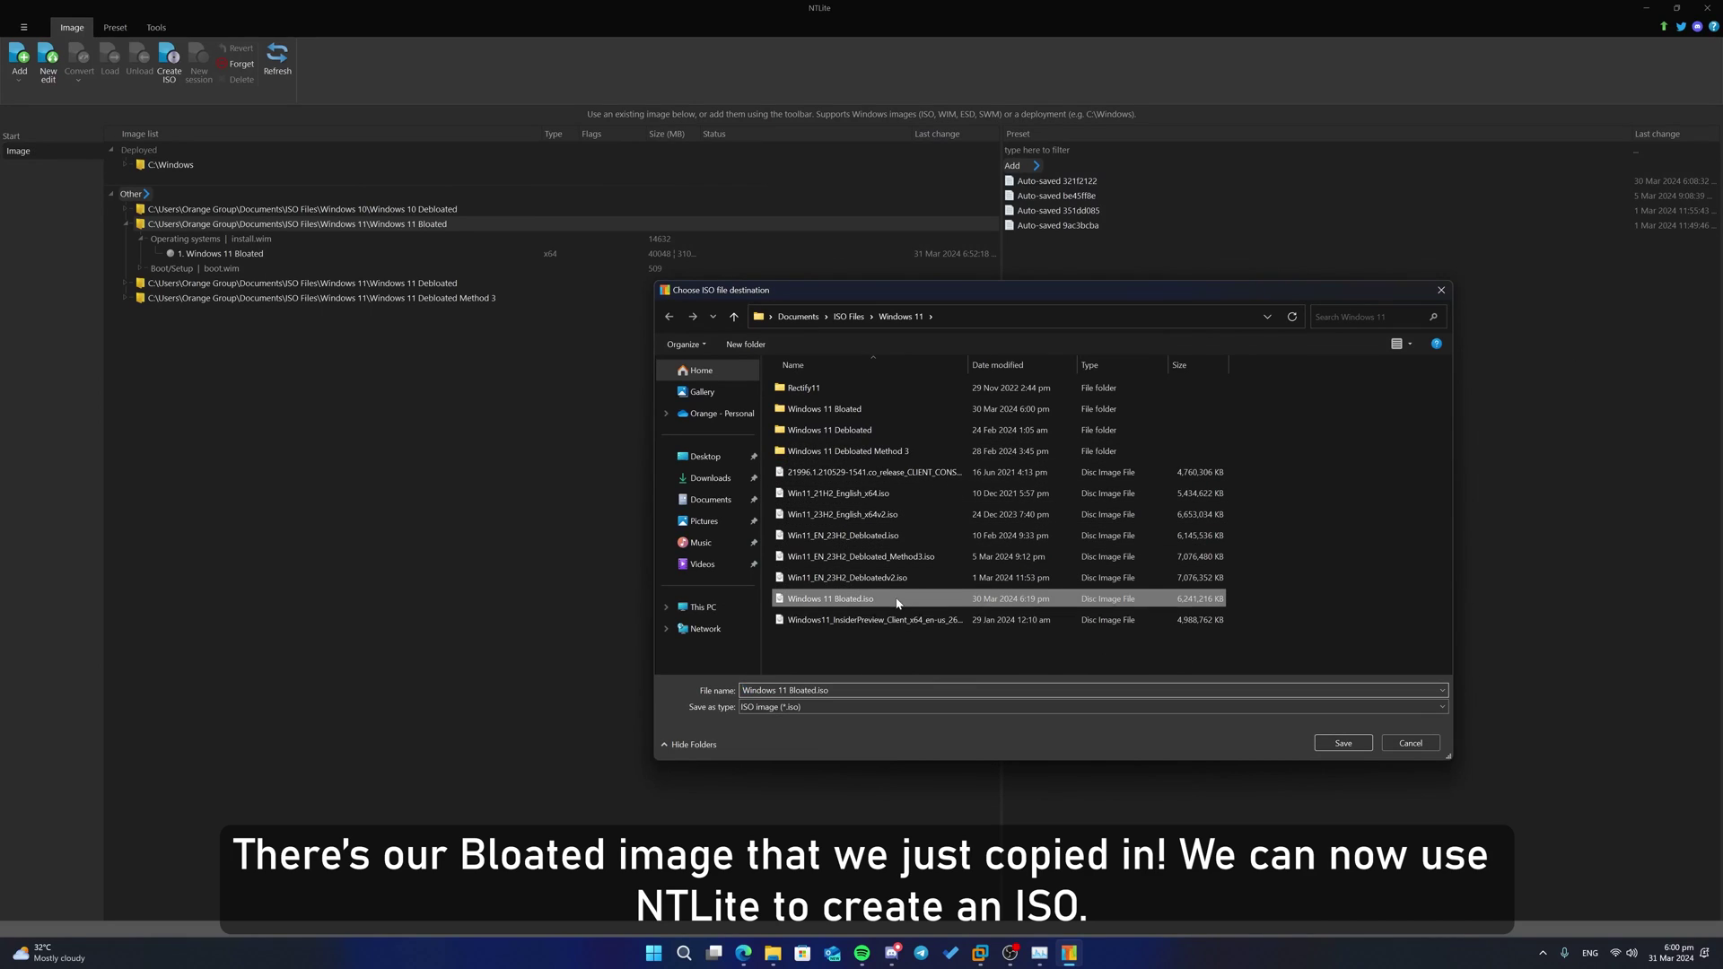
click(1344, 743)
click(893, 478)
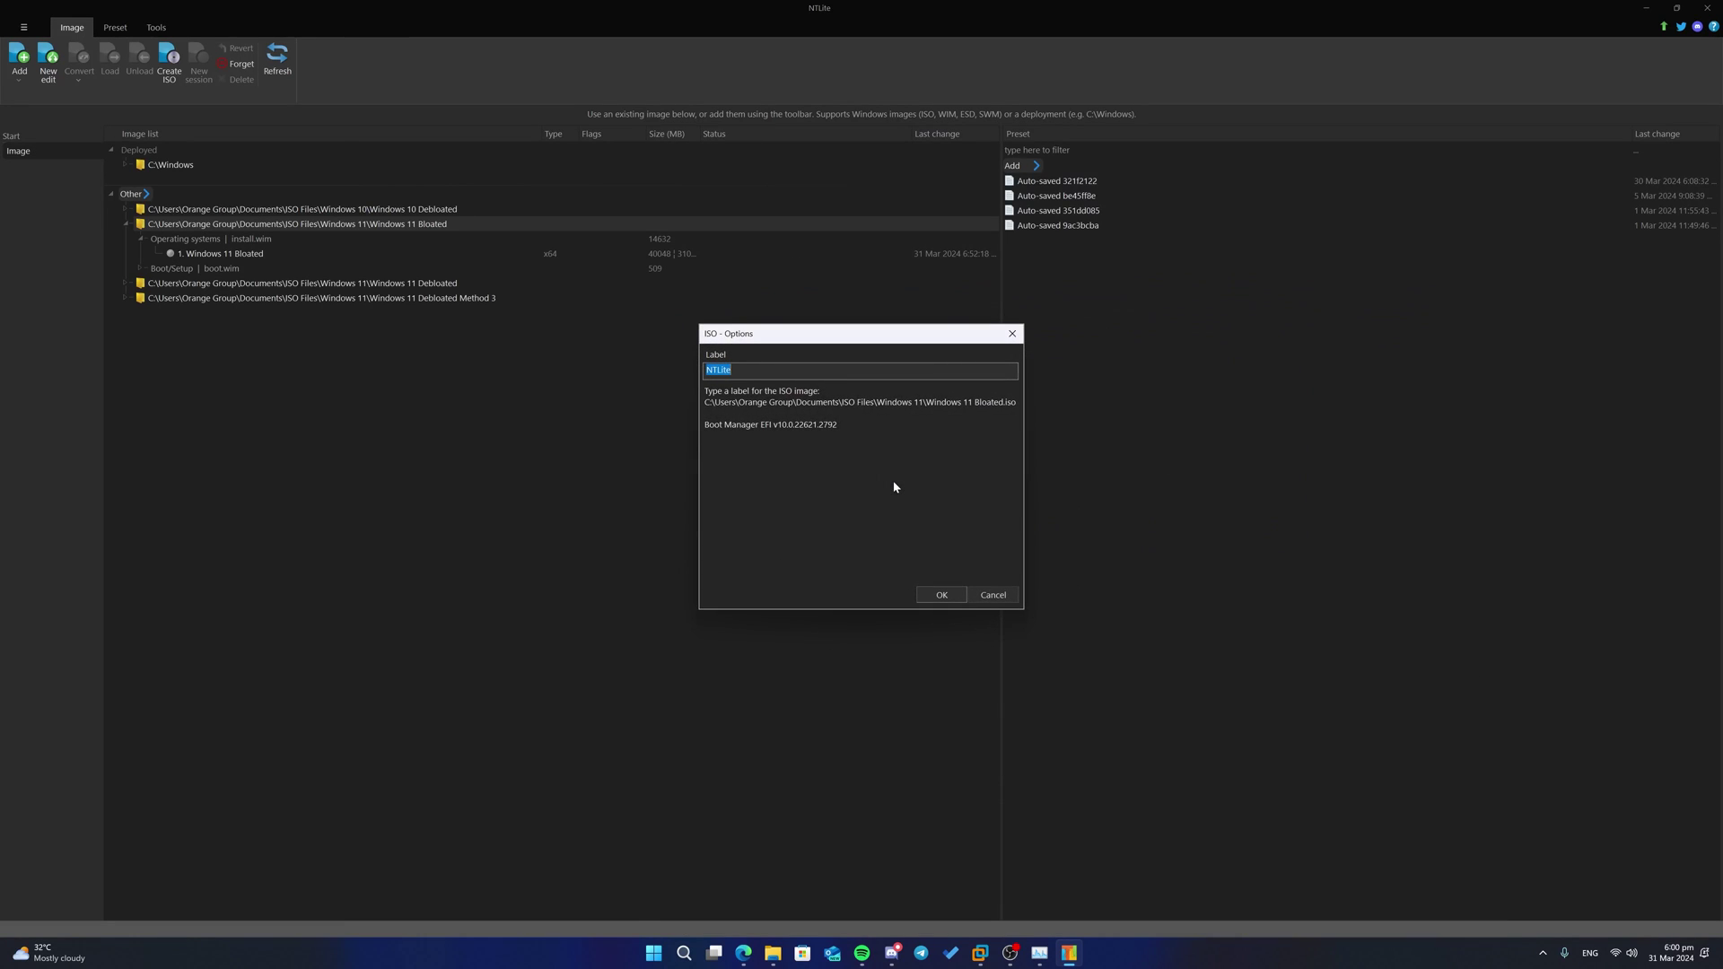
text(Windows 11 Bloa)
key(Return)
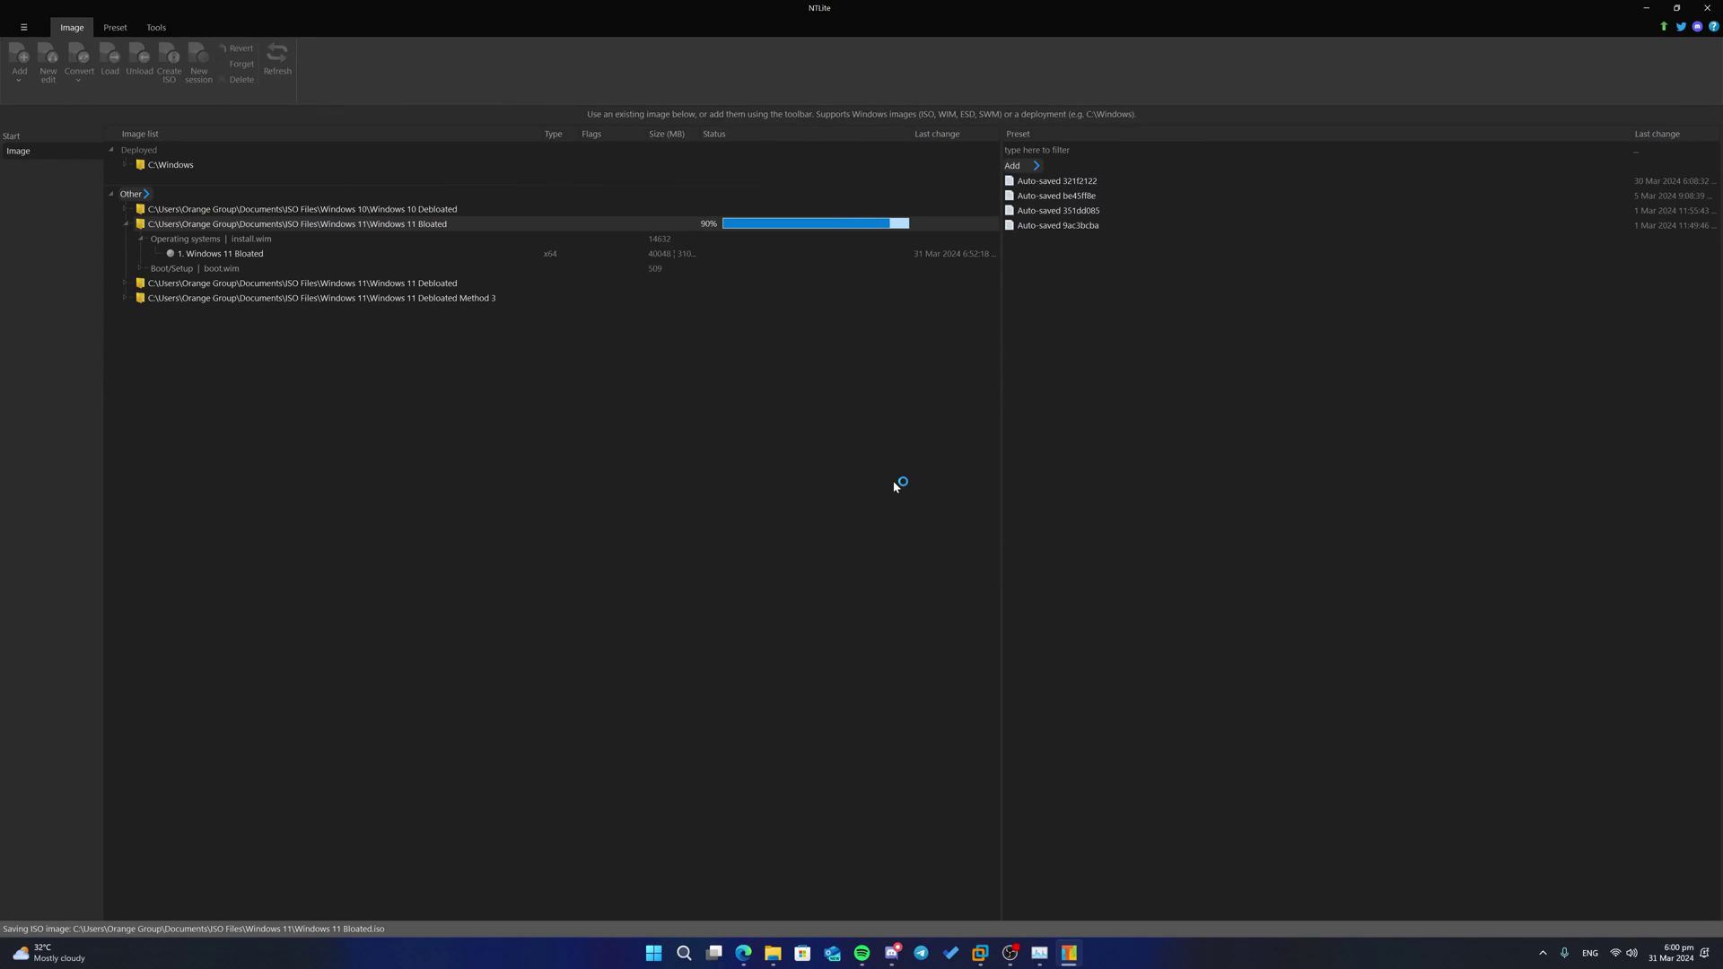
In File Explorer, go back to the Windows 11 folder and check the size of Windows 11 Bloated.iso in its properties.
mouse_move(773, 953)
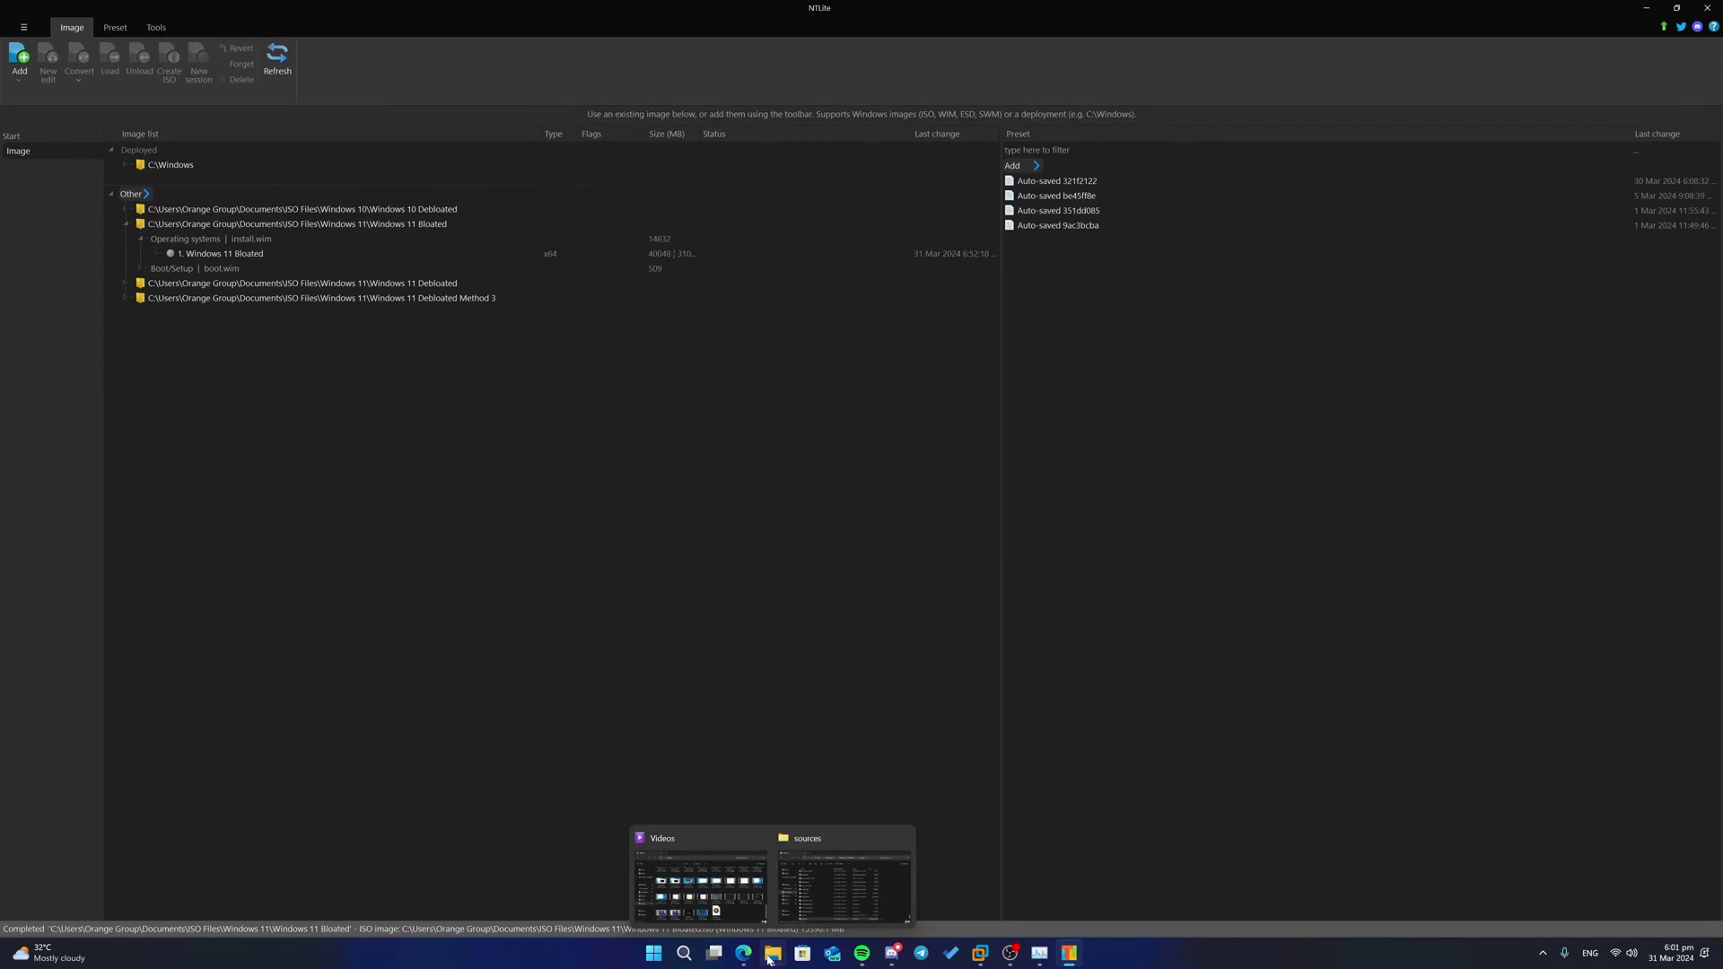
click(858, 902)
click(489, 341)
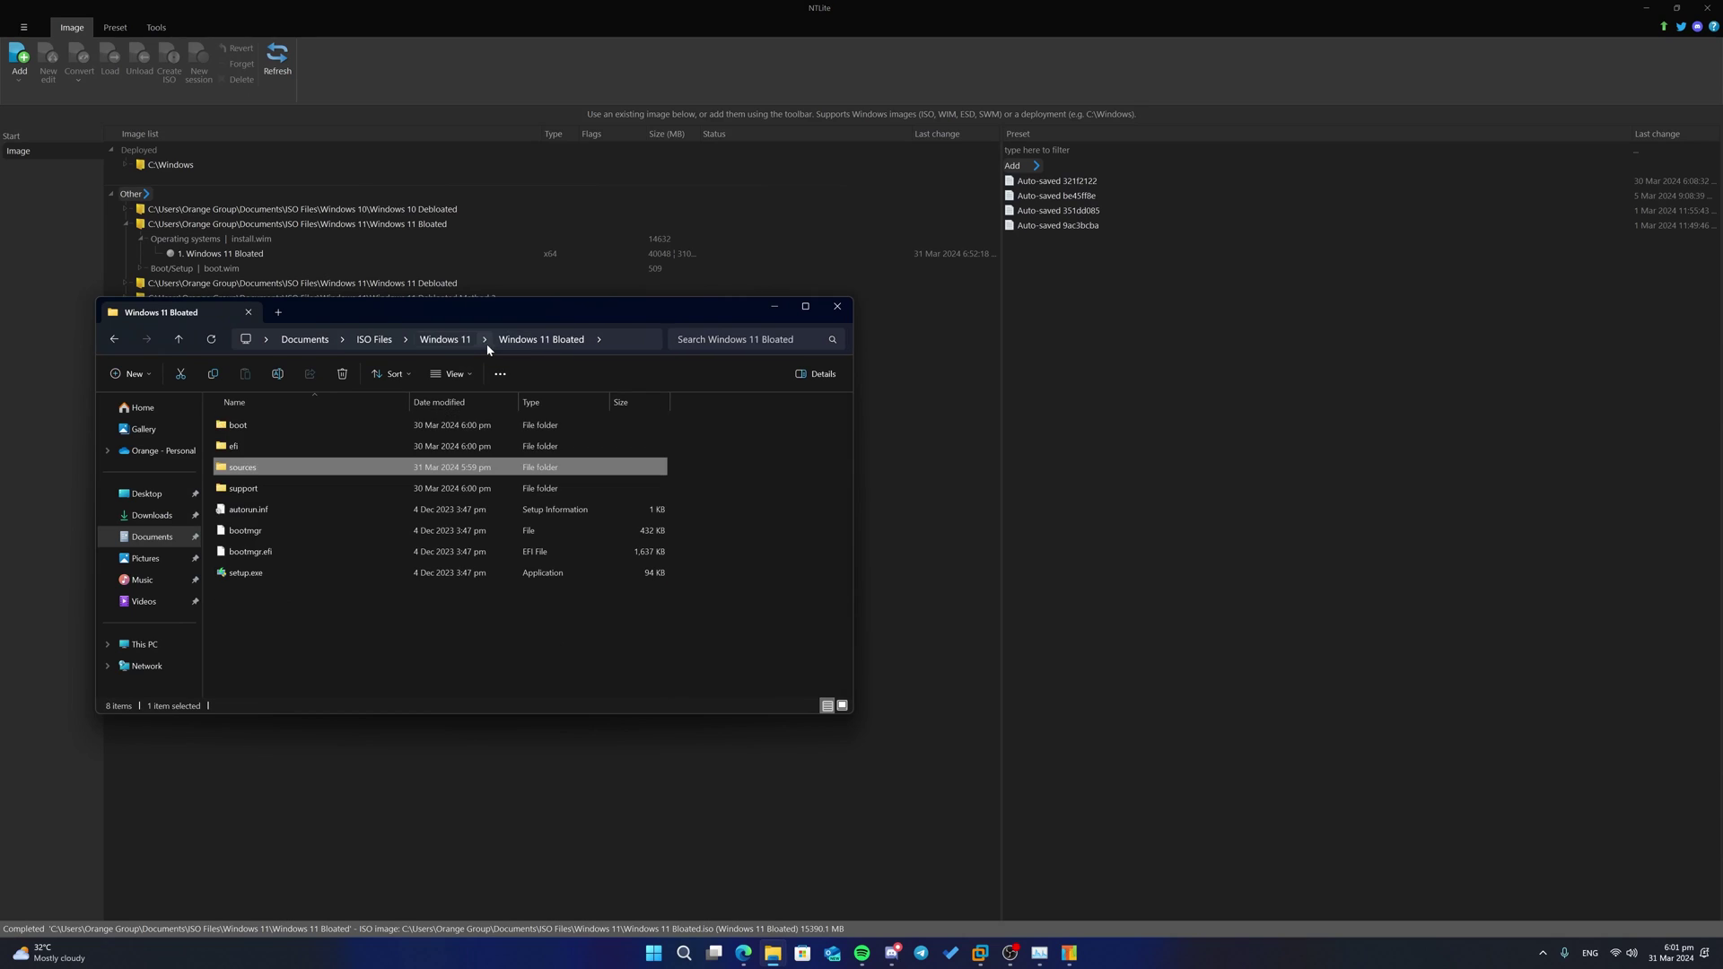
click(445, 339)
click(310, 657)
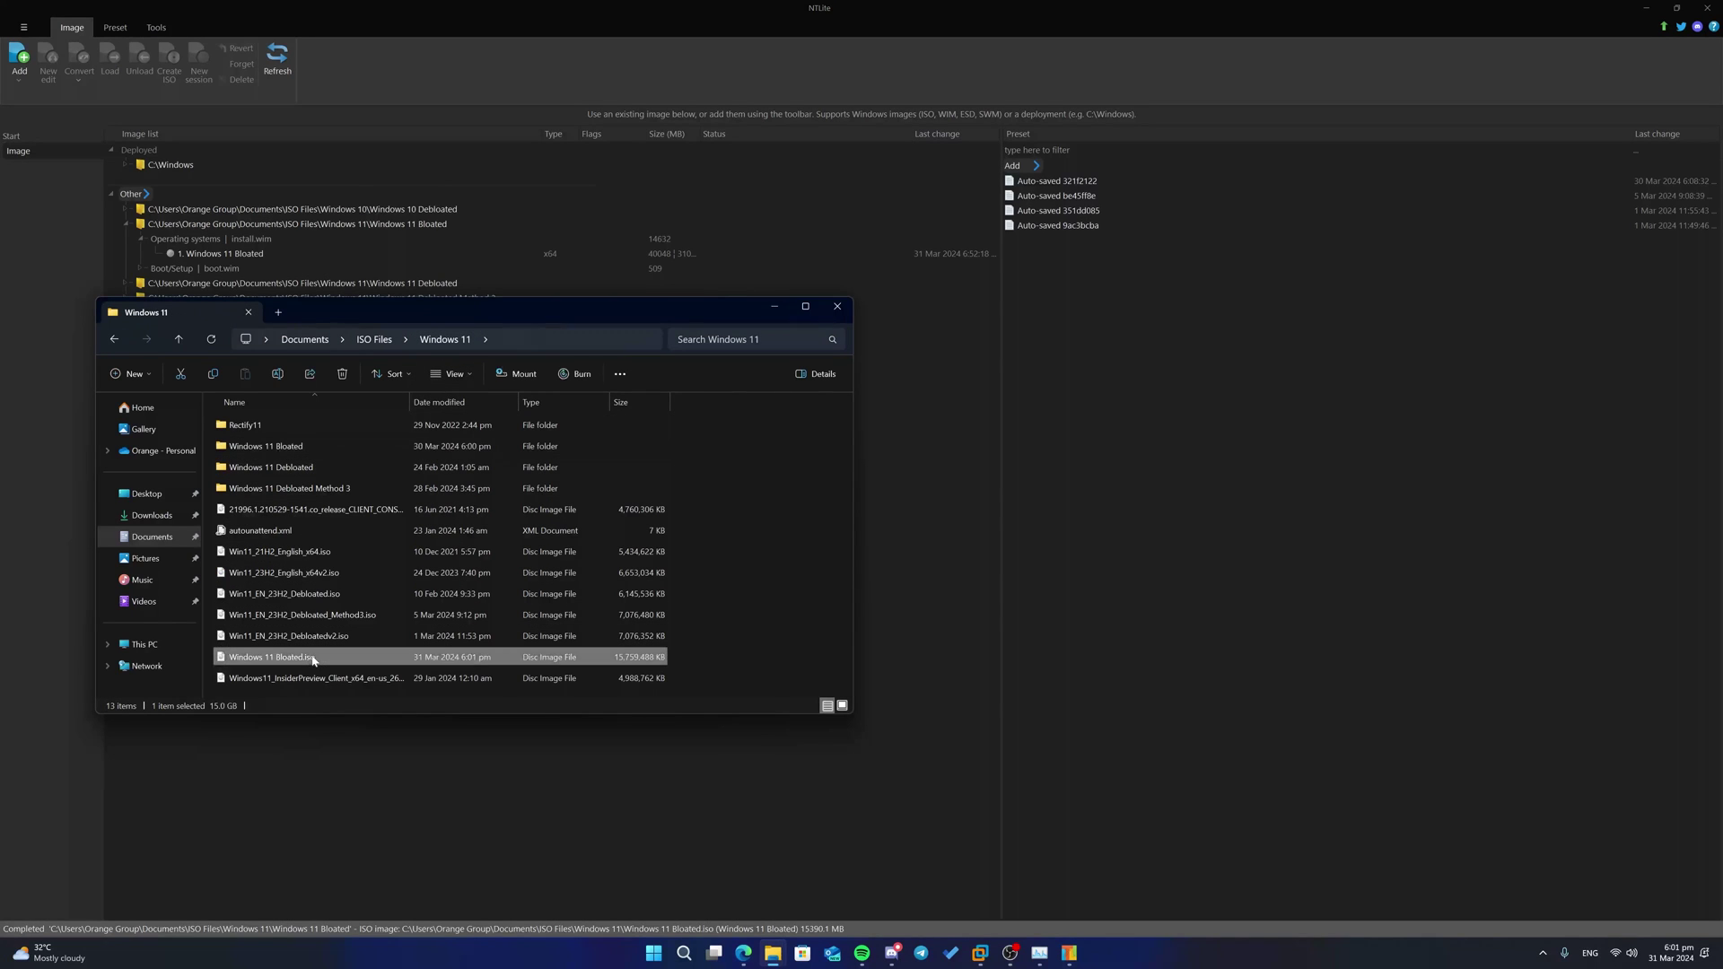
right_click(313, 657)
click(349, 567)
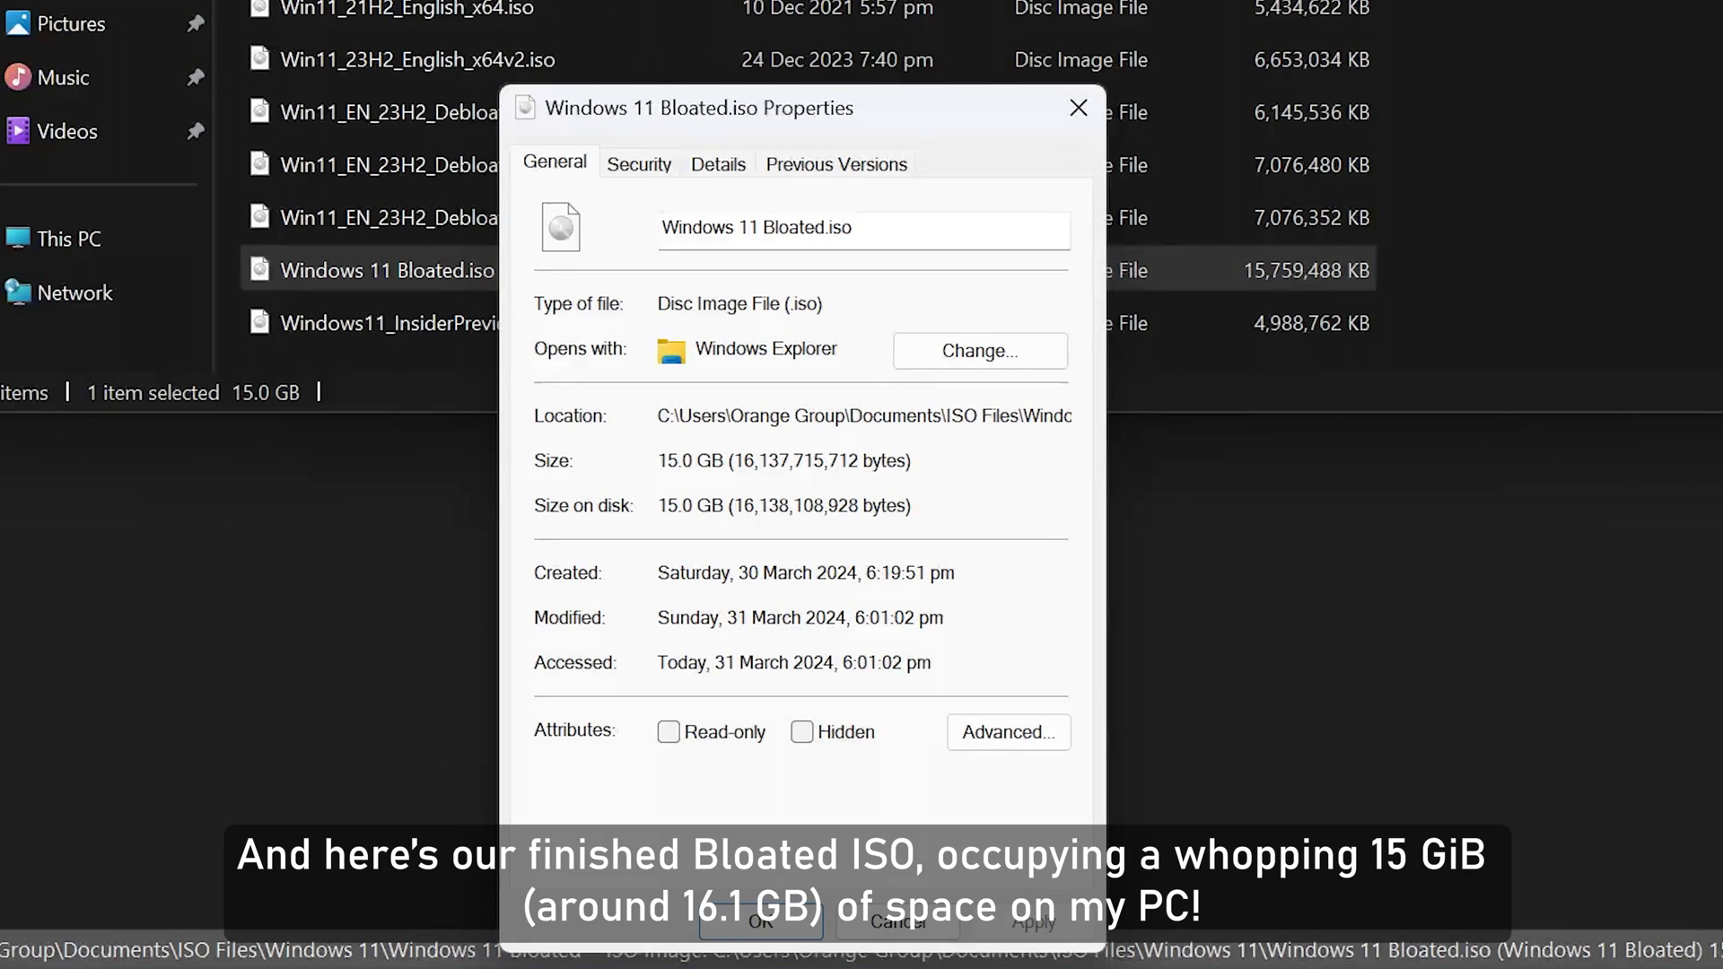
drag(669, 460, 728, 460)
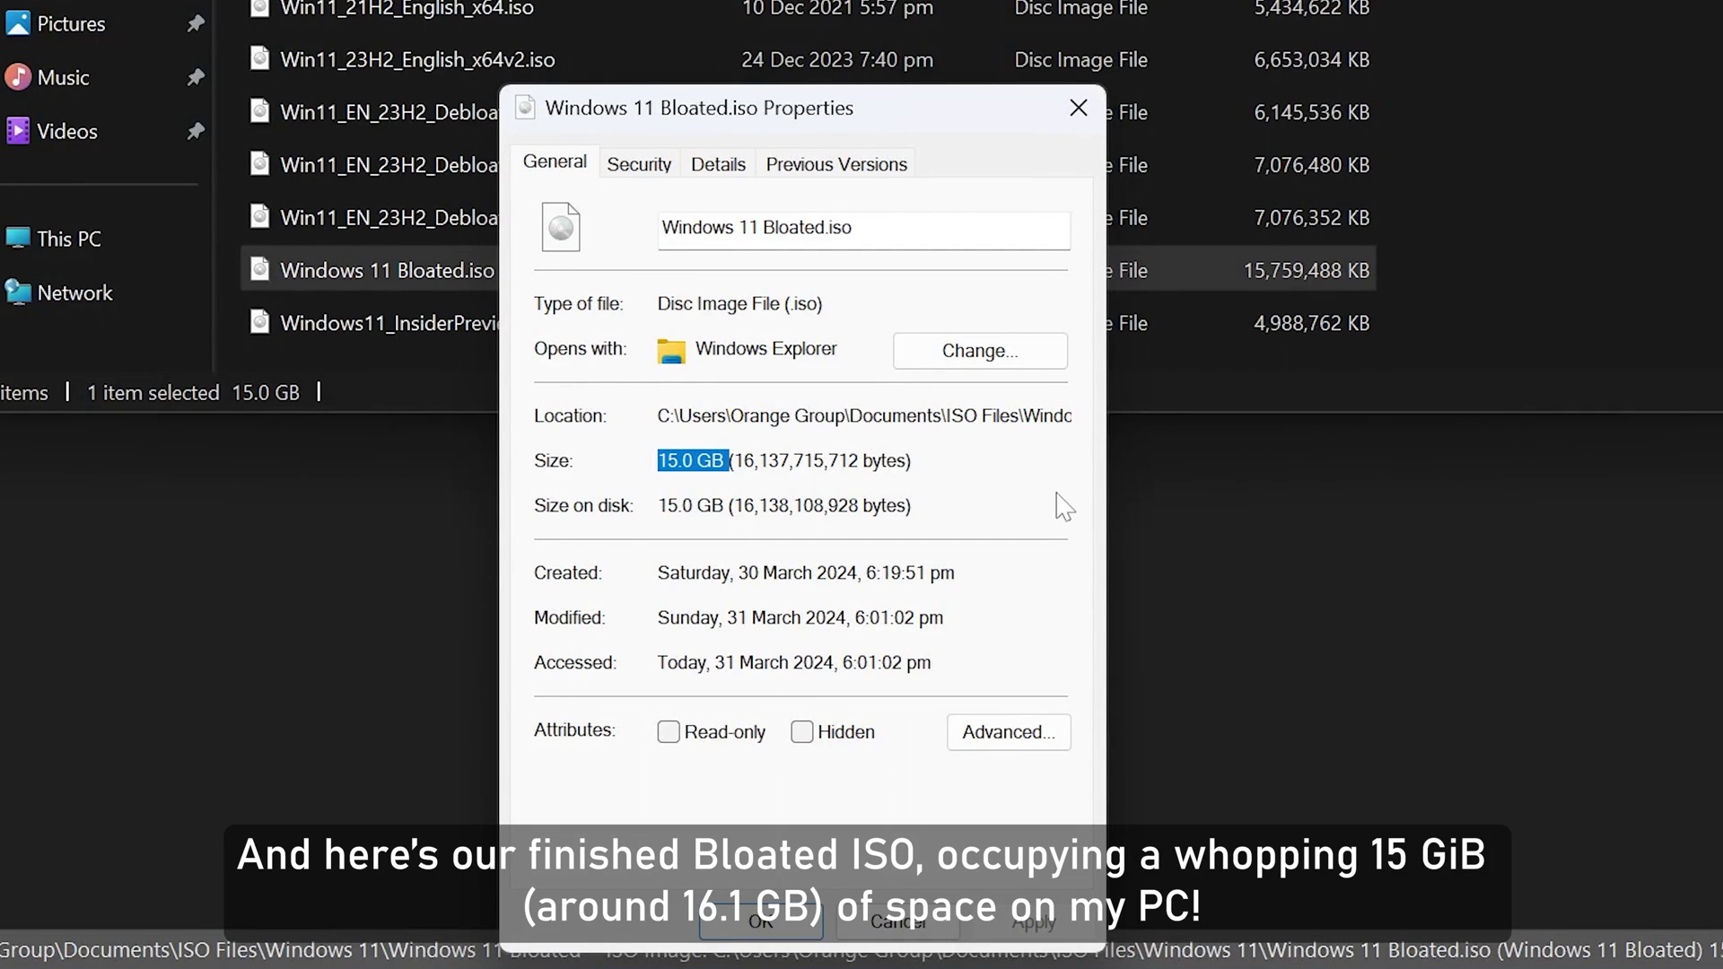
click(912, 460)
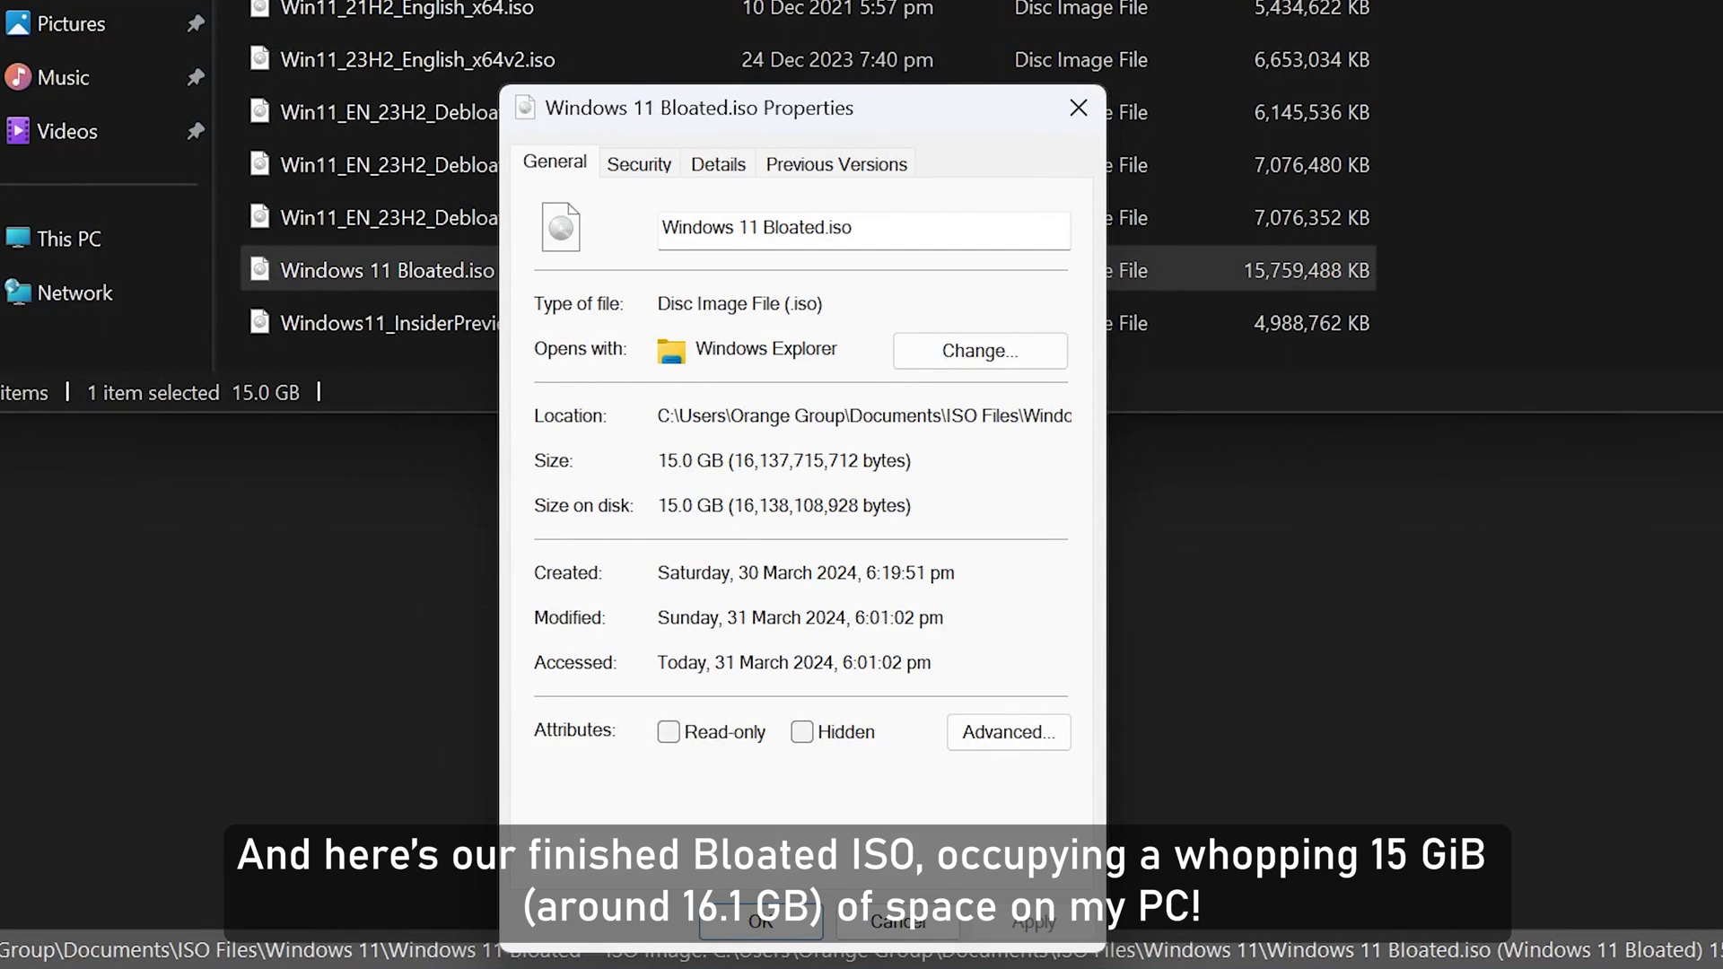
Open the properties of Win11_23H2_English_x64v2.iso and place them beside the bloated ISO's properties to compare sizes.
right_click(346, 40)
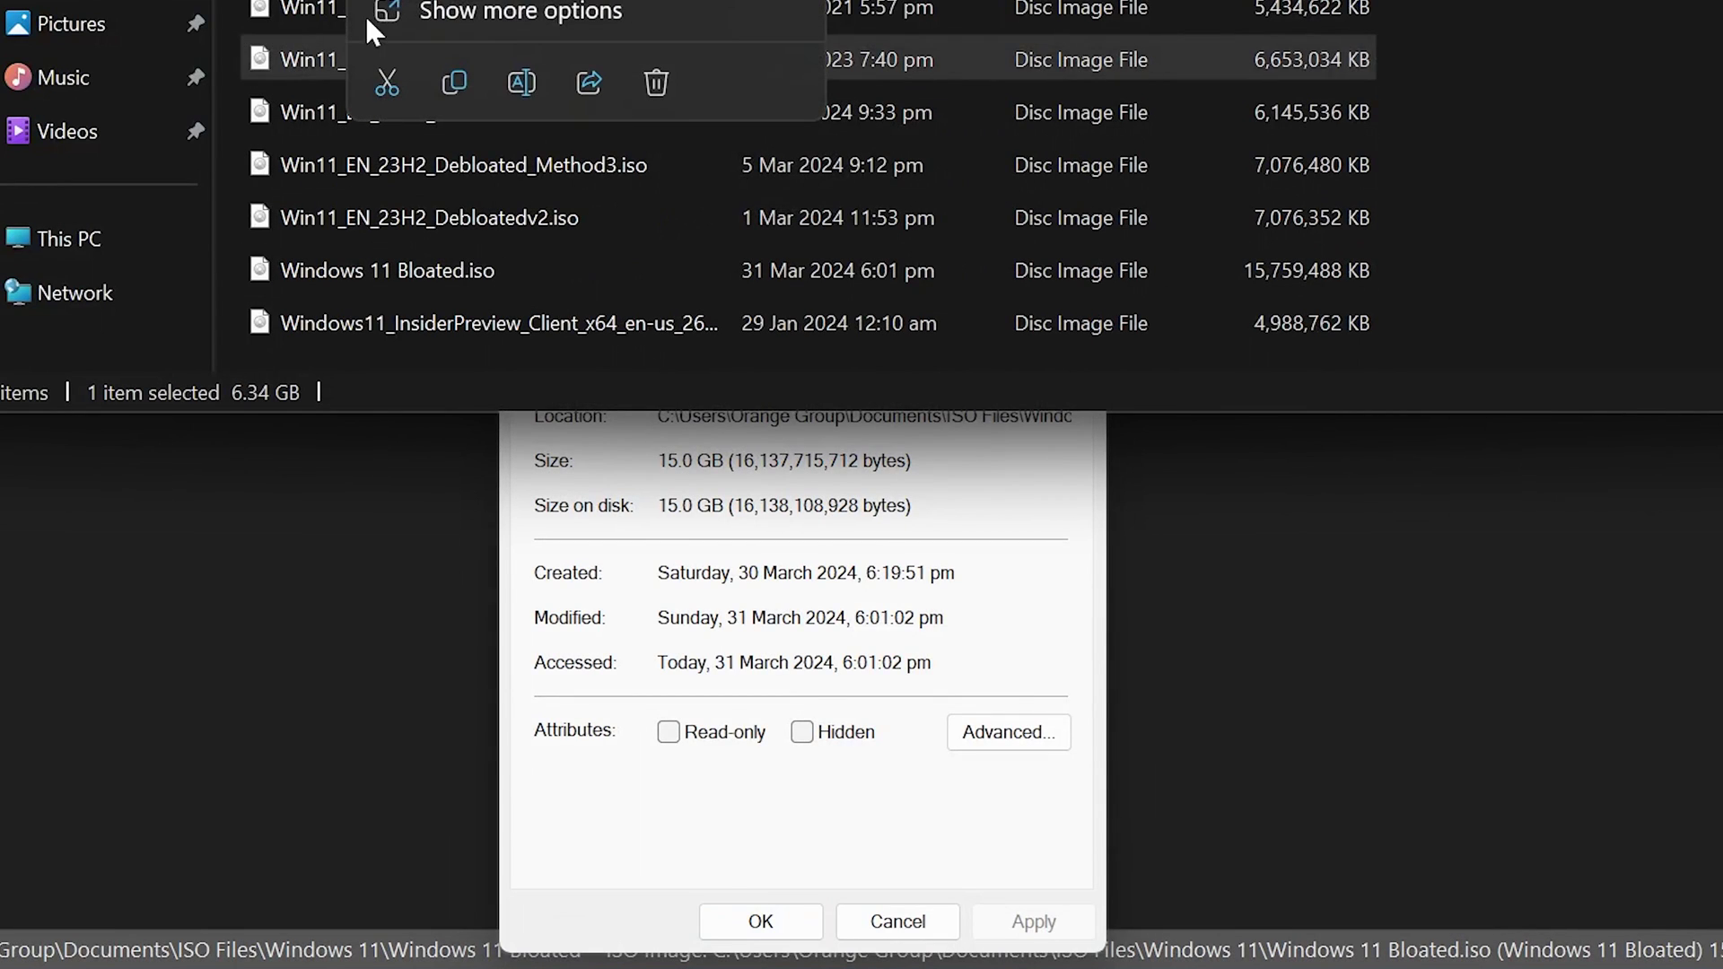
key(alt+Return)
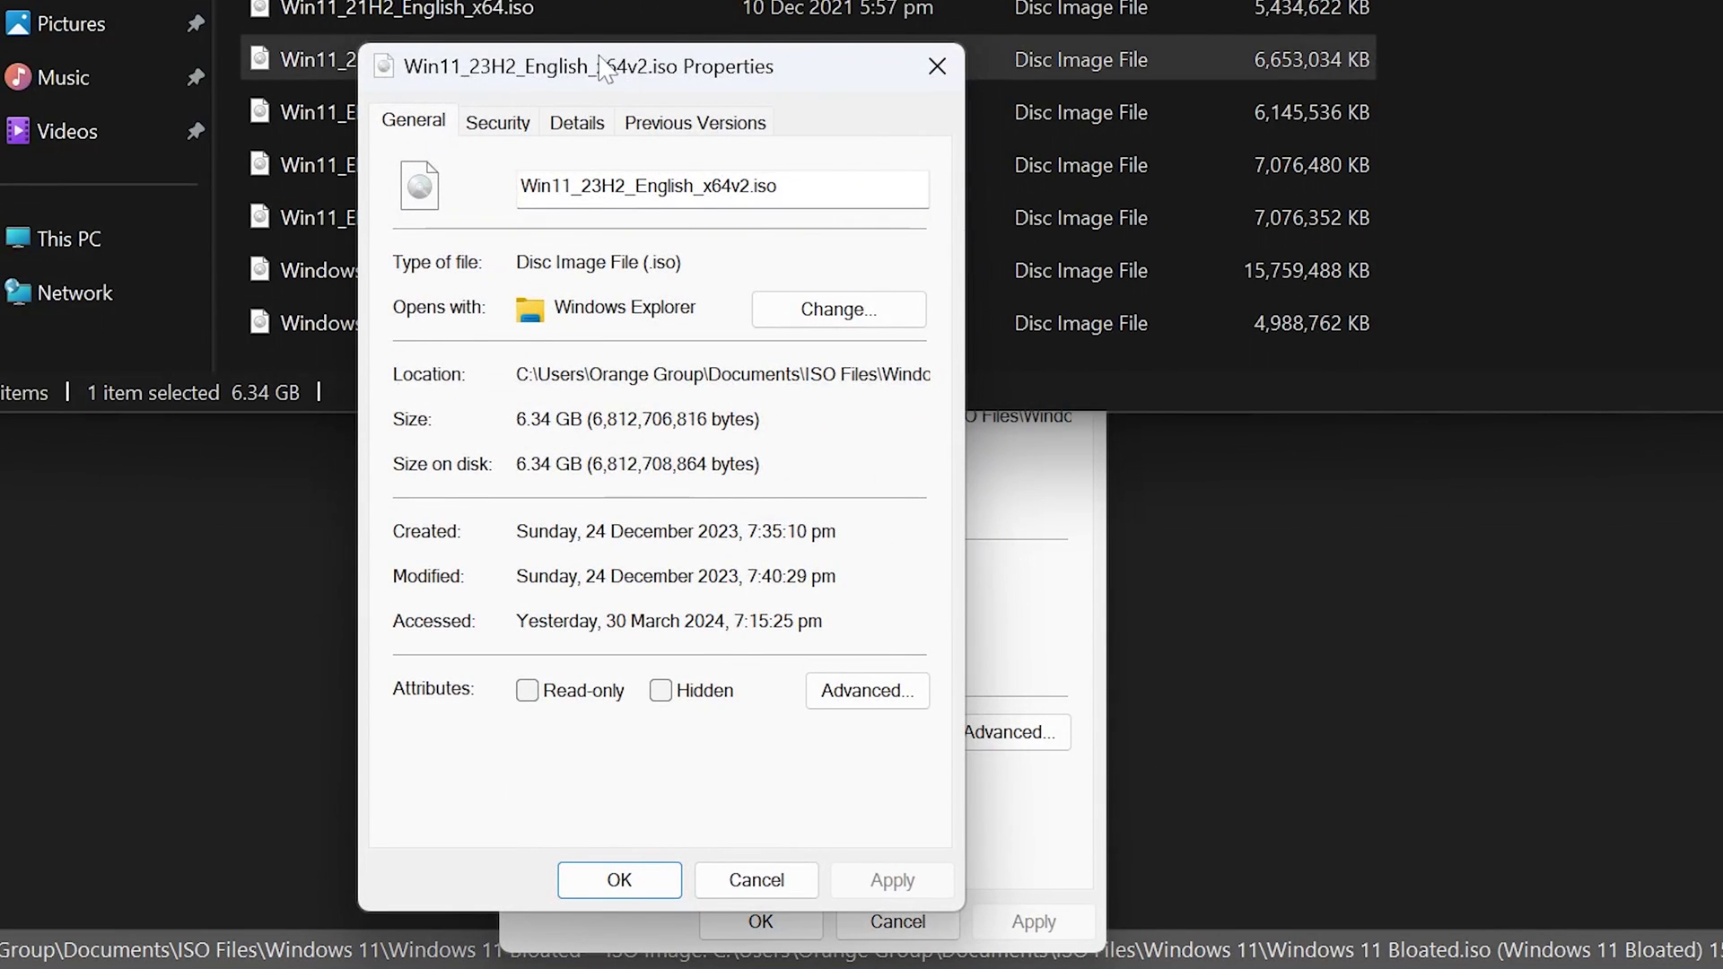
drag(605, 61, 1400, 125)
click(881, 460)
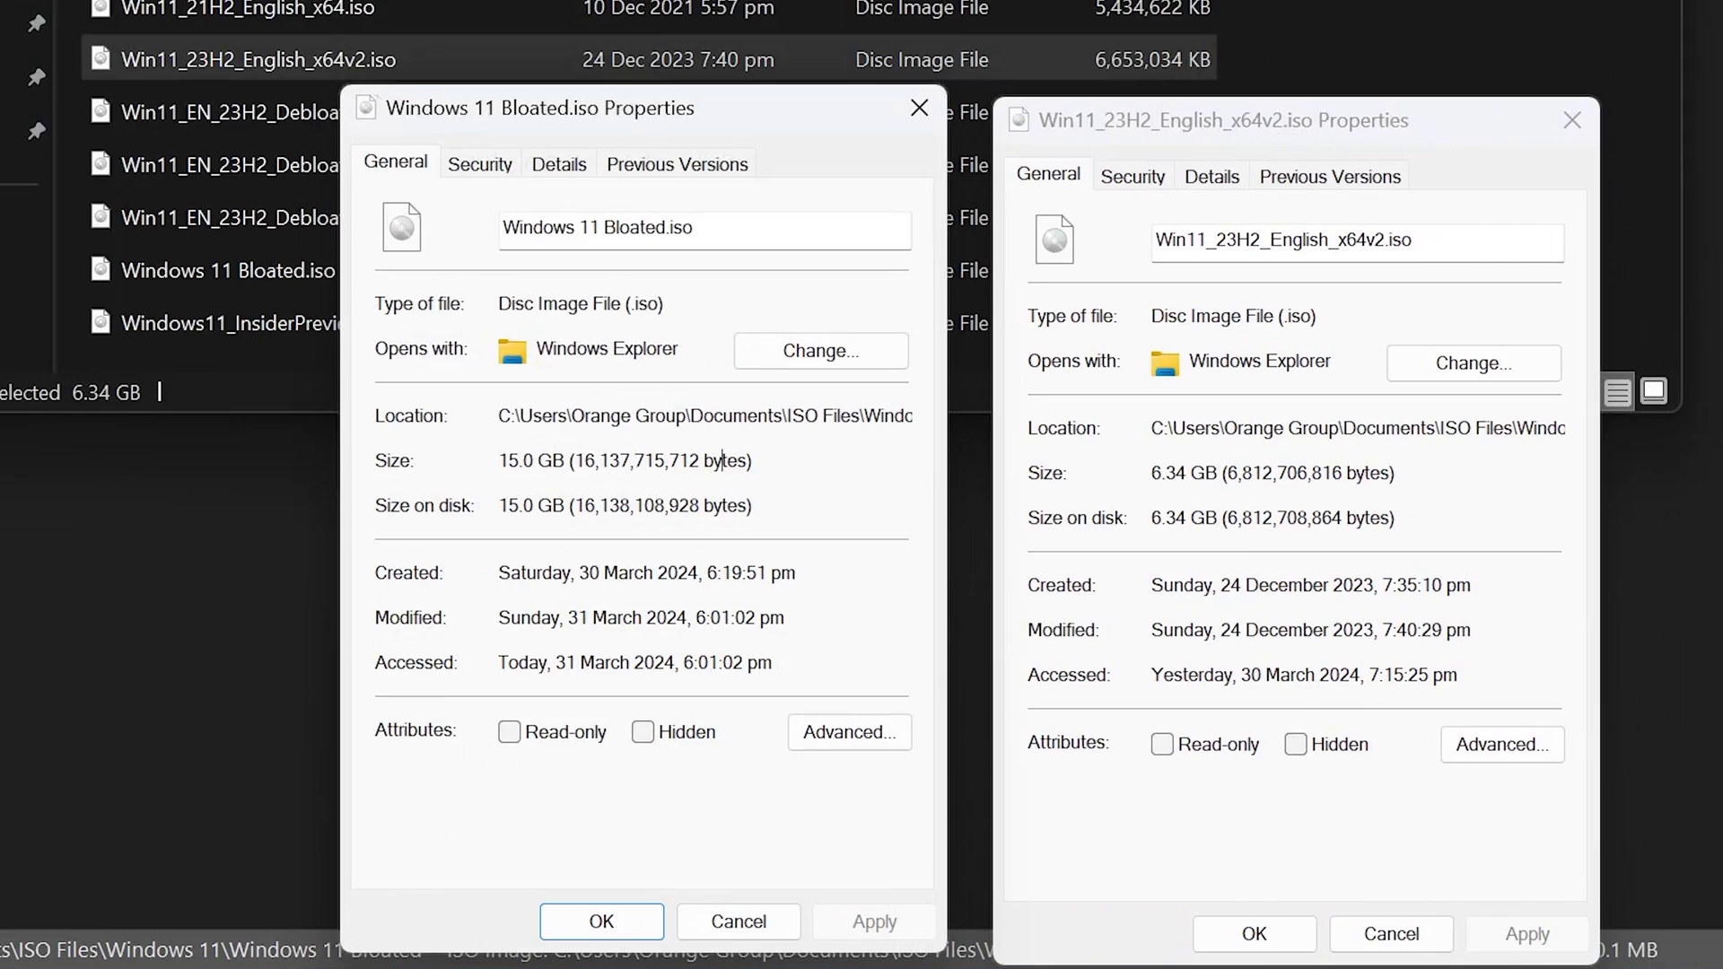